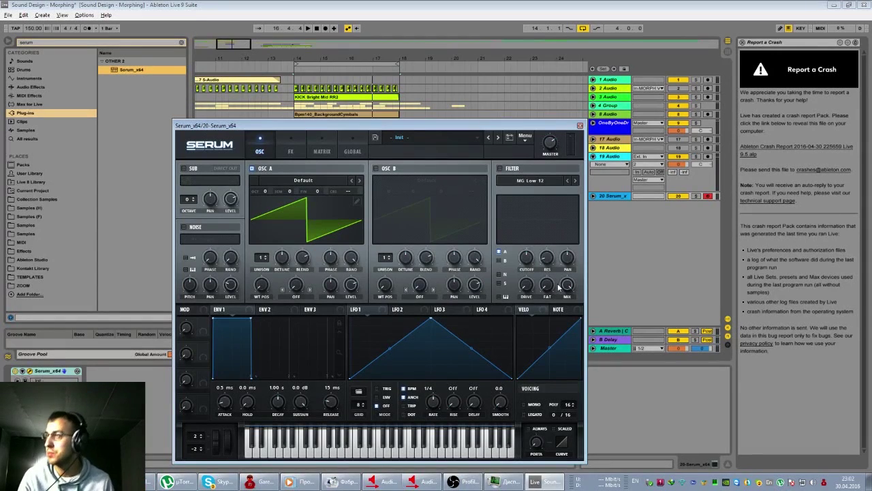
Step: Solo the Serum track, unfold it in the arrangement, and reposition the synth's plug-in window
{"action": "mouse_move", "coordinate": [558, 288]}
{"action": "left_click_drag", "start_coordinate": [536, 127], "coordinate": [522, 201]}
{"action": "left_click", "coordinate": [696, 196]}
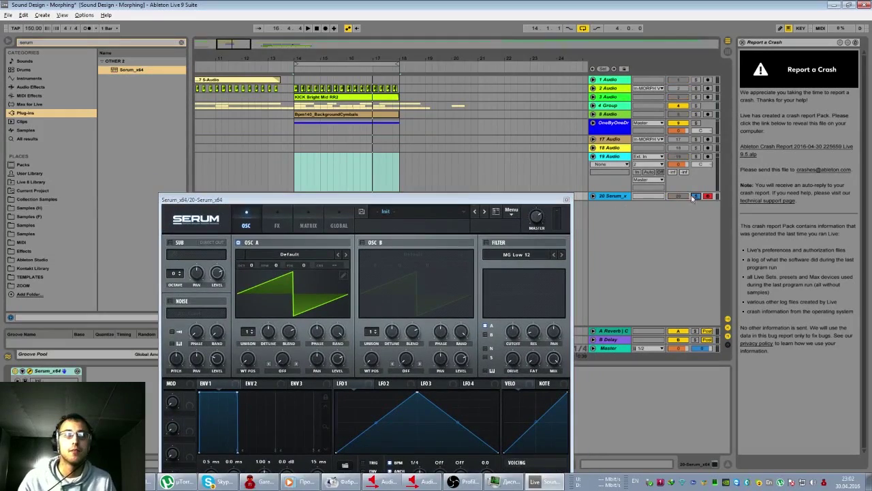
{"action": "left_click_drag", "start_coordinate": [504, 202], "coordinate": [504, 139]}
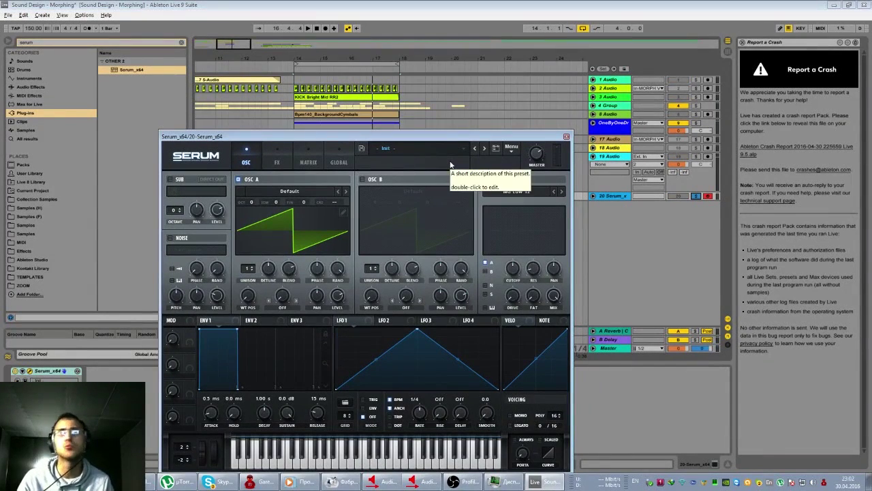
{"action": "left_click_drag", "start_coordinate": [353, 138], "coordinate": [393, 324]}
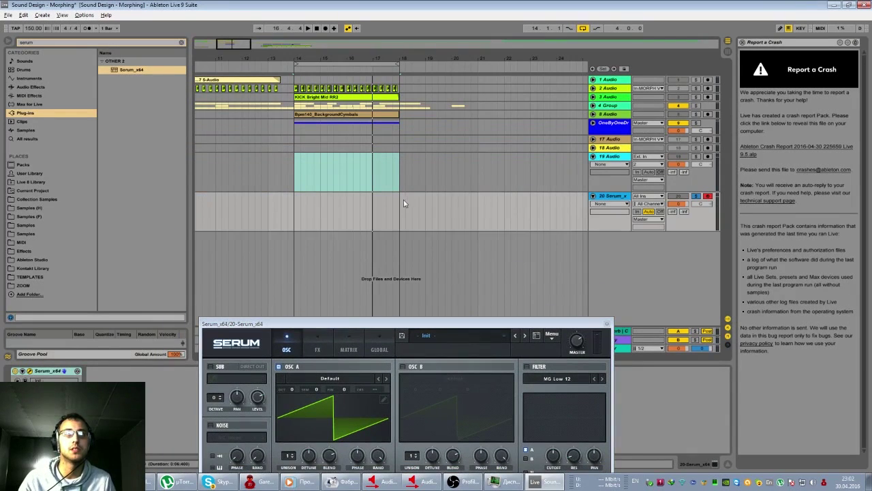
{"action": "left_click_drag", "start_coordinate": [485, 327], "coordinate": [502, 168]}
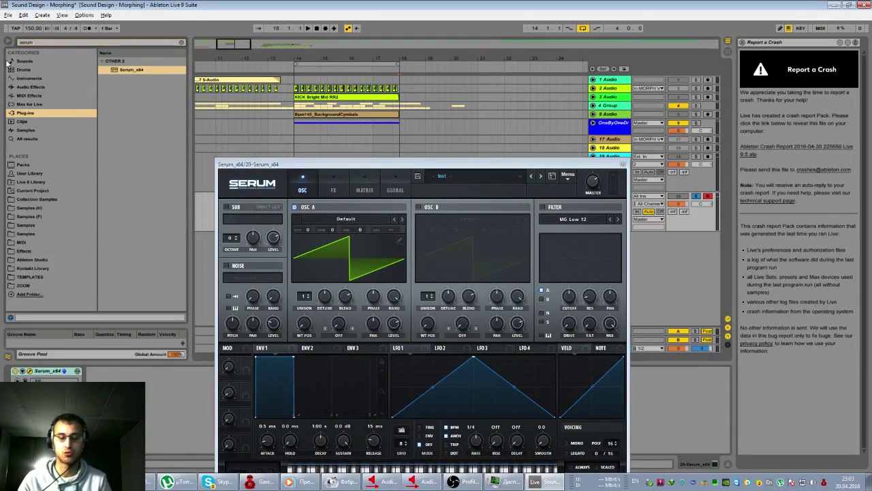
Step: Find L1+ Ultramaximizer Stereo with the search "l1", add it after Serum, and lower its threshold to about -14
{"action": "key", "text": "ctrl+f"}
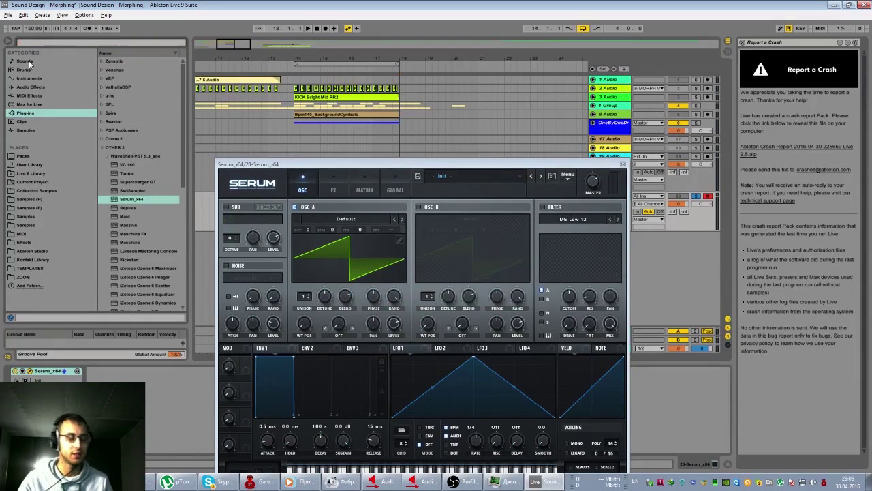
{"action": "type", "text": "l1"}
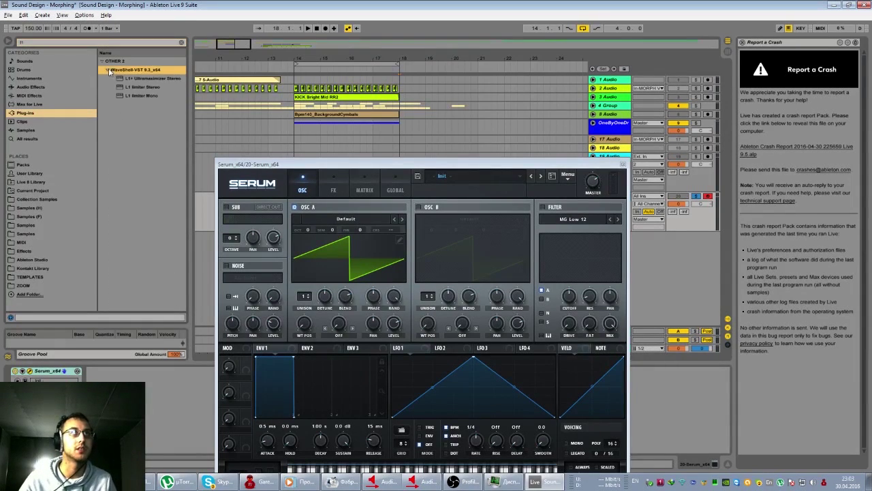
{"action": "key", "text": "Down"}
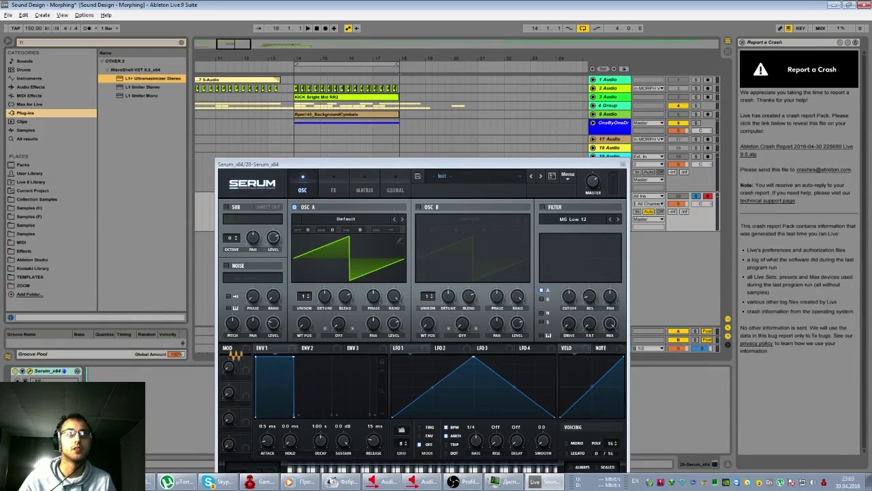
{"action": "key", "text": "Return"}
{"action": "left_click_drag", "start_coordinate": [293, 209], "coordinate": [294, 237]}
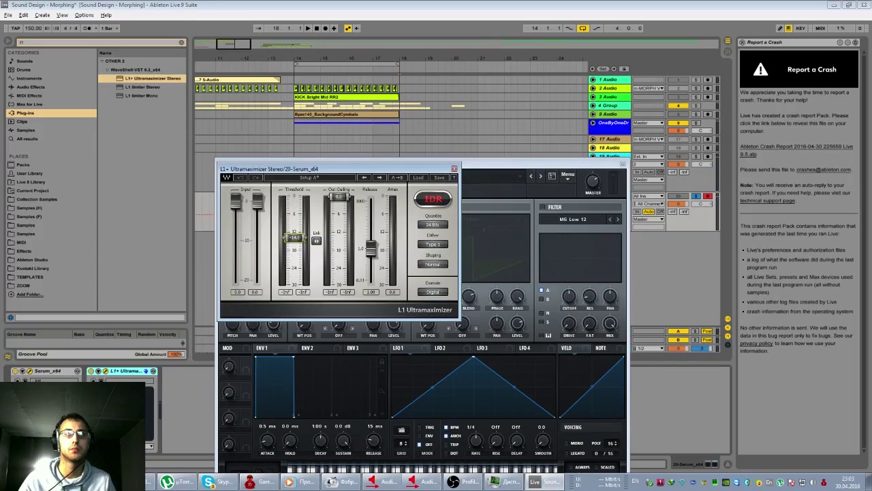
{"action": "left_click", "coordinate": [454, 168]}
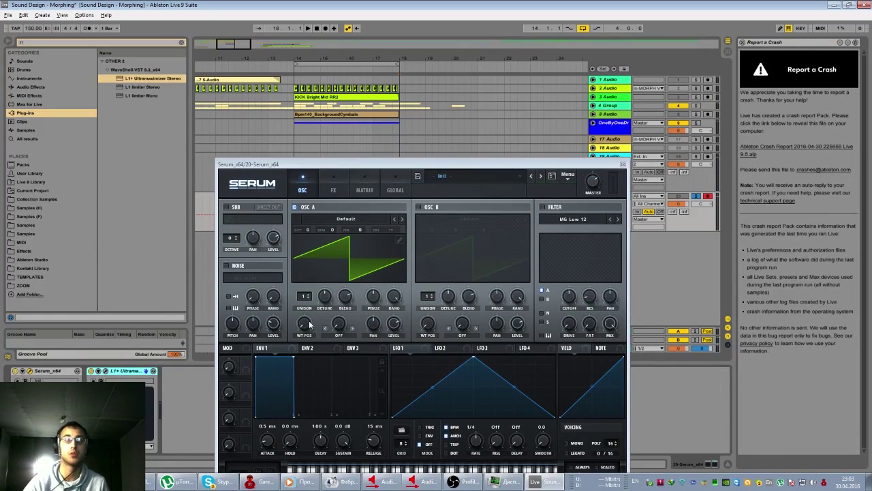
Step: Turn on the sub oscillator at octave -1 and set oscillator A to 16 unison voices at octave -1
{"action": "left_click", "coordinate": [227, 207]}
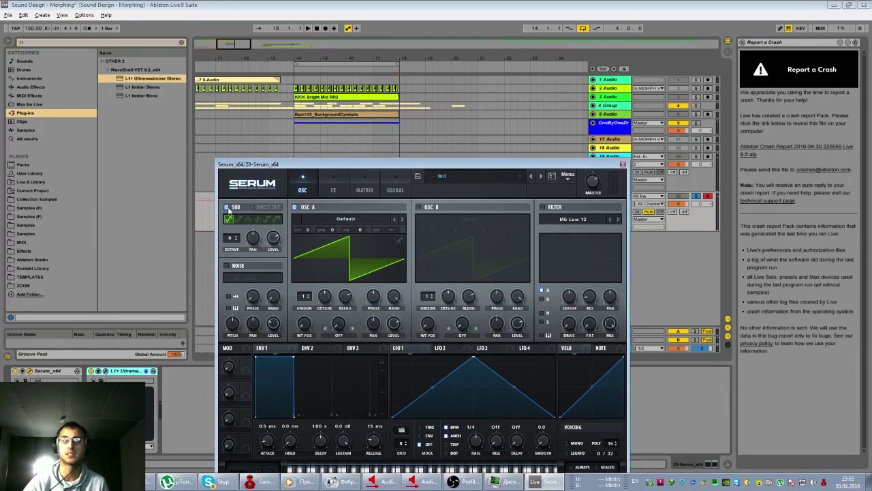
{"action": "left_click", "coordinate": [236, 240]}
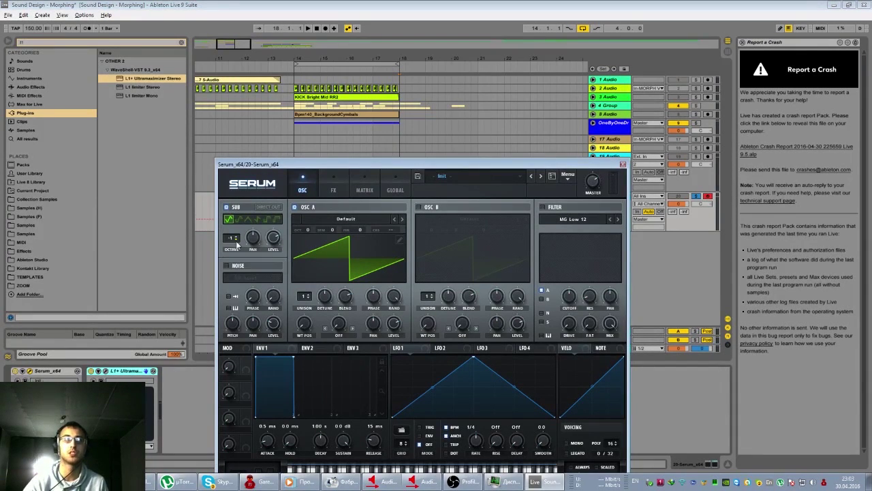
{"action": "left_click_drag", "start_coordinate": [313, 300], "coordinate": [314, 177]}
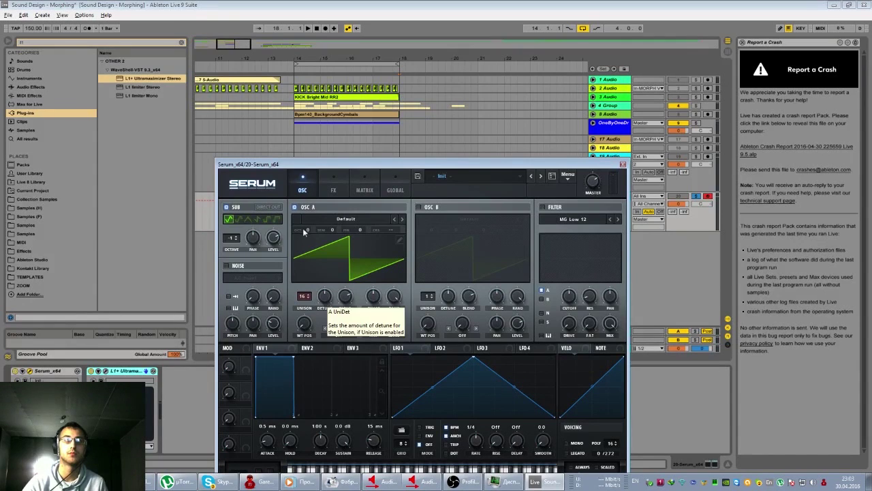
{"action": "left_click_drag", "start_coordinate": [308, 231], "coordinate": [309, 247]}
Step: Audition oscillator A's octave with the sub oscillator switched off, and switch the sub back on
{"action": "left_click", "coordinate": [226, 208]}
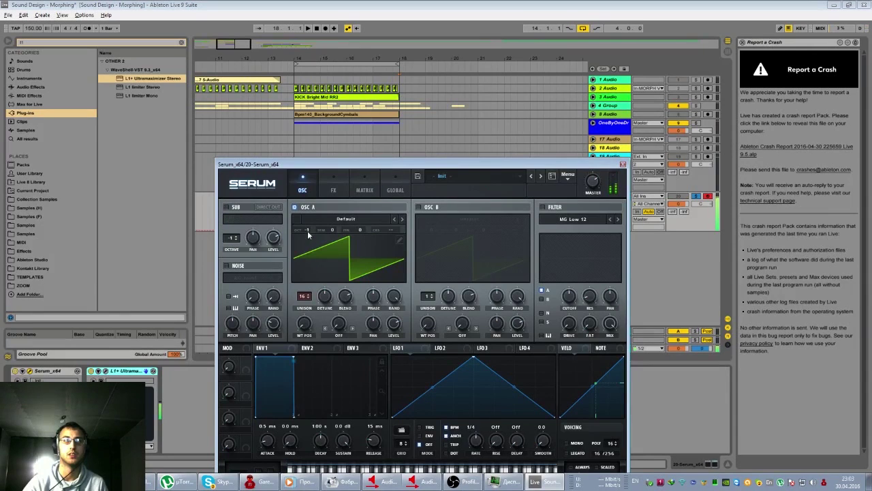
{"action": "left_click_drag", "start_coordinate": [308, 244], "coordinate": [308, 238]}
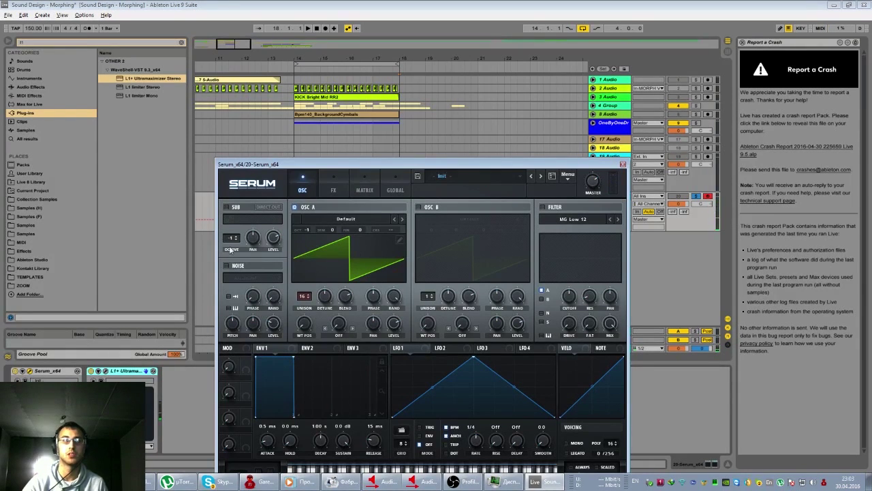
{"action": "left_click", "coordinate": [226, 207]}
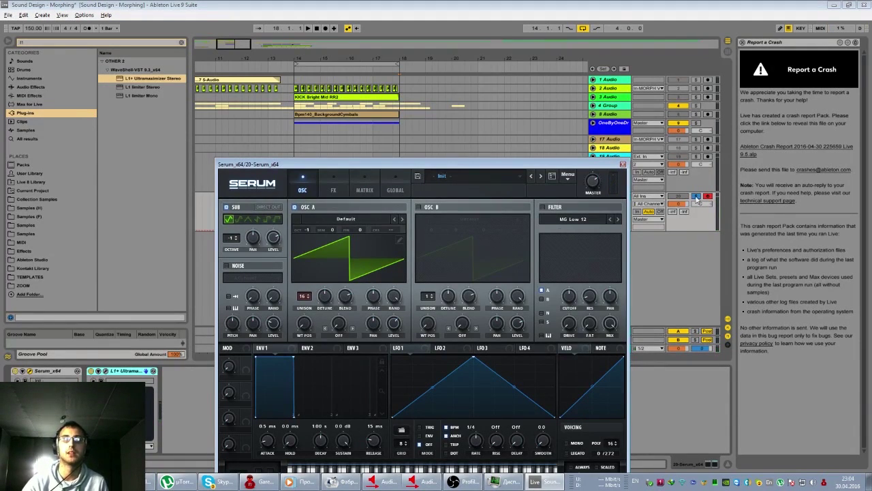
Step: Enable Serum's compressor effect in multiband mode and raise its threshold slightly
{"action": "left_click", "coordinate": [338, 190]}
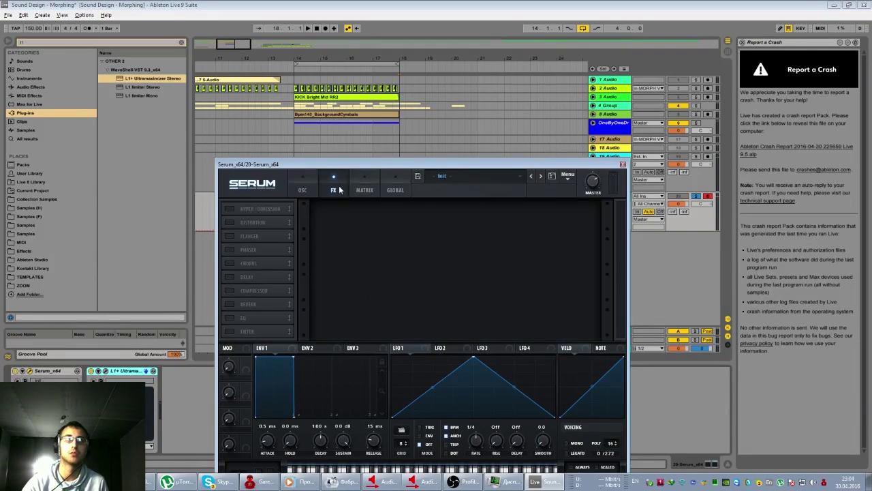
{"action": "left_click", "coordinate": [230, 290]}
{"action": "left_click", "coordinate": [495, 227]}
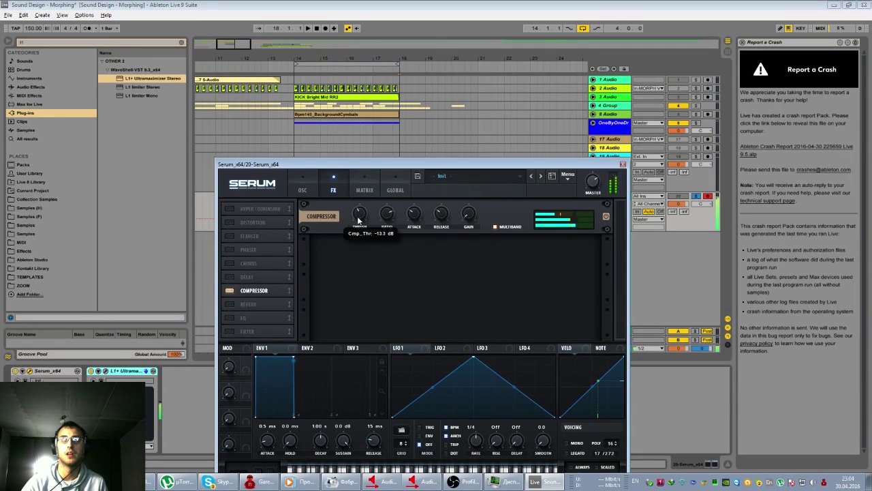
{"action": "left_click_drag", "start_coordinate": [360, 217], "coordinate": [361, 213]}
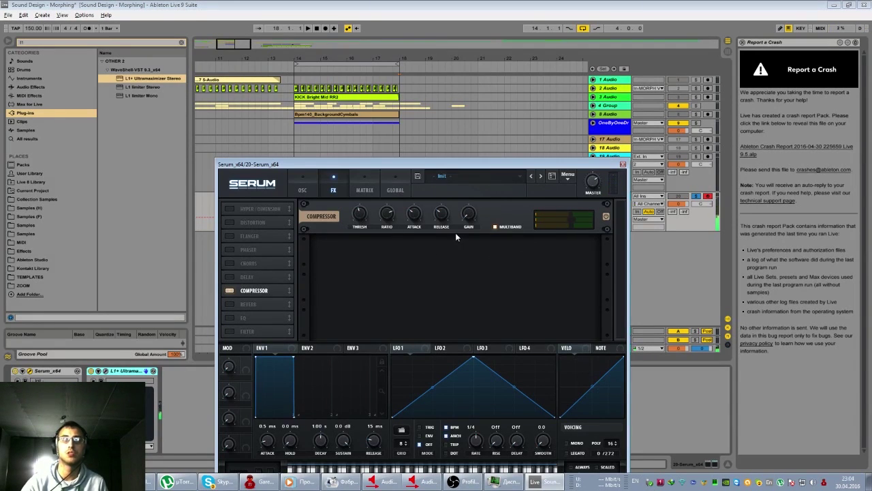
Step: Enable the phaser effect and place it directly ahead of the compressor in the effects chain
{"action": "left_click", "coordinate": [229, 249]}
{"action": "left_click_drag", "start_coordinate": [255, 251], "coordinate": [257, 271]}
{"action": "mouse_move", "coordinate": [361, 227]}
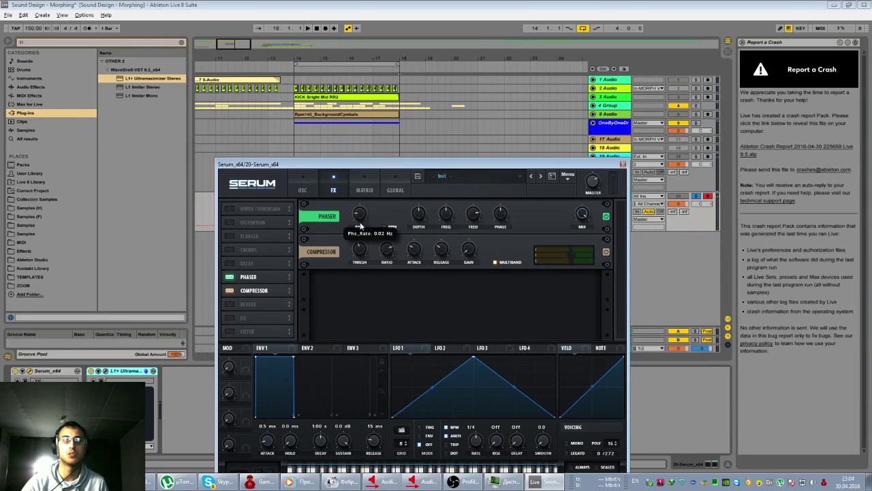
Step: Set the phaser's depth to about 2% and adjust its frequency and mix
{"action": "mouse_move", "coordinate": [417, 226]}
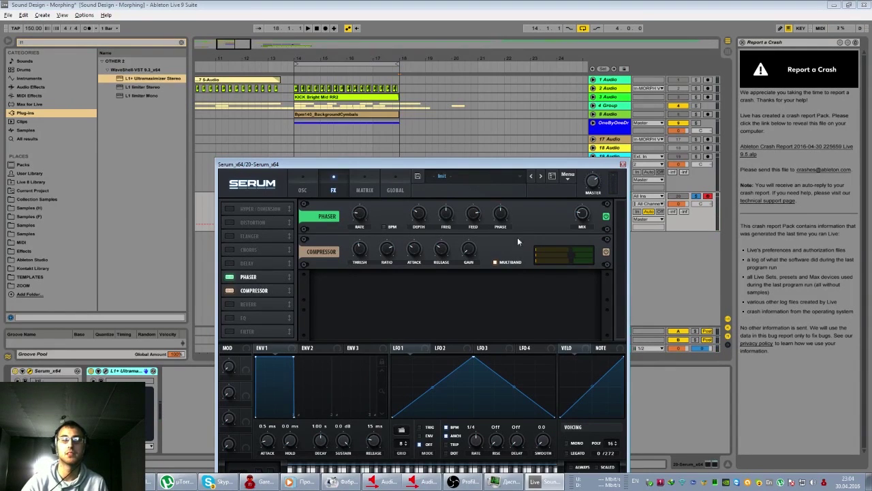
{"action": "left_click_drag", "start_coordinate": [449, 215], "coordinate": [448, 235]}
{"action": "left_click_drag", "start_coordinate": [584, 217], "coordinate": [587, 143]}
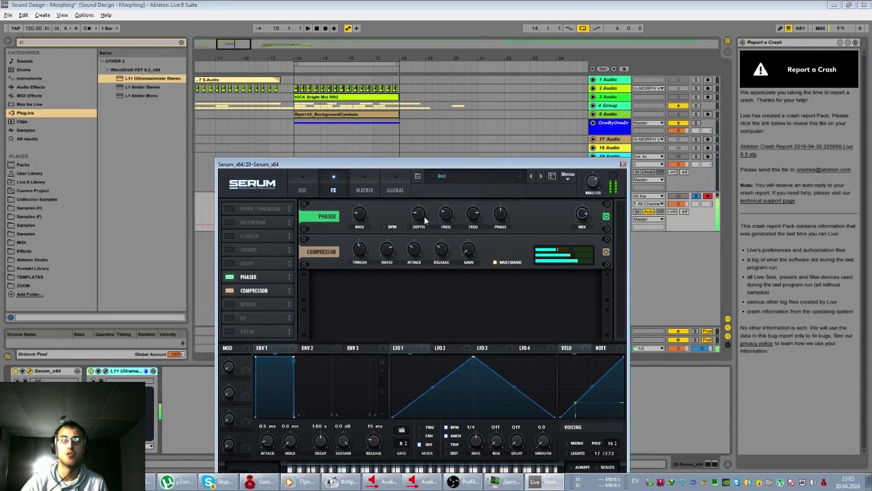
{"action": "left_click_drag", "start_coordinate": [422, 219], "coordinate": [411, 167]}
{"action": "left_click_drag", "start_coordinate": [415, 137], "coordinate": [414, 234]}
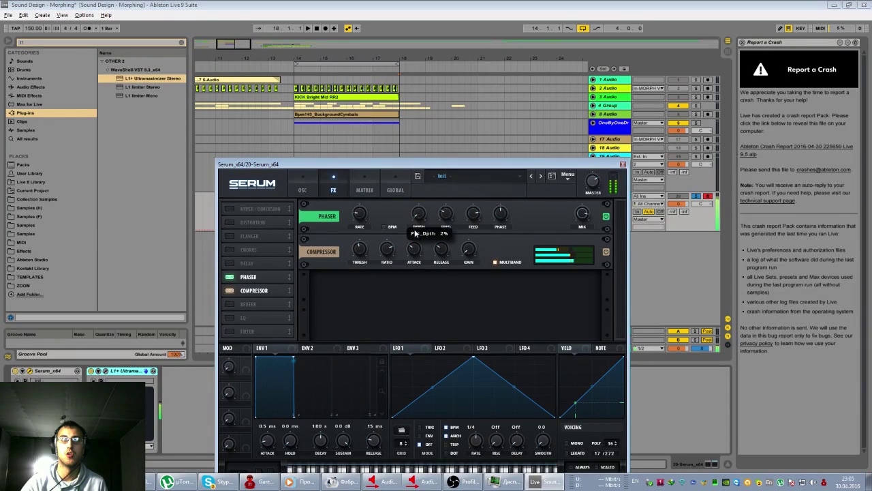
{"action": "left_click_drag", "start_coordinate": [446, 228], "coordinate": [494, 174]}
{"action": "mouse_move", "coordinate": [505, 216]}
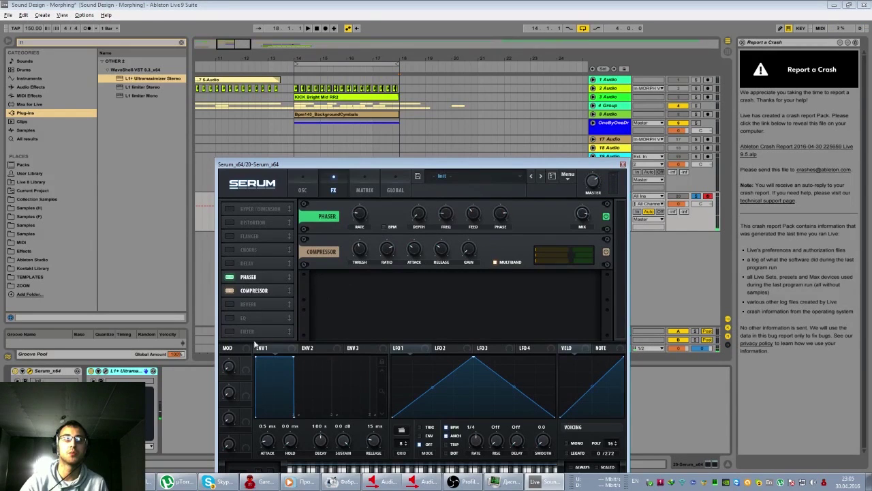
Step: Enable the MG Low 12 filter, route oscillator B through it as well, and fine-tune the cutoff
{"action": "left_click", "coordinate": [302, 189]}
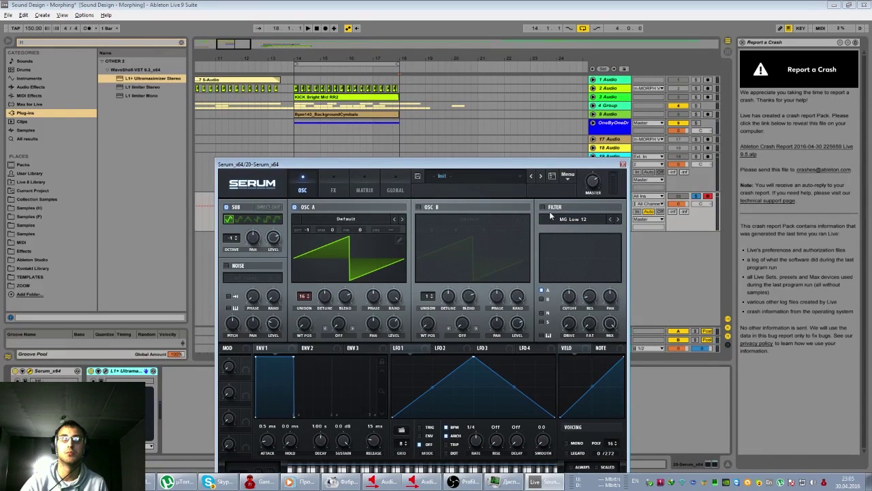
{"action": "left_click", "coordinate": [543, 207]}
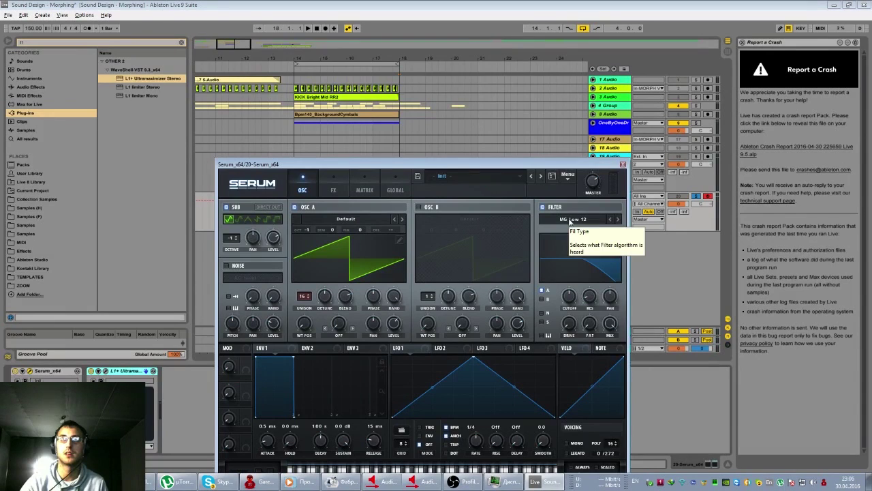
{"action": "left_click", "coordinate": [545, 298]}
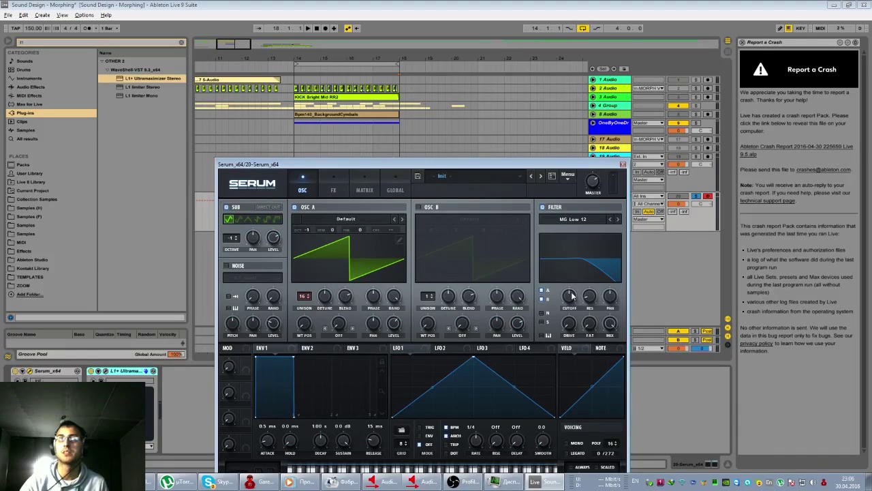
{"action": "left_click_drag", "start_coordinate": [571, 296], "coordinate": [570, 299]}
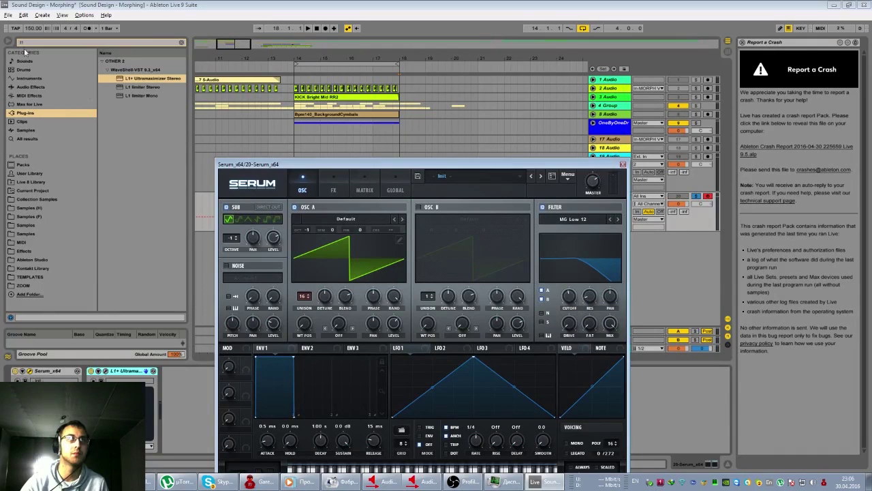
Step: Clear the browser search and add ValhallaShimmer_x64 from the ValhallaDSP plug-ins to the Serum track
{"action": "left_click_drag", "start_coordinate": [26, 43], "coordinate": [4, 45]}
{"action": "key", "text": "BackSpace"}
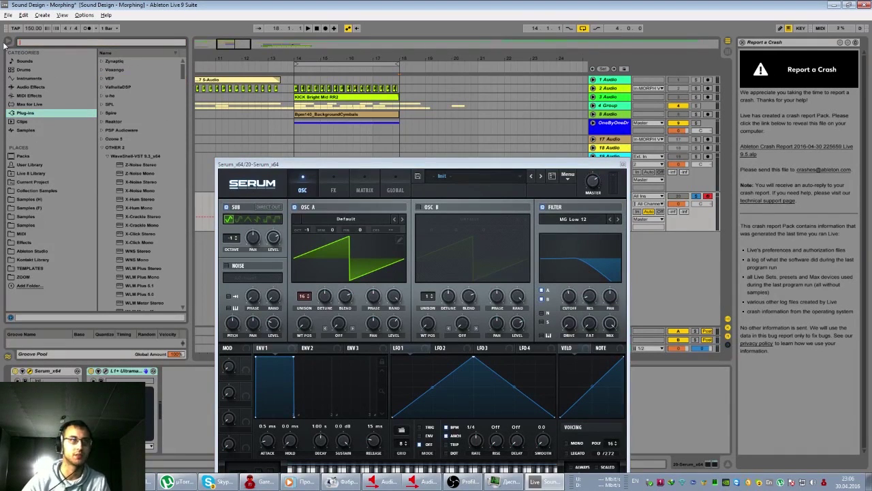
{"action": "left_click", "coordinate": [101, 146]}
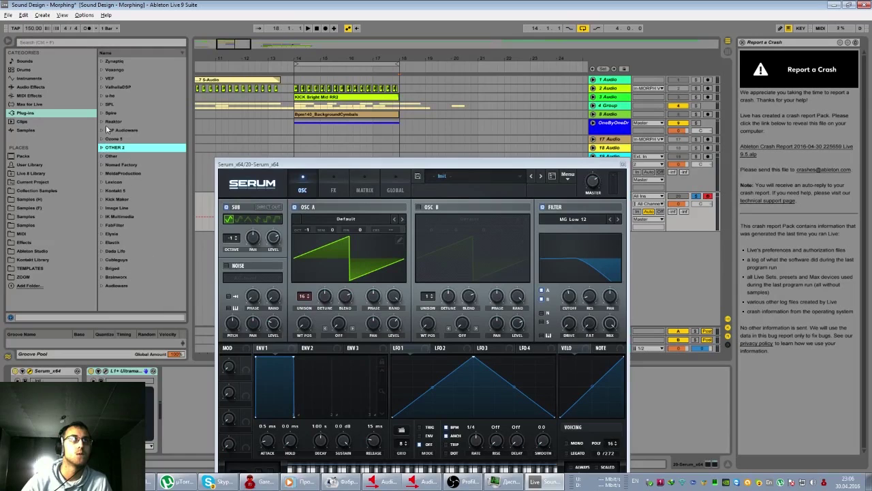
{"action": "left_click", "coordinate": [102, 88]}
{"action": "left_click", "coordinate": [145, 104]}
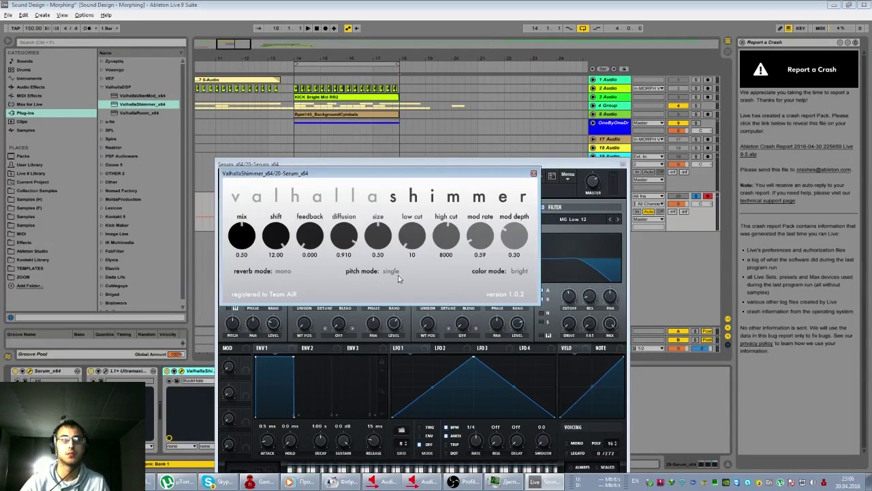
Step: Set ValhallaShimmer's pitch mode to dual and reverb mode to bigStereo, and close its window
{"action": "left_click", "coordinate": [398, 272]}
{"action": "left_click", "coordinate": [402, 292]}
{"action": "left_click", "coordinate": [283, 272]}
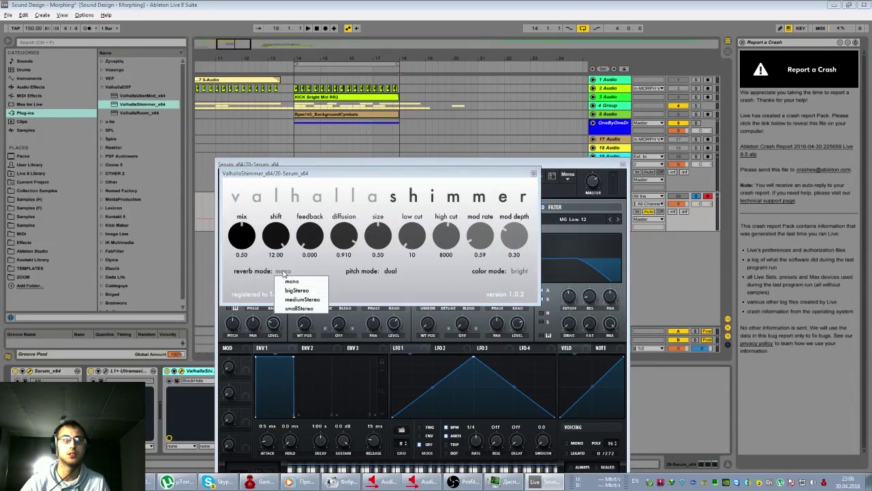
{"action": "left_click", "coordinate": [308, 291]}
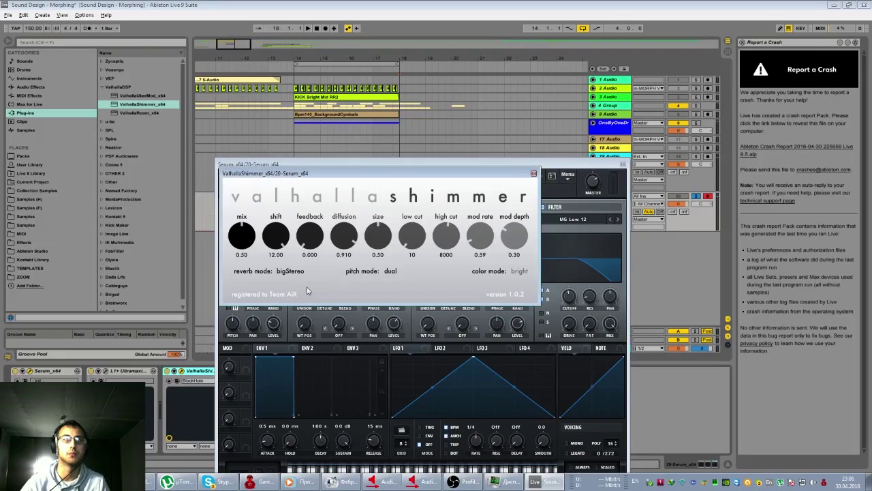
{"action": "left_click", "coordinate": [534, 174]}
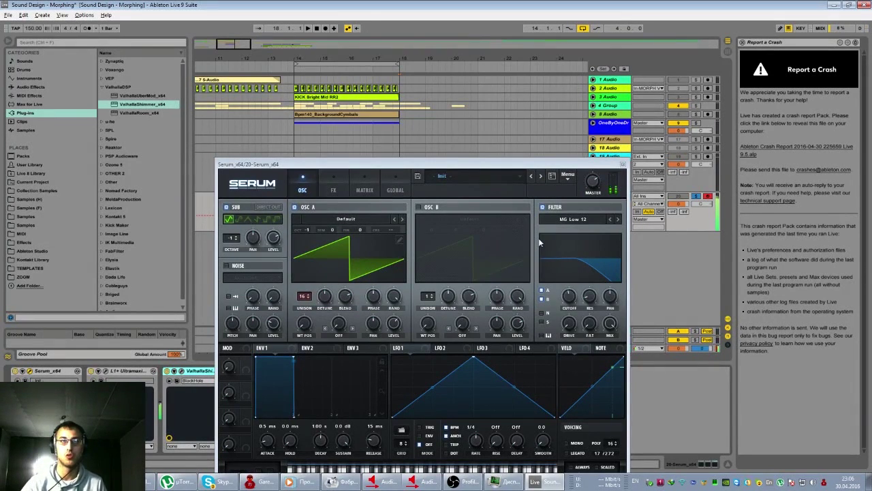
Step: Readjust Serum's filter cutoff slightly and bypass the ValhallaShimmer device
{"action": "mouse_move", "coordinate": [567, 295]}
{"action": "left_mouse_down"}
{"action": "mouse_move", "coordinate": [565, 316]}
{"action": "mouse_move", "coordinate": [566, 289]}
{"action": "mouse_move", "coordinate": [566, 298]}
{"action": "left_mouse_up"}
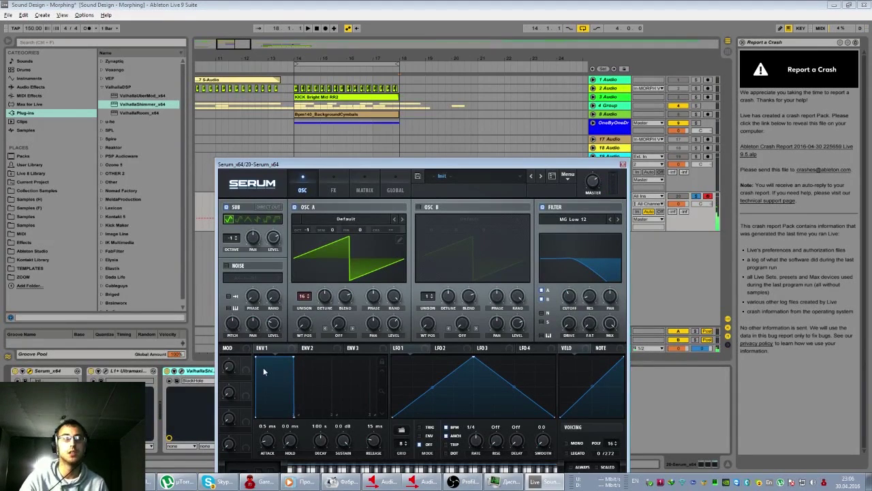
{"action": "left_click", "coordinate": [167, 372]}
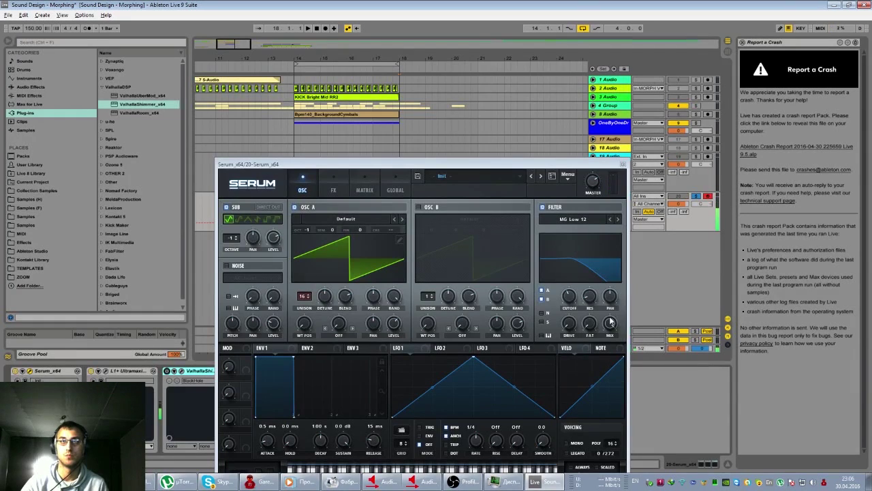
Step: Change the main filter's type to the Phs 48+ phaser and raise its cutoff slightly
{"action": "left_click", "coordinate": [599, 220]}
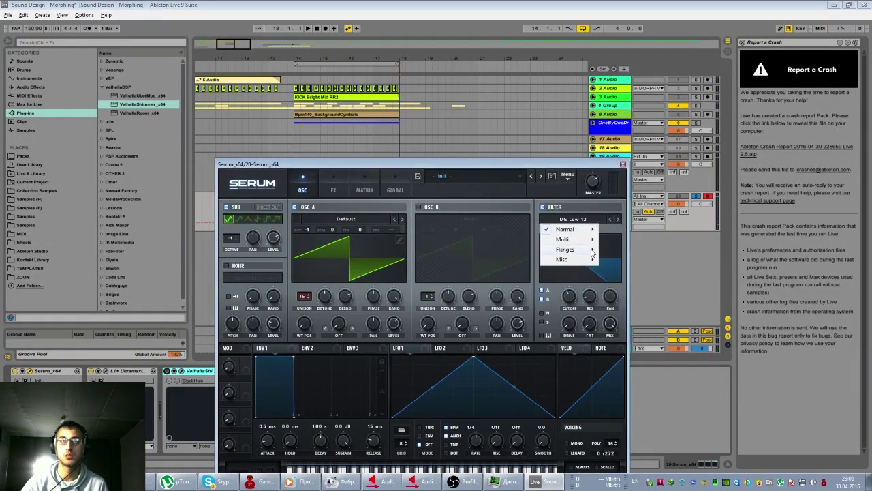
{"action": "mouse_move", "coordinate": [592, 252]}
{"action": "left_click", "coordinate": [625, 399]}
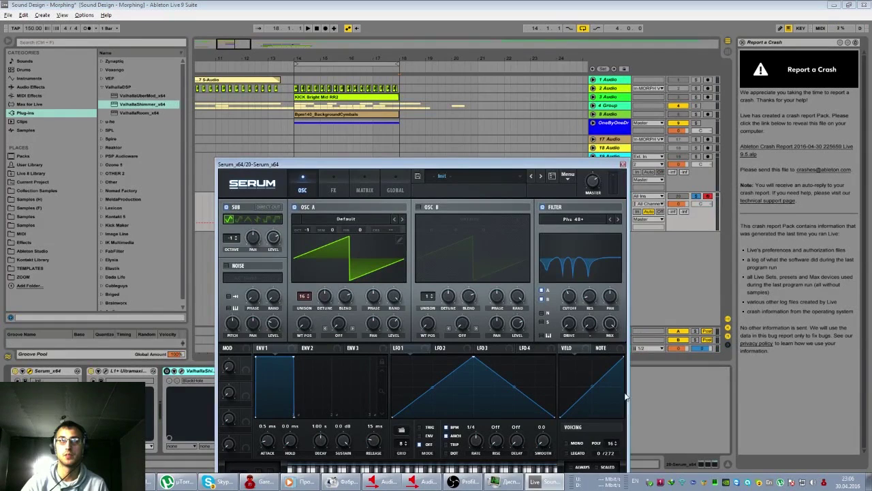
{"action": "left_click_drag", "start_coordinate": [568, 297], "coordinate": [570, 290]}
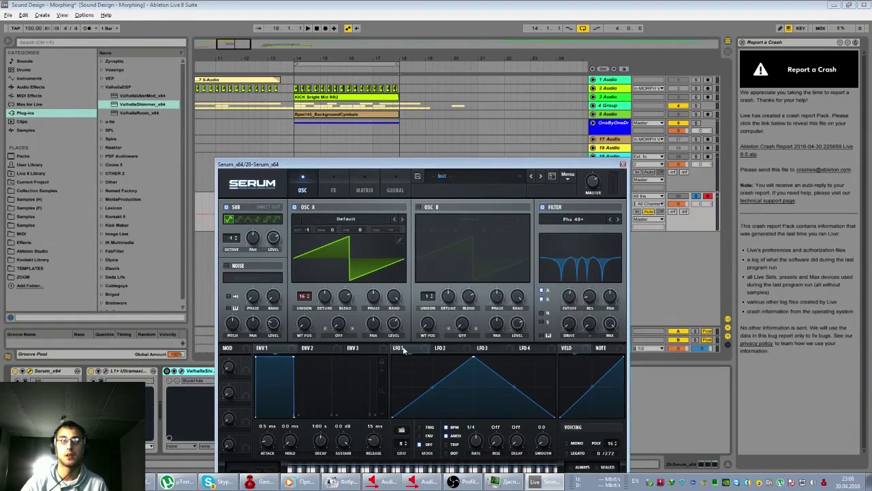
Step: Assign LFO 1 to modulate the filter cutoff and set the LFO's rate to one bar
{"action": "left_click_drag", "start_coordinate": [402, 349], "coordinate": [570, 302]}
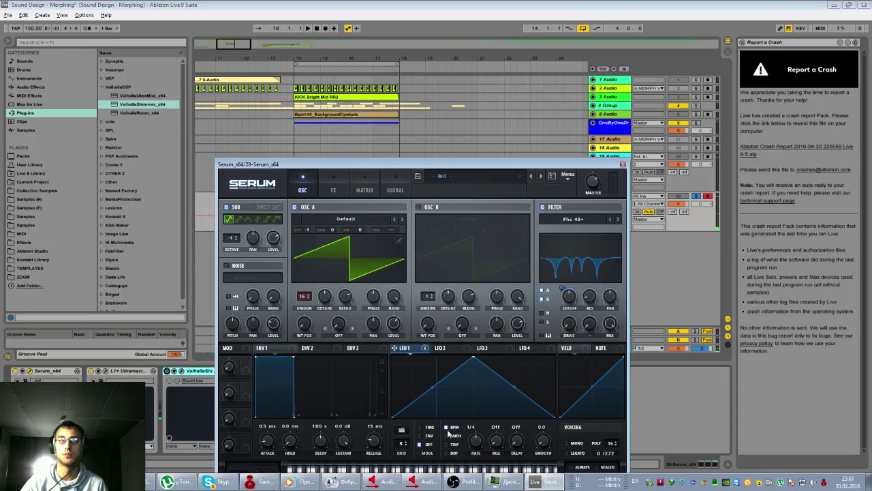
{"action": "mouse_move", "coordinate": [474, 440]}
{"action": "left_mouse_down"}
{"action": "mouse_move", "coordinate": [475, 455]}
{"action": "mouse_move", "coordinate": [475, 447]}
{"action": "left_mouse_up"}
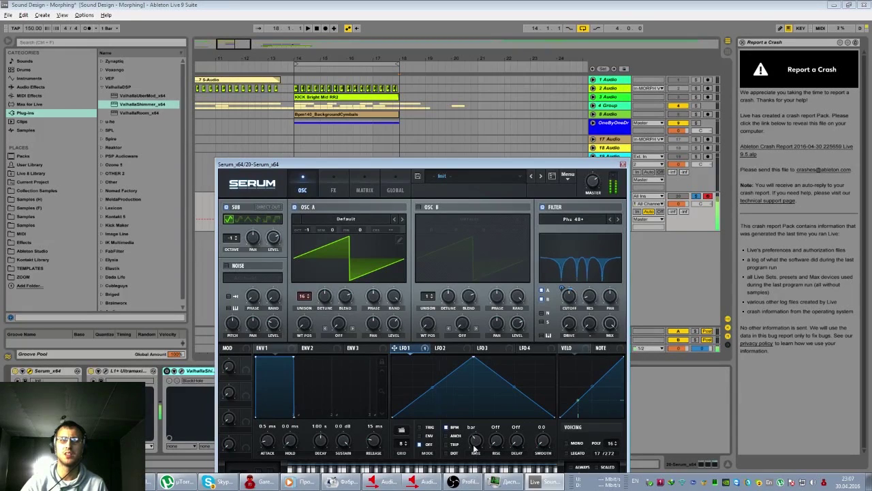
{"action": "mouse_move", "coordinate": [561, 289]}
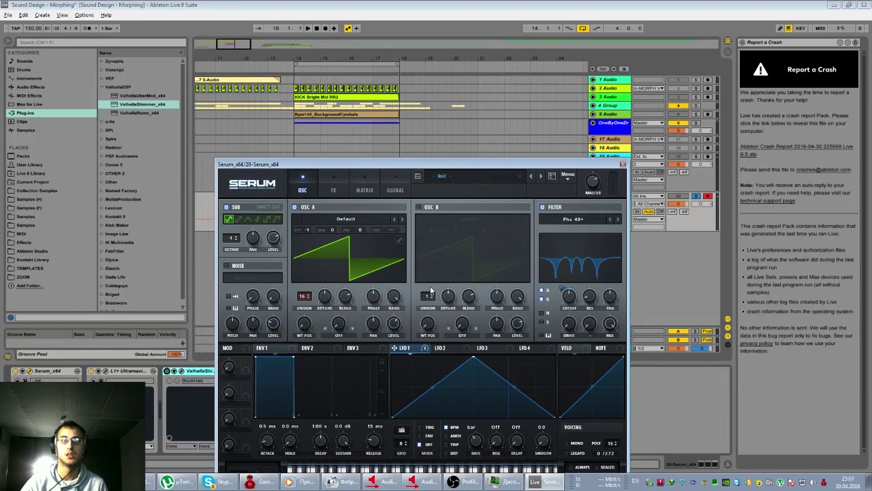
{"action": "mouse_move", "coordinate": [372, 296]}
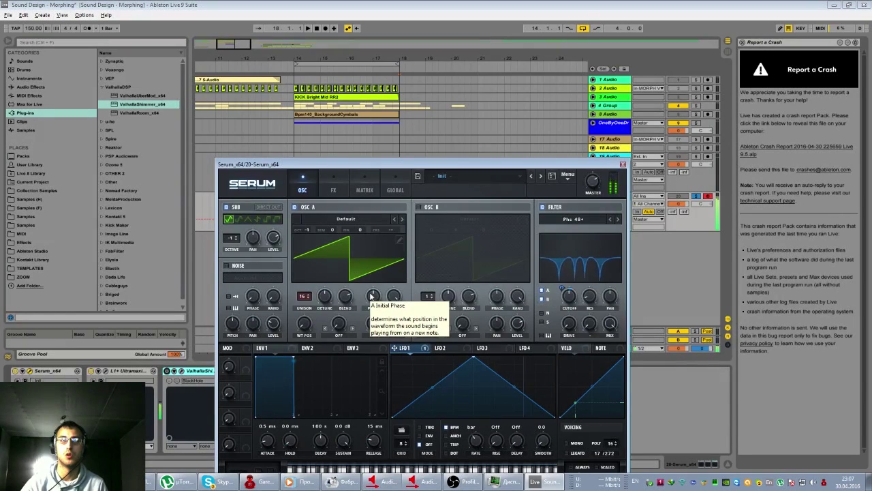
Step: Enable the MG Low 6 filter in the effects chain, raise its cutoff, and return to the oscillator page
{"action": "left_click", "coordinate": [332, 186]}
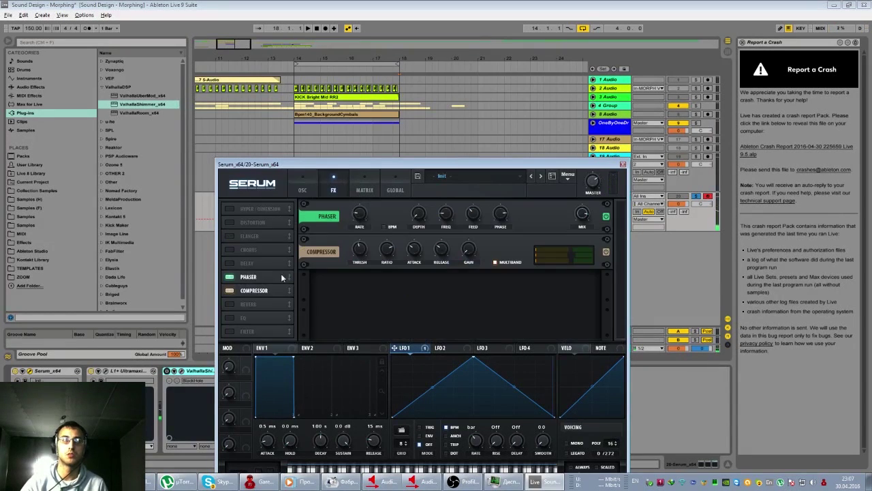
{"action": "left_click", "coordinate": [229, 331]}
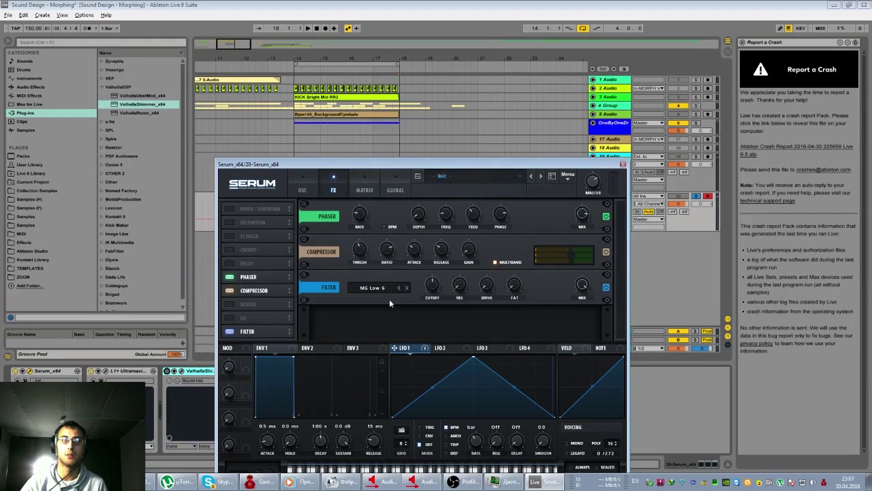
{"action": "mouse_move", "coordinate": [433, 287]}
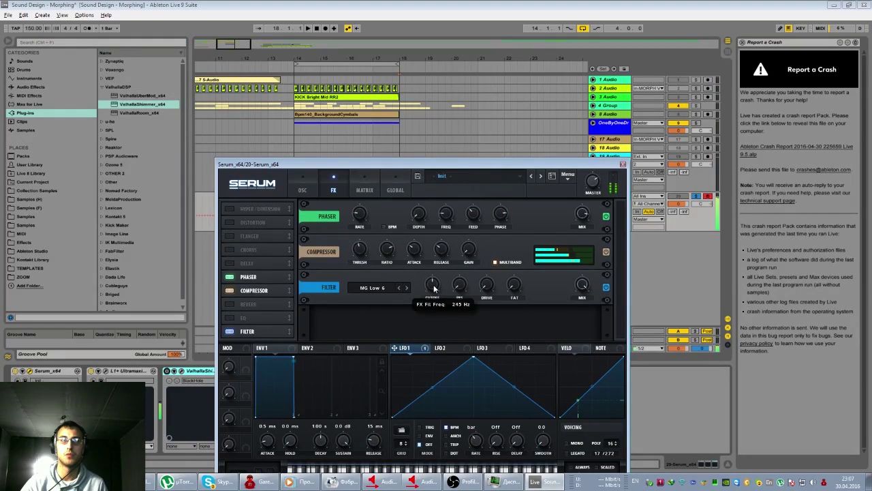
{"action": "scroll", "coordinate": [434, 287], "scroll_direction": "up", "scroll_amount": 4}
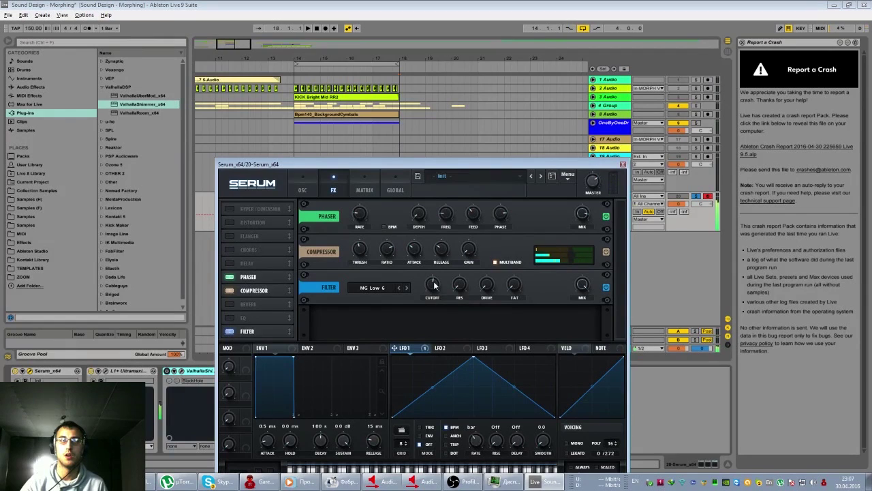
{"action": "mouse_move", "coordinate": [433, 286]}
{"action": "left_mouse_down"}
{"action": "mouse_move", "coordinate": [435, 275]}
{"action": "mouse_move", "coordinate": [431, 294]}
{"action": "mouse_move", "coordinate": [430, 276]}
{"action": "left_mouse_up"}
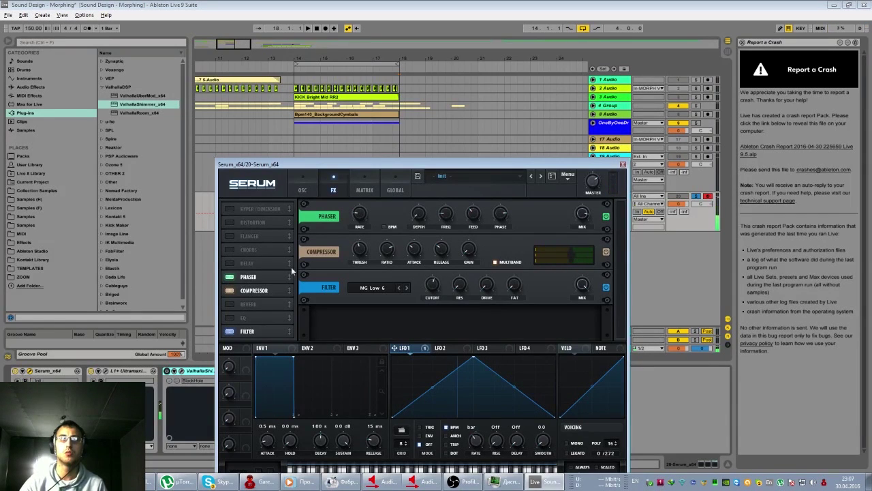
{"action": "left_click", "coordinate": [305, 188]}
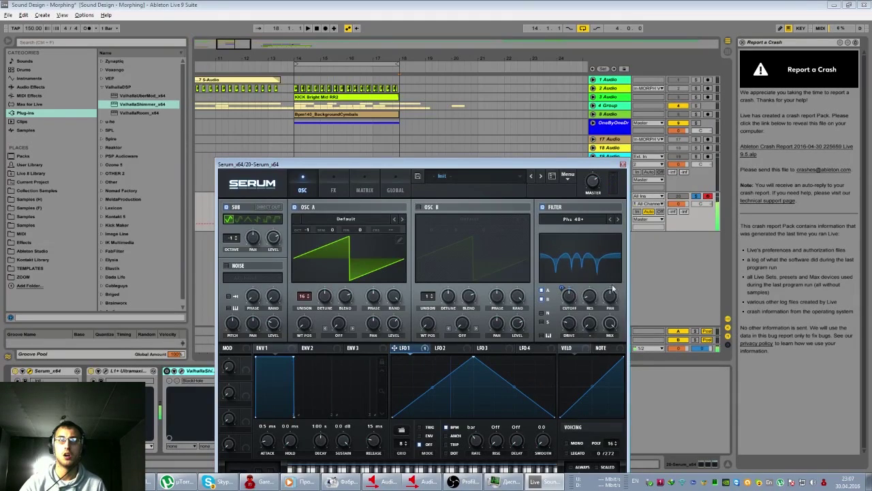
Step: Switch oscillator A off to audition the sound without it, and switch it back on
{"action": "mouse_move", "coordinate": [571, 329]}
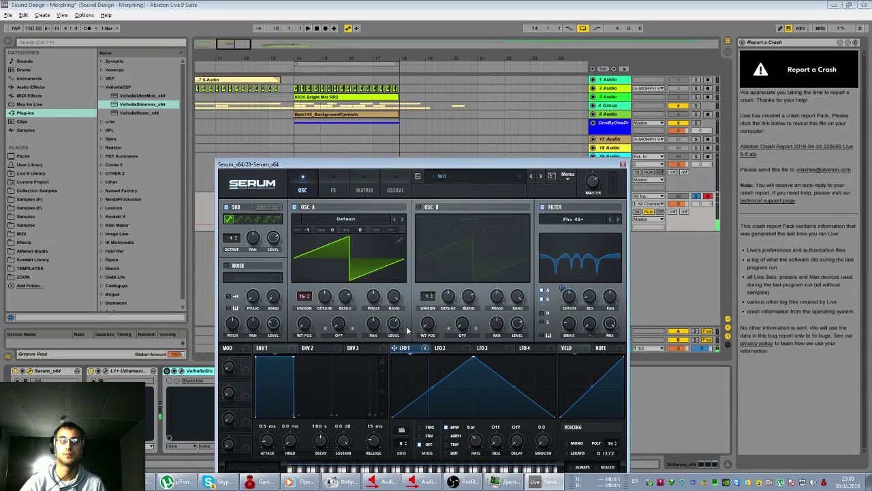
{"action": "left_click", "coordinate": [294, 207]}
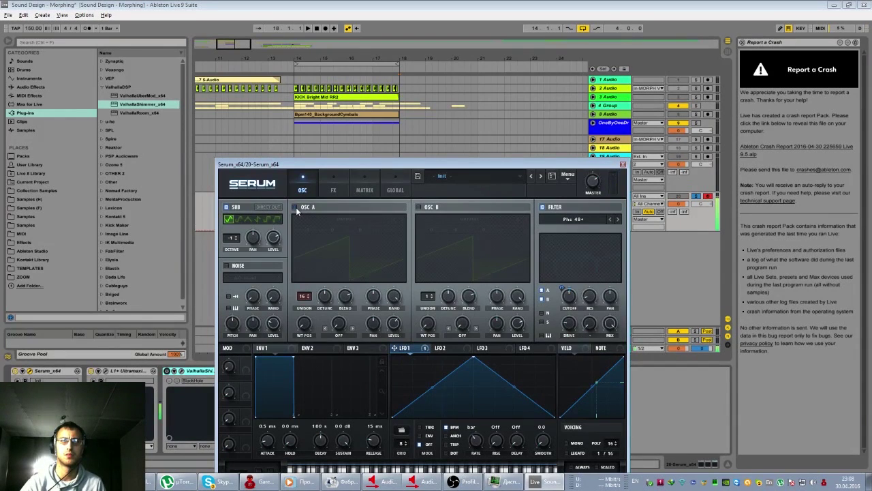
{"action": "left_click", "coordinate": [297, 208]}
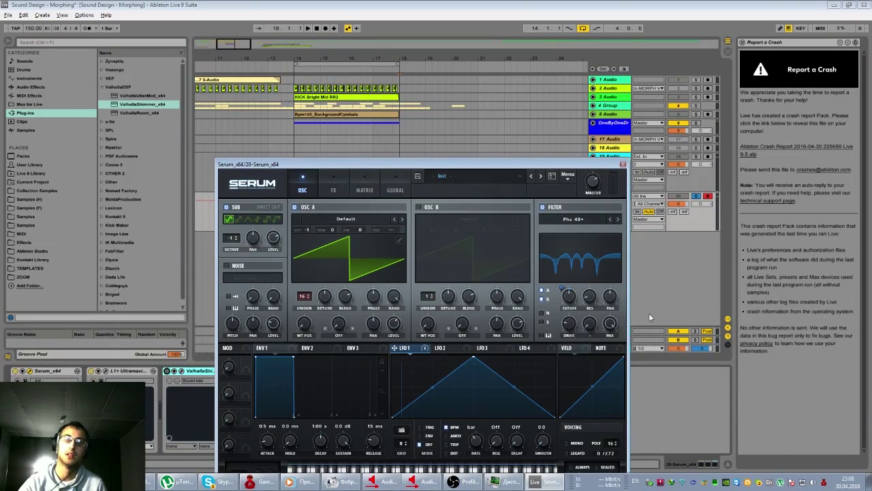
Step: Enable oscillator B and load the Drive wavetable from VR Tables into it
{"action": "left_click", "coordinate": [418, 206]}
{"action": "left_click", "coordinate": [468, 221]}
{"action": "mouse_move", "coordinate": [455, 280]}
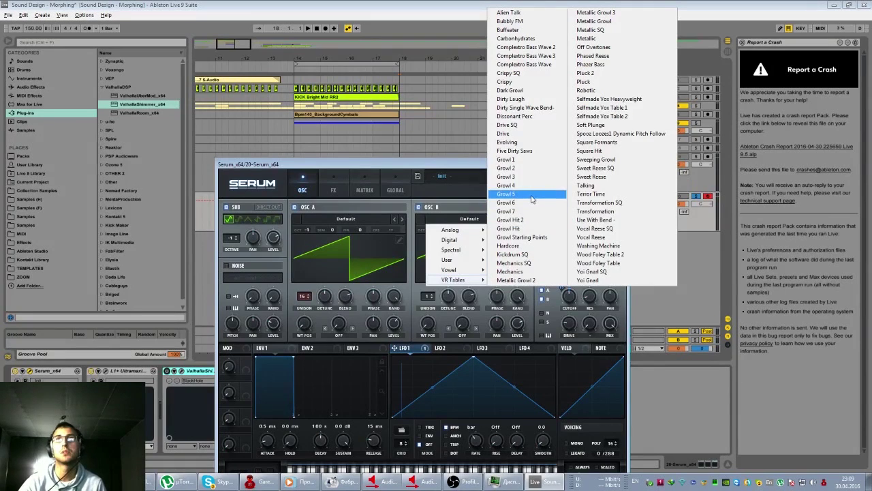
{"action": "left_click", "coordinate": [530, 133]}
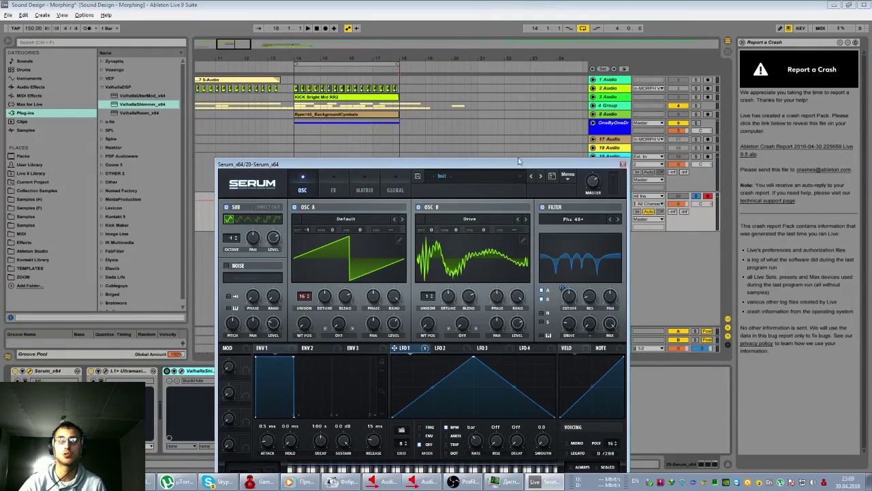
Step: Turn off oscillator A, and set oscillator B to 2 unison voices and octave -1
{"action": "left_click", "coordinate": [295, 207]}
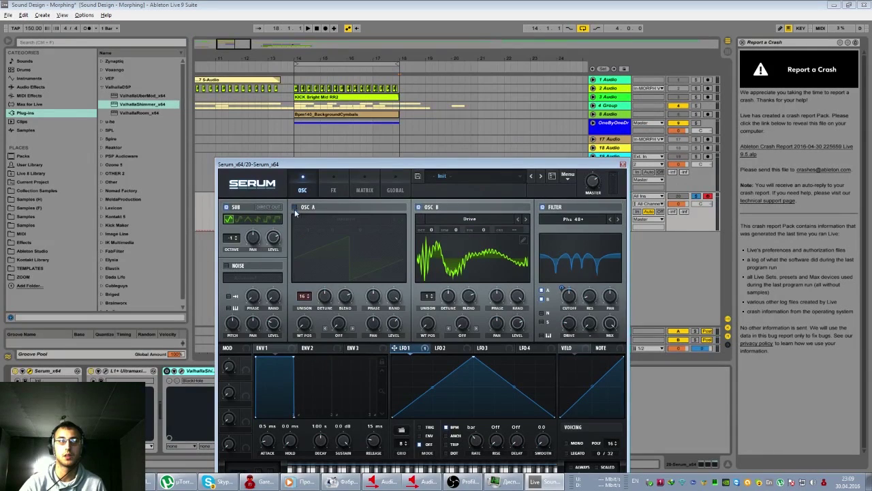
{"action": "left_click", "coordinate": [429, 296]}
{"action": "left_click", "coordinate": [431, 295]}
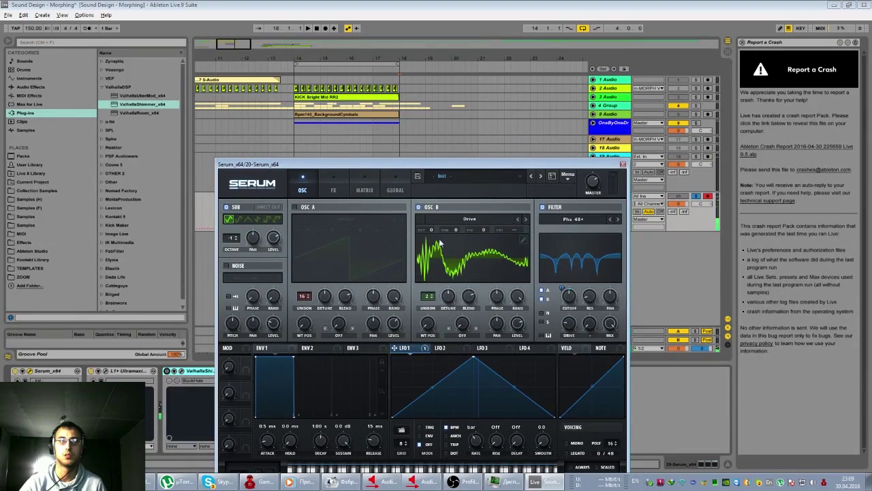
{"action": "mouse_move", "coordinate": [434, 233]}
{"action": "left_mouse_down"}
{"action": "mouse_move", "coordinate": [432, 264]}
{"action": "mouse_move", "coordinate": [434, 222]}
{"action": "left_mouse_up"}
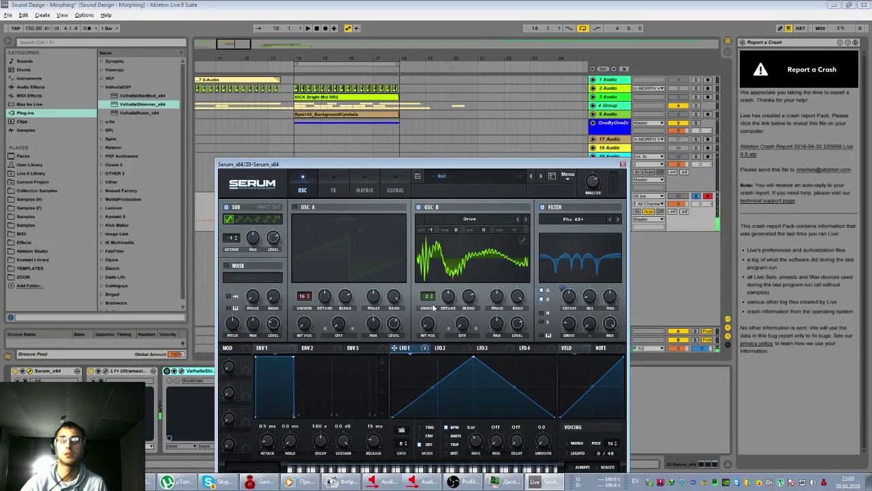
Step: Show oscillator B's wavetable in the 3D view and bring up LFO 2 for editing
{"action": "left_click", "coordinate": [447, 349]}
{"action": "left_click", "coordinate": [457, 268]}
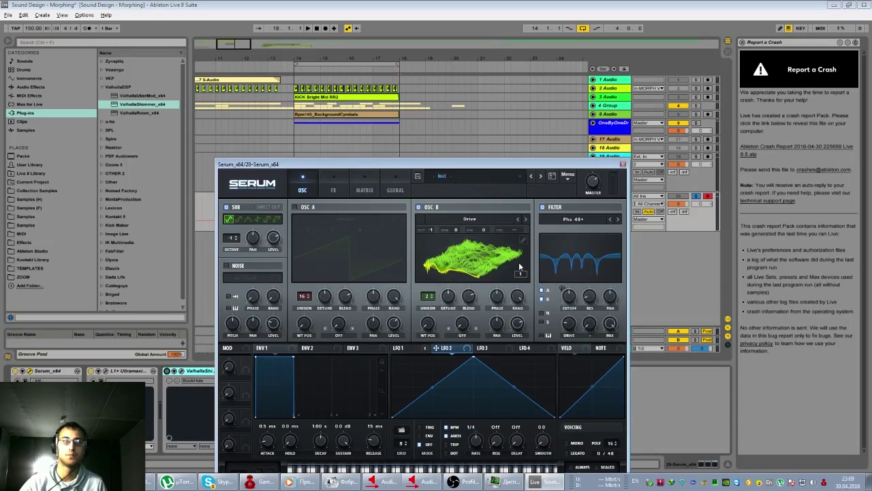
{"action": "left_click", "coordinate": [417, 351]}
{"action": "left_click", "coordinate": [454, 350]}
{"action": "left_click", "coordinate": [401, 349]}
{"action": "left_click", "coordinate": [450, 348]}
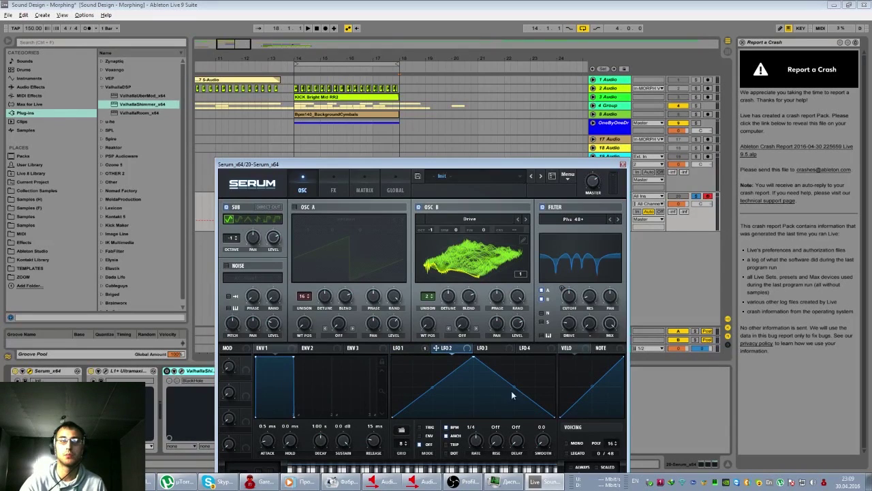
Step: Assign LFO 2 to oscillator B's wavetable position, using trigger mode and a rate of 2 bars
{"action": "left_click_drag", "start_coordinate": [437, 349], "coordinate": [426, 321]}
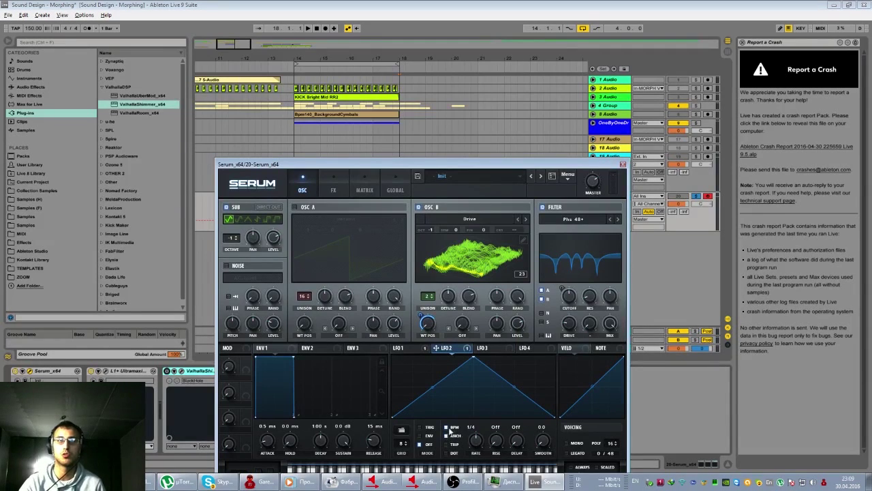
{"action": "left_click_drag", "start_coordinate": [475, 447], "coordinate": [472, 460]}
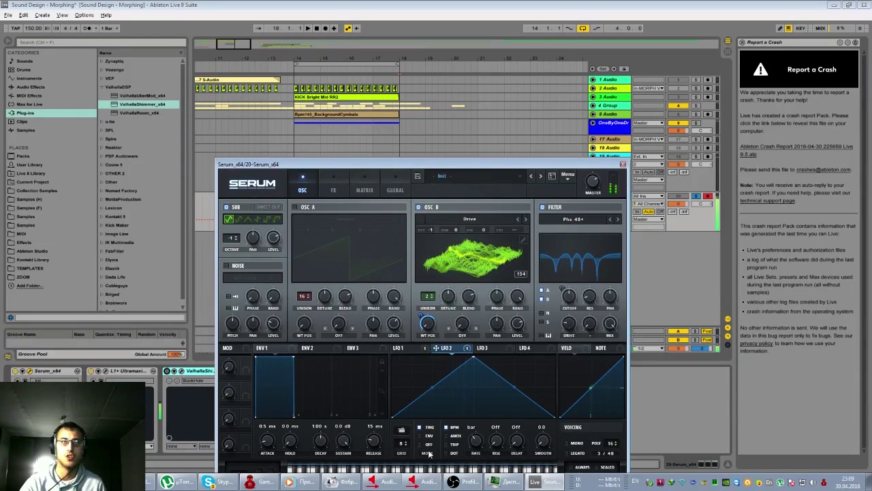
{"action": "left_click_drag", "start_coordinate": [475, 440], "coordinate": [475, 451]}
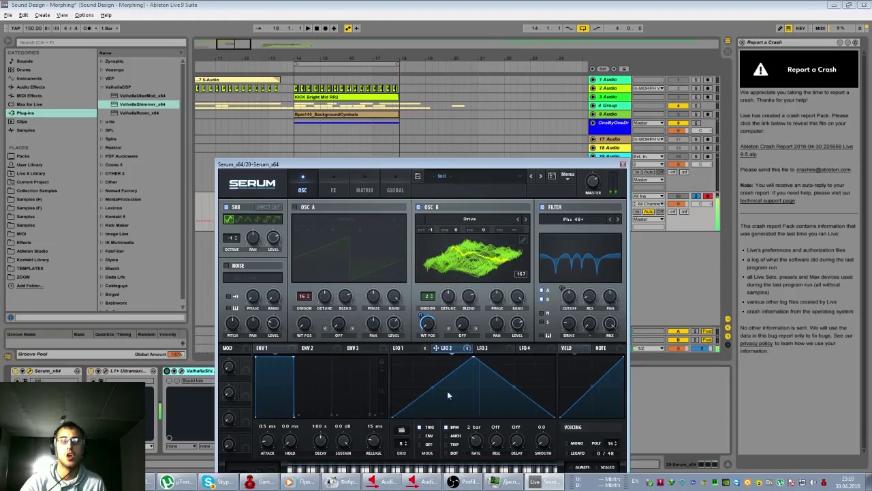
Step: Reshape LFO 2 with curved segments, adding a low point on the rise and another point on the fall after the peak
{"action": "left_click_drag", "start_coordinate": [434, 389], "coordinate": [470, 364]}
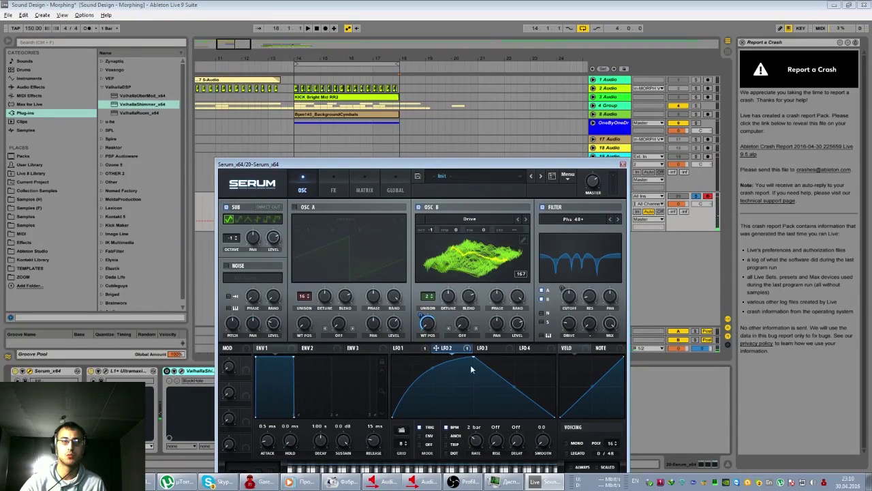
{"action": "left_click_drag", "start_coordinate": [516, 388], "coordinate": [497, 385]}
{"action": "double_click", "coordinate": [477, 377]}
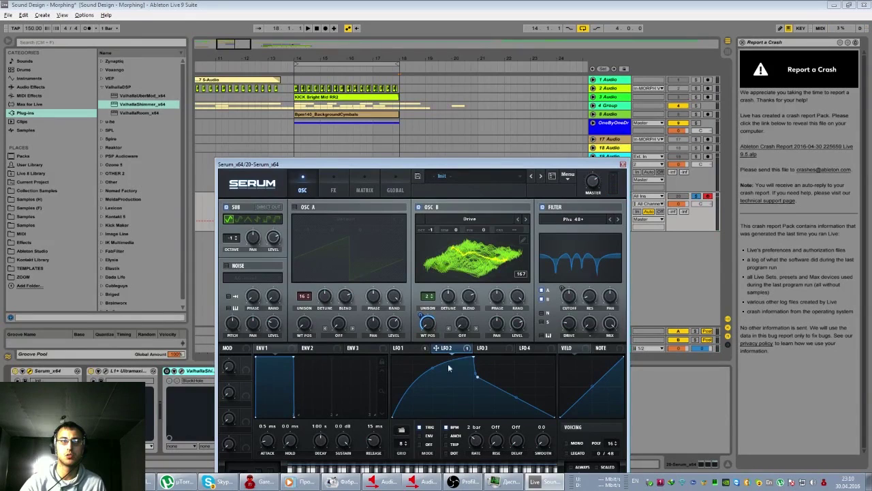
{"action": "double_click", "coordinate": [433, 365]}
{"action": "left_click_drag", "start_coordinate": [435, 365], "coordinate": [436, 402]}
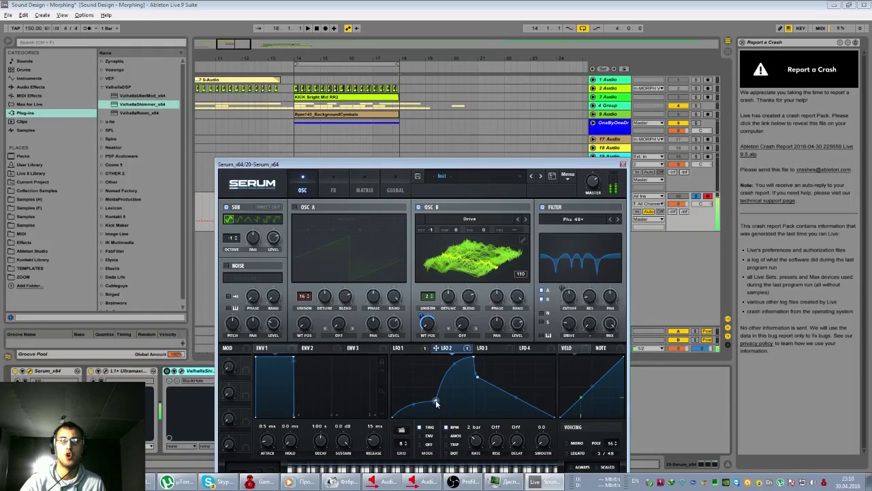
{"action": "left_click_drag", "start_coordinate": [477, 377], "coordinate": [498, 376]}
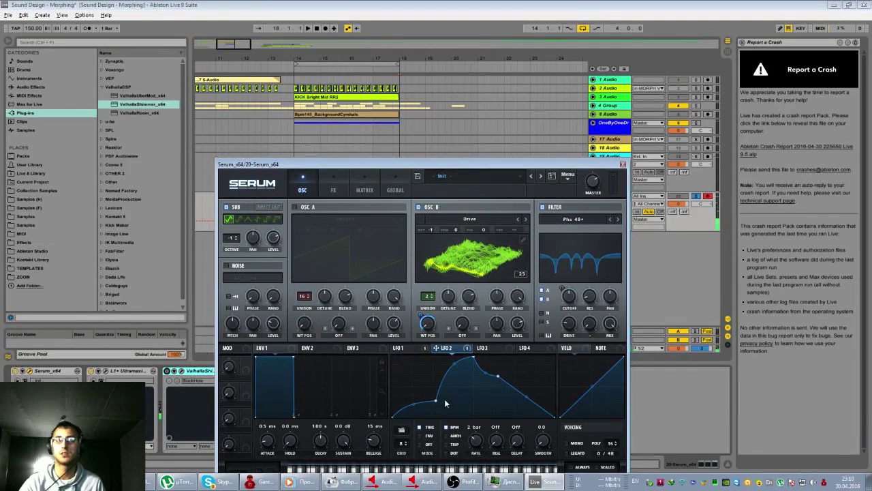
{"action": "left_click_drag", "start_coordinate": [436, 406], "coordinate": [432, 397]}
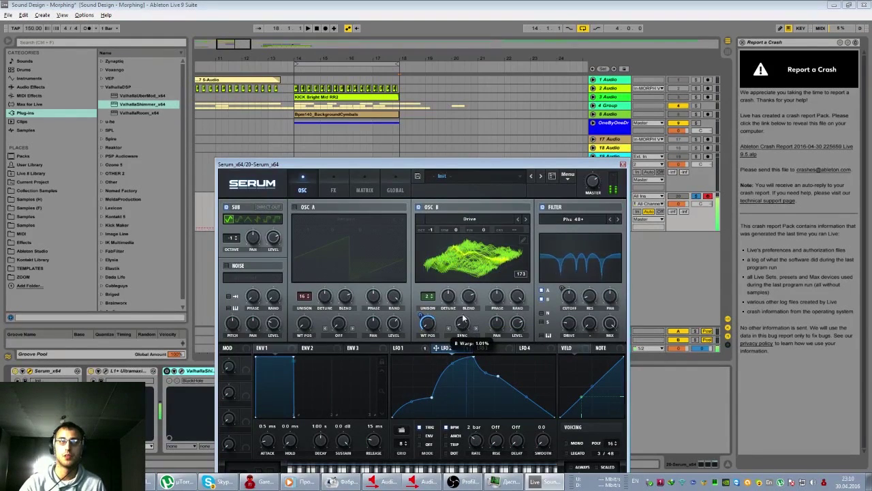
Step: Apply Sync warp to oscillator B, tune its amount against the 2D waveform, and enable mono voicing
{"action": "left_click_drag", "start_coordinate": [462, 314], "coordinate": [460, 297]}
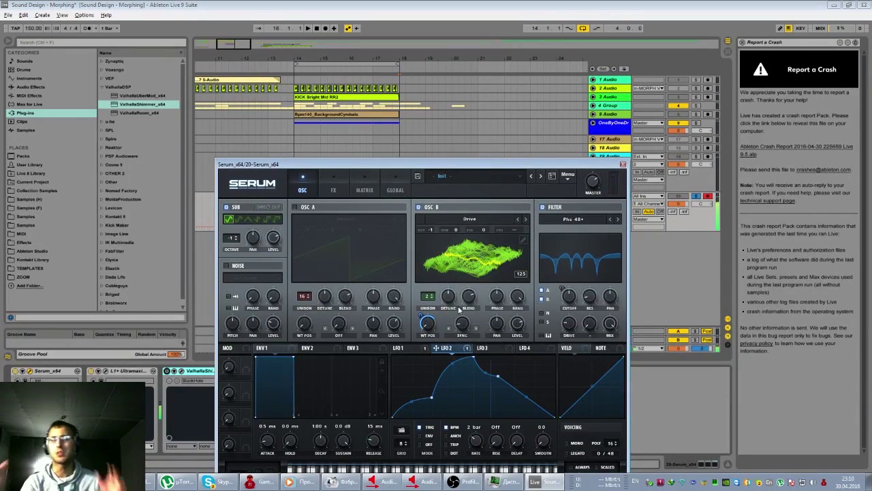
{"action": "left_click", "coordinate": [479, 263]}
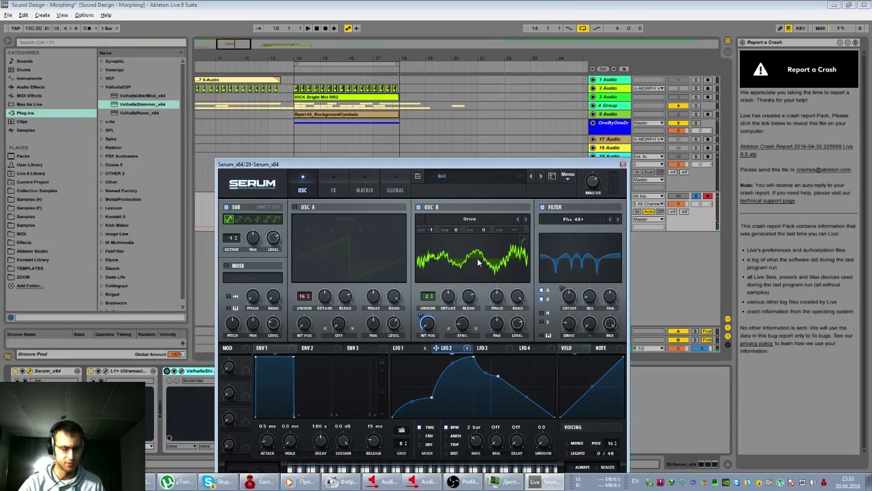
{"action": "mouse_move", "coordinate": [463, 330]}
{"action": "left_mouse_down"}
{"action": "mouse_move", "coordinate": [479, 262]}
{"action": "mouse_move", "coordinate": [469, 345]}
{"action": "mouse_move", "coordinate": [469, 328]}
{"action": "left_mouse_up"}
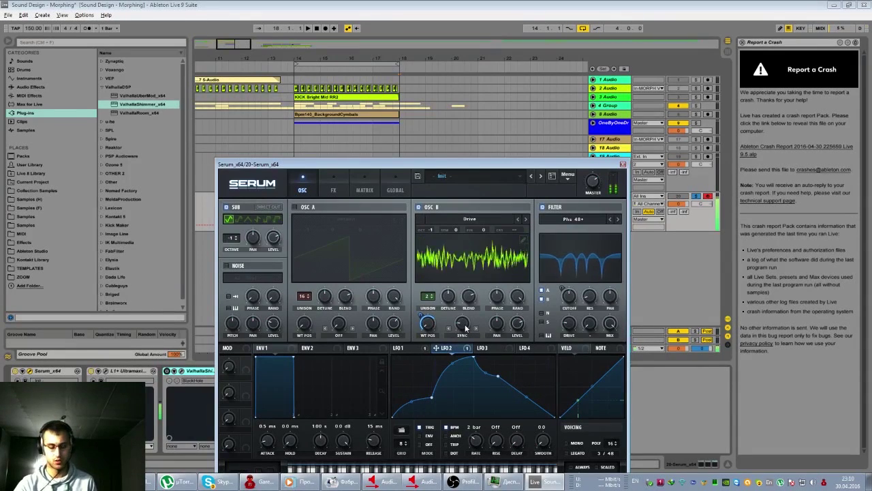
{"action": "left_click", "coordinate": [570, 444]}
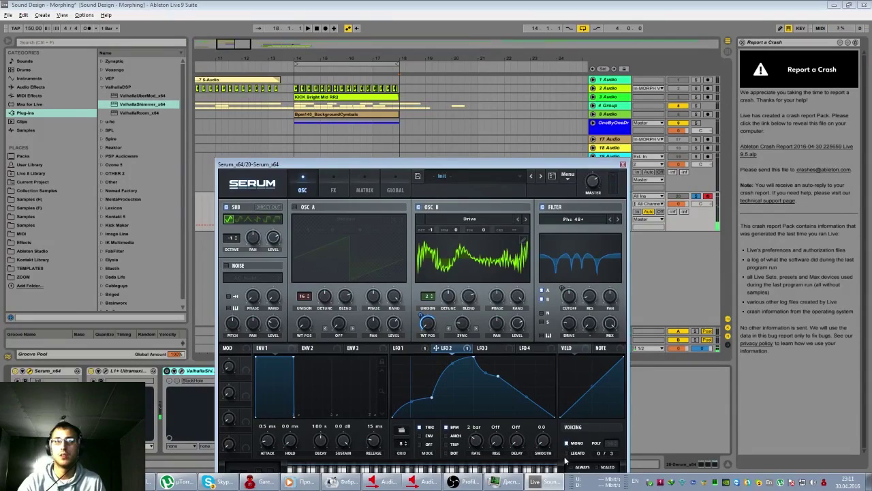
Step: Enable legato for the mono voicing and turn on oscillator A at a reduced level
{"action": "left_click_drag", "start_coordinate": [531, 163], "coordinate": [521, 112]}
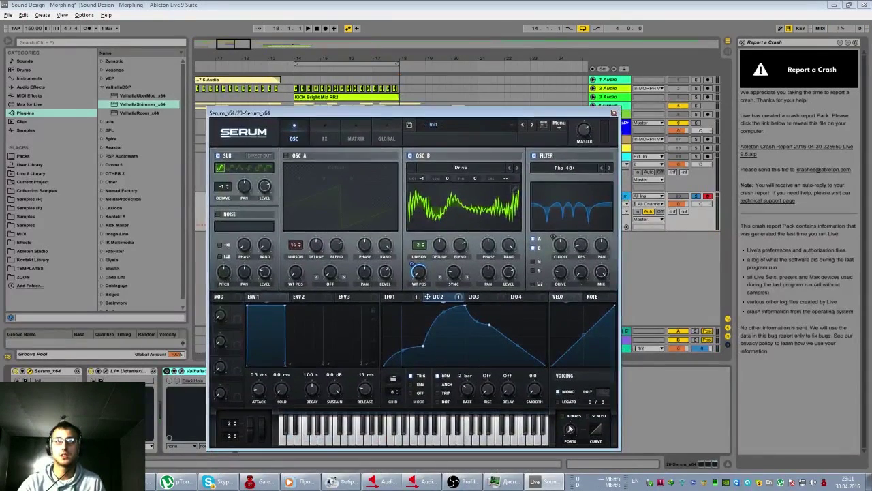
{"action": "mouse_move", "coordinate": [569, 433]}
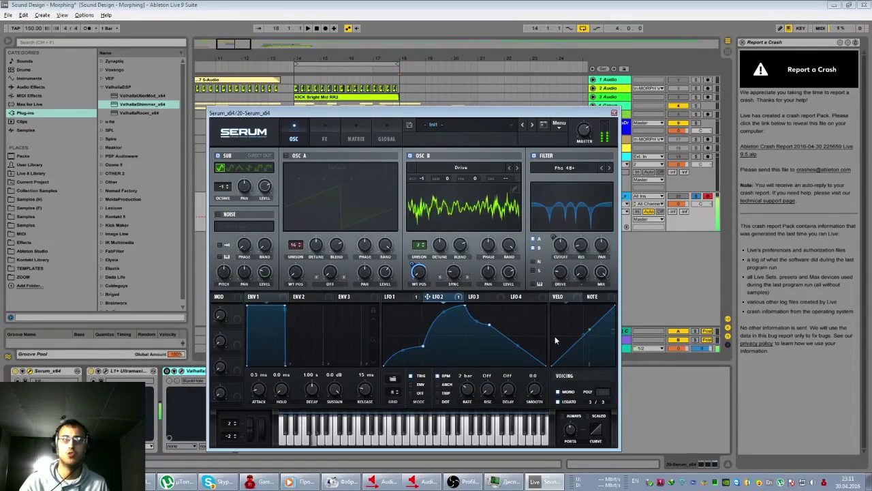
{"action": "left_click", "coordinate": [285, 155]}
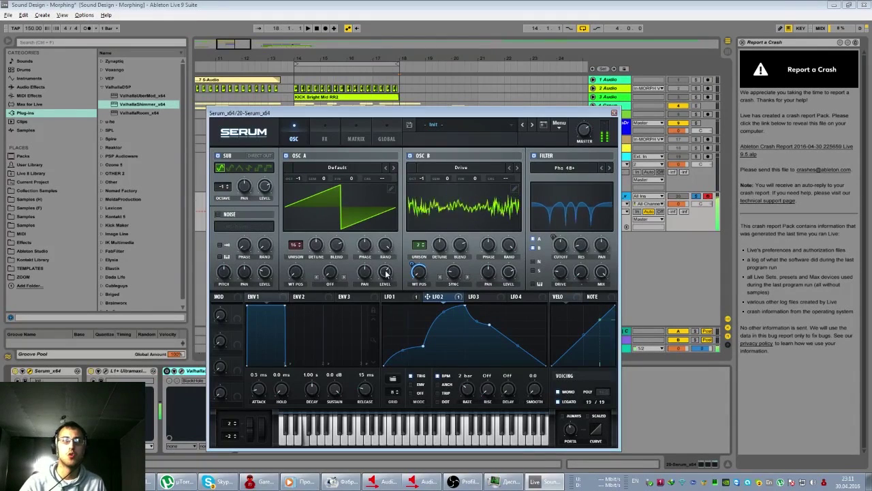
{"action": "left_click_drag", "start_coordinate": [385, 281], "coordinate": [383, 290]}
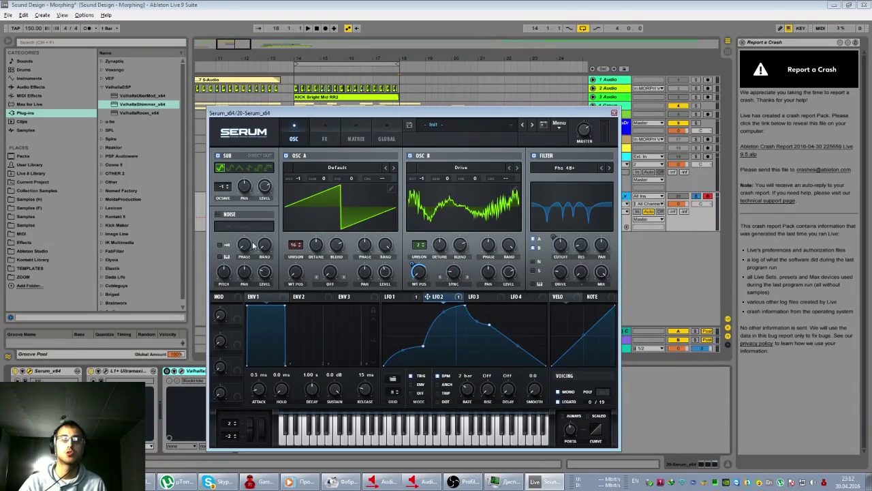
Step: Turn on the noise oscillator, set its level to about 60%, and load the CymMicBleed sample
{"action": "mouse_move", "coordinate": [245, 244]}
{"action": "left_click", "coordinate": [218, 213]}
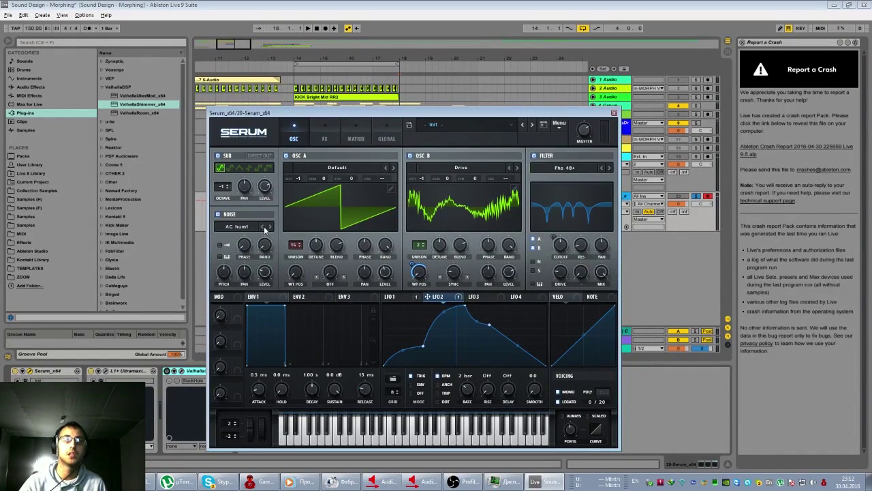
{"action": "left_click", "coordinate": [269, 226]}
{"action": "left_click", "coordinate": [269, 227]}
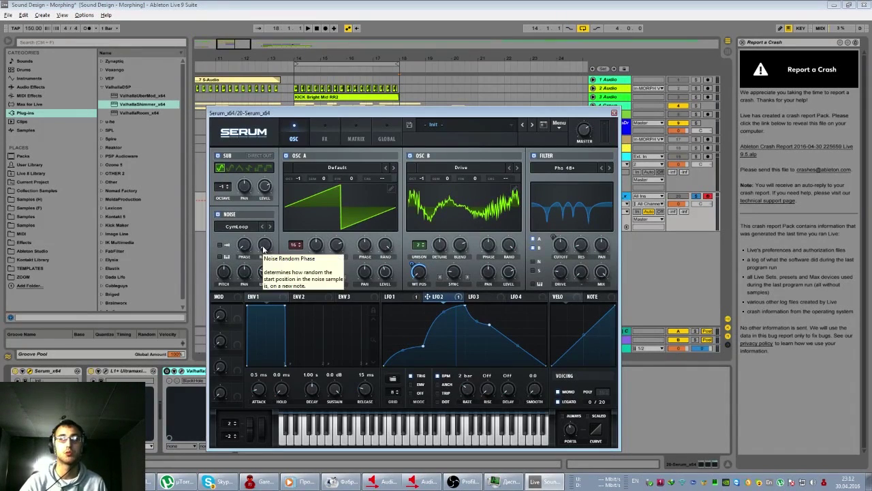
{"action": "mouse_move", "coordinate": [265, 273]}
{"action": "left_mouse_down"}
{"action": "mouse_move", "coordinate": [287, 210]}
{"action": "mouse_move", "coordinate": [263, 270]}
{"action": "mouse_move", "coordinate": [225, 266]}
{"action": "mouse_move", "coordinate": [267, 259]}
{"action": "left_mouse_up"}
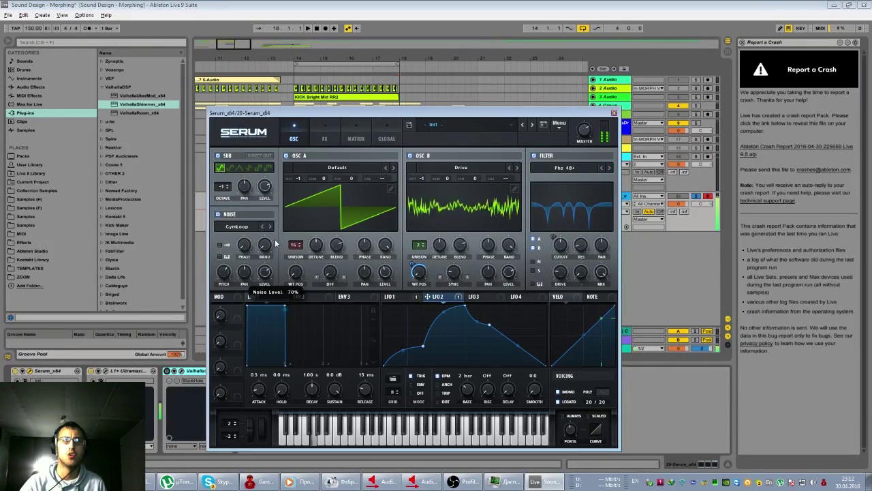
{"action": "mouse_move", "coordinate": [270, 254]}
{"action": "left_mouse_down"}
{"action": "mouse_move", "coordinate": [267, 278]}
{"action": "mouse_move", "coordinate": [221, 278]}
{"action": "mouse_move", "coordinate": [222, 294]}
{"action": "mouse_move", "coordinate": [277, 238]}
{"action": "mouse_move", "coordinate": [274, 252]}
{"action": "left_mouse_up"}
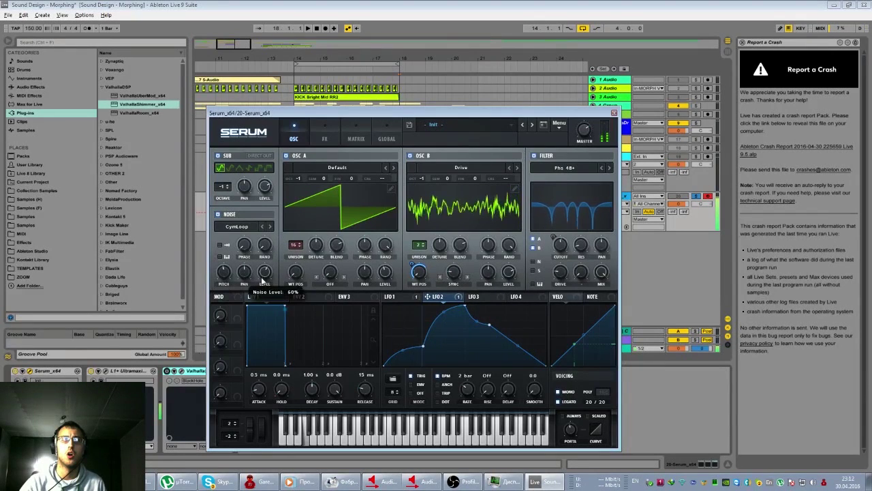
{"action": "left_click", "coordinate": [270, 227]}
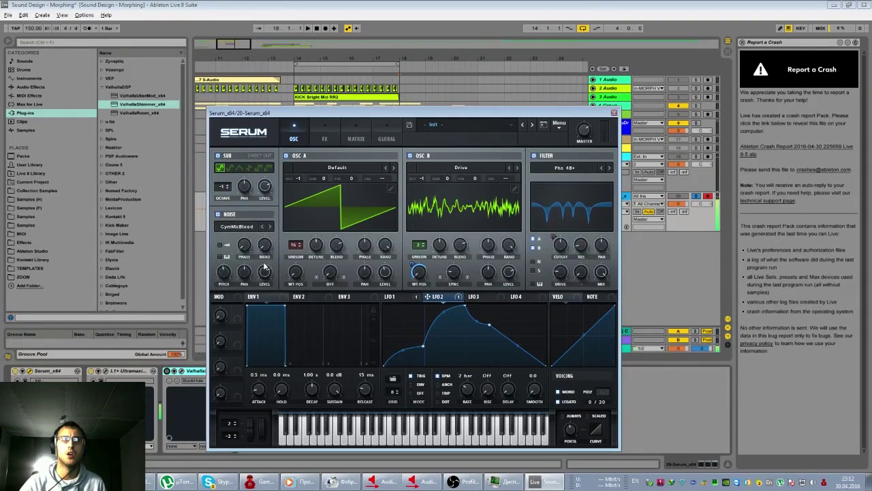
Step: Audition the noise with oscillators A and B off, tune its pitch to about 45%, and re-enable both oscillators
{"action": "left_click", "coordinate": [286, 155]}
{"action": "left_click", "coordinate": [410, 155]}
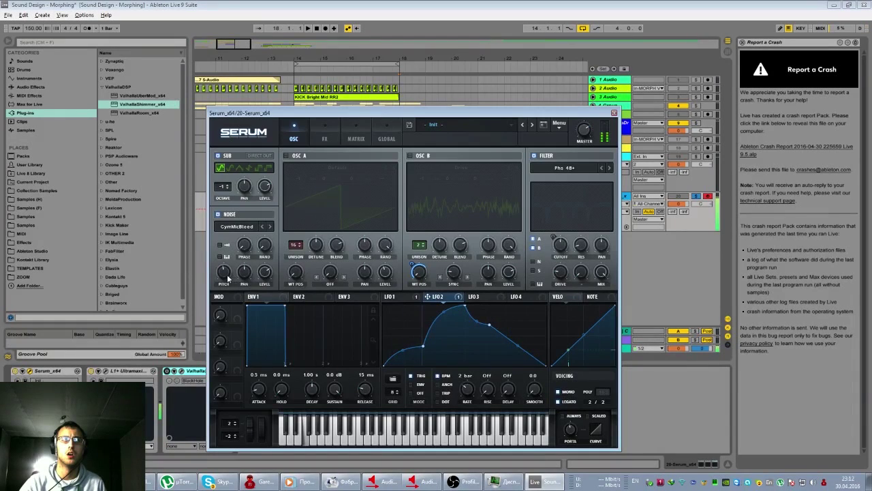
{"action": "left_click_drag", "start_coordinate": [227, 275], "coordinate": [228, 277]}
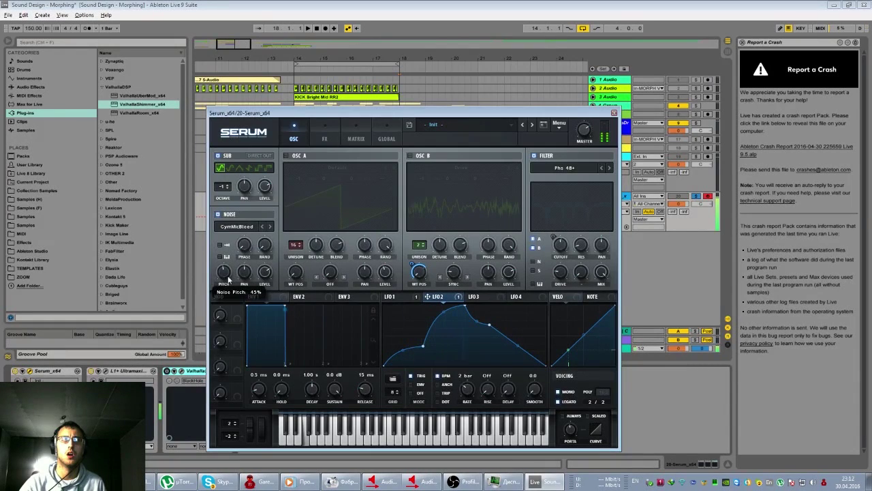
{"action": "left_click_drag", "start_coordinate": [244, 197], "coordinate": [267, 177]}
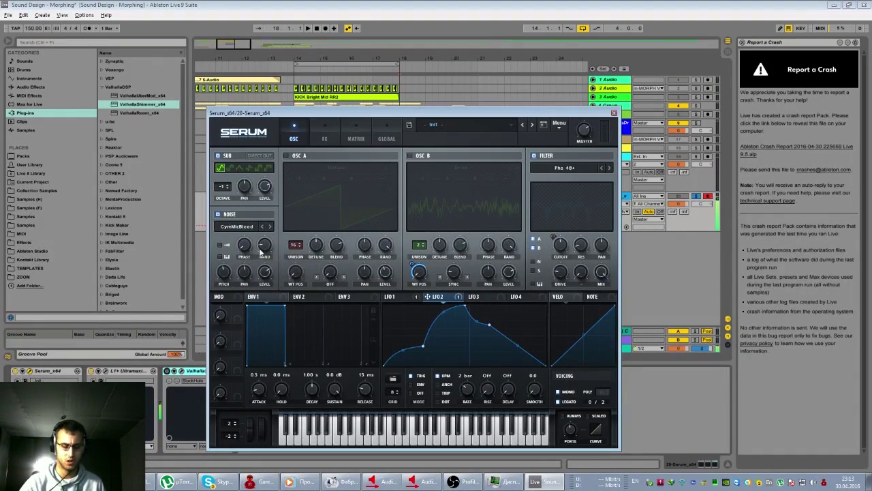
{"action": "left_click", "coordinate": [409, 156]}
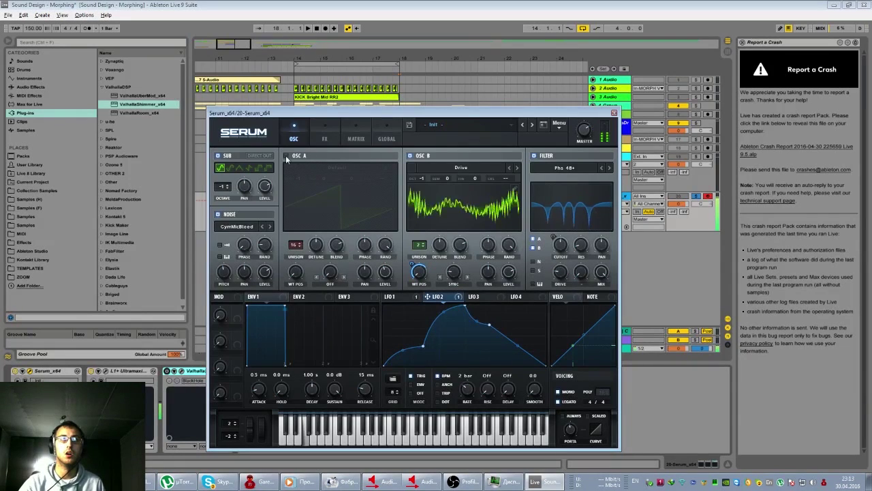
{"action": "left_click", "coordinate": [286, 156]}
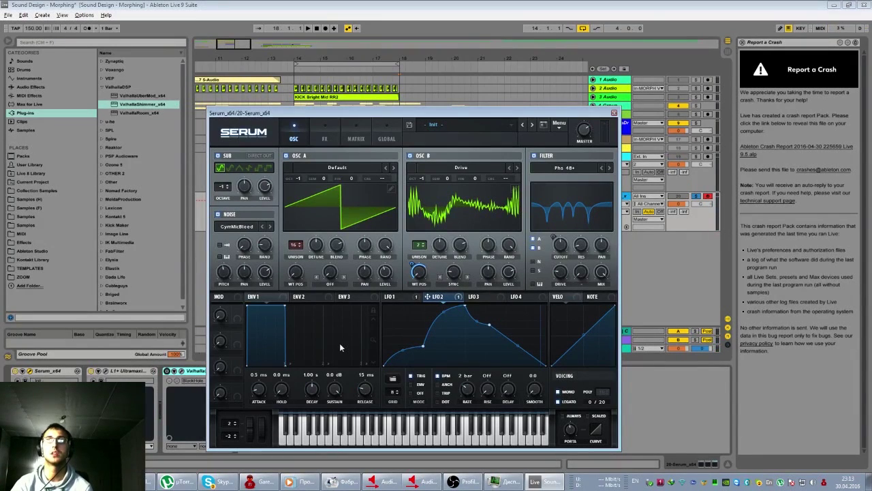
Step: Enable Serum's delay effect in ping-pong mode and shape its filter with a lower frequency and a lower Q
{"action": "left_click", "coordinate": [325, 138]}
{"action": "left_click", "coordinate": [224, 212]}
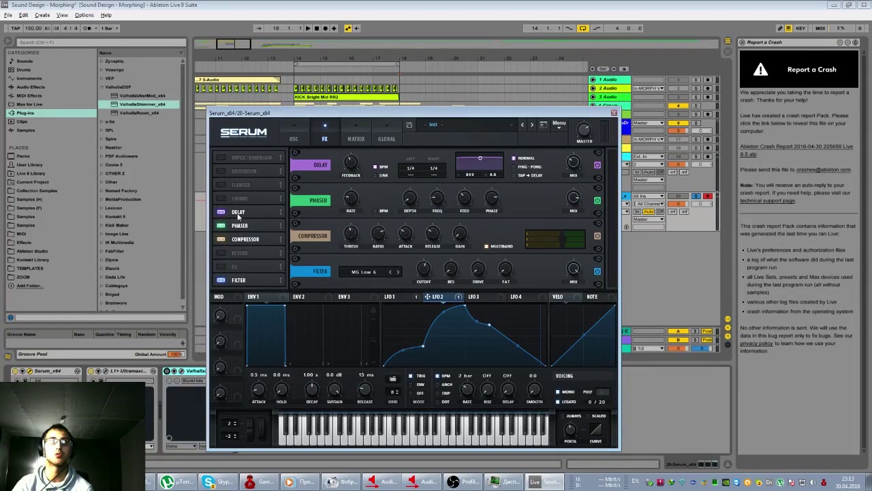
{"action": "left_click", "coordinate": [221, 212]}
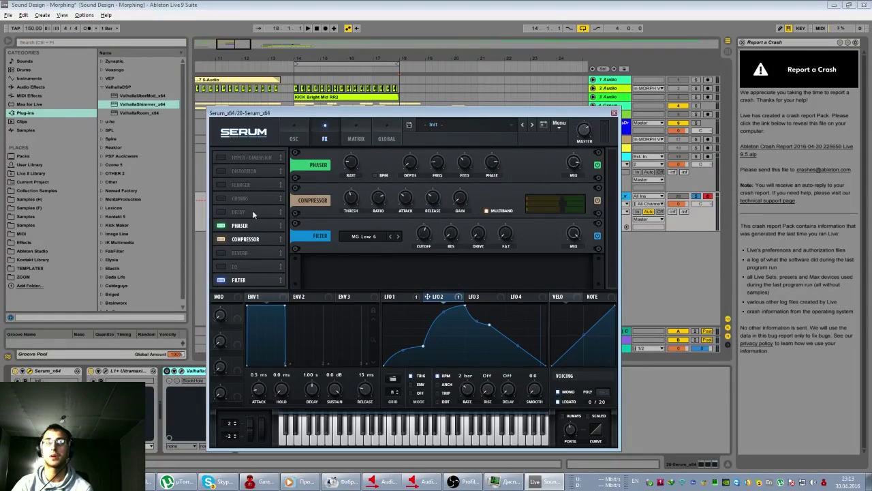
{"action": "left_click", "coordinate": [221, 212]}
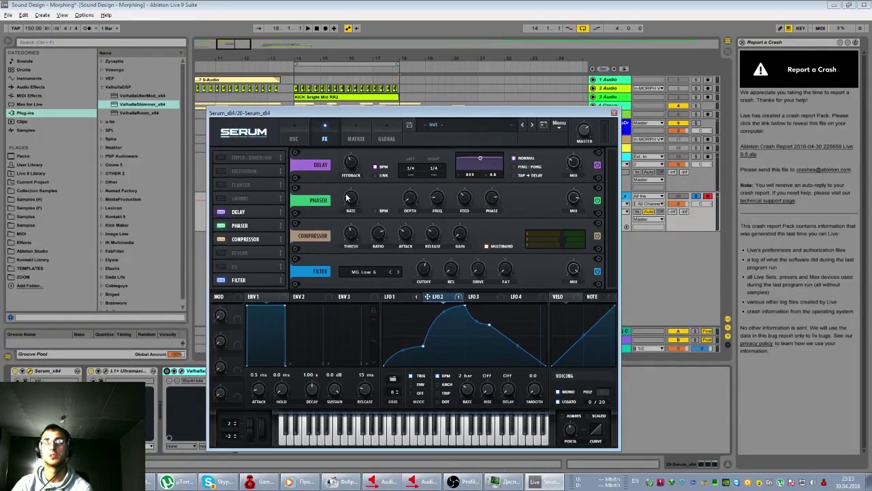
{"action": "left_click", "coordinate": [528, 167]}
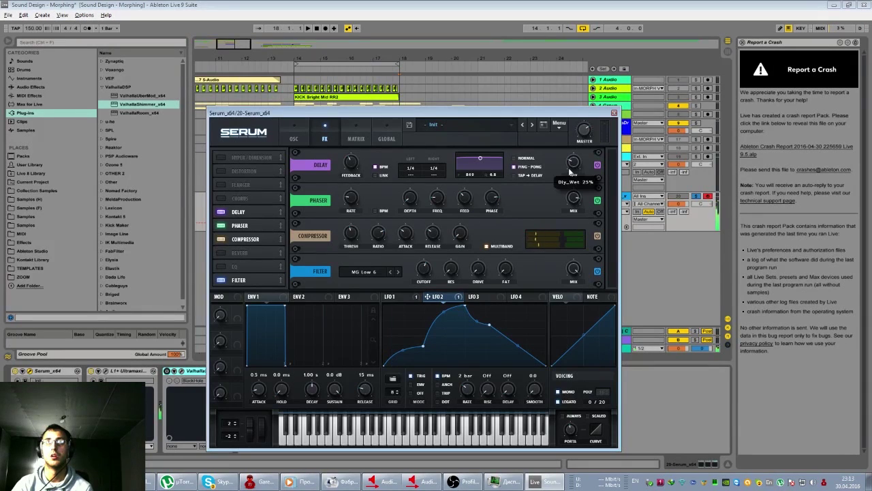
{"action": "left_click_drag", "start_coordinate": [467, 161], "coordinate": [480, 176]}
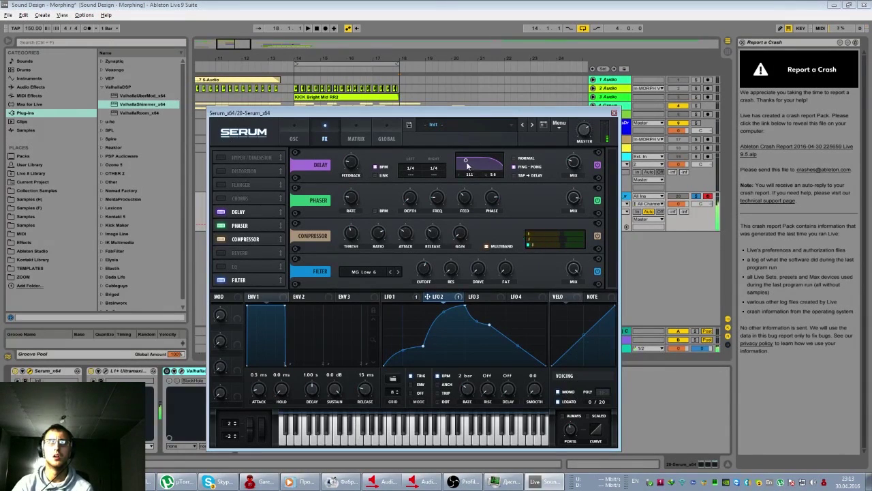
{"action": "left_click_drag", "start_coordinate": [465, 160], "coordinate": [463, 170]}
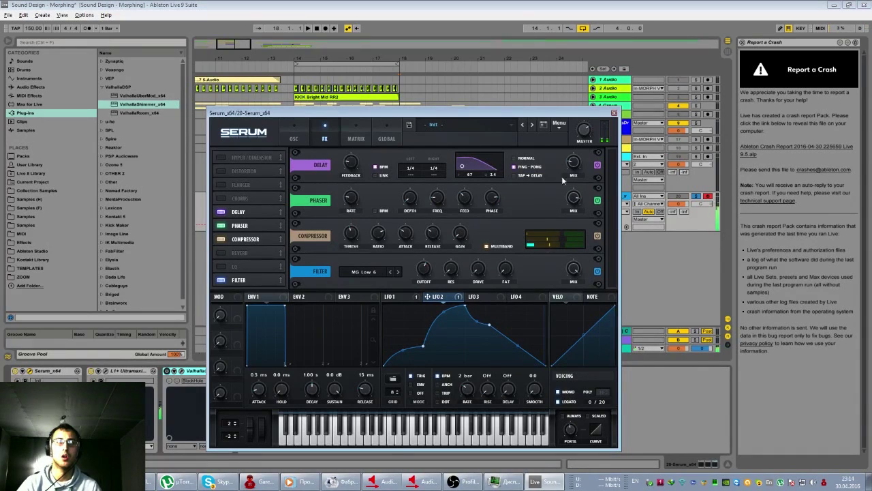
Step: Activate the ValhallaShimmer reverb, set its mix to 0.16 and diffusion to 0.771, and close its window
{"action": "left_click", "coordinate": [167, 373]}
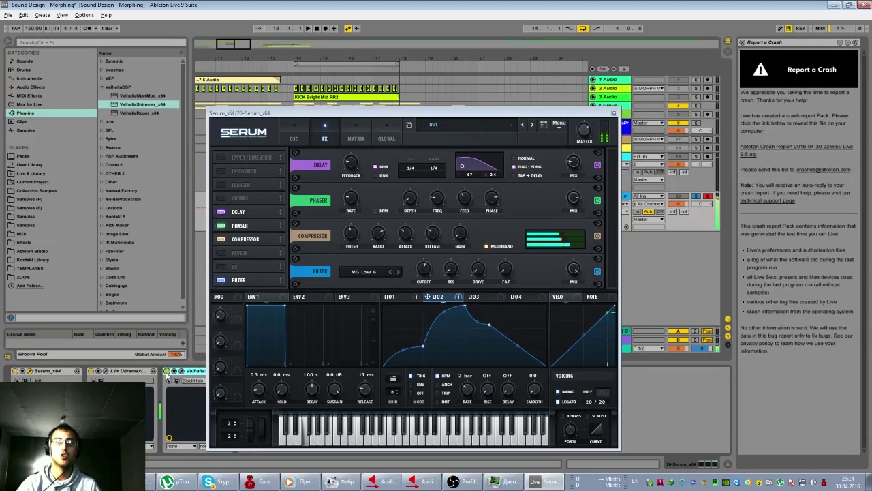
{"action": "left_click", "coordinate": [182, 372]}
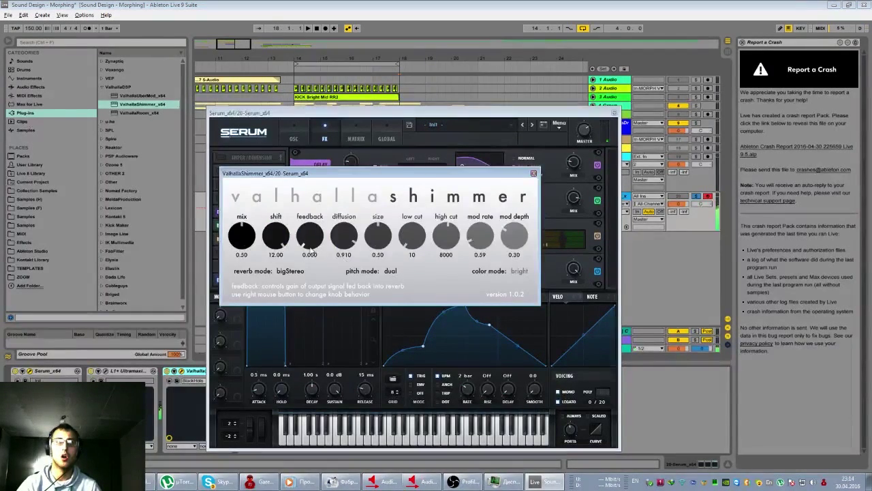
{"action": "left_click_drag", "start_coordinate": [241, 233], "coordinate": [237, 254]}
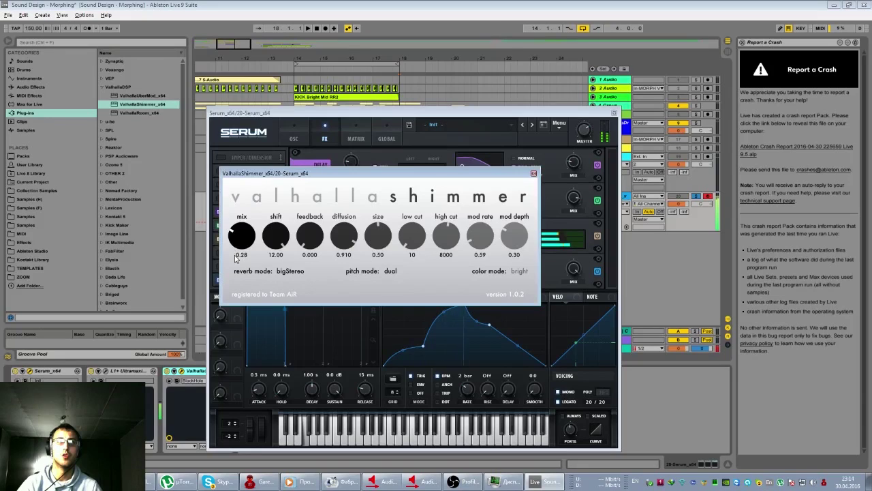
{"action": "left_click_drag", "start_coordinate": [238, 262], "coordinate": [236, 249]}
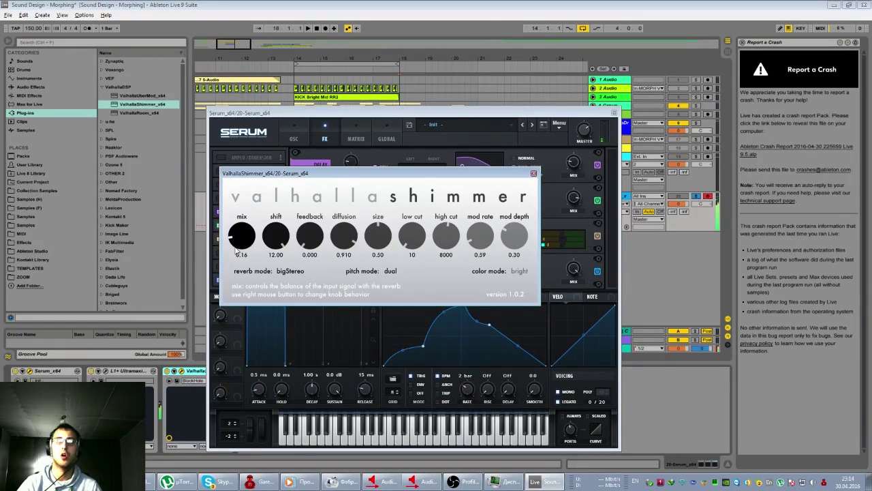
{"action": "left_click_drag", "start_coordinate": [340, 240], "coordinate": [335, 255]}
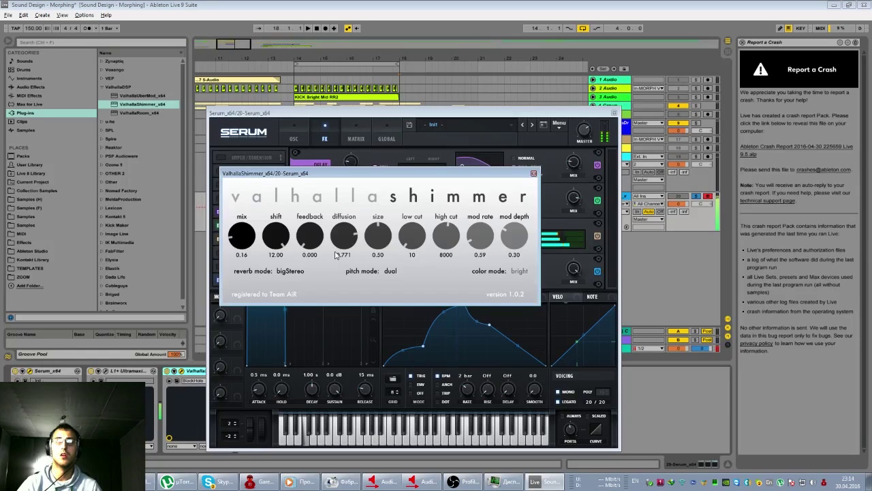
{"action": "left_click", "coordinate": [534, 174]}
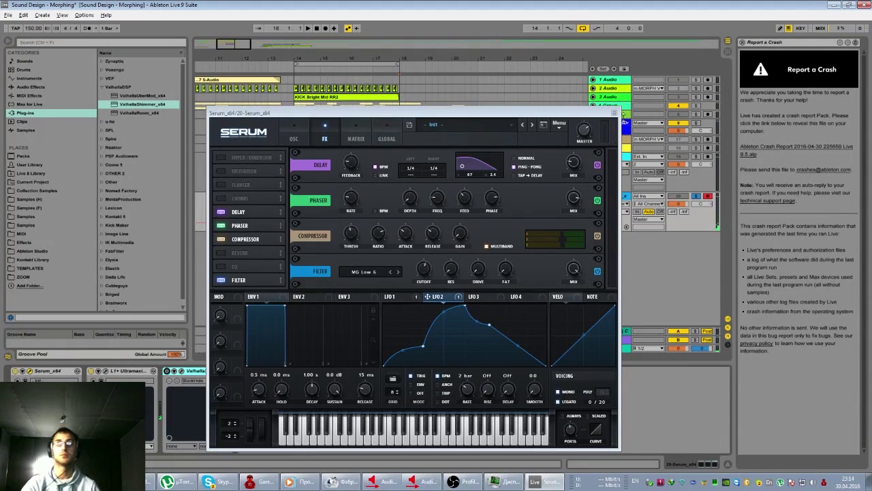
Step: Duplicate the Serum track together with its devices
{"action": "left_click_drag", "start_coordinate": [588, 117], "coordinate": [600, 262]}
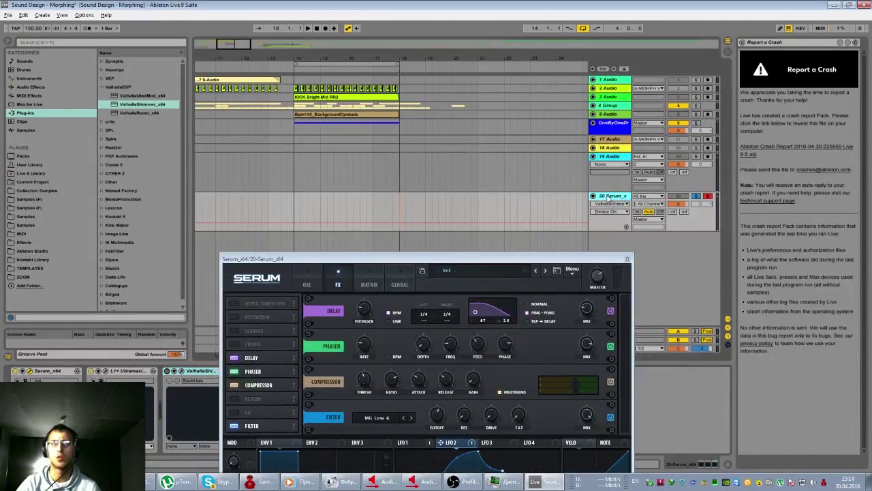
{"action": "right_click", "coordinate": [609, 197]}
{"action": "left_click", "coordinate": [624, 214]}
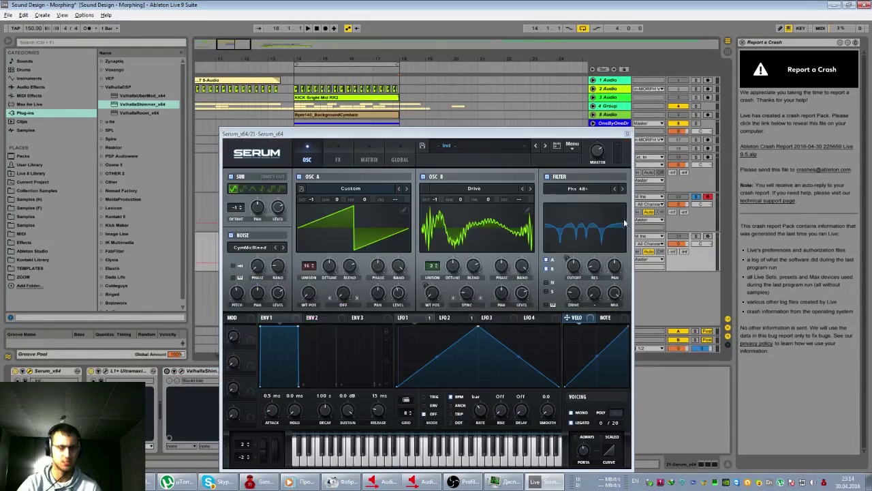
Step: Search the plug-ins for "Satur" and add FabFilter Saturn Stereo after ValhallaShimmer on the duplicated track, keeping its window clear of Serum
{"action": "left_click", "coordinate": [40, 43]}
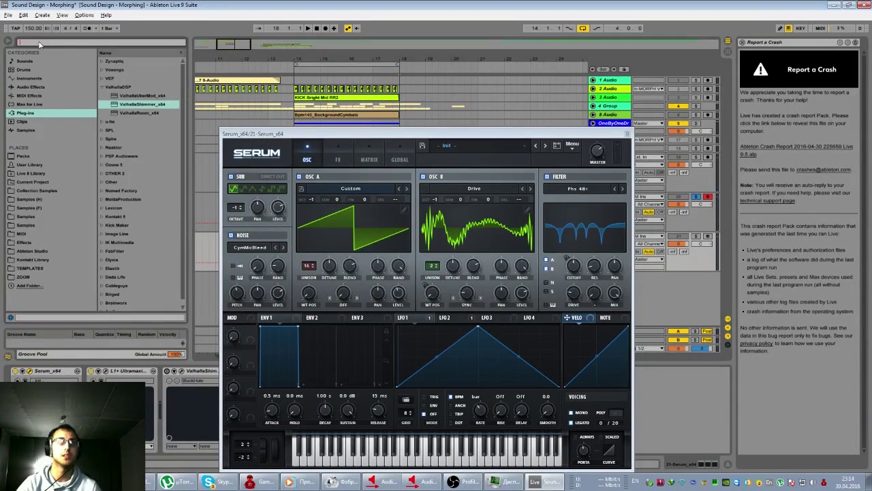
{"action": "type", "text": "Satu"}
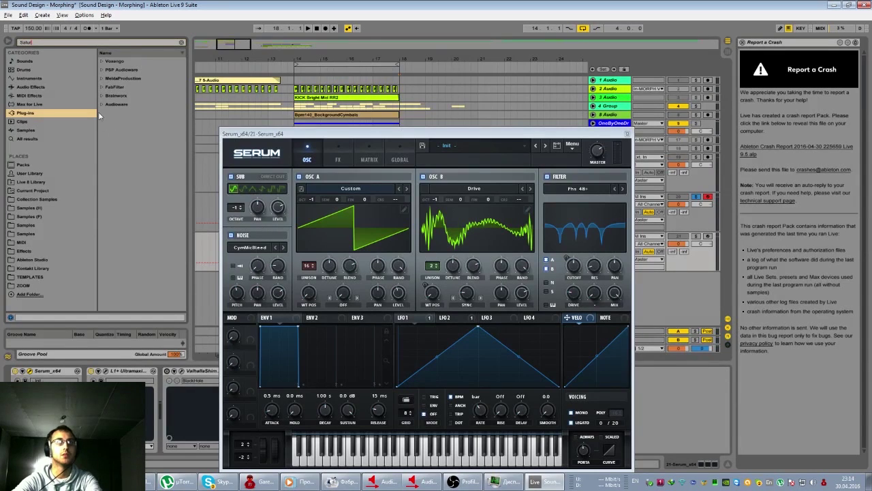
{"action": "left_click", "coordinate": [102, 87]}
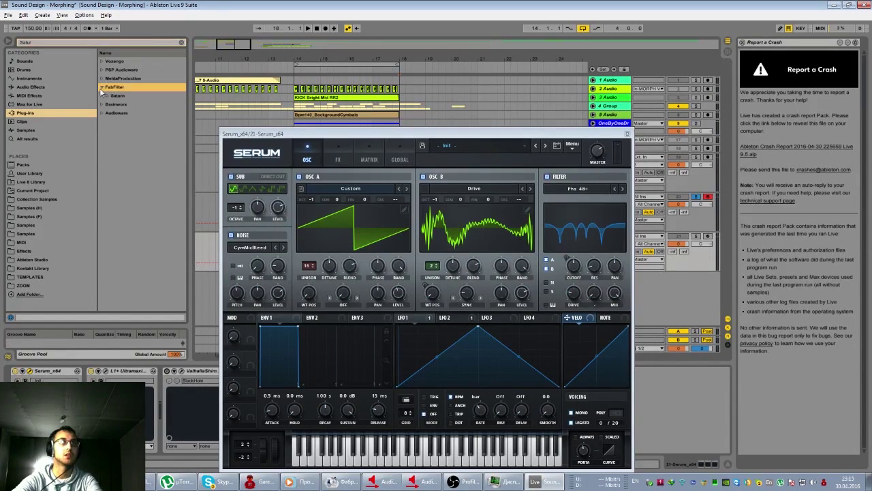
{"action": "left_click", "coordinate": [104, 96]}
{"action": "left_click_drag", "start_coordinate": [326, 133], "coordinate": [582, 134]}
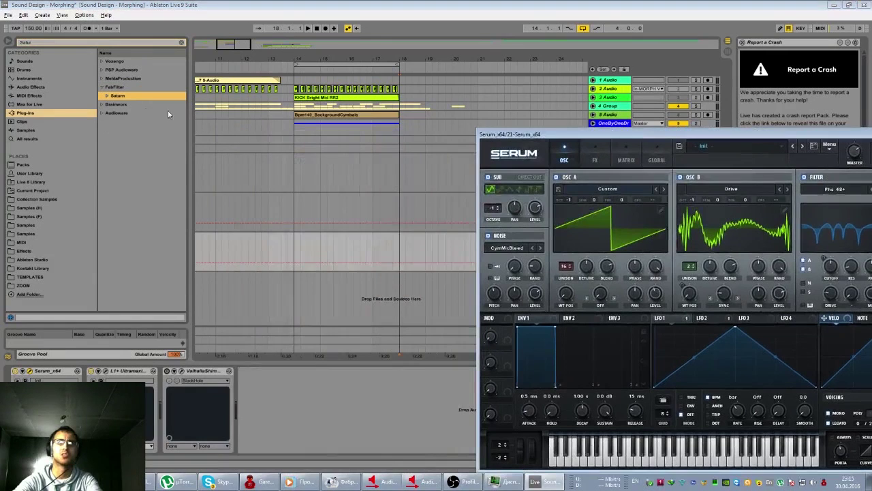
{"action": "left_click", "coordinate": [108, 96]}
{"action": "key", "text": "Down"}
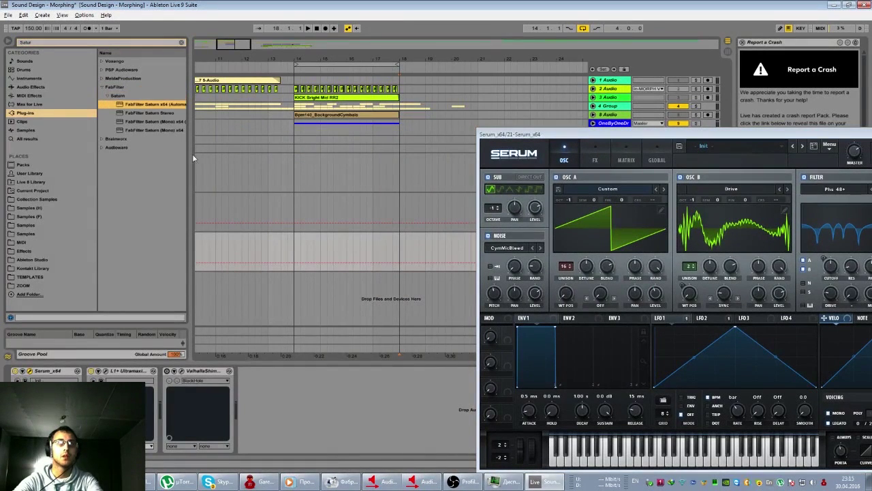
{"action": "double_click", "coordinate": [149, 113]}
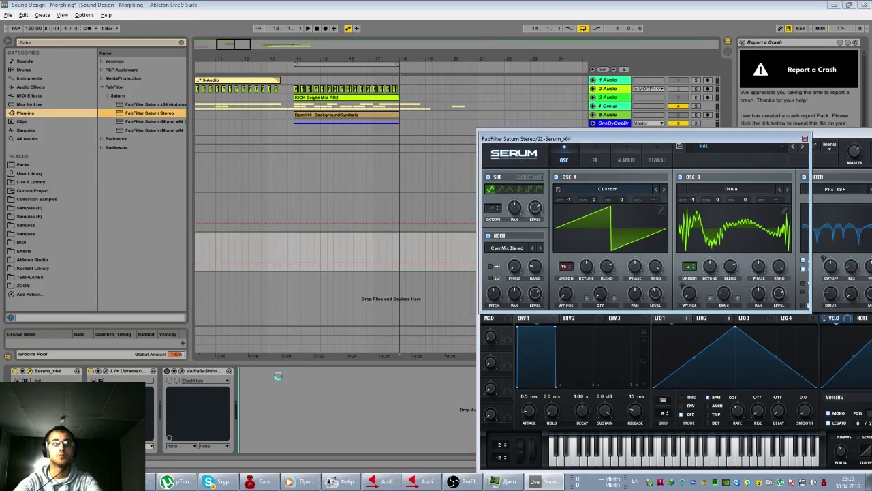
{"action": "left_click_drag", "start_coordinate": [622, 144], "coordinate": [388, 201]}
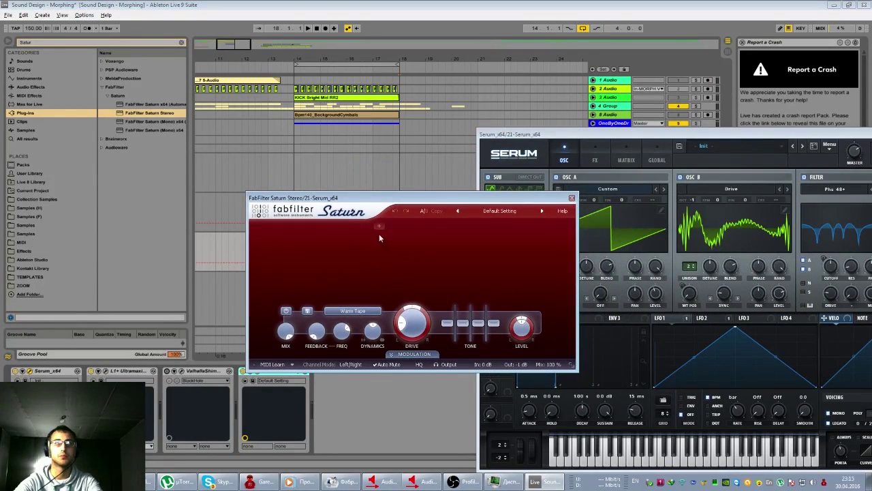
Step: Split Saturn into two frequency bands and set the upper band's distortion style to Broken Tube
{"action": "left_click", "coordinate": [378, 227]}
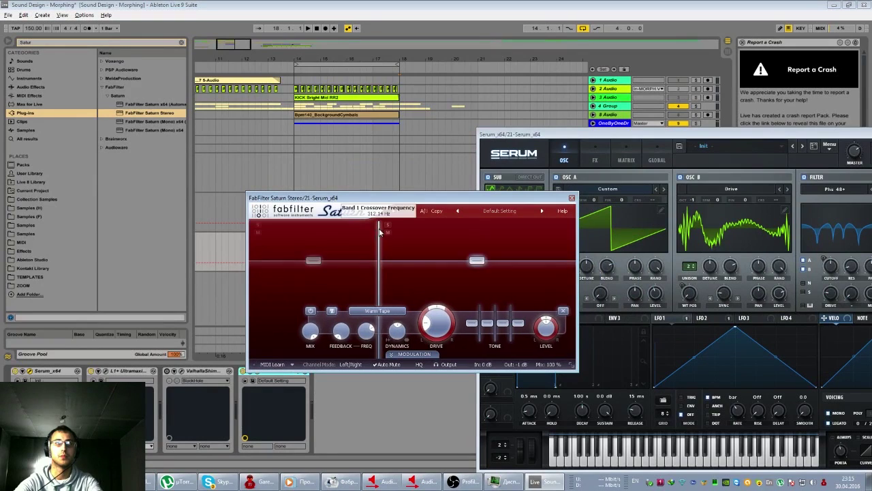
{"action": "left_click", "coordinate": [380, 312]}
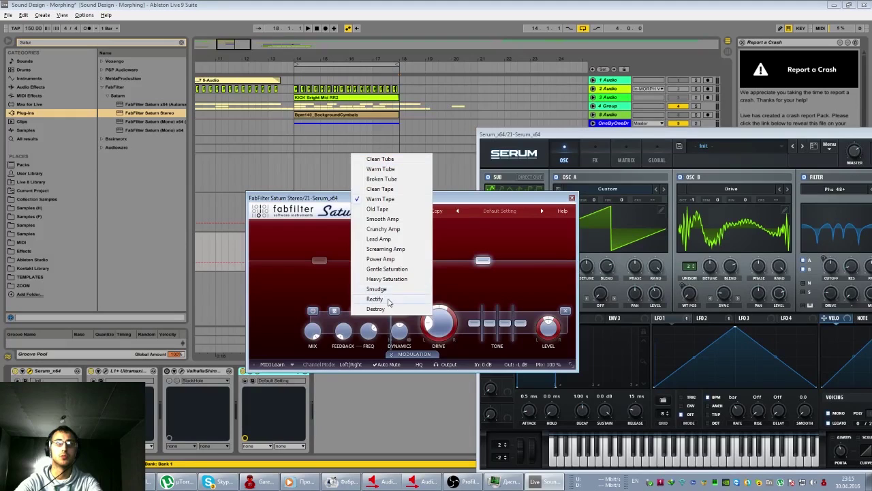
{"action": "left_click", "coordinate": [382, 180]}
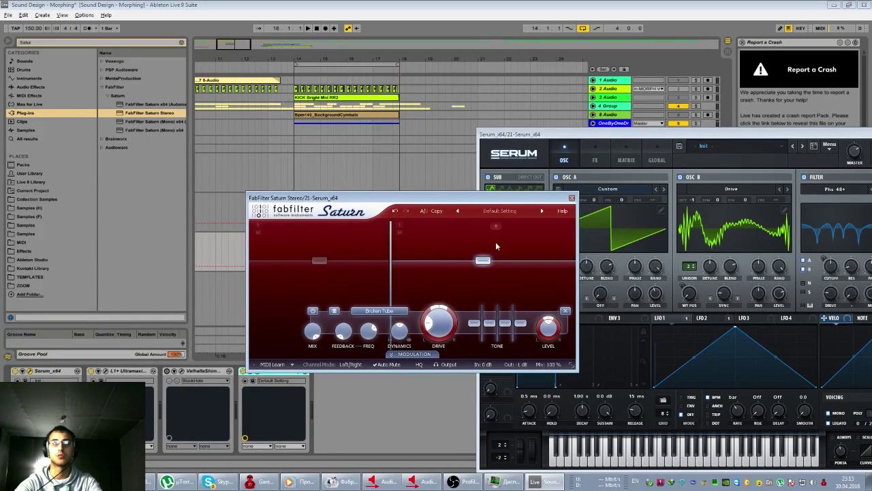
Step: Raise the level of Saturn's lower band slightly and set the upper band's level to +5.92 dB
{"action": "left_click", "coordinate": [325, 261]}
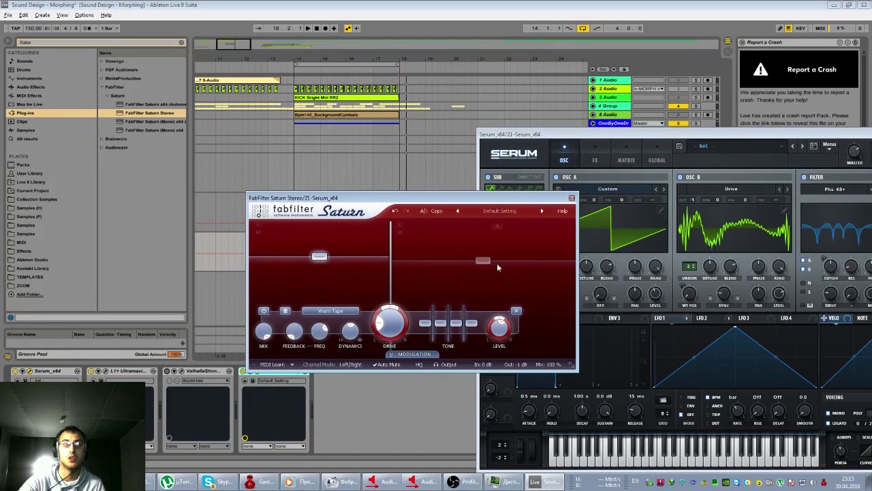
{"action": "left_click_drag", "start_coordinate": [369, 207], "coordinate": [330, 217]}
{"action": "left_click", "coordinate": [448, 269]}
{"action": "mouse_move", "coordinate": [449, 270]}
{"action": "left_mouse_down"}
{"action": "mouse_move", "coordinate": [446, 239]}
{"action": "mouse_move", "coordinate": [444, 267]}
{"action": "left_mouse_up"}
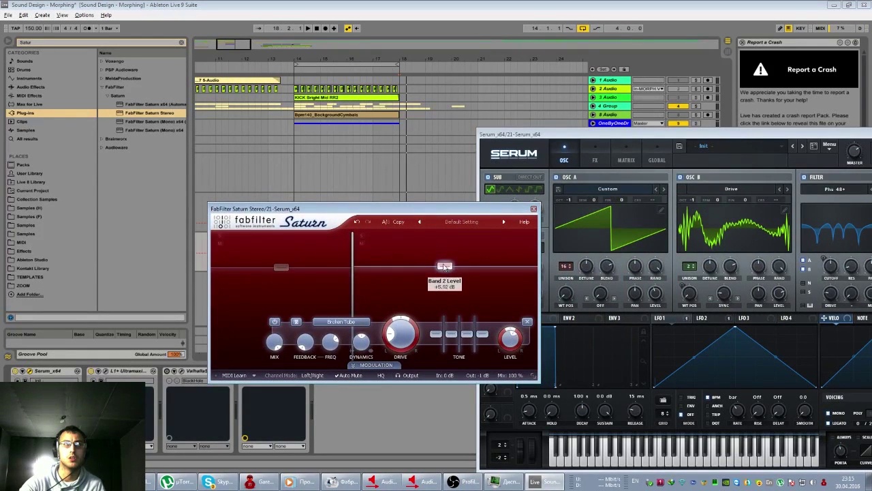
Step: Clear the Serum and Saturn windows from the track controls, then arm and solo the duplicated Serum track 21
{"action": "left_click_drag", "start_coordinate": [518, 136], "coordinate": [562, 416]}
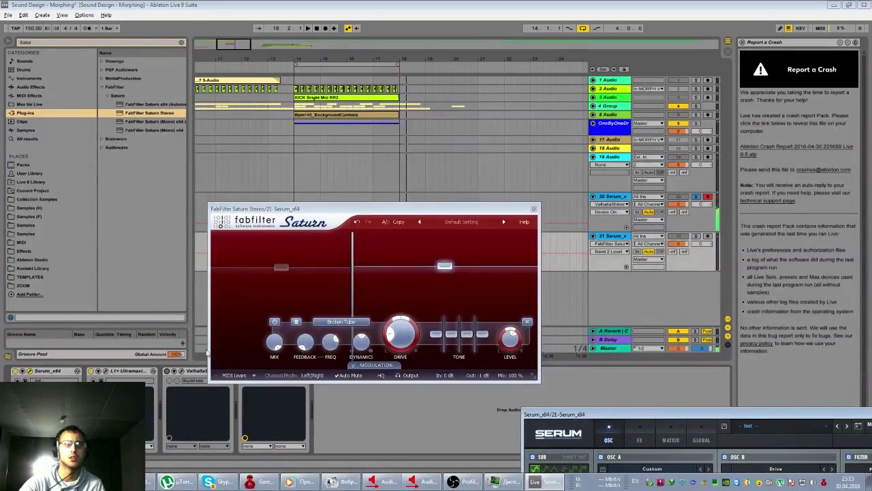
{"action": "left_click_drag", "start_coordinate": [361, 211], "coordinate": [362, 216]}
{"action": "left_click", "coordinate": [707, 237]}
{"action": "left_click", "coordinate": [696, 237]}
Step: Set Saturn's band 2 level to +2.47 dB and its band 1 level to about +4.44 dB
{"action": "left_click_drag", "start_coordinate": [443, 272], "coordinate": [443, 276]}
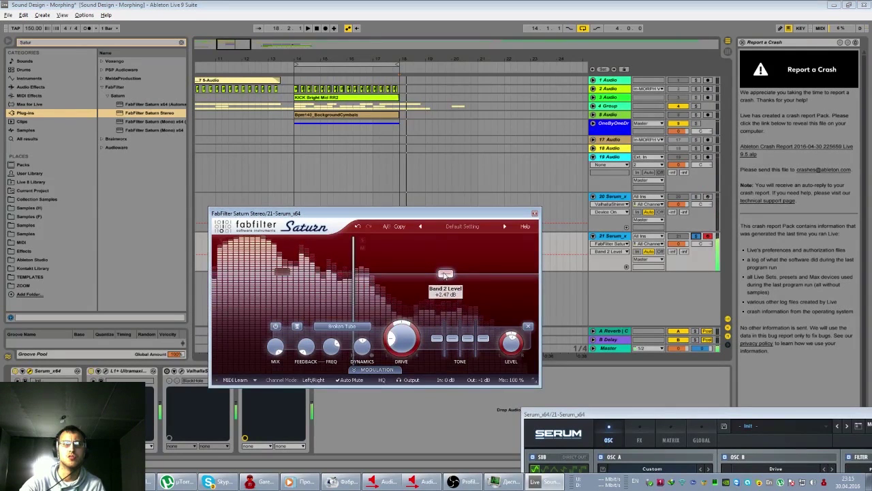
{"action": "left_click_drag", "start_coordinate": [281, 273], "coordinate": [281, 276]}
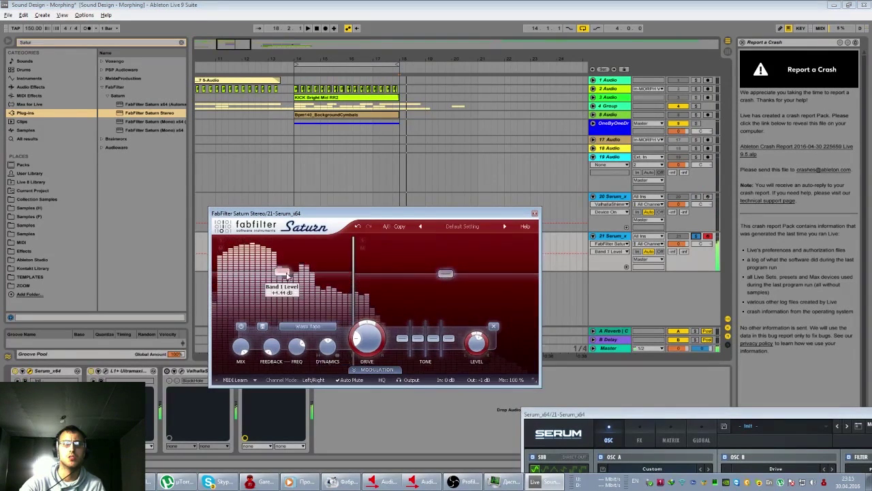
{"action": "left_click", "coordinate": [445, 275]}
Step: Move FabFilter Saturn directly after Serum in the device chain and close its window
{"action": "left_click_drag", "start_coordinate": [366, 214], "coordinate": [480, 227]}
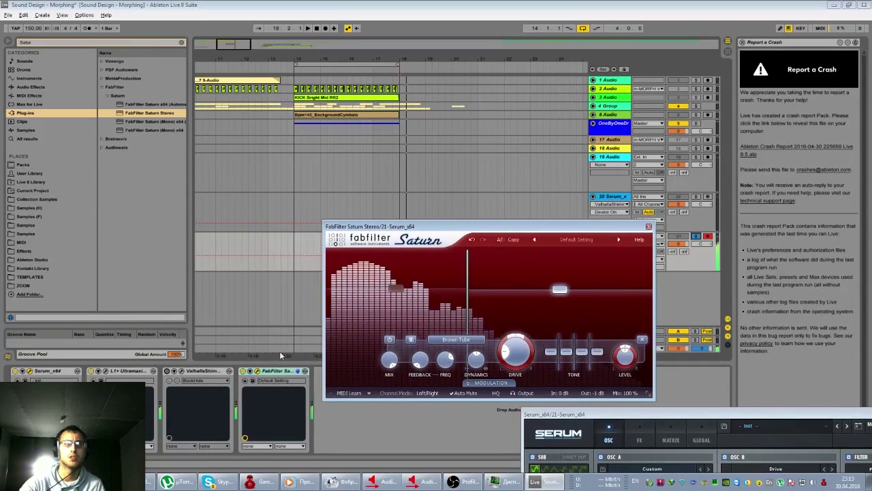
{"action": "left_click_drag", "start_coordinate": [79, 374], "coordinate": [82, 374]}
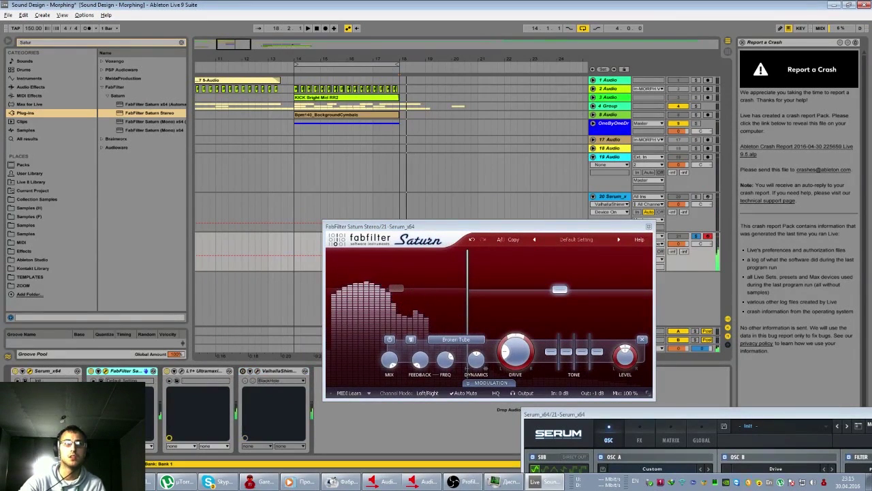
{"action": "left_click", "coordinate": [649, 227]}
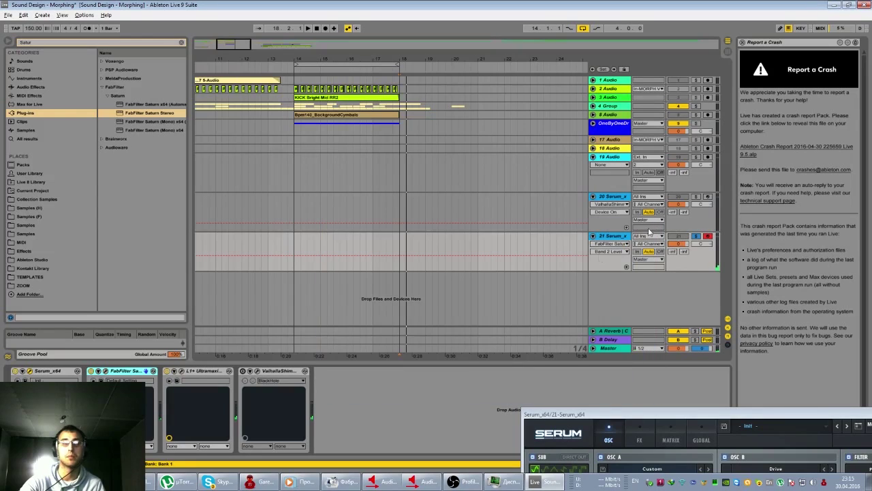
Step: Set Saturn's band 1 level to -1.48 dB and band 2 level to +4.93 dB, and add a third band with a raised level
{"action": "left_click", "coordinate": [107, 373]}
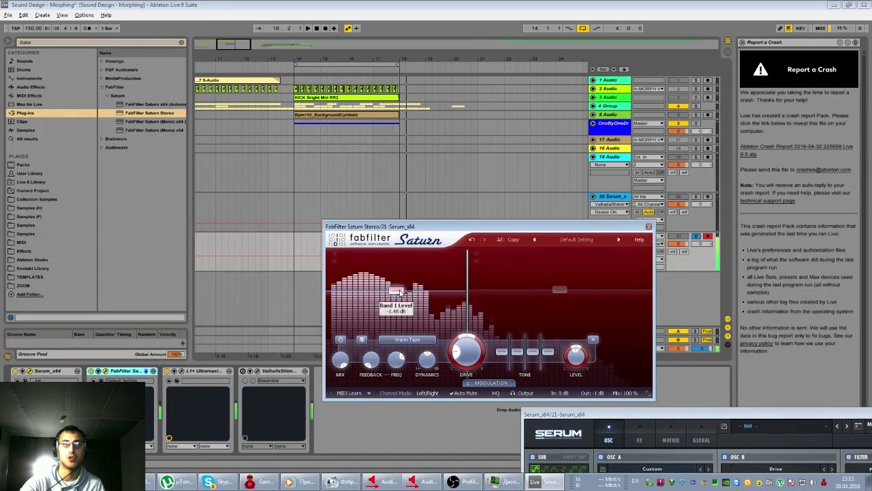
{"action": "mouse_move", "coordinate": [559, 289]}
{"action": "left_mouse_down"}
{"action": "mouse_move", "coordinate": [561, 273]}
{"action": "mouse_move", "coordinate": [562, 287]}
{"action": "left_mouse_up"}
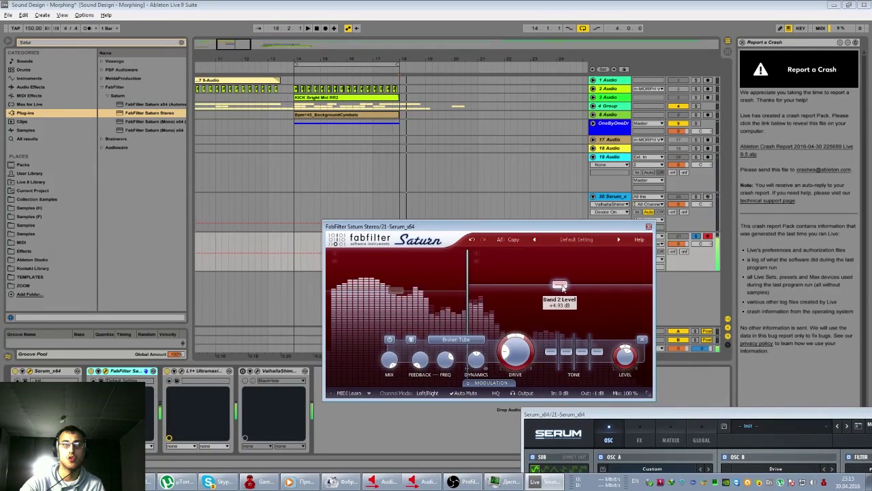
{"action": "left_click", "coordinate": [555, 257]}
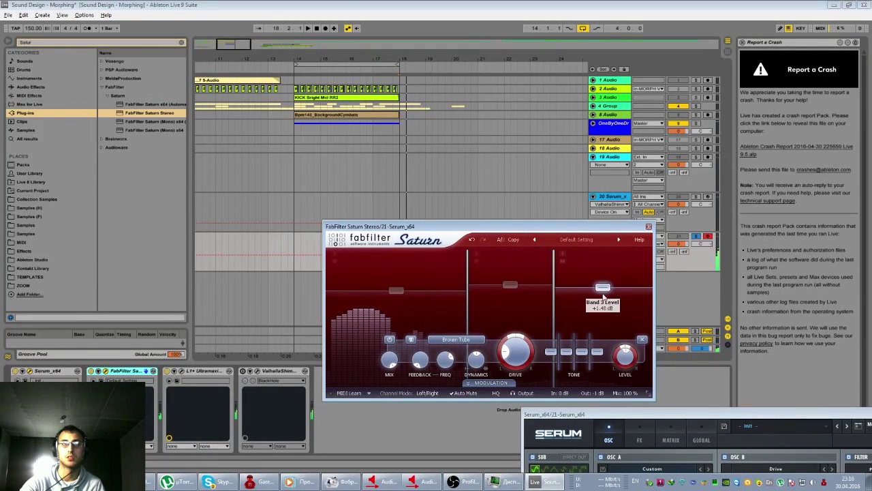
{"action": "left_click_drag", "start_coordinate": [602, 289], "coordinate": [602, 291]}
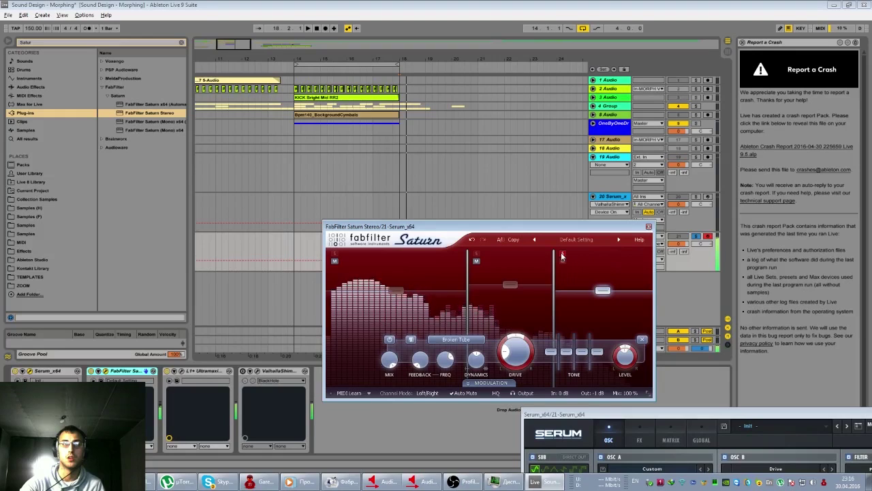
{"action": "left_click_drag", "start_coordinate": [605, 292], "coordinate": [604, 285]}
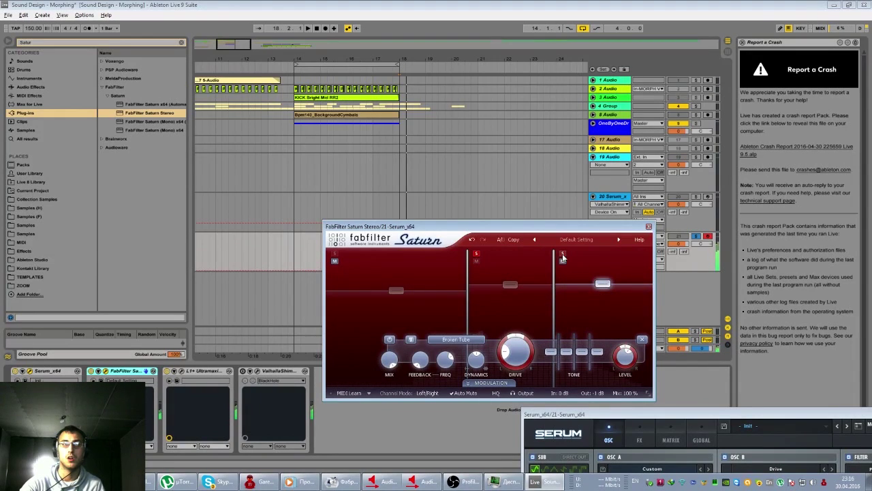
Step: Shift both crossovers of Saturn's middle band to lower frequencies and lower that band's second tone slider
{"action": "left_click", "coordinate": [511, 285]}
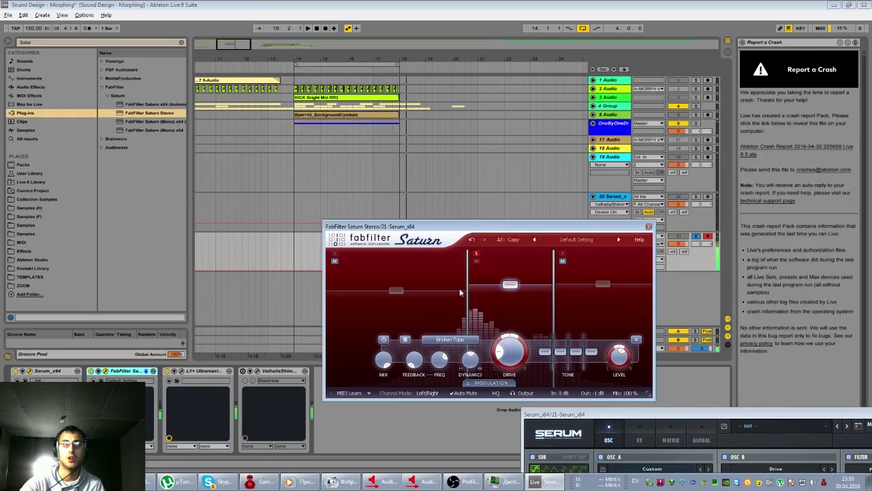
{"action": "mouse_move", "coordinate": [468, 293]}
{"action": "left_mouse_down"}
{"action": "mouse_move", "coordinate": [519, 293]}
{"action": "mouse_move", "coordinate": [471, 293]}
{"action": "left_mouse_up"}
{"action": "left_click_drag", "start_coordinate": [554, 293], "coordinate": [447, 294]}
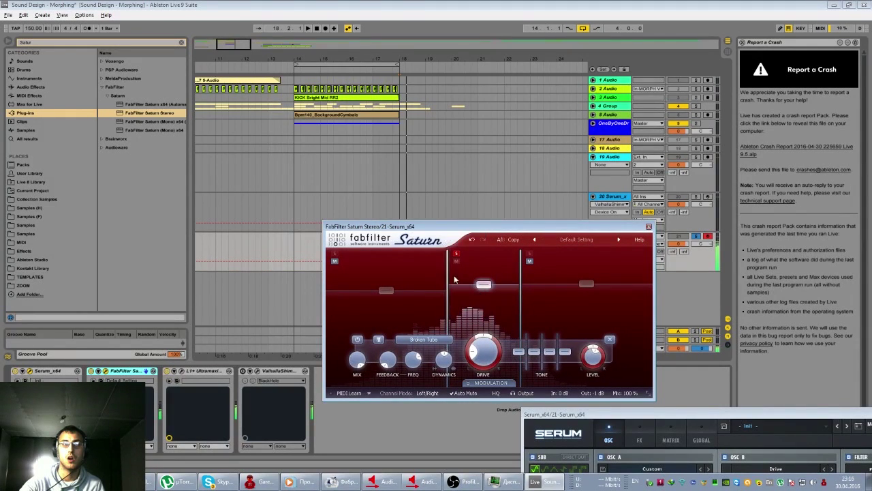
{"action": "left_click_drag", "start_coordinate": [533, 352], "coordinate": [535, 363]}
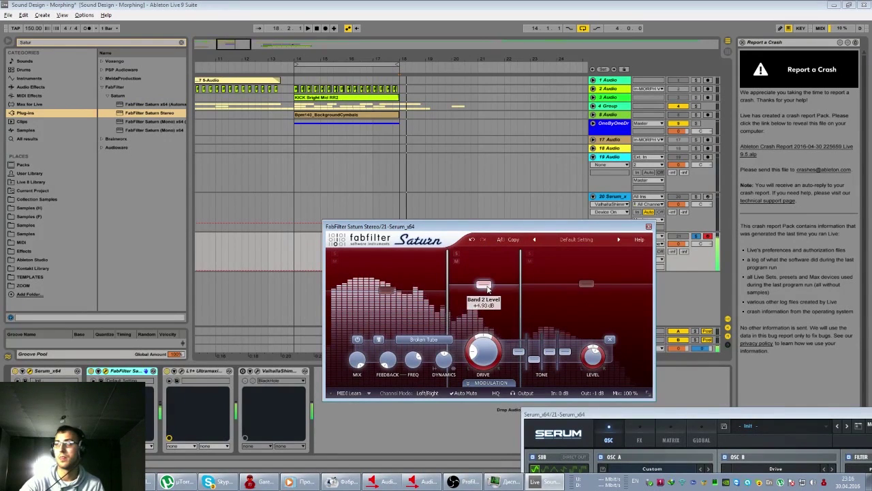
Step: Close the Saturn window and bypass and re-enable the plug-in to compare the sound
{"action": "left_click", "coordinate": [647, 226]}
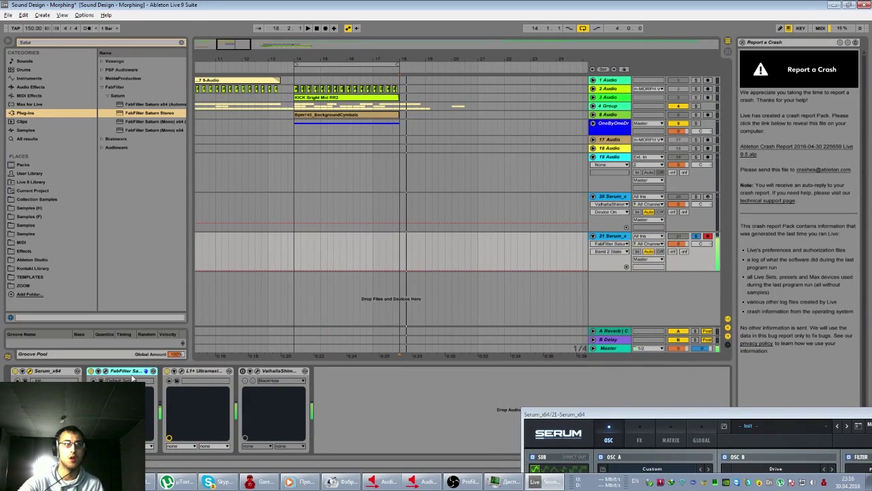
{"action": "left_click", "coordinate": [91, 371]}
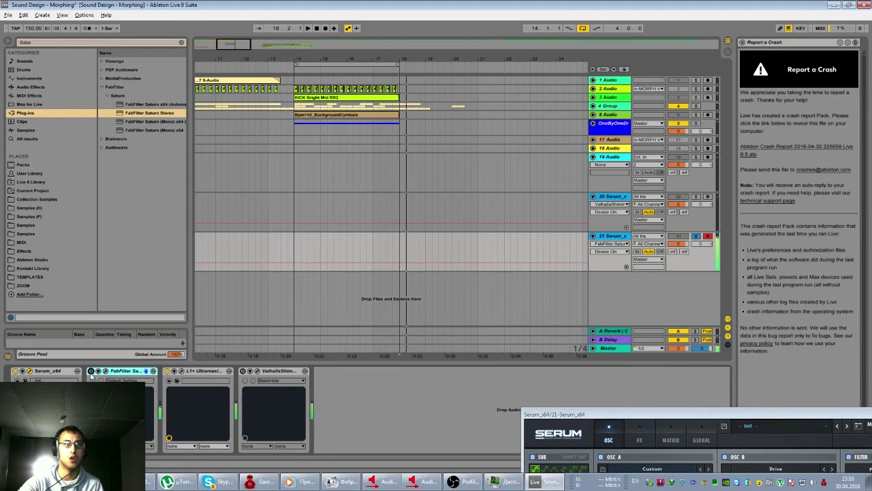
{"action": "left_click", "coordinate": [91, 372]}
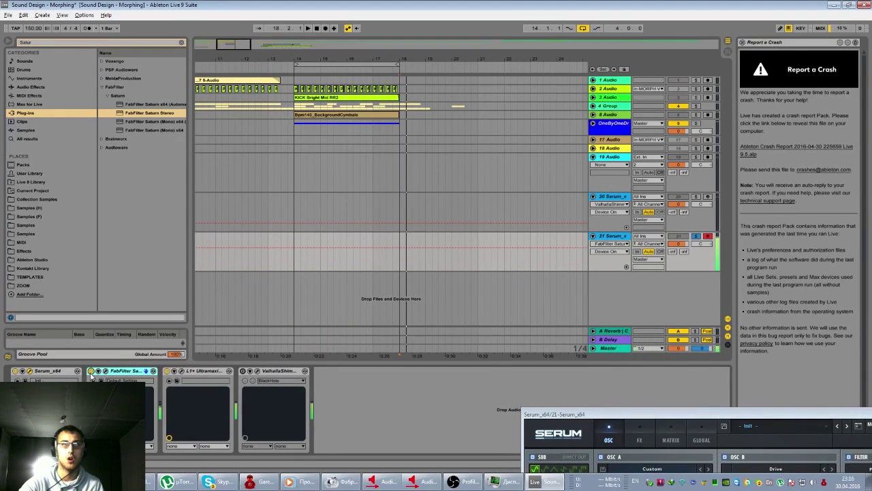
Step: Bring Serum's window back and reshape LFO 4 into a falling ramp with its peak near the start, in TRIG mode
{"action": "left_click", "coordinate": [30, 373]}
{"action": "left_click", "coordinate": [30, 373]}
{"action": "left_click_drag", "start_coordinate": [614, 140], "coordinate": [368, 108]}
{"action": "left_click", "coordinate": [529, 288]}
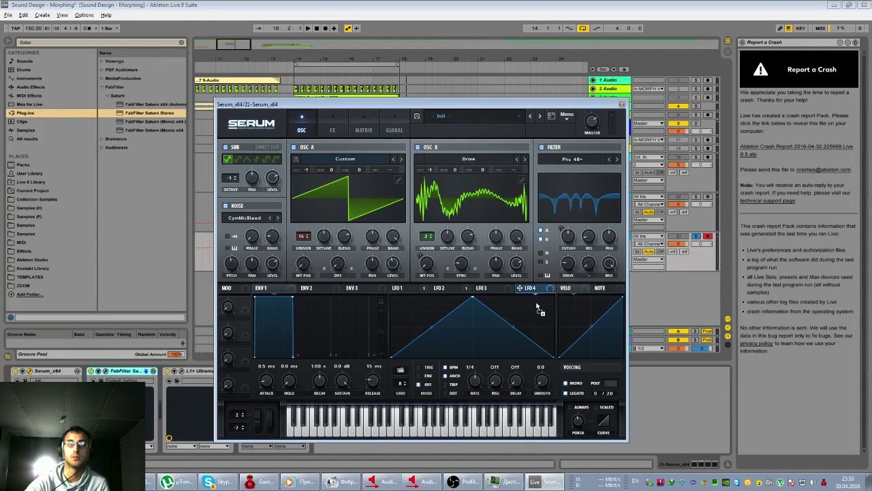
{"action": "left_click_drag", "start_coordinate": [382, 271], "coordinate": [396, 267]}
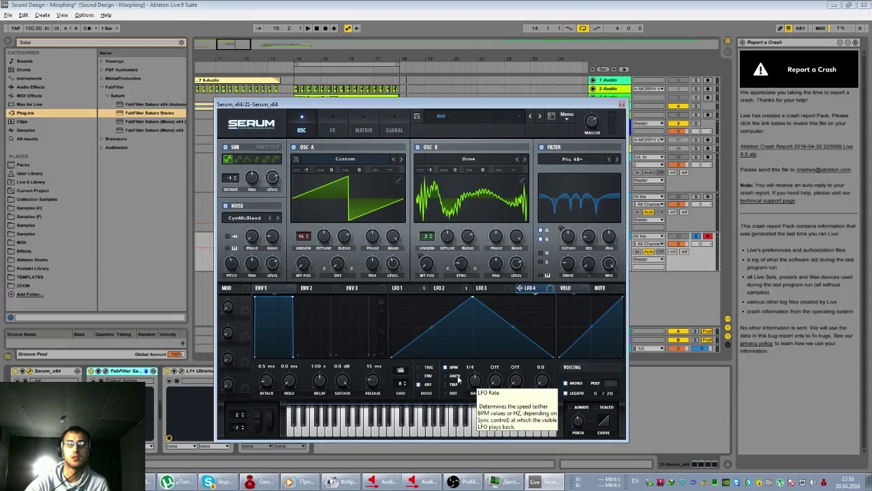
{"action": "left_click_drag", "start_coordinate": [472, 298], "coordinate": [396, 297]}
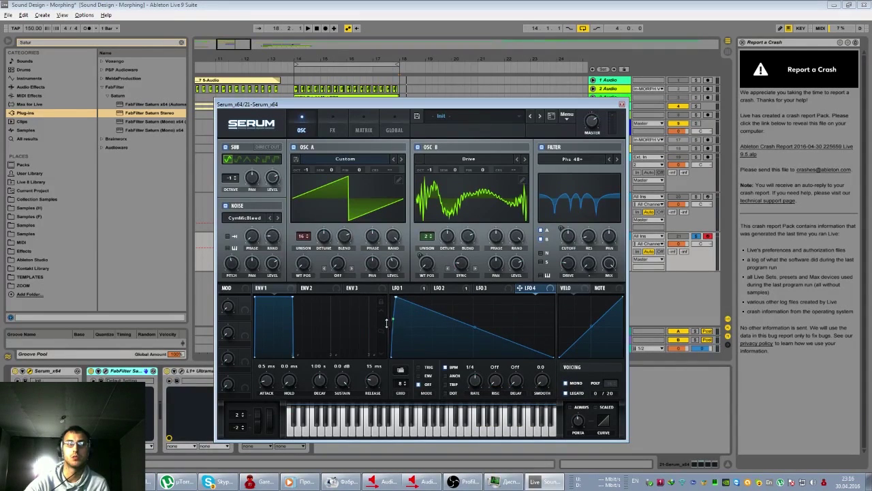
{"action": "left_click_drag", "start_coordinate": [396, 297], "coordinate": [396, 300]}
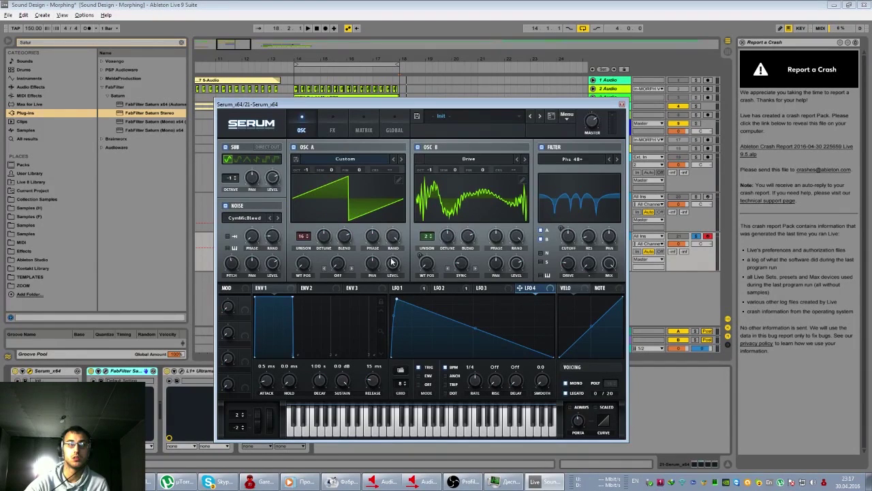
Step: Assign LFO 4 to the OSC A level and adjust its modulation amount and the base level
{"action": "left_click_drag", "start_coordinate": [463, 279], "coordinate": [386, 261]}
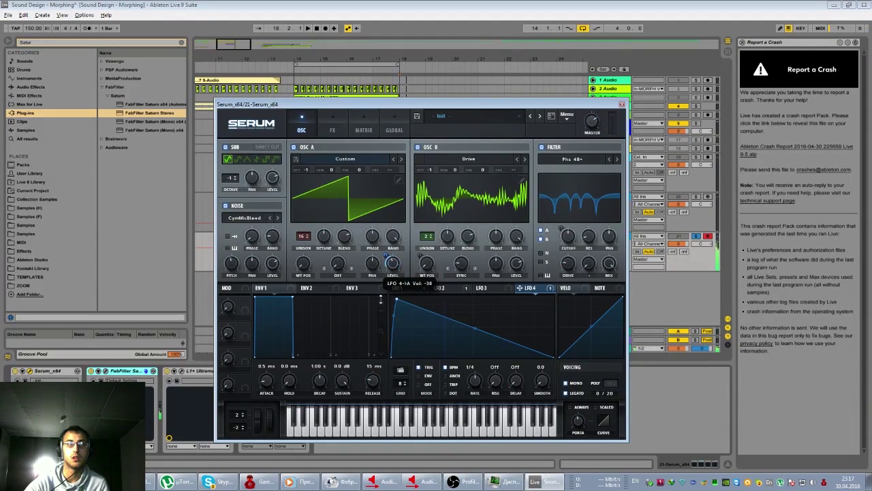
{"action": "left_click_drag", "start_coordinate": [385, 259], "coordinate": [401, 218]}
{"action": "left_click_drag", "start_coordinate": [396, 263], "coordinate": [400, 250]}
{"action": "left_click", "coordinate": [394, 265]}
{"action": "mouse_move", "coordinate": [386, 256]}
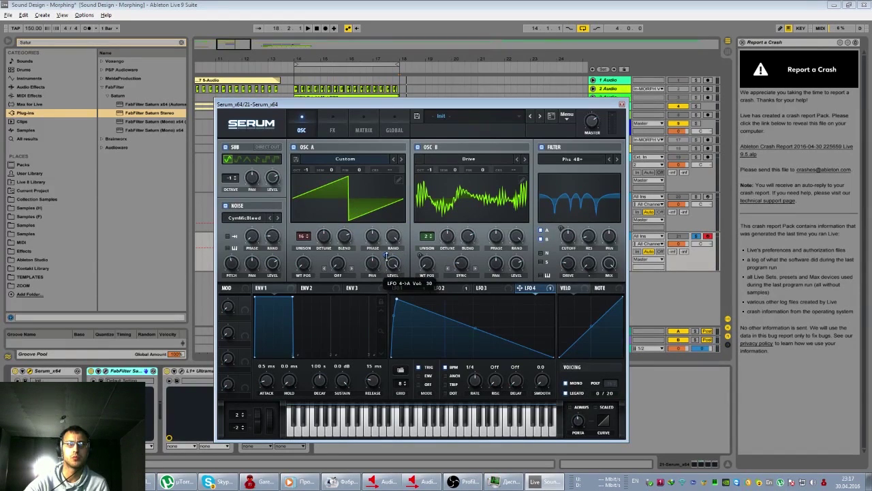
{"action": "left_click_drag", "start_coordinate": [383, 280], "coordinate": [384, 346]}
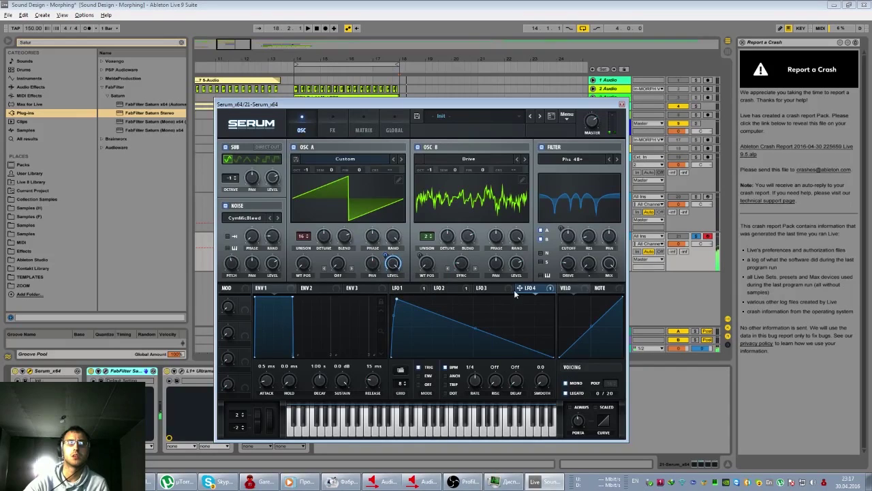
Step: Assign LFO 4 to the OSC B level, trimming the OSC A level, and move the LFO 4 peak to the very start
{"action": "left_click_drag", "start_coordinate": [520, 286], "coordinate": [517, 264]}
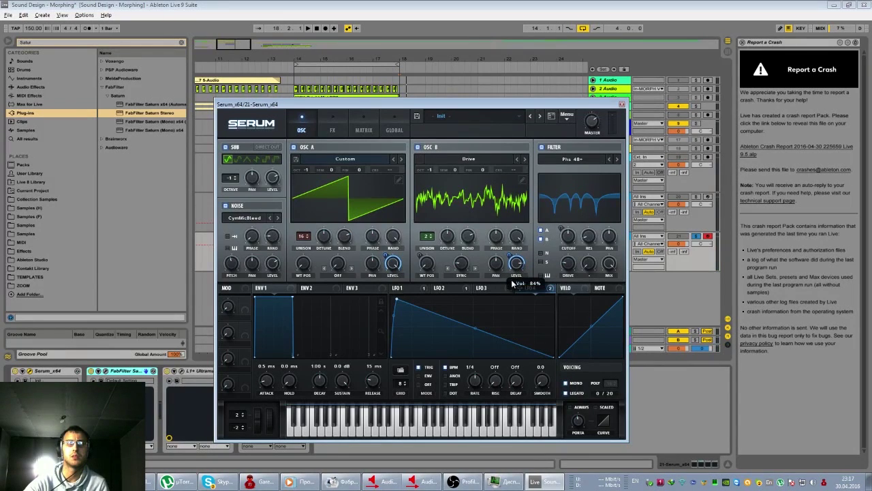
{"action": "left_click_drag", "start_coordinate": [393, 265], "coordinate": [396, 273]}
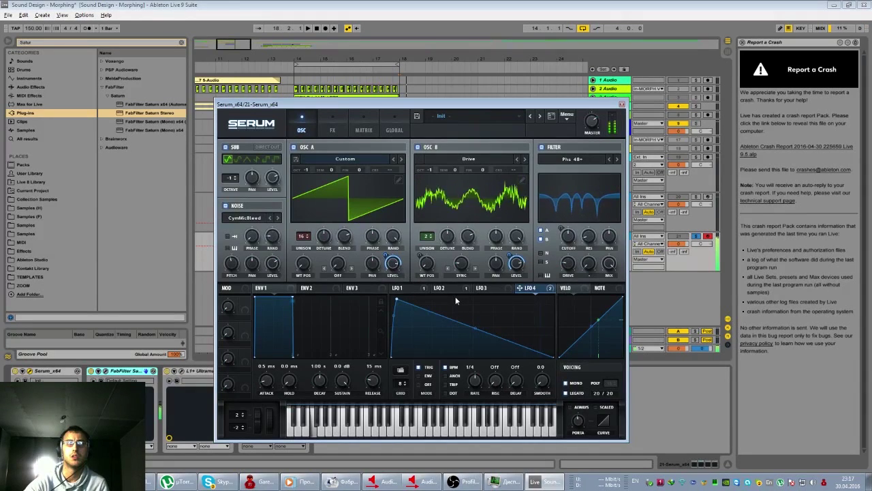
{"action": "left_click_drag", "start_coordinate": [397, 298], "coordinate": [383, 298]}
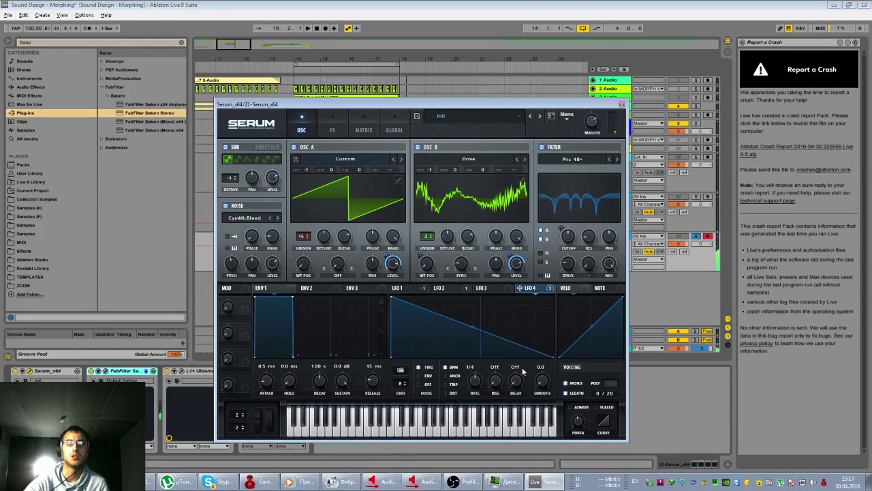
Step: Assign LFO 4 to the noise level with an amount of -100 and set the LFO 4 rate to 1/8
{"action": "left_click_drag", "start_coordinate": [493, 291], "coordinate": [273, 264]}
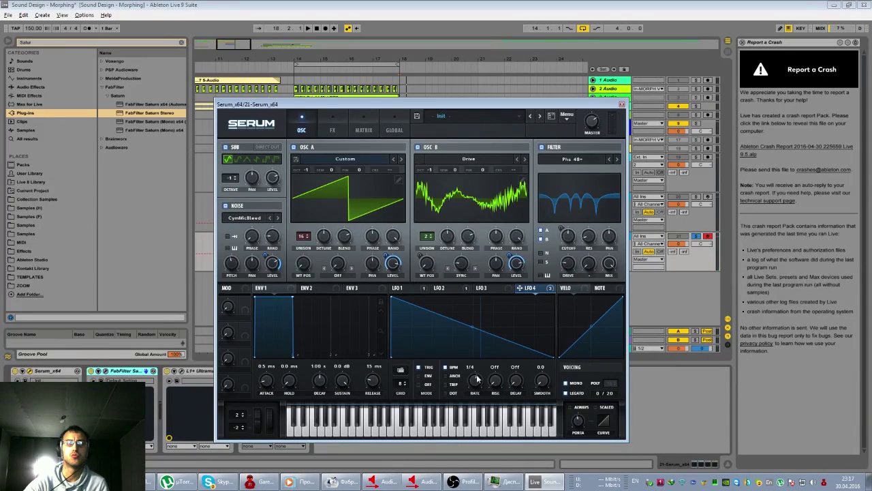
{"action": "left_click_drag", "start_coordinate": [266, 255], "coordinate": [267, 325]}
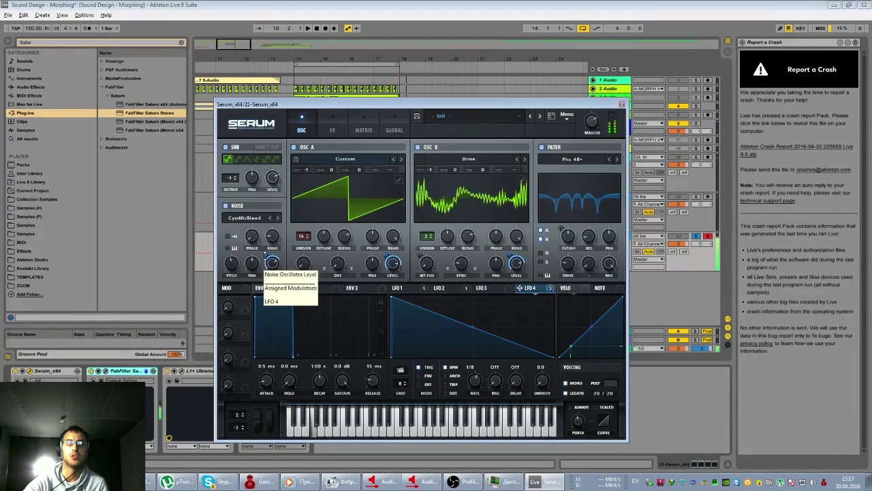
{"action": "mouse_move", "coordinate": [265, 256]}
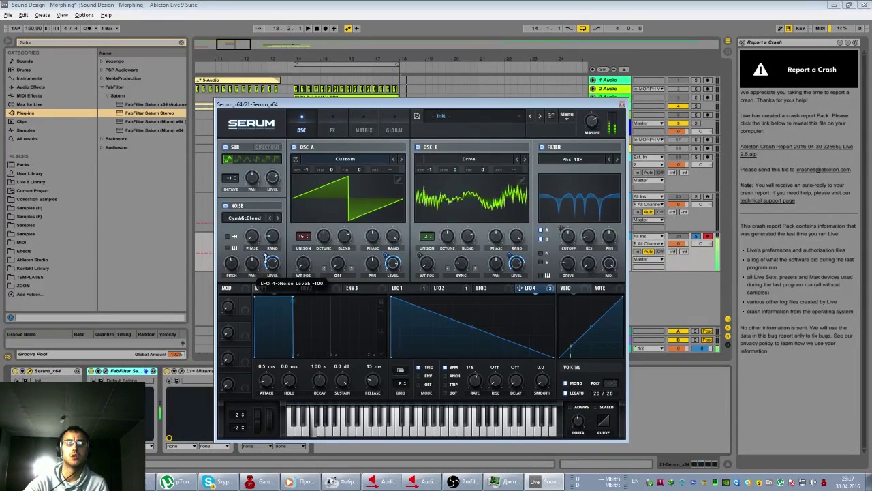
Step: Compare the sound with OSC B switched off and back on, and turn the filter off
{"action": "mouse_move", "coordinate": [396, 300]}
{"action": "left_mouse_down"}
{"action": "mouse_move", "coordinate": [550, 294]}
{"action": "mouse_move", "coordinate": [391, 298]}
{"action": "left_mouse_up"}
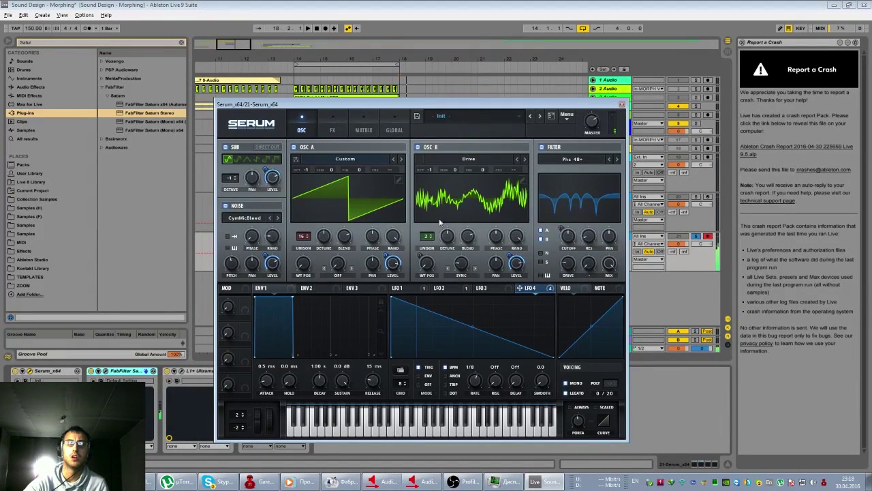
{"action": "left_click", "coordinate": [417, 147]}
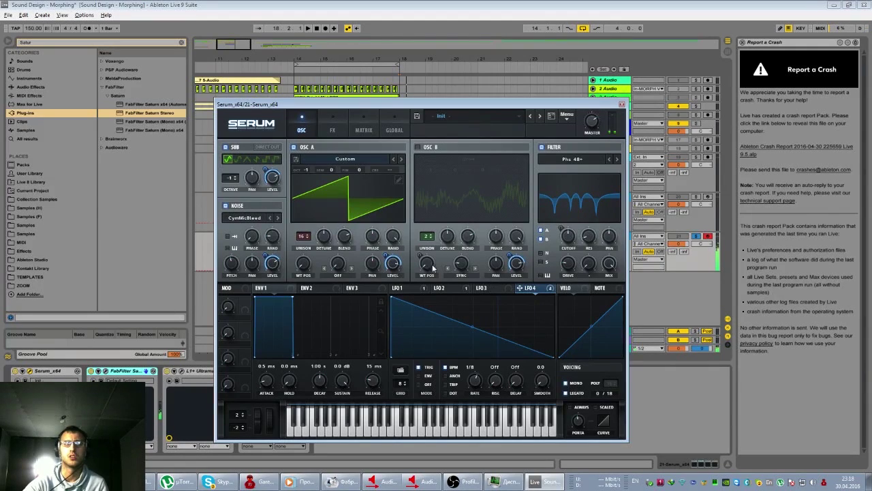
{"action": "left_click", "coordinate": [418, 147]}
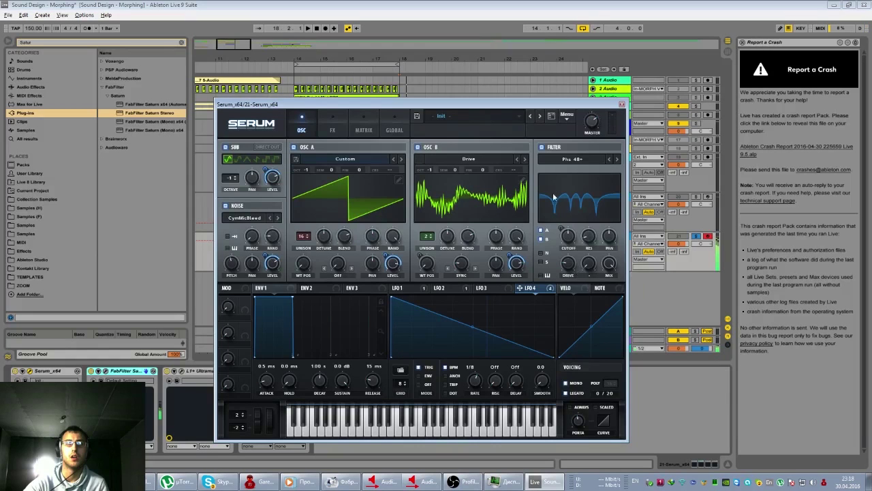
{"action": "left_click", "coordinate": [542, 148]}
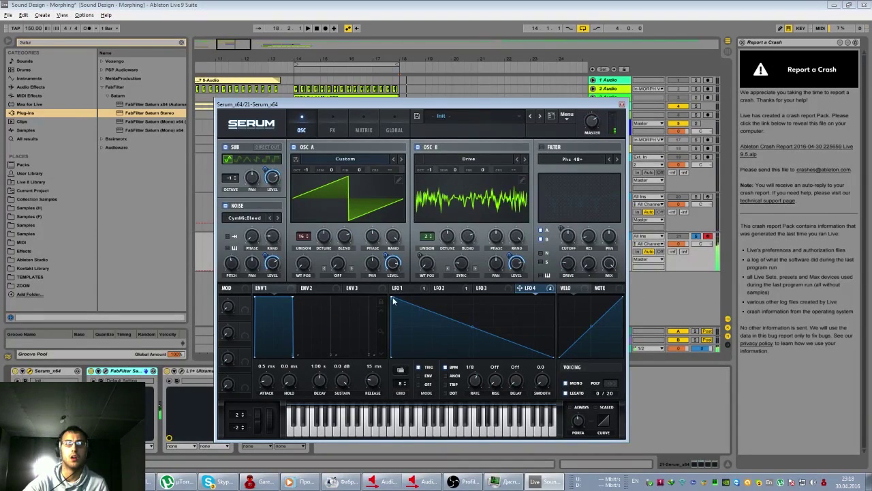
Step: Try LFO 4 in ENV mode, first as a rising curve, then as a falling curve peaking near the start
{"action": "left_click_drag", "start_coordinate": [392, 298], "coordinate": [392, 356]}
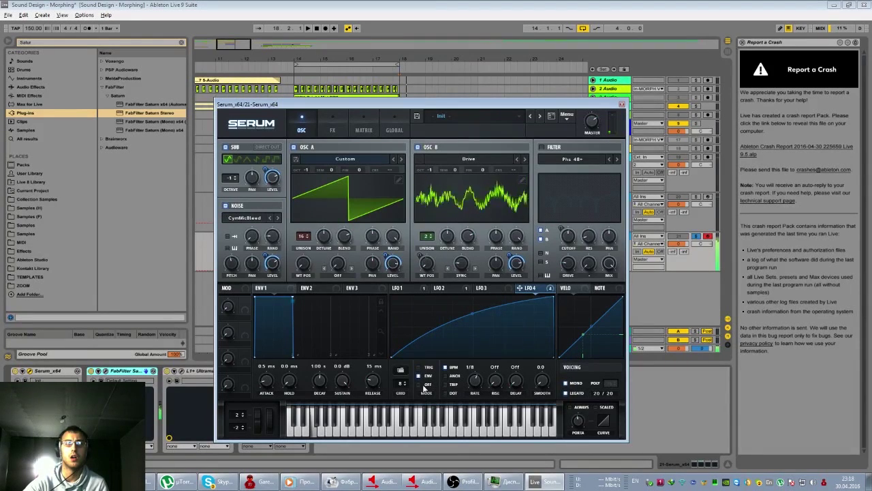
{"action": "left_click_drag", "start_coordinate": [478, 319], "coordinate": [466, 294]}
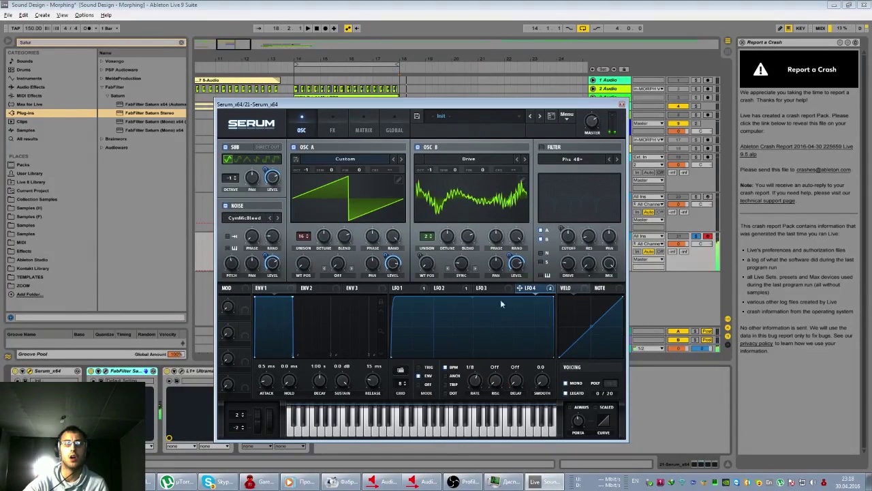
{"action": "left_click_drag", "start_coordinate": [553, 298], "coordinate": [396, 286]}
{"action": "mouse_move", "coordinate": [472, 328]}
{"action": "left_mouse_down"}
{"action": "mouse_move", "coordinate": [453, 365]}
{"action": "mouse_move", "coordinate": [458, 332]}
{"action": "left_mouse_up"}
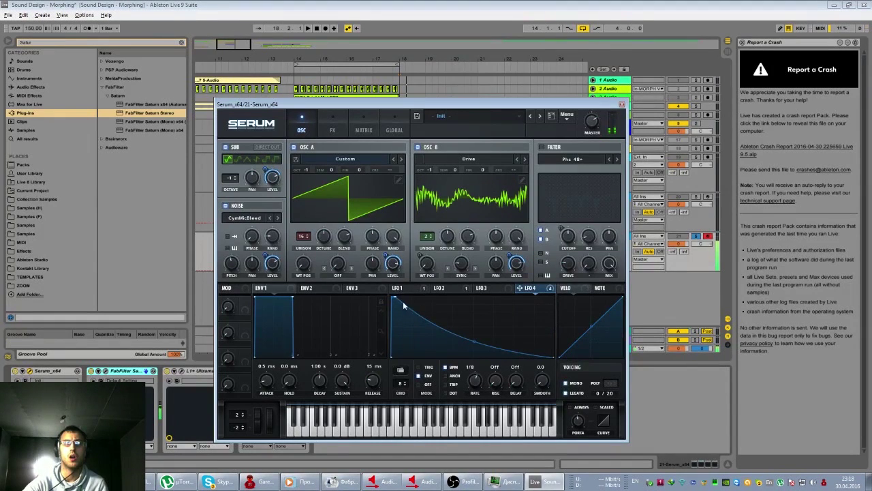
Step: Reshape LFO 4 into a rising curve that steepens towards the end, in TRIG mode at a 1/16 triplet rate
{"action": "left_click_drag", "start_coordinate": [301, 107], "coordinate": [354, 312]}
{"action": "left_click_drag", "start_coordinate": [234, 43], "coordinate": [230, 43]}
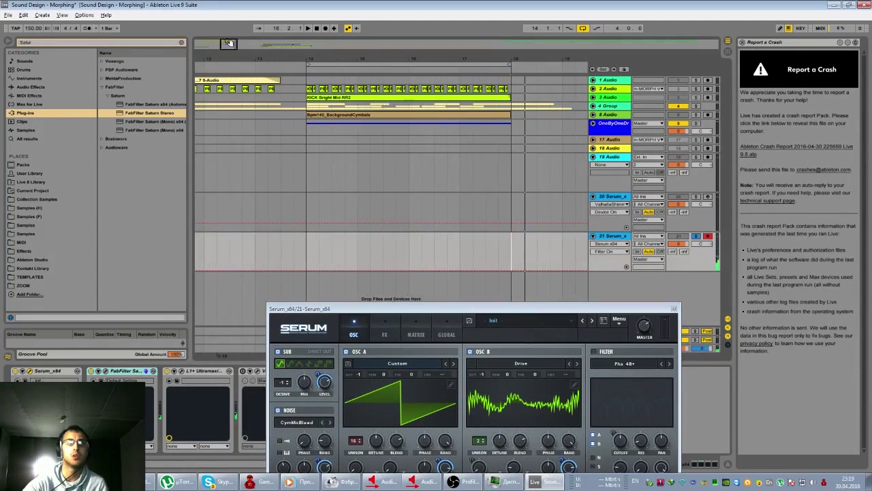
{"action": "left_click_drag", "start_coordinate": [493, 310], "coordinate": [463, 155]}
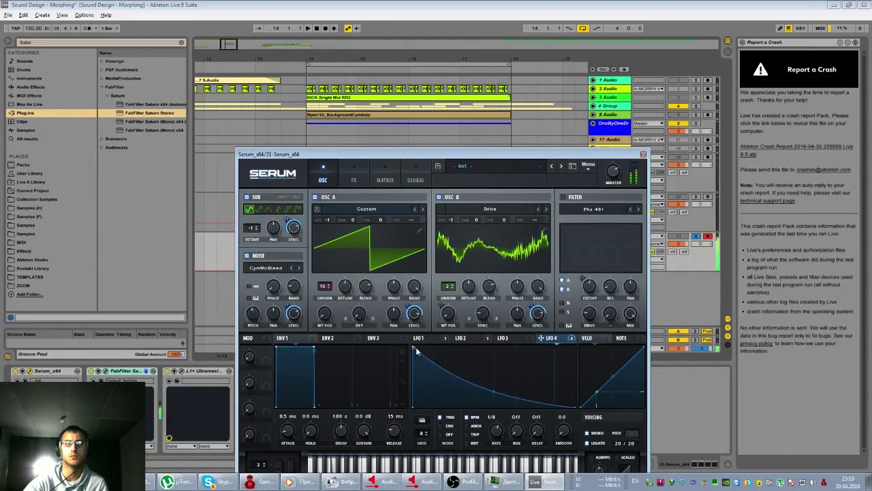
{"action": "left_click_drag", "start_coordinate": [420, 344], "coordinate": [608, 346]}
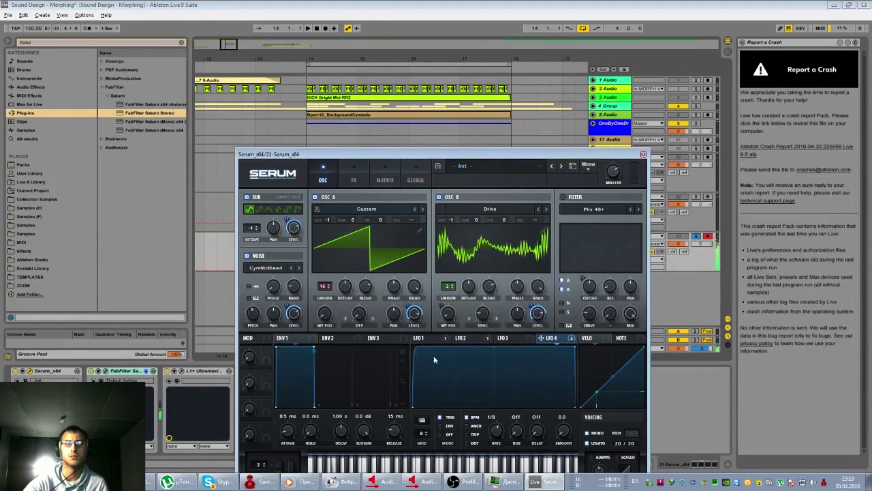
{"action": "left_click_drag", "start_coordinate": [495, 347], "coordinate": [504, 403]}
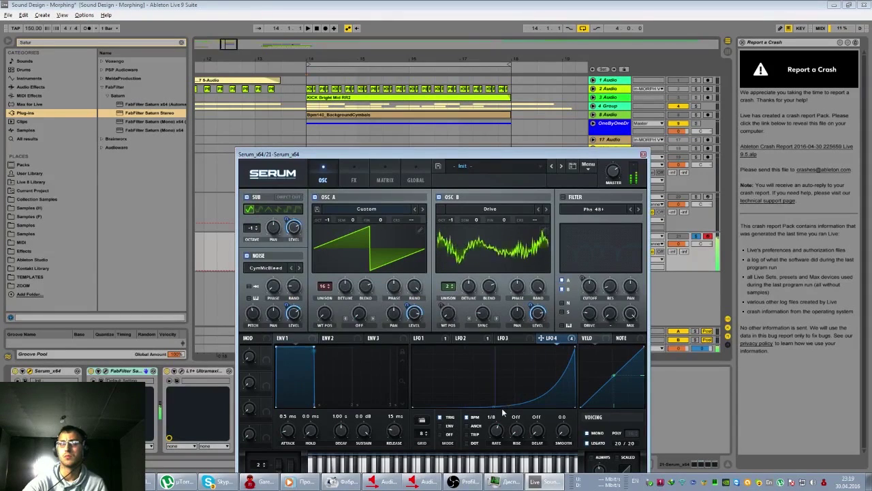
{"action": "left_click_drag", "start_coordinate": [493, 406], "coordinate": [505, 375]}
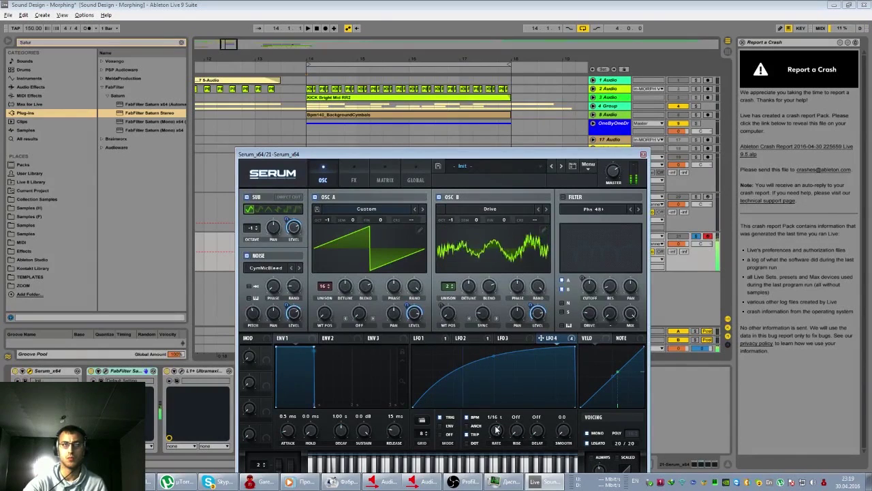
{"action": "left_click_drag", "start_coordinate": [492, 362], "coordinate": [494, 372]}
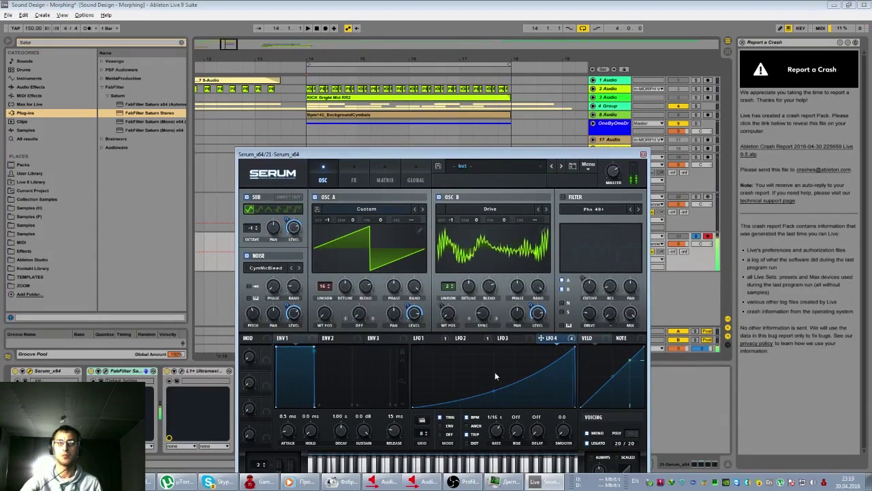
{"action": "left_click_drag", "start_coordinate": [542, 154], "coordinate": [528, 109]}
Step: Turn the filter back on and assign LFO 3 to the filter pan
{"action": "mouse_move", "coordinate": [585, 428]}
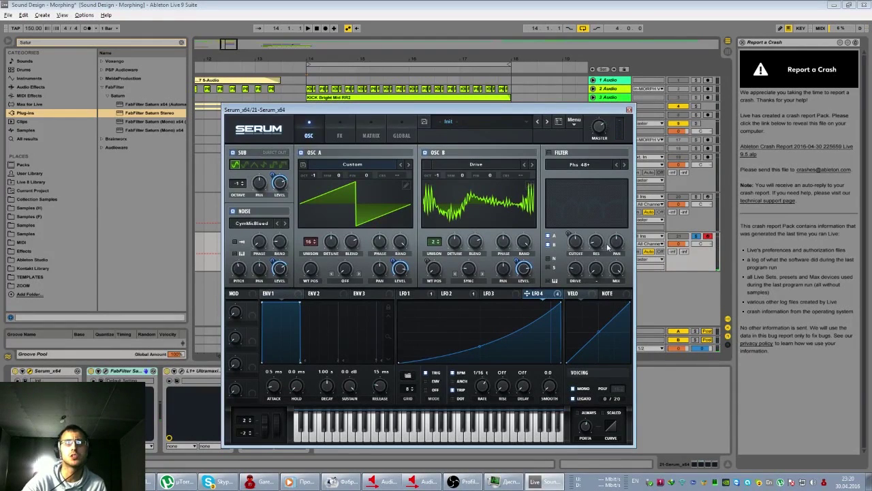
{"action": "left_click", "coordinate": [550, 153]}
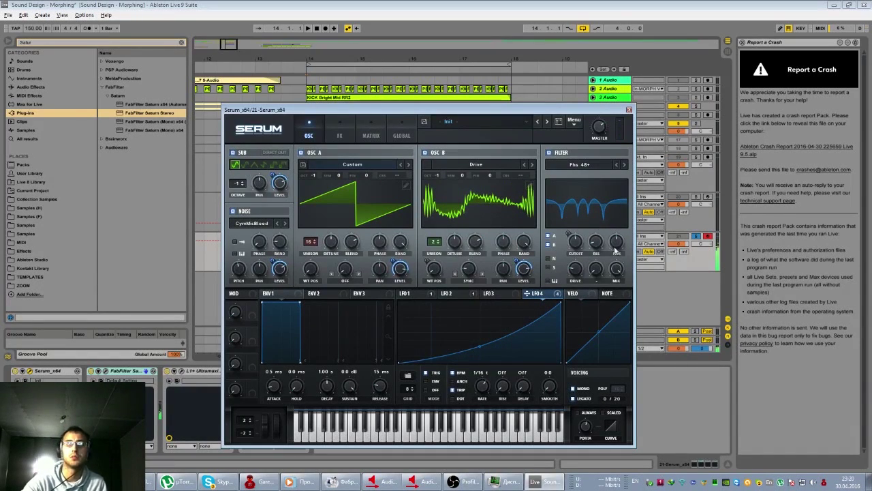
{"action": "left_click", "coordinate": [491, 295]}
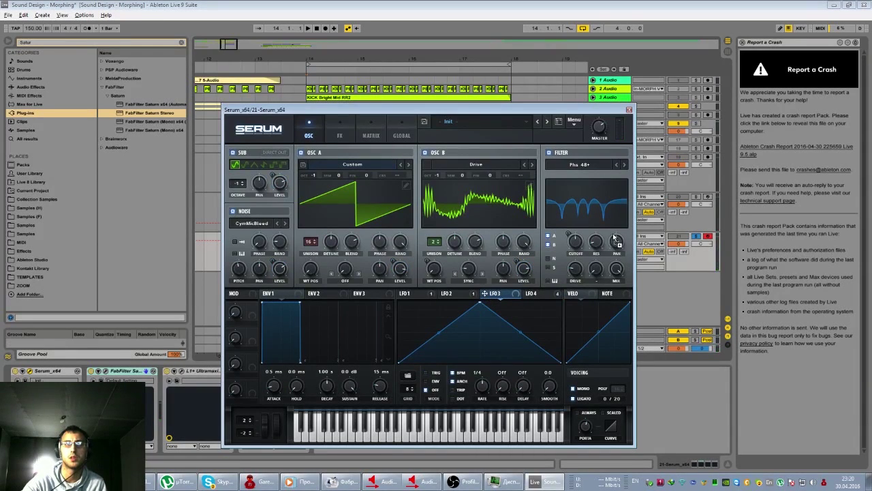
{"action": "left_click_drag", "start_coordinate": [615, 244], "coordinate": [615, 240]}
{"action": "mouse_move", "coordinate": [610, 238]}
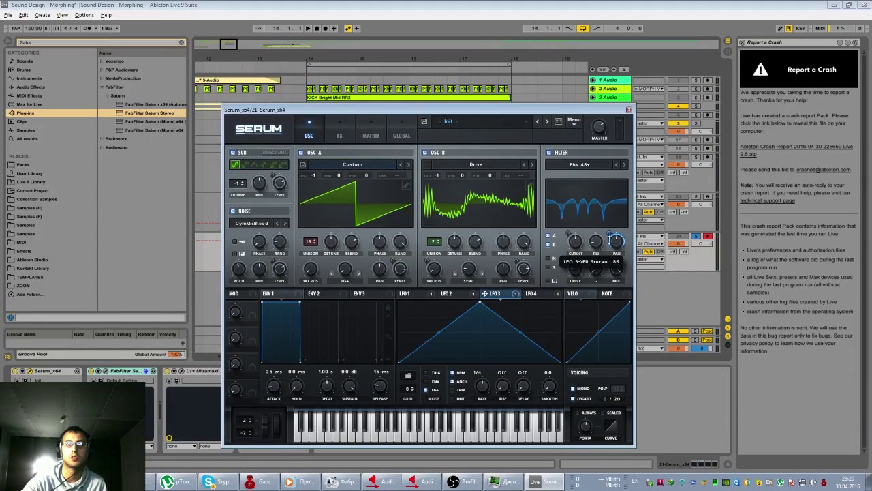
Step: Add points to LFO 3 for a shelf on its rise and a flat top, and bypass all LFO 4 destinations
{"action": "mouse_move", "coordinate": [442, 331]}
{"action": "left_mouse_down"}
{"action": "mouse_move", "coordinate": [435, 318]}
{"action": "mouse_move", "coordinate": [454, 334]}
{"action": "left_mouse_up"}
{"action": "double_click", "coordinate": [453, 308]}
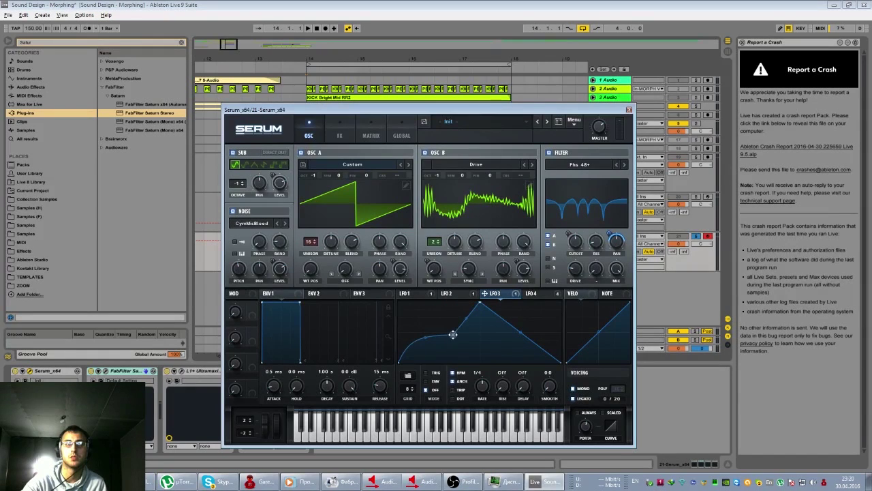
{"action": "double_click", "coordinate": [510, 321]}
{"action": "left_click_drag", "start_coordinate": [510, 320], "coordinate": [526, 302]}
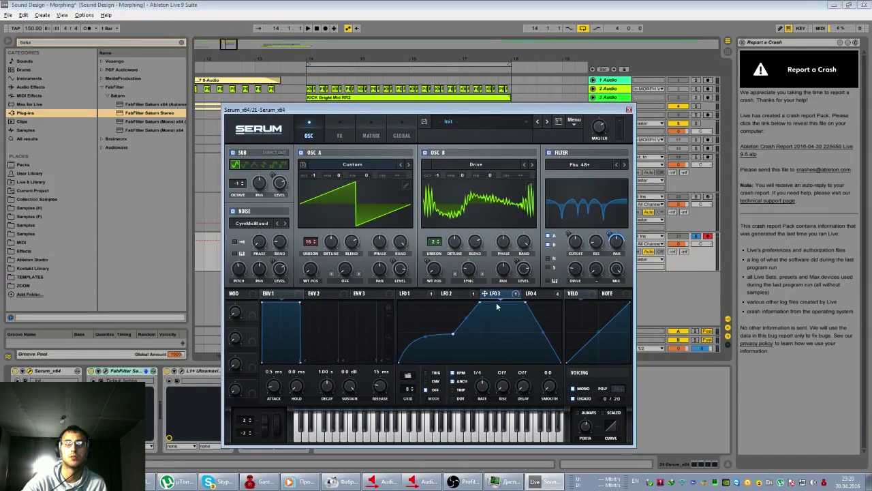
{"action": "left_click", "coordinate": [557, 293]}
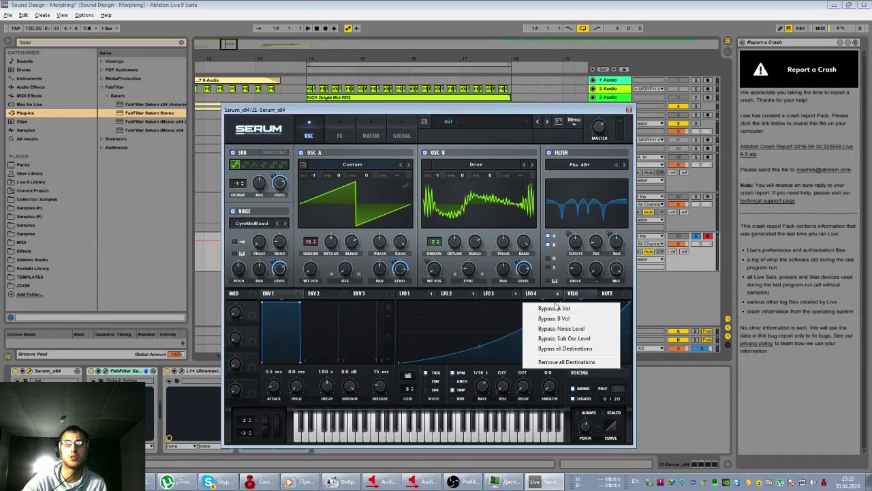
{"action": "left_click", "coordinate": [580, 354]}
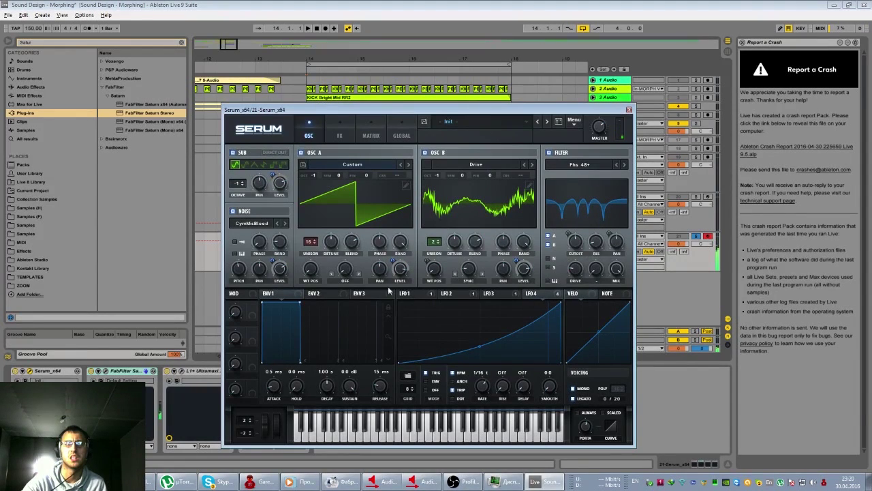
Step: Set LFO 3 to TRIG mode at a one-bar rate without ANCH, and its filter pan modulation amount to 65
{"action": "left_click", "coordinate": [491, 293]}
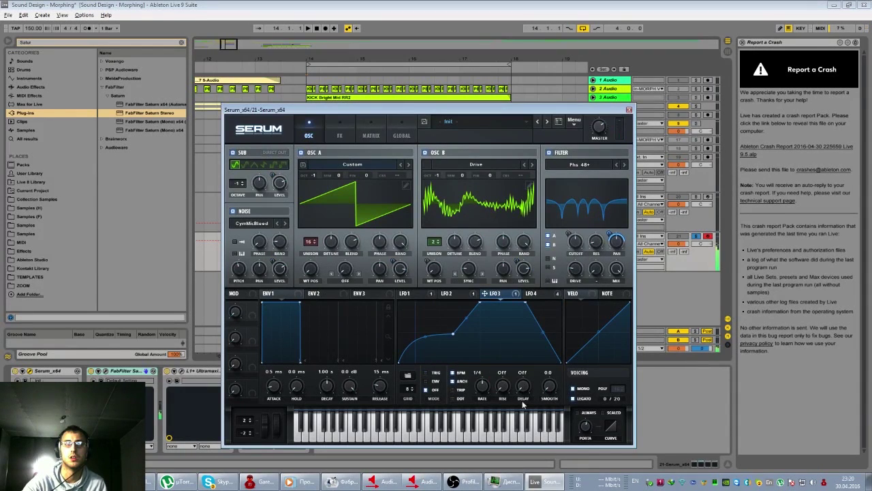
{"action": "left_click", "coordinate": [426, 373]}
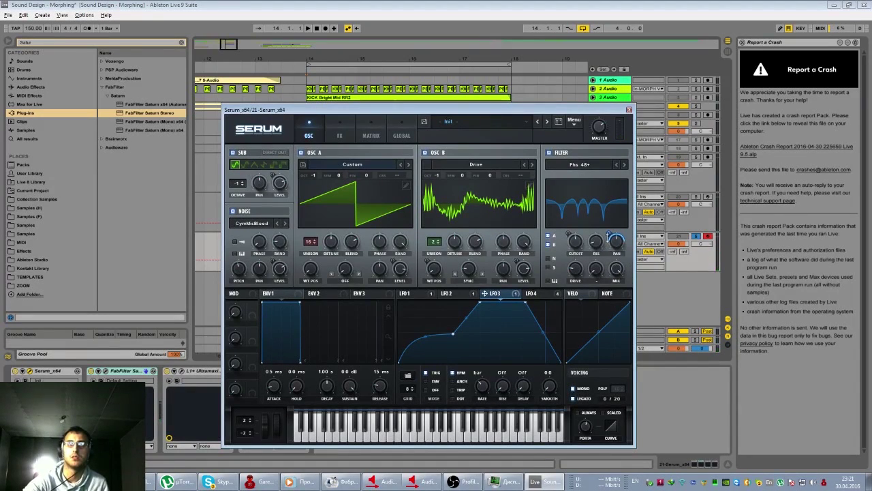
{"action": "mouse_move", "coordinate": [608, 232]}
{"action": "left_click_drag", "start_coordinate": [609, 235], "coordinate": [606, 229]}
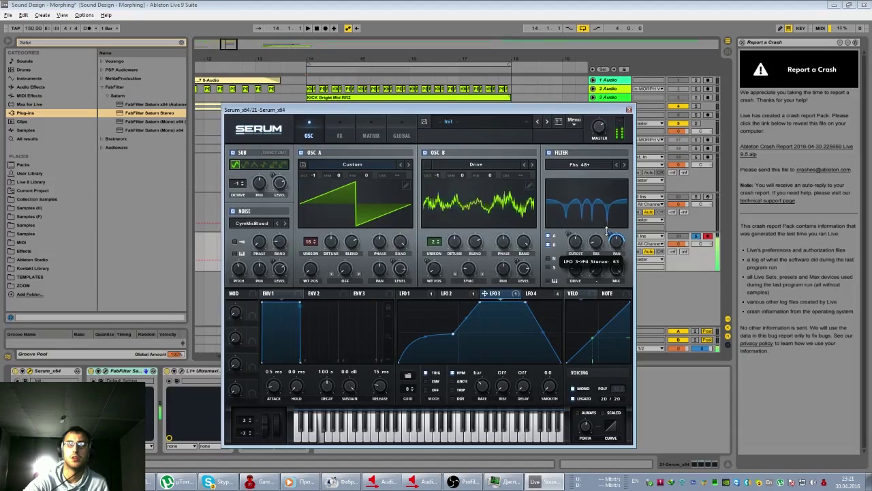
Step: Assign LFO 3 to the OSC B pan, increase its modulation amount, and assign it to the OSC A pan too
{"action": "left_click_drag", "start_coordinate": [504, 278], "coordinate": [495, 277]}
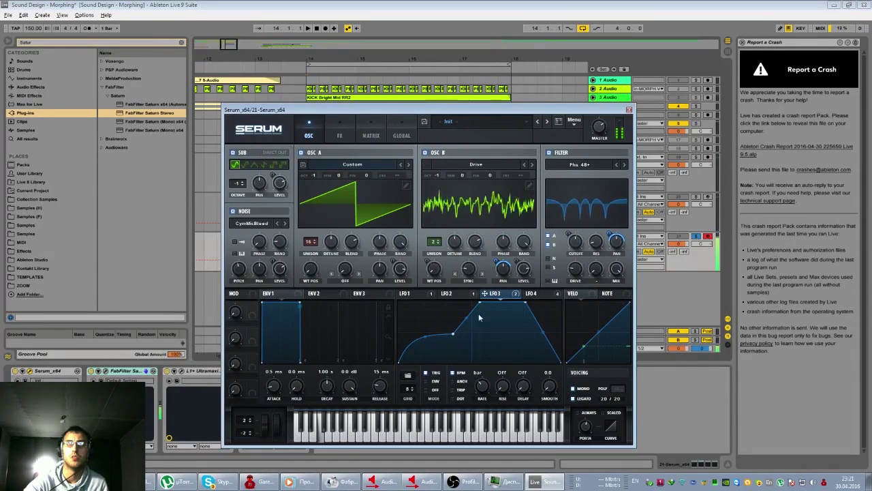
{"action": "left_click_drag", "start_coordinate": [496, 264], "coordinate": [496, 250]}
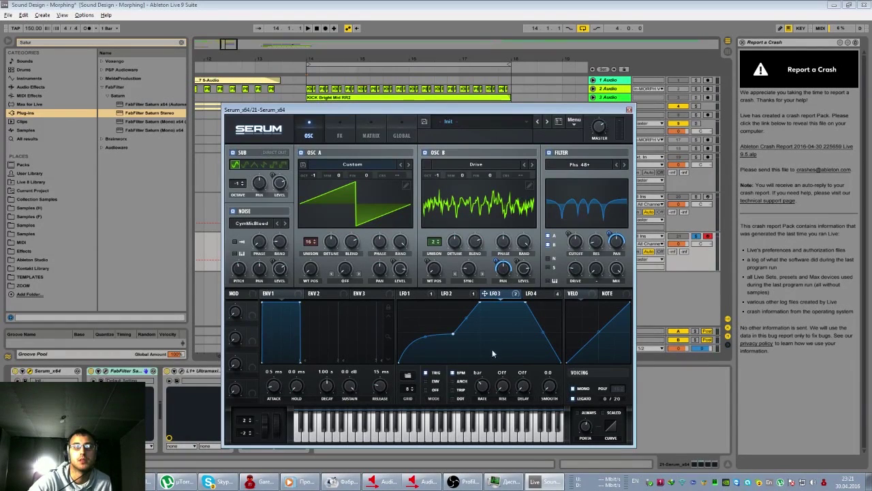
{"action": "left_click_drag", "start_coordinate": [485, 293], "coordinate": [369, 264]}
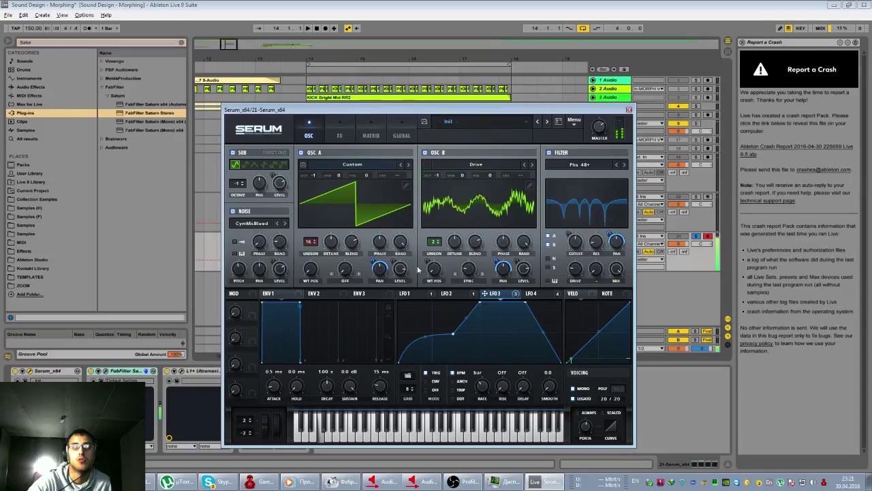
Step: Merge the LFO 3 shelf point into the peak and remove the flat top's end point, curving the fall
{"action": "left_click_drag", "start_coordinate": [453, 333], "coordinate": [477, 303]}
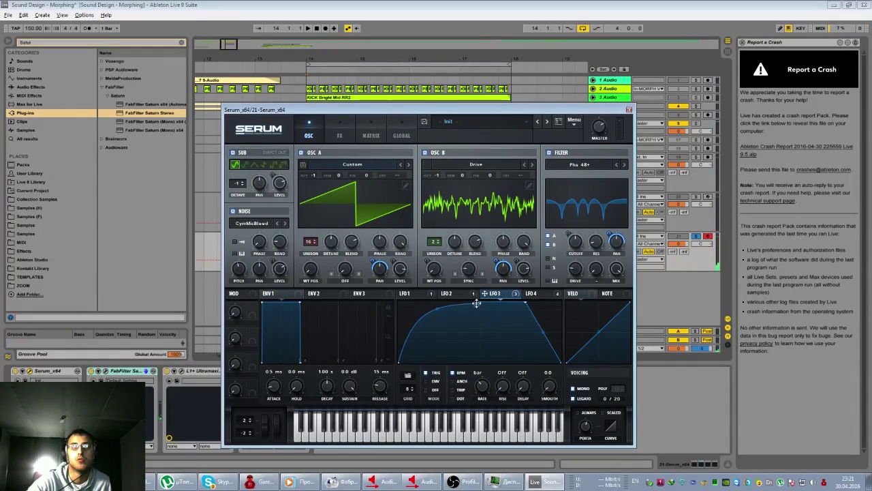
{"action": "double_click", "coordinate": [526, 302]}
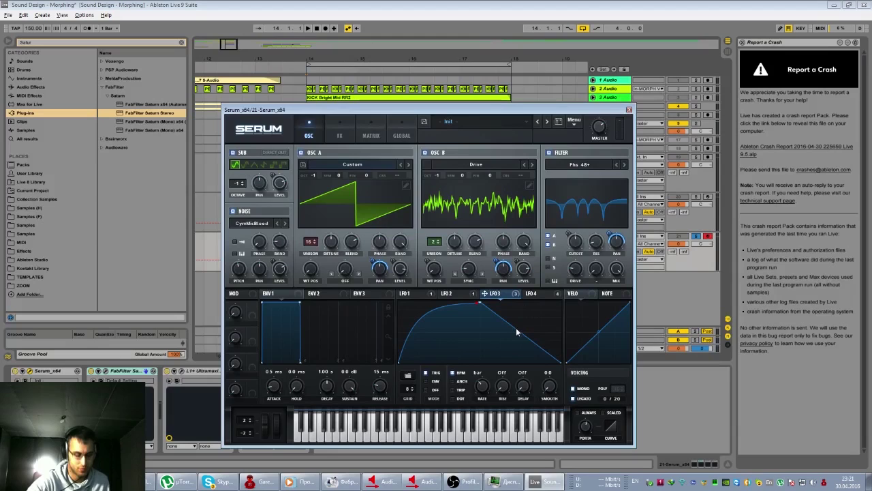
{"action": "left_click_drag", "start_coordinate": [517, 339], "coordinate": [517, 344]}
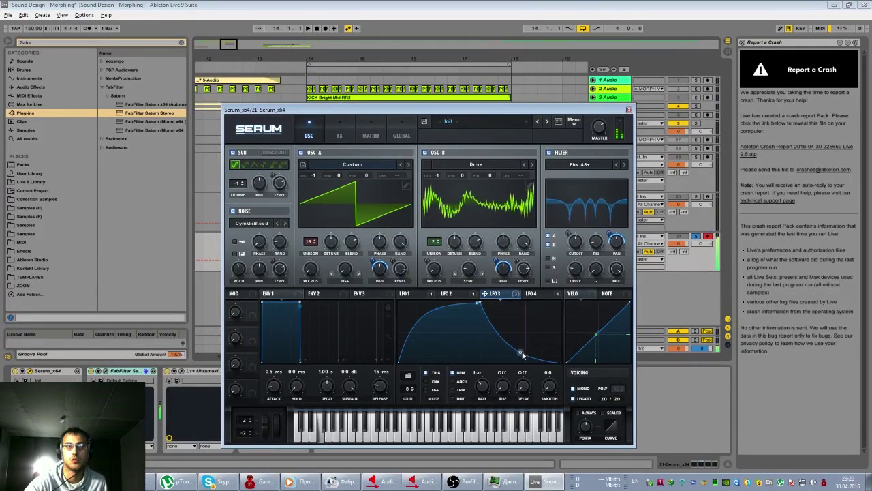
{"action": "left_click_drag", "start_coordinate": [522, 344], "coordinate": [520, 320]}
Step: Reshape LFO 3 to start high, stay high until before the middle, dip to a low point and rise again
{"action": "left_click_drag", "start_coordinate": [476, 303], "coordinate": [482, 364]}
{"action": "left_click_drag", "start_coordinate": [439, 307], "coordinate": [483, 306]}
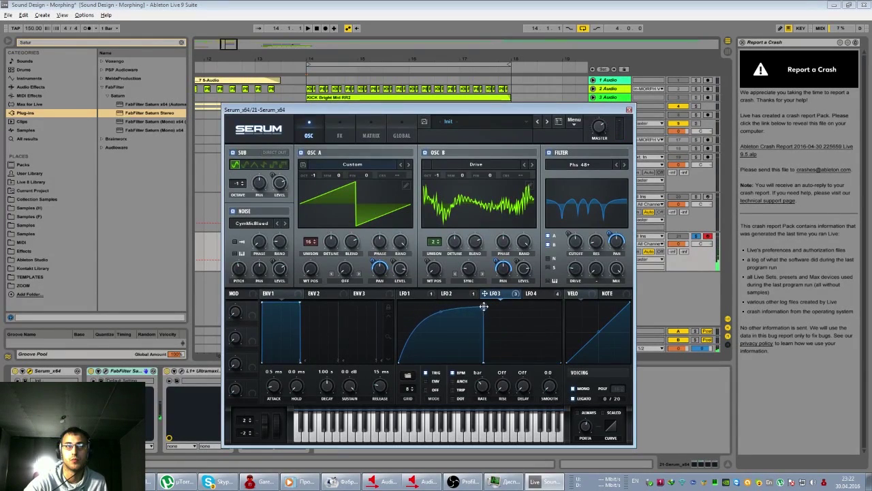
{"action": "left_click_drag", "start_coordinate": [399, 361], "coordinate": [399, 318]}
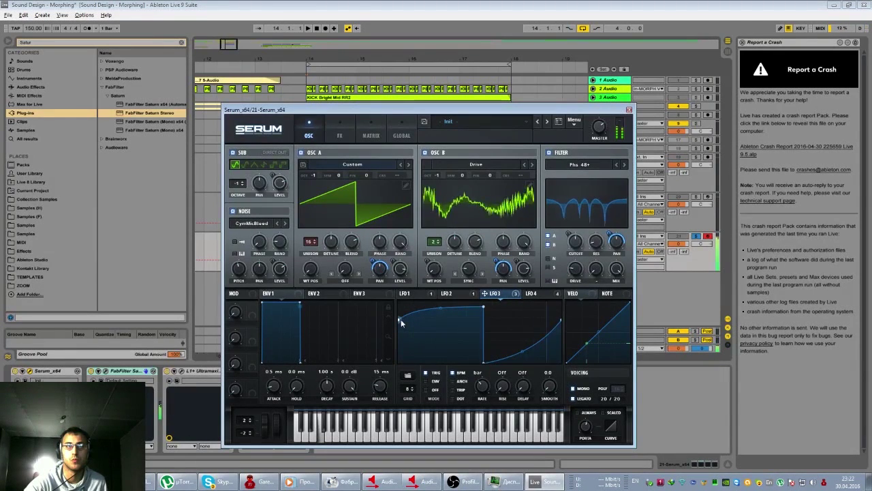
{"action": "left_click_drag", "start_coordinate": [483, 361], "coordinate": [500, 353]}
{"action": "left_click_drag", "start_coordinate": [483, 307], "coordinate": [464, 308]}
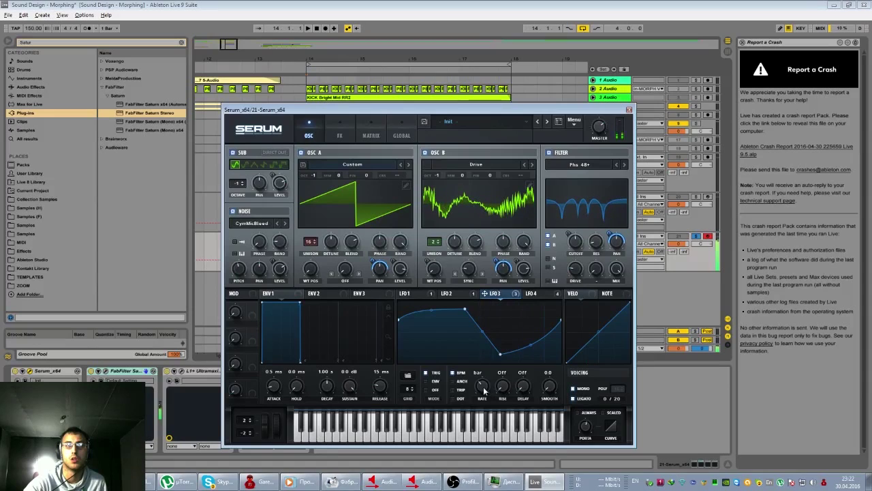
Step: Set the LFO 3 rate to 1/2 and bring up LFO 4
{"action": "left_click_drag", "start_coordinate": [482, 387], "coordinate": [485, 384]}
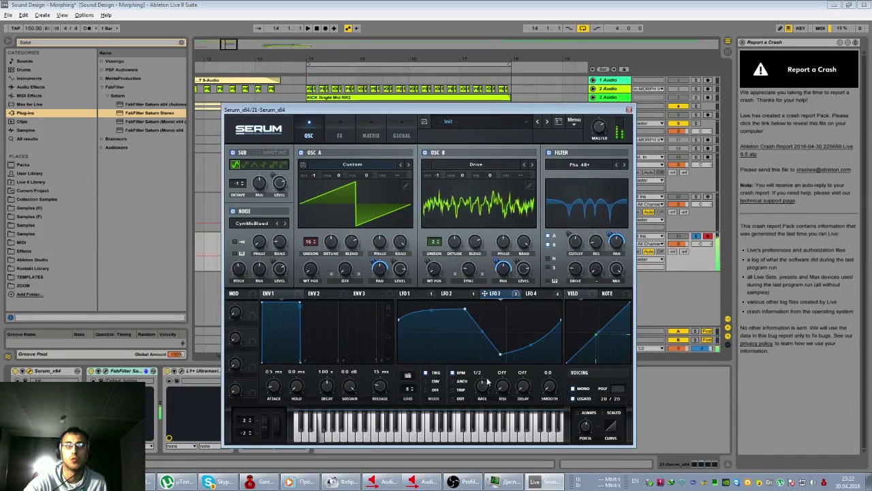
{"action": "left_click", "coordinate": [537, 293]}
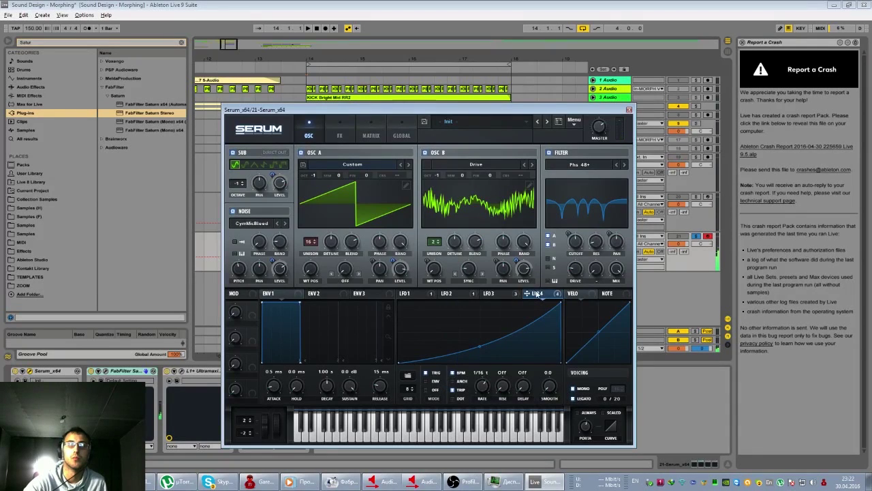
Step: Toggle each of LFO 4's four modulation assignments in turn
{"action": "right_click", "coordinate": [541, 297]}
{"action": "left_click", "coordinate": [548, 309]}
{"action": "right_click", "coordinate": [548, 298]}
{"action": "left_click", "coordinate": [546, 317]}
{"action": "right_click", "coordinate": [543, 301]}
{"action": "left_click", "coordinate": [547, 330]}
{"action": "right_click", "coordinate": [543, 300]}
{"action": "left_click", "coordinate": [550, 340]}
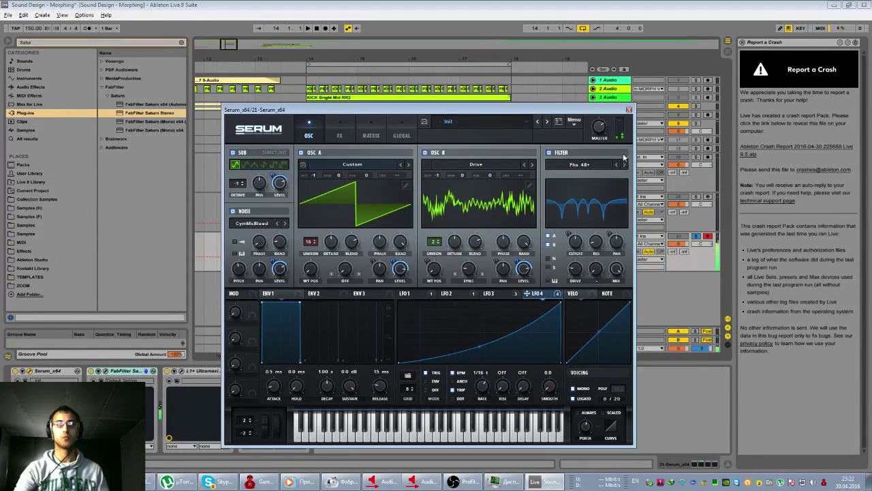
Step: Close Serum, search the plug-ins for wow2 and add WOW2 at the end of track 21's device chain
{"action": "left_click", "coordinate": [629, 110]}
{"action": "left_click", "coordinate": [32, 42]}
{"action": "type", "text": "wow"}
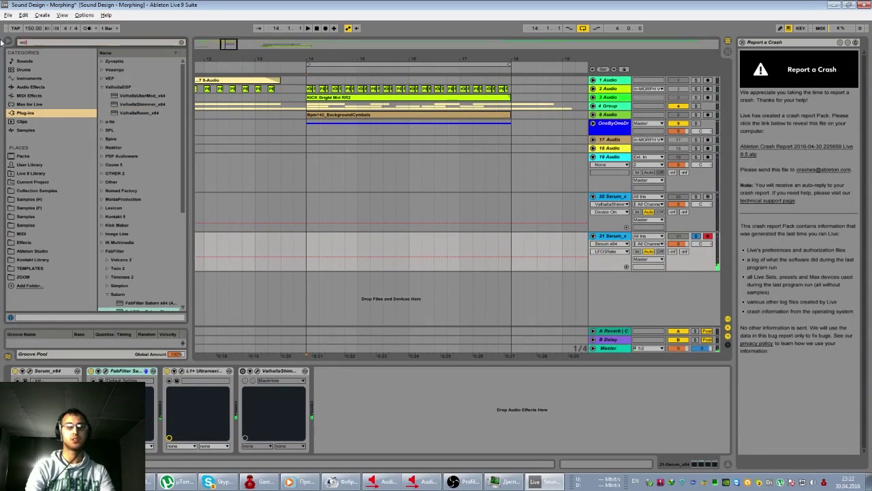
{"action": "left_click", "coordinate": [101, 61]}
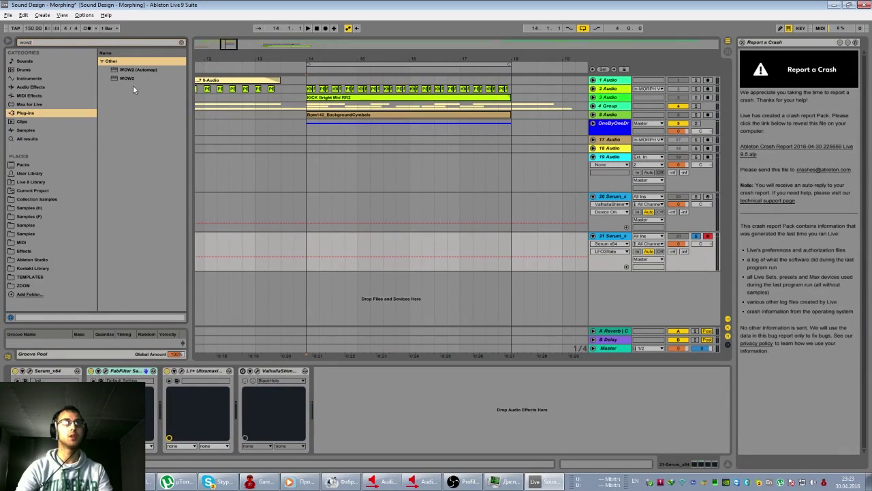
{"action": "left_click_drag", "start_coordinate": [131, 79], "coordinate": [357, 426]}
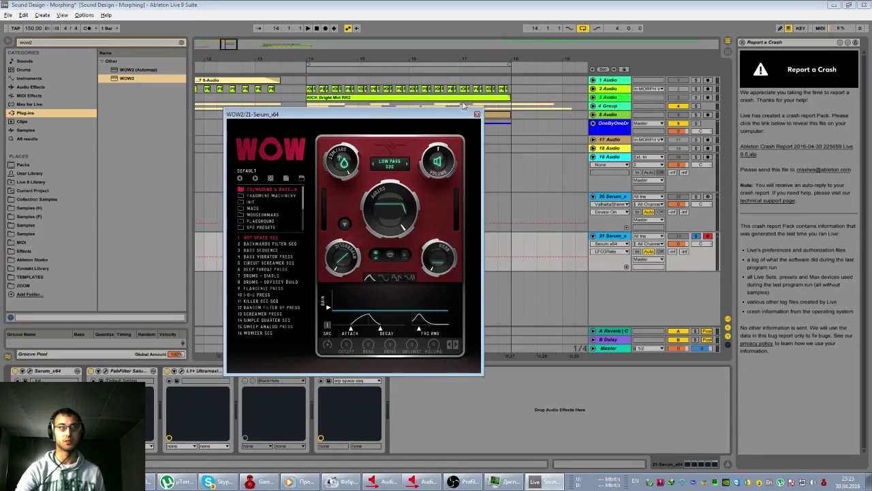
Step: Move WOW2 between FabFilter Saturn and the L1+ Ultramaximizer in the chain, and reopen its editor clear of the device chain
{"action": "left_click", "coordinate": [477, 114]}
{"action": "left_click_drag", "start_coordinate": [347, 373], "coordinate": [173, 380]}
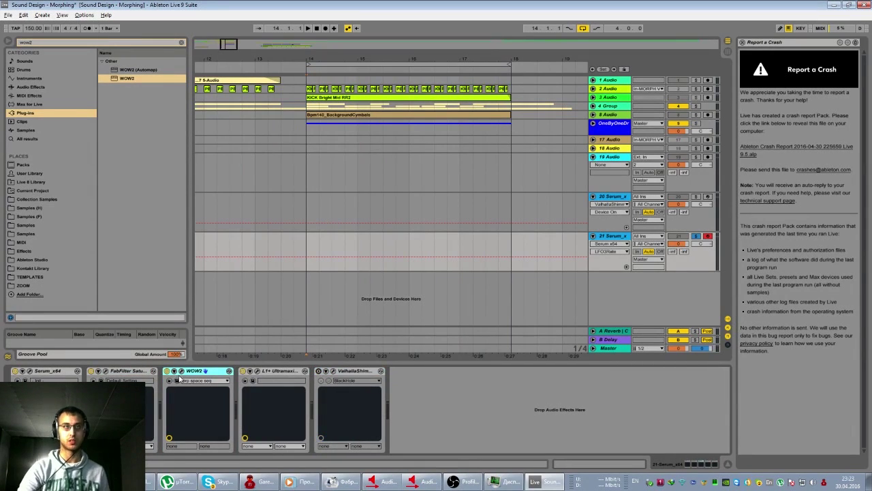
{"action": "left_click", "coordinate": [181, 371]}
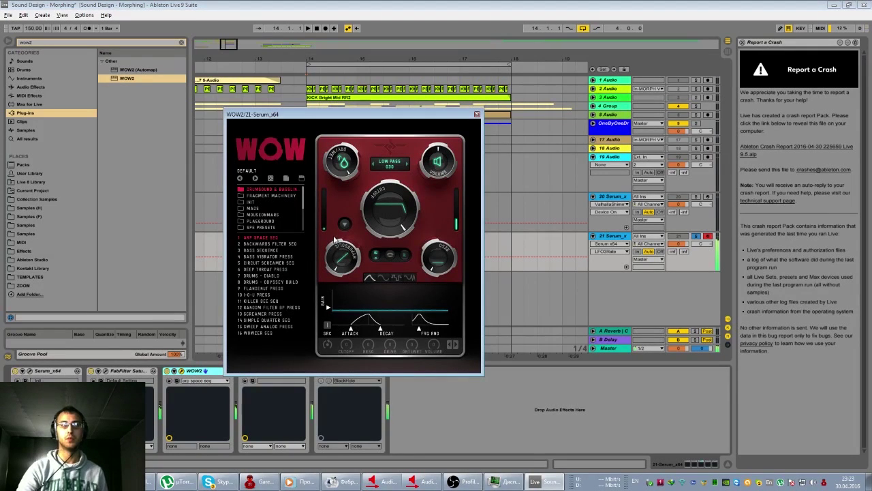
{"action": "left_click_drag", "start_coordinate": [366, 114], "coordinate": [452, 145]}
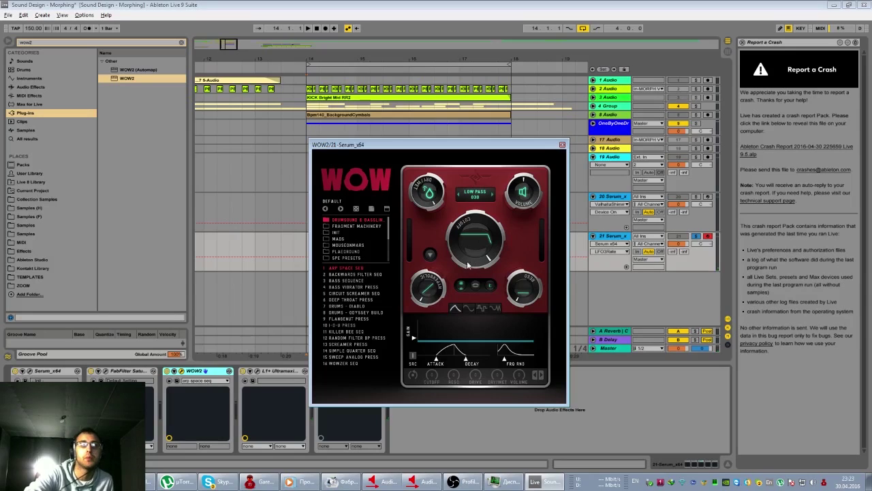
Step: Audition WOW2 presets including Bass Sequence, Backwards Filter Seq, Bass Vibrator Press, Circuit Screamer Seq, Deep Throat Press, I-O-U Press and Random Filter BP Press
{"action": "left_click", "coordinate": [357, 281]}
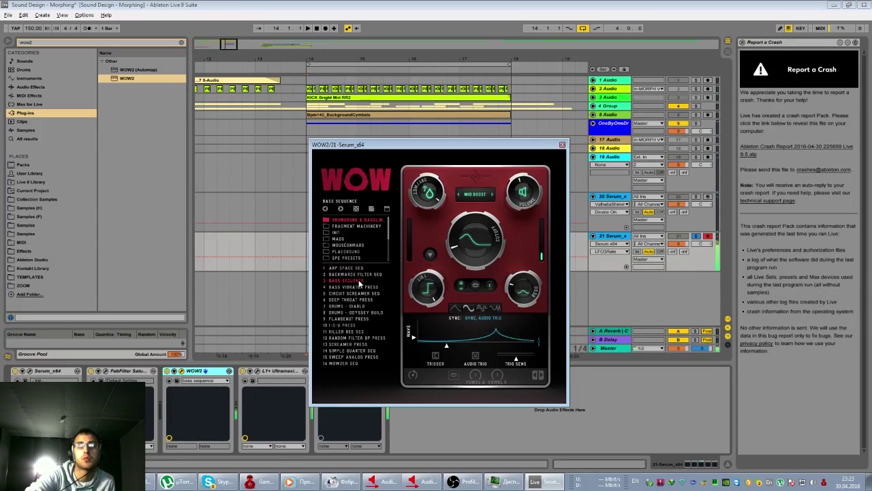
{"action": "left_click", "coordinate": [361, 275]}
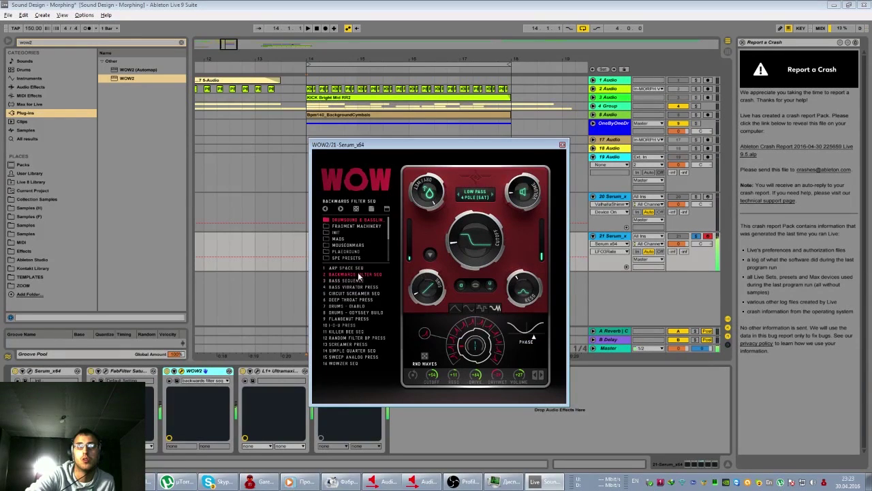
{"action": "left_click", "coordinate": [361, 288]}
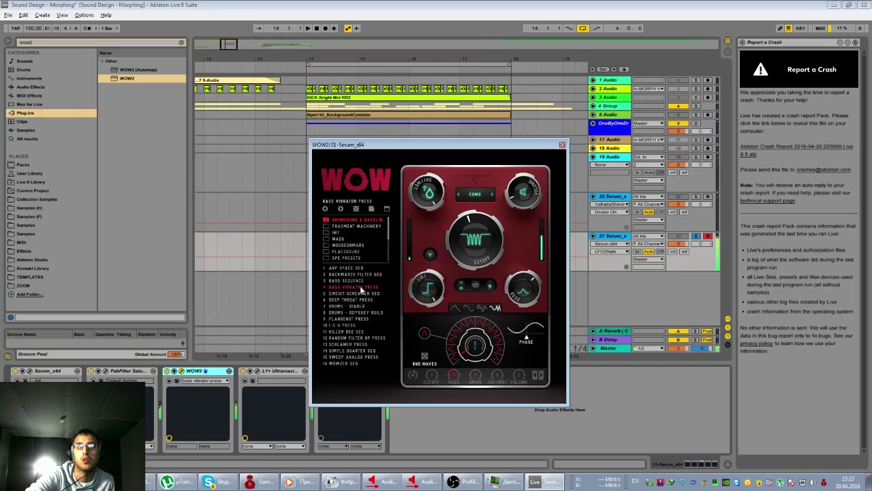
{"action": "left_click", "coordinate": [361, 294]}
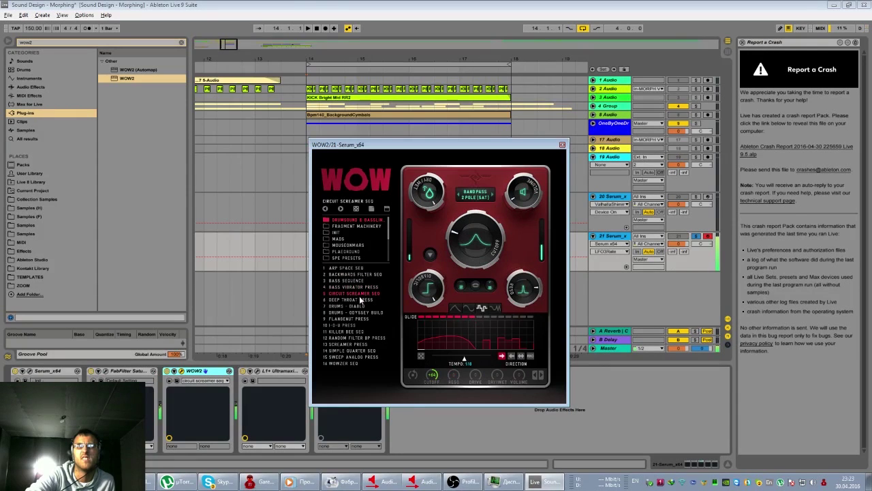
{"action": "left_click", "coordinate": [358, 301]}
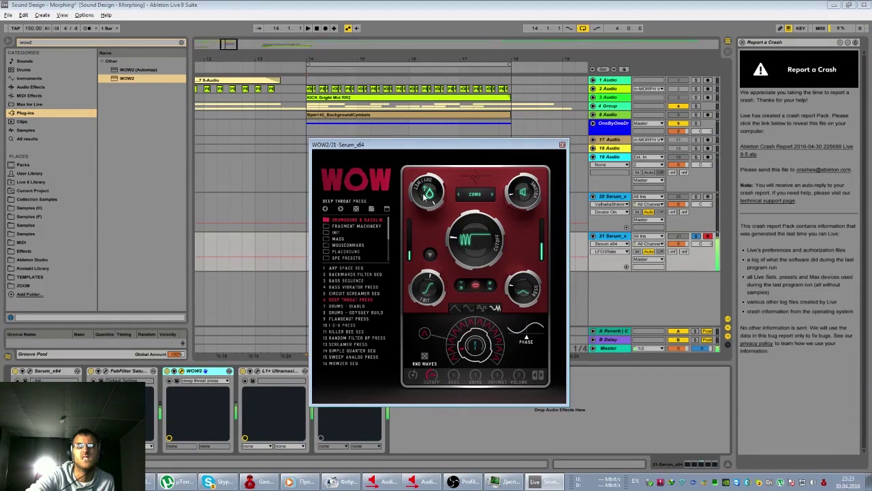
{"action": "left_click", "coordinate": [344, 331]}
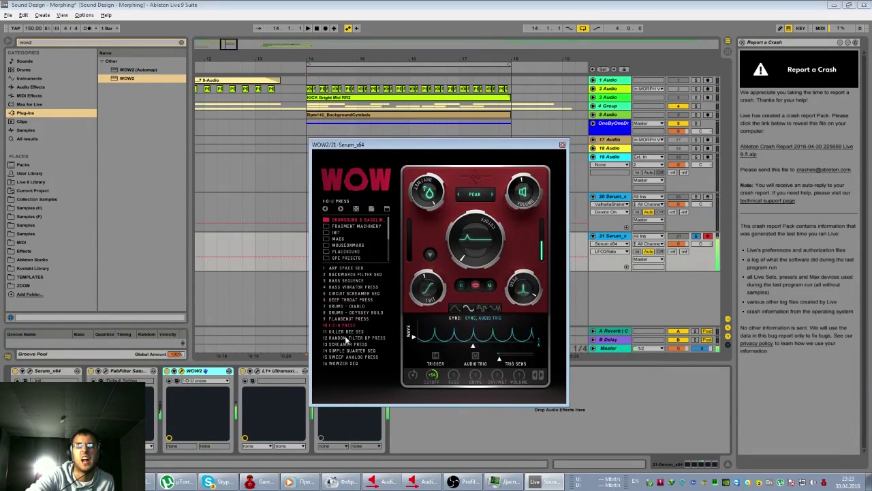
{"action": "left_click", "coordinate": [352, 336]}
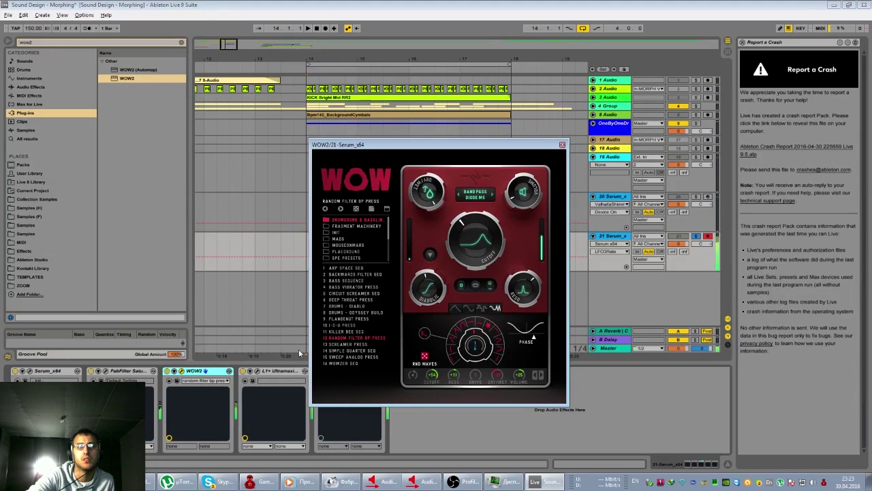
Step: Place WOW2 directly before FabFilter Saturn, then audition Screamer Press and Simple Quarter Seq, comparing the latter with WOW2 off and on
{"action": "left_click_drag", "start_coordinate": [195, 373], "coordinate": [88, 379]}
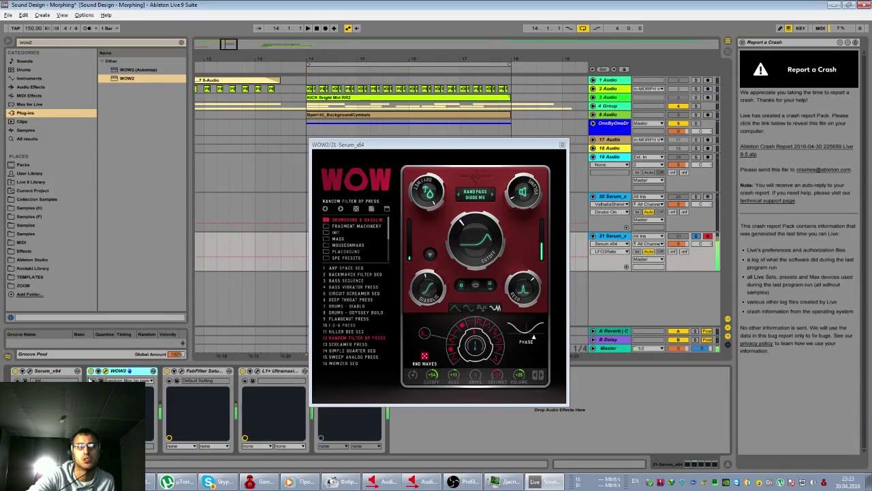
{"action": "left_click", "coordinate": [353, 344]}
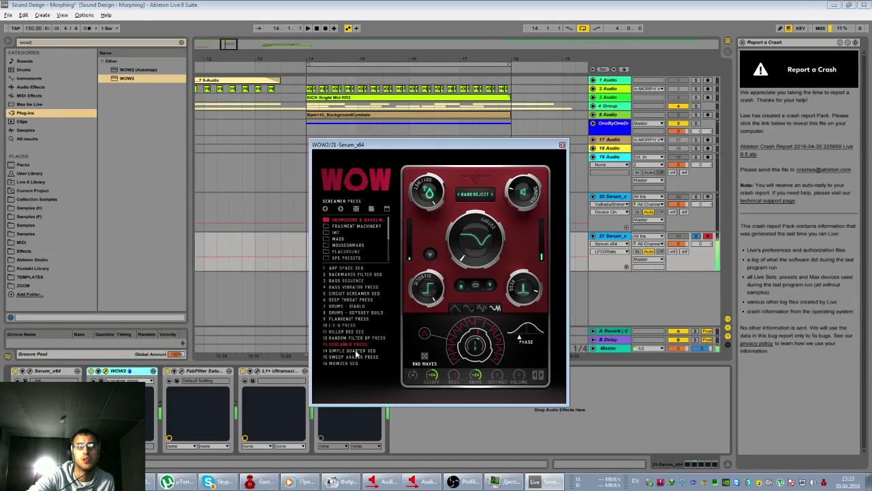
{"action": "left_click", "coordinate": [355, 351]}
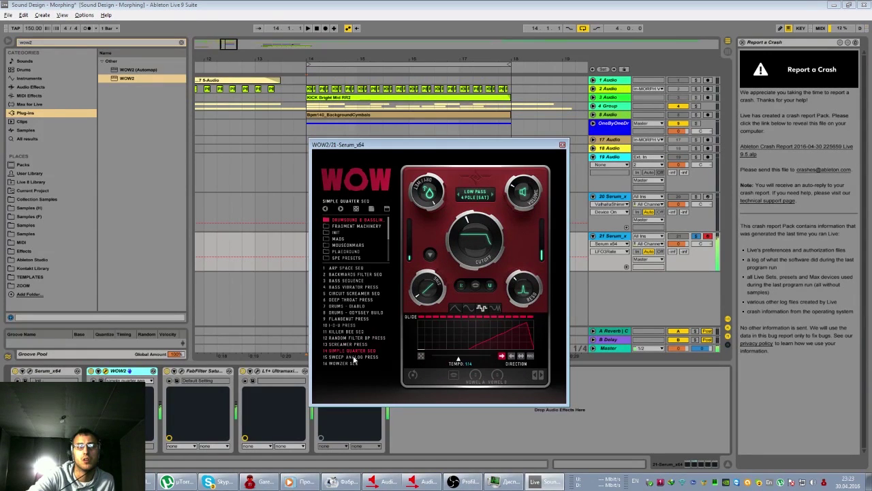
{"action": "left_click", "coordinate": [92, 373]}
{"action": "left_click", "coordinate": [91, 371]}
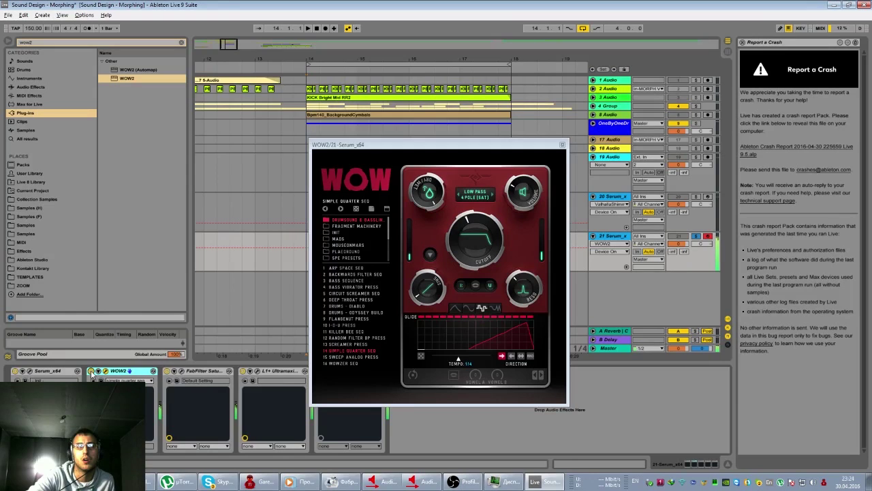
Step: Load Bass Sequence and adjust its Dry/Wet mix, then compare Bass Vibrator Press, Bass Sequence and Arp Space Seq
{"action": "left_click", "coordinate": [350, 281]}
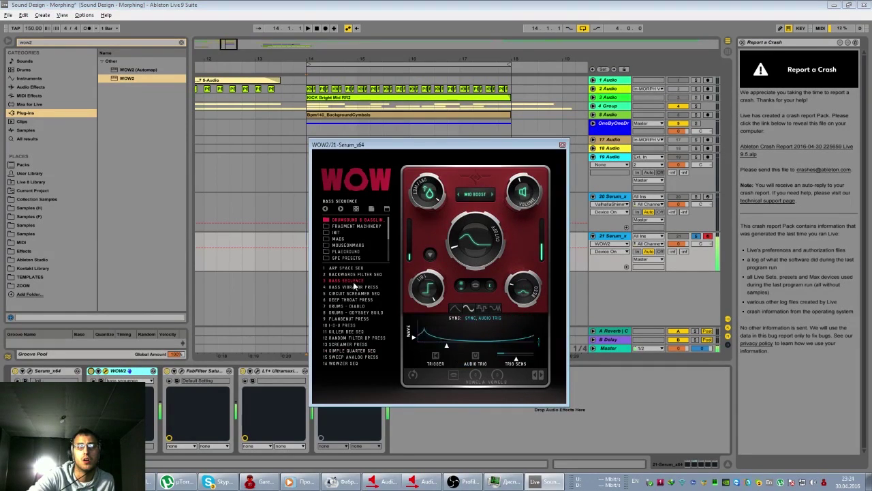
{"action": "left_click", "coordinate": [425, 199]}
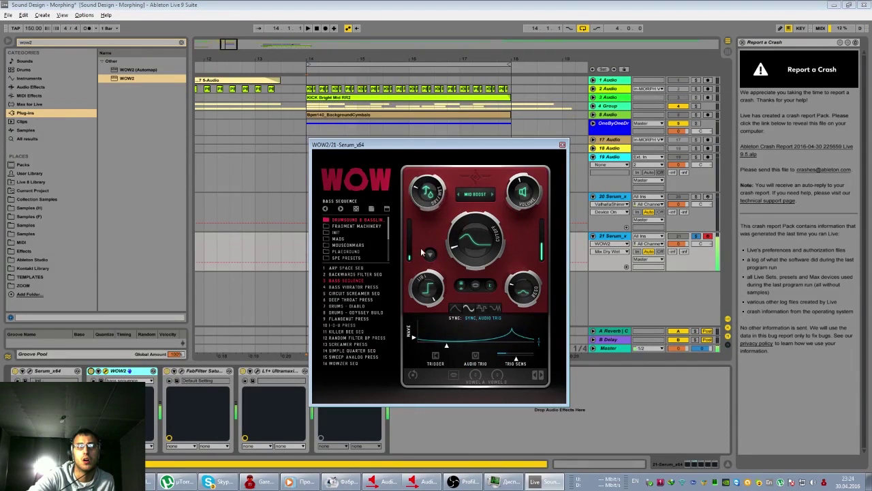
{"action": "left_click", "coordinate": [373, 288]}
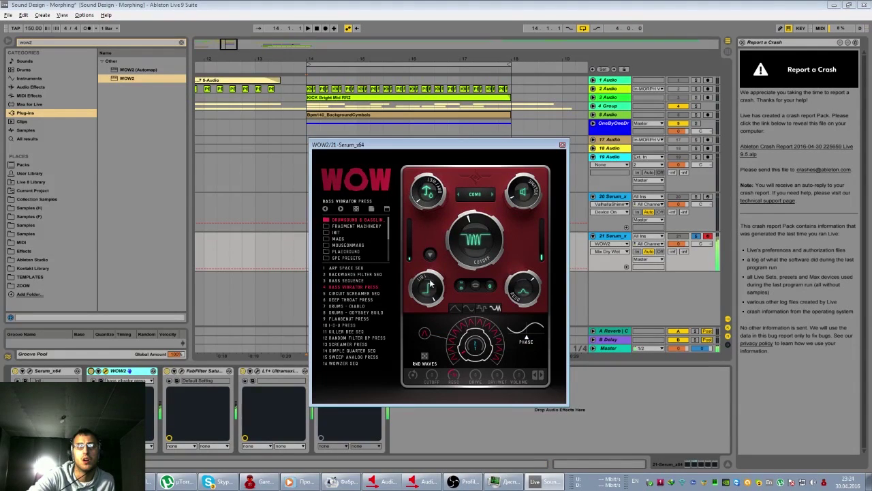
{"action": "left_click", "coordinate": [349, 280]}
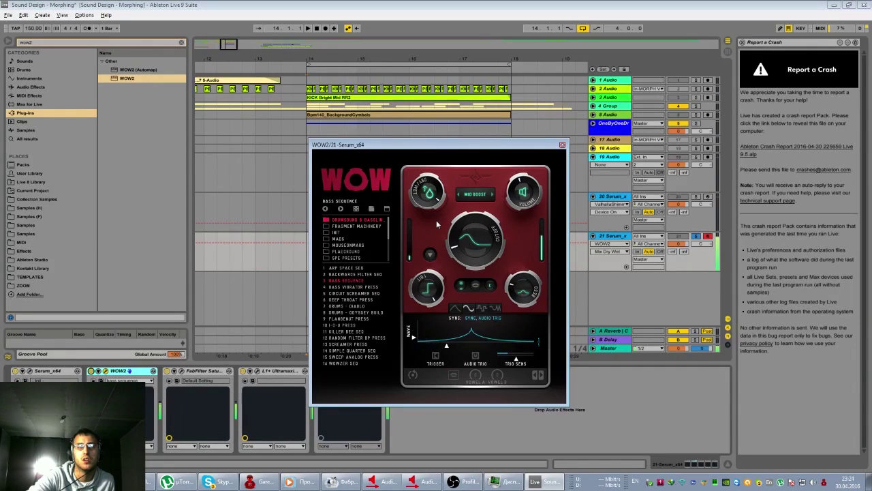
{"action": "left_click", "coordinate": [359, 268]}
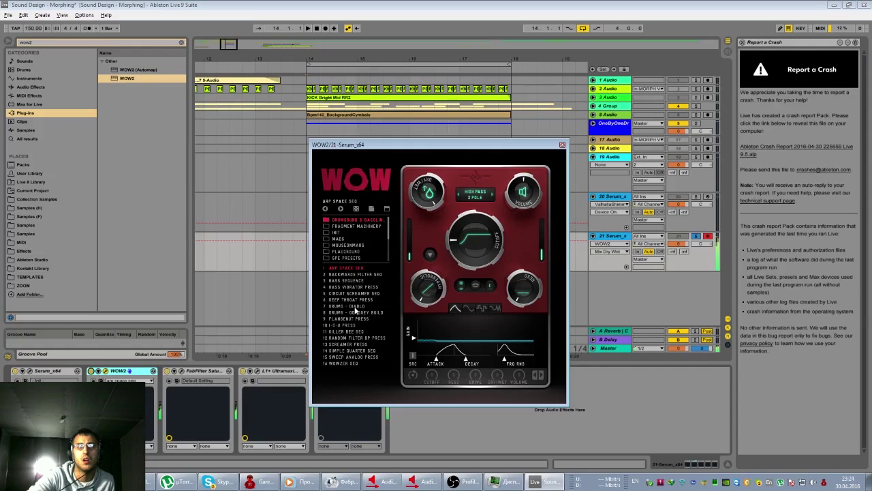
Step: Audition the Dreamchamber and FTheRhythm presets from WOW2's Fragment Machinery bank
{"action": "left_click", "coordinate": [354, 226]}
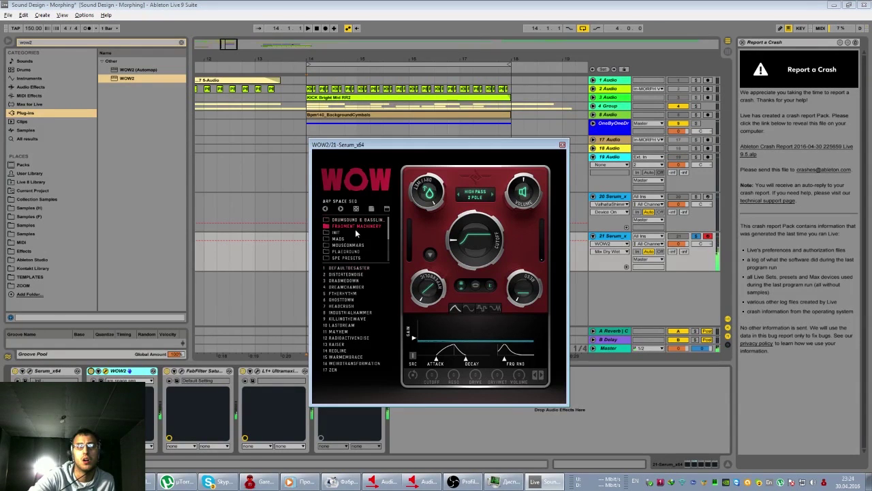
{"action": "left_click", "coordinate": [347, 287]}
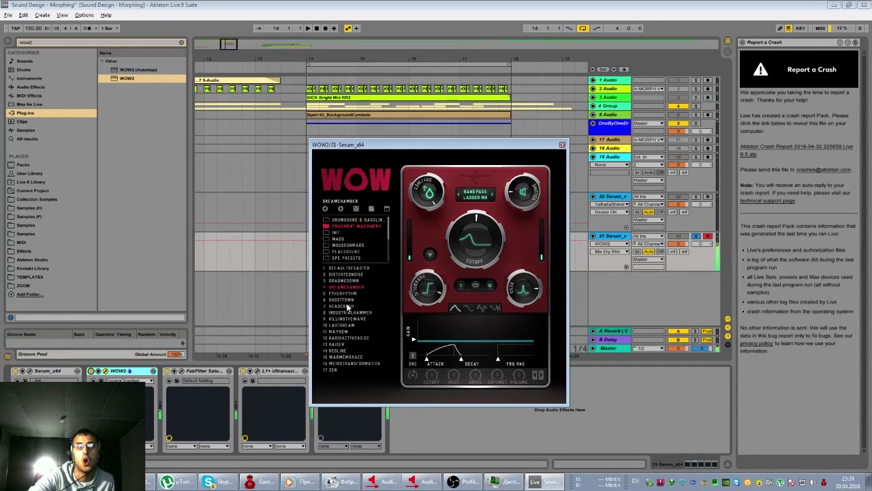
{"action": "left_click", "coordinate": [349, 294]}
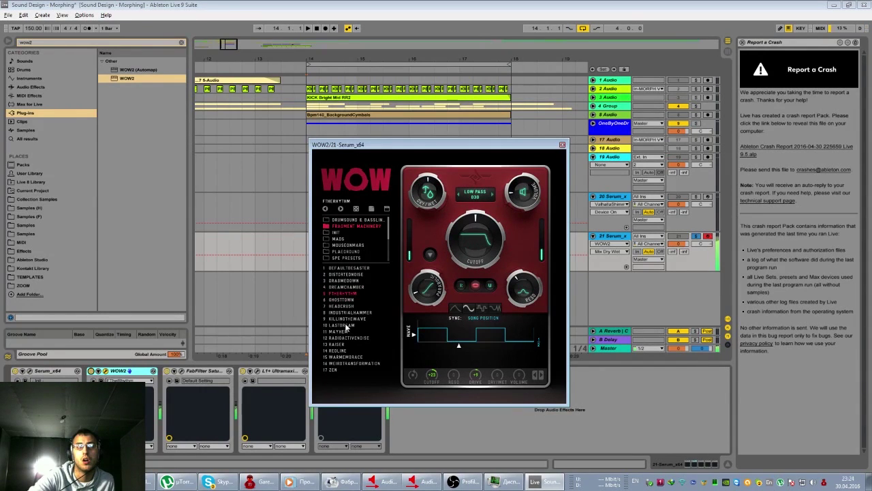
Step: Bypass WOW2, close its editor and delete it from track 21's device chain
{"action": "left_click", "coordinate": [91, 372]}
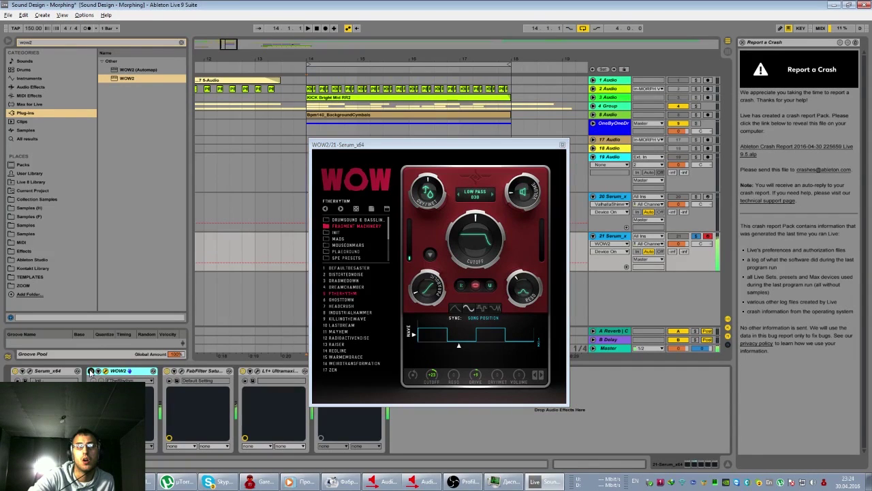
{"action": "left_click", "coordinate": [561, 145]}
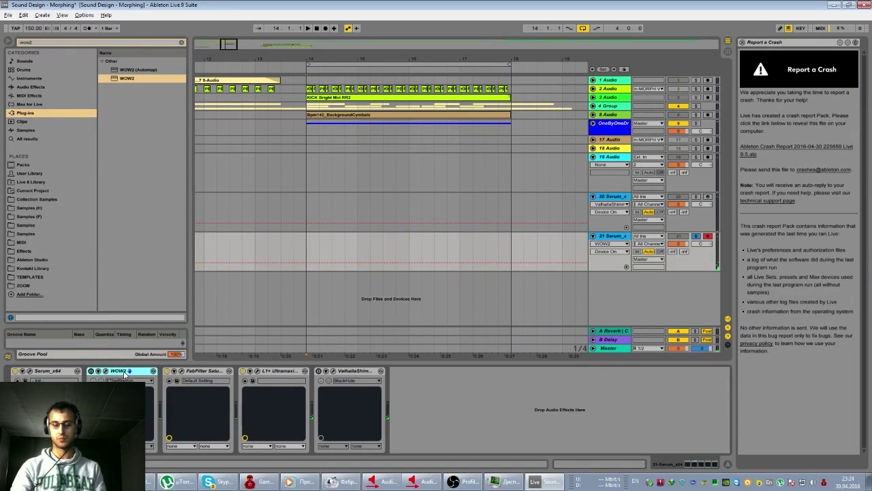
{"action": "key", "text": "Delete"}
Step: Clear the browser search, look through the full plug-in list and return to track 21 at bar 14
{"action": "left_click", "coordinate": [30, 43]}
{"action": "key", "text": "BackSpace"}
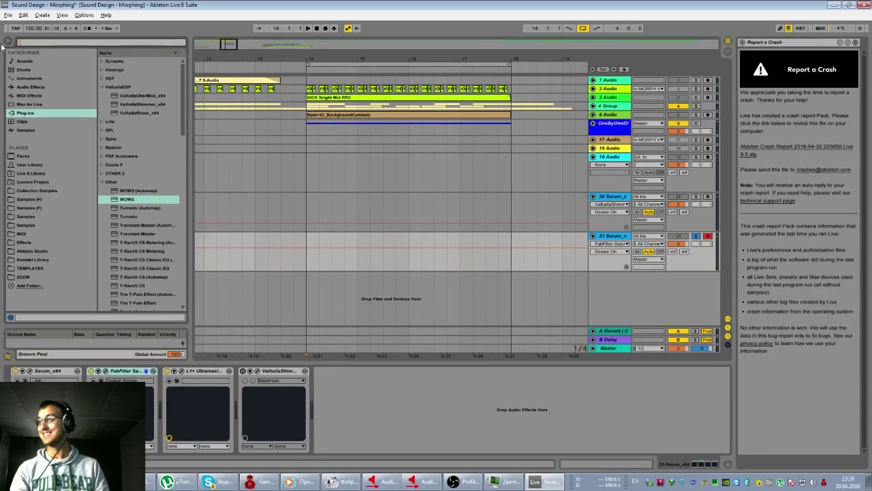
{"action": "scroll", "coordinate": [129, 127], "scroll_direction": "down", "scroll_amount": 5}
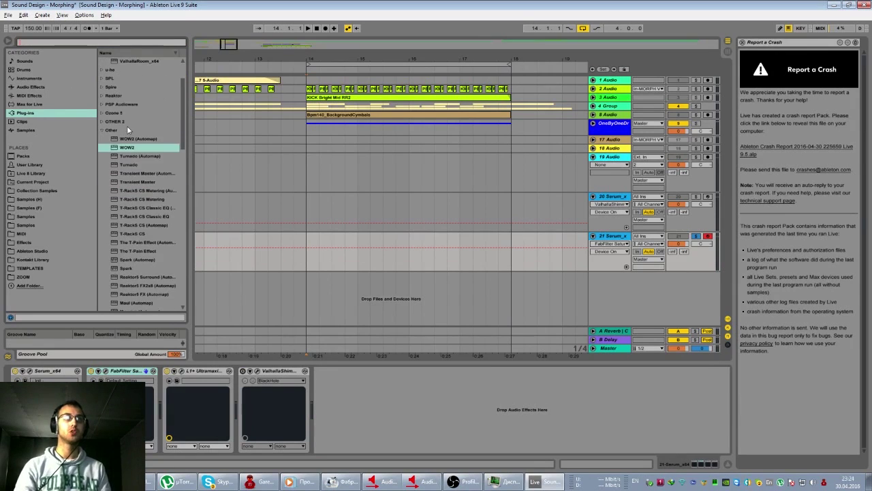
{"action": "scroll", "coordinate": [129, 127], "scroll_direction": "down", "scroll_amount": 6}
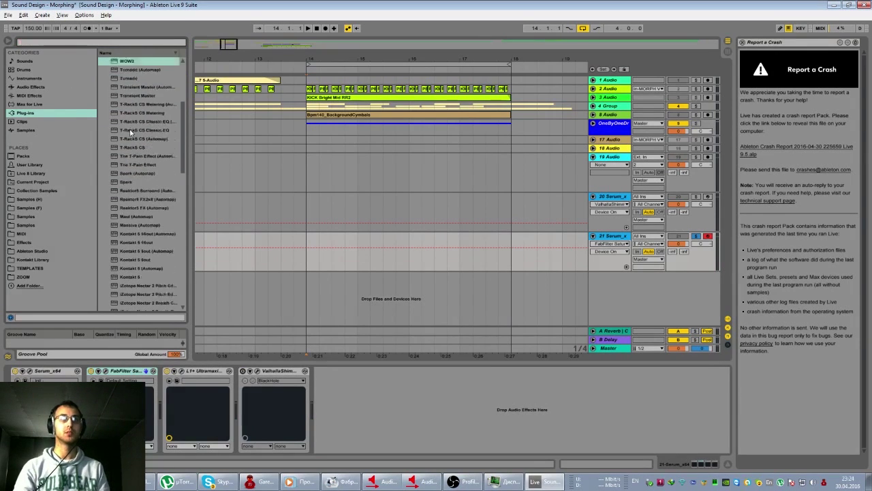
{"action": "left_click", "coordinate": [306, 242]}
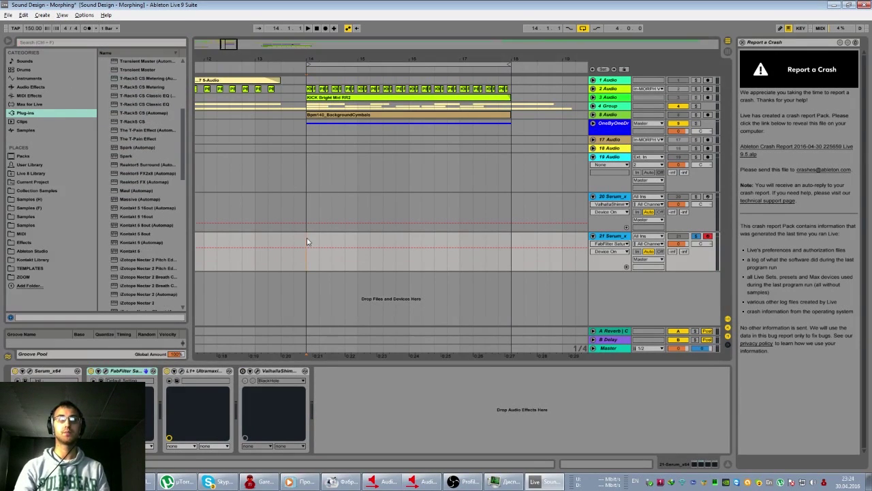
Step: Arm and solo track 20 to audition the original Serum sound, then arm track 21 again
{"action": "left_click", "coordinate": [708, 198]}
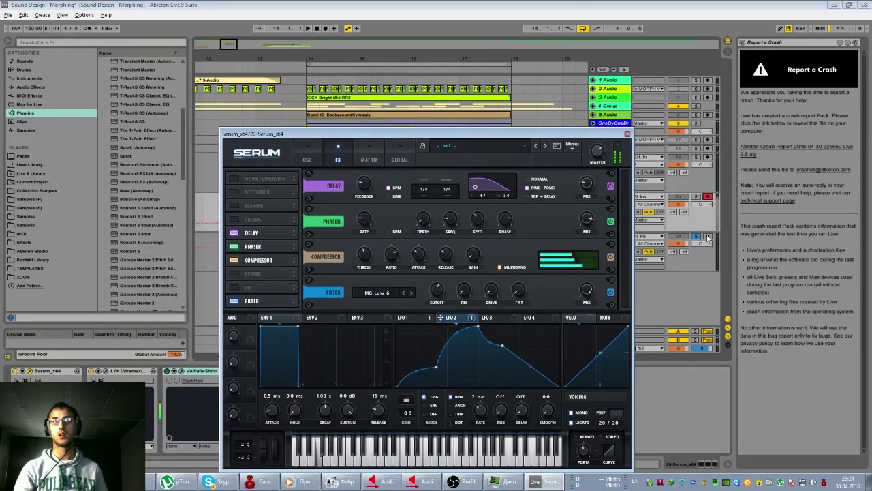
{"action": "left_click", "coordinate": [698, 198]}
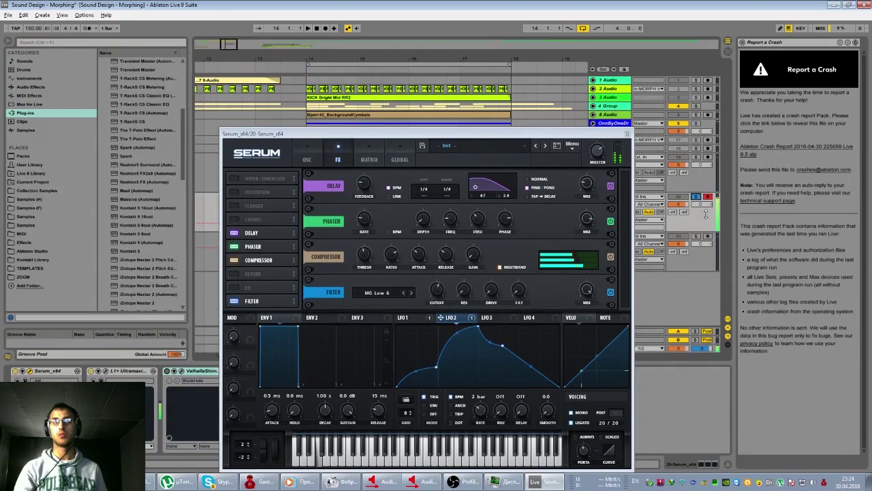
{"action": "left_click", "coordinate": [708, 236]}
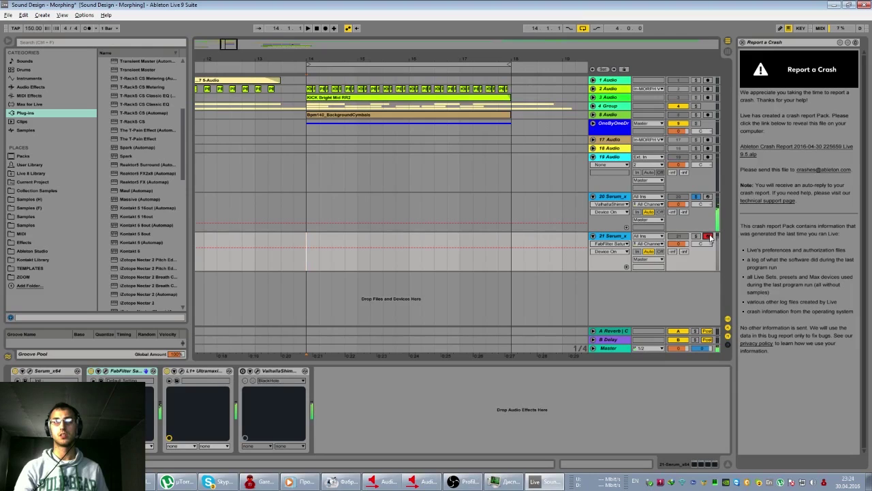
Step: Insert an empty MIDI clip from bar 14 to 18 on track 21 and fill its full length with a sustained F1 note
{"action": "left_click", "coordinate": [695, 236]}
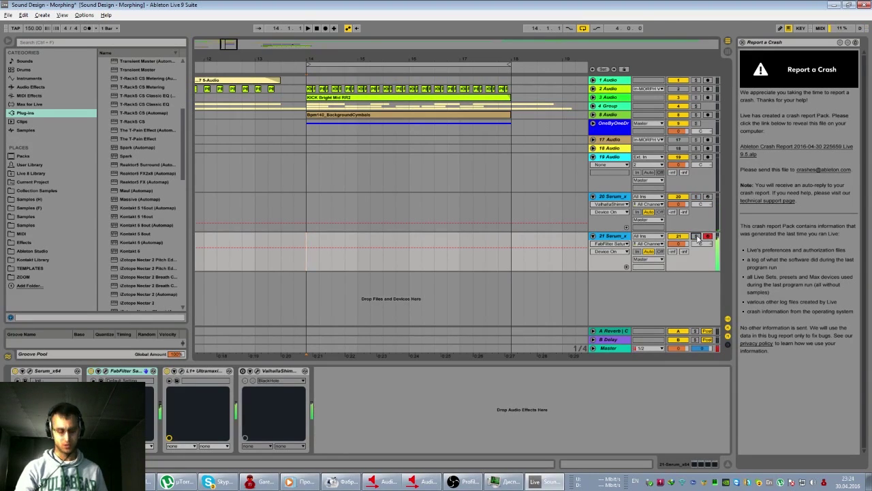
{"action": "left_click_drag", "start_coordinate": [512, 264], "coordinate": [304, 260]}
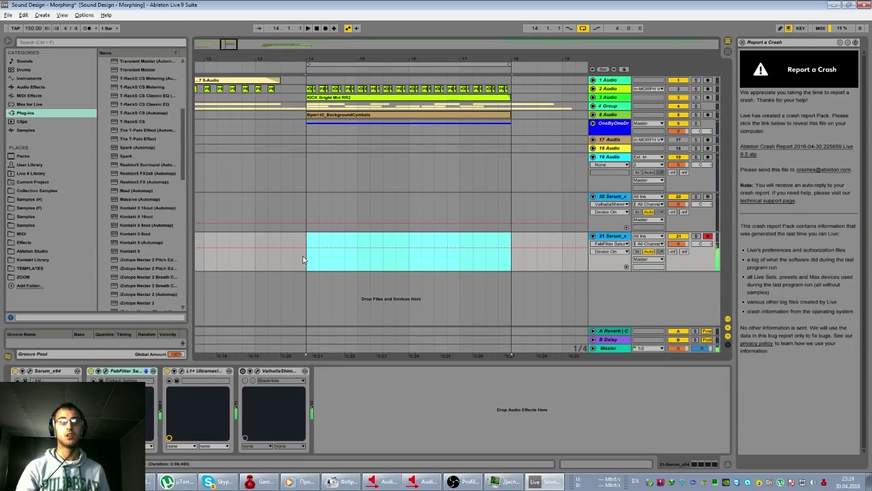
{"action": "right_click", "coordinate": [316, 239]}
{"action": "right_click", "coordinate": [348, 237]}
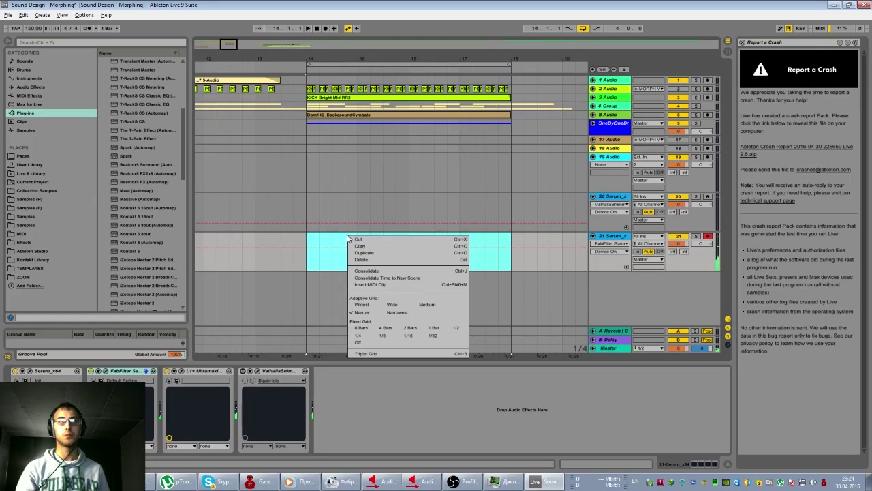
{"action": "right_click", "coordinate": [331, 261]}
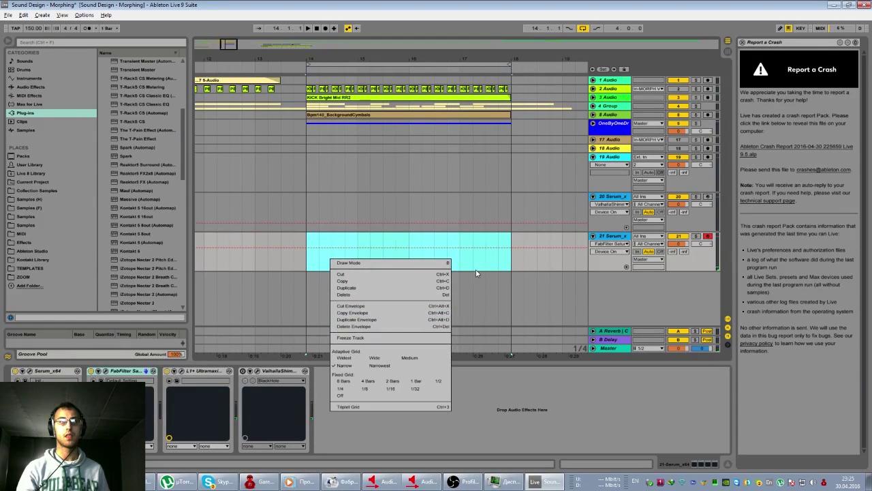
{"action": "right_click", "coordinate": [394, 237]}
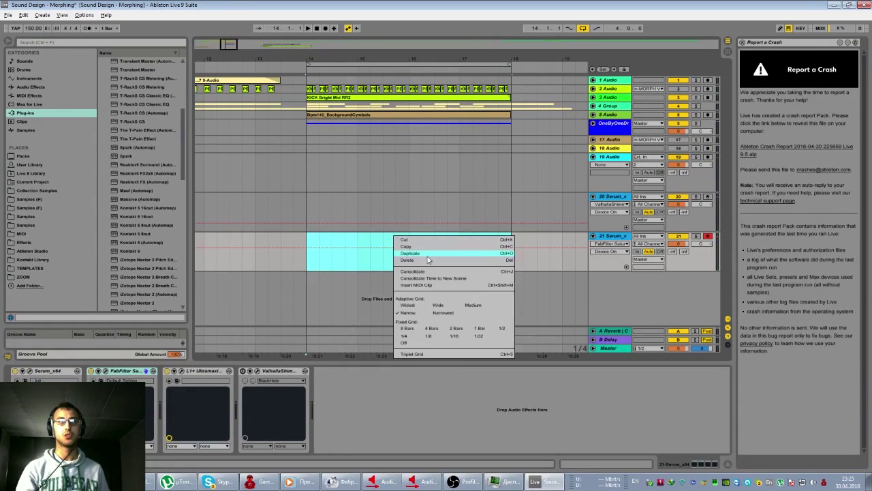
{"action": "left_click", "coordinate": [424, 285]}
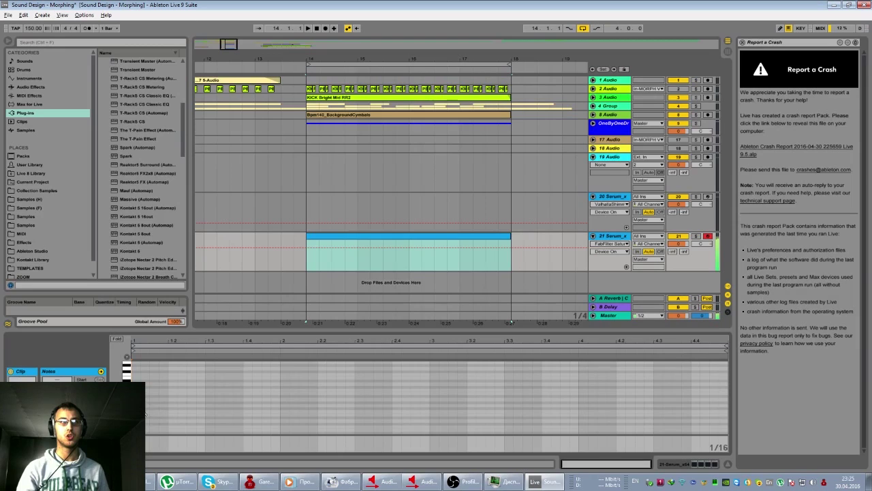
{"action": "double_click", "coordinate": [138, 417]}
{"action": "left_click_drag", "start_coordinate": [140, 359], "coordinate": [727, 359]}
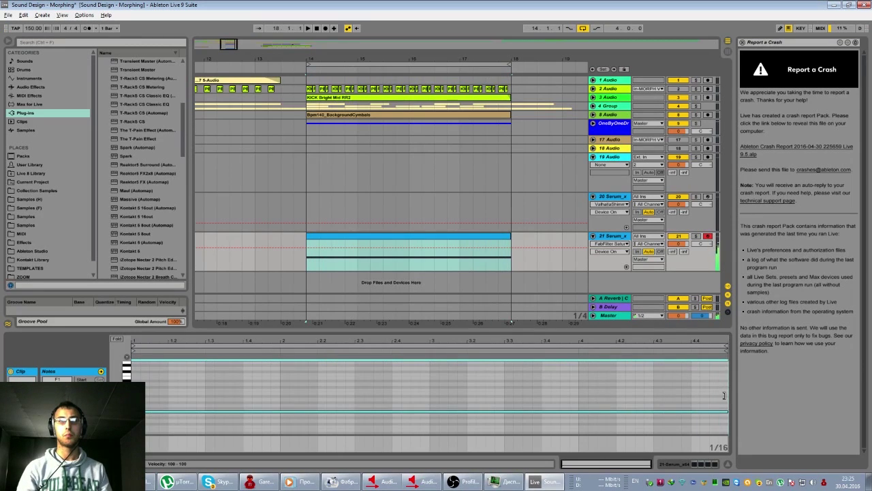
Step: Set LFO 4's rate to 1/8 in track 21's Serum and close its editor
{"action": "left_click", "coordinate": [604, 239]}
{"action": "left_click", "coordinate": [30, 371]}
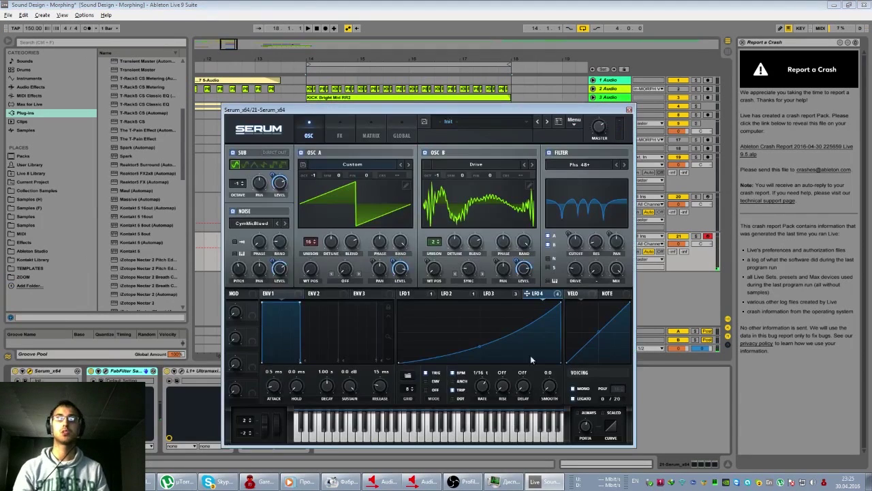
{"action": "left_click_drag", "start_coordinate": [481, 388], "coordinate": [481, 391]}
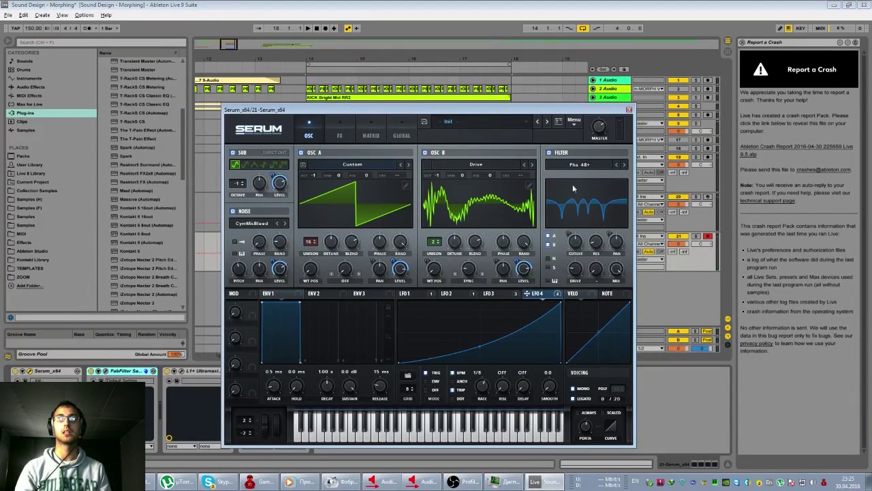
{"action": "left_click", "coordinate": [627, 109]}
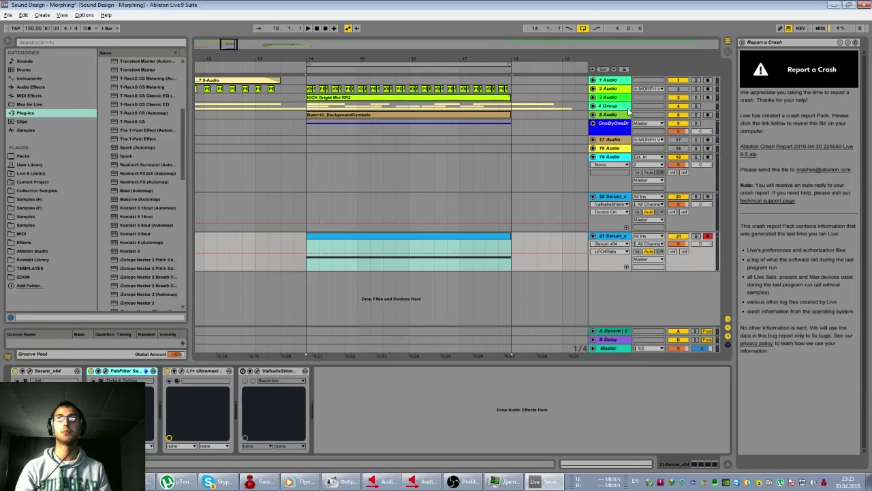
Step: Duplicate track 21, and freeze and flatten the original track to audio
{"action": "right_click", "coordinate": [612, 239]}
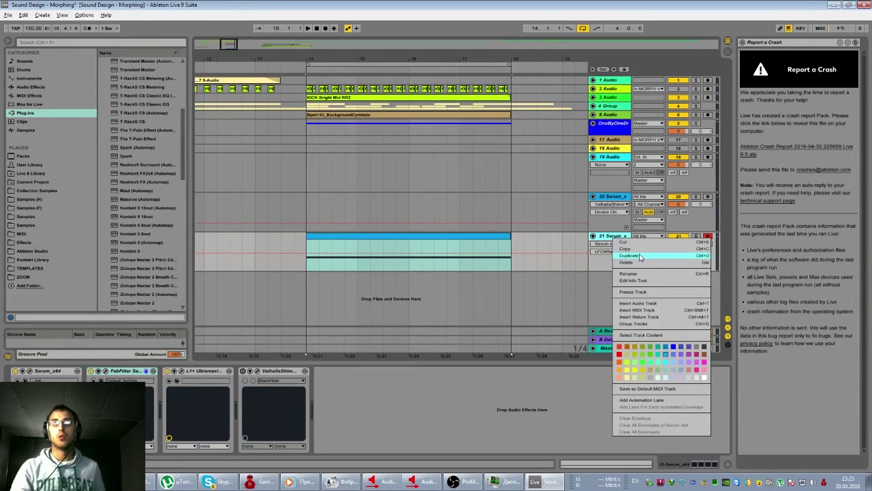
{"action": "left_click", "coordinate": [647, 256]}
{"action": "right_click", "coordinate": [618, 240]}
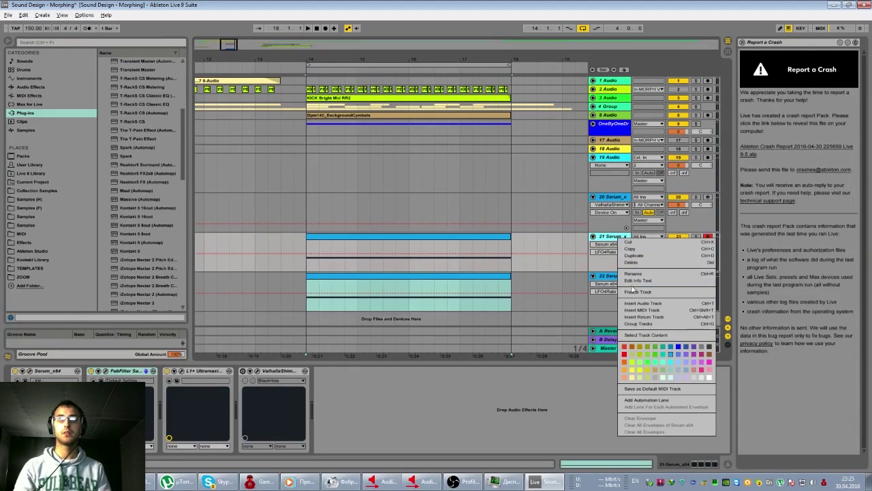
{"action": "left_click", "coordinate": [634, 291]}
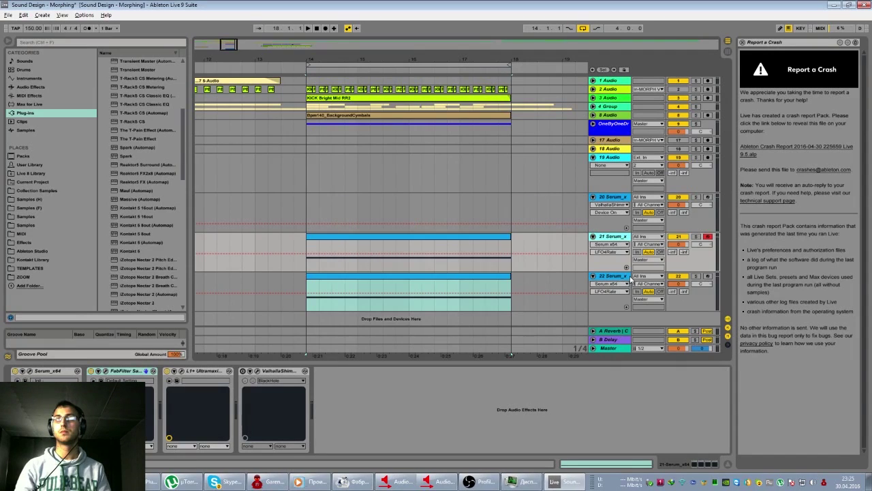
{"action": "right_click", "coordinate": [602, 239]}
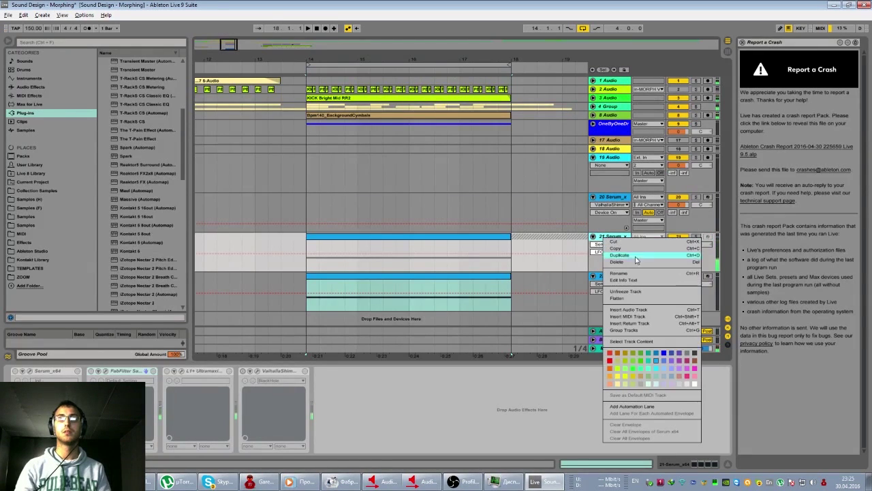
{"action": "left_click", "coordinate": [629, 300]}
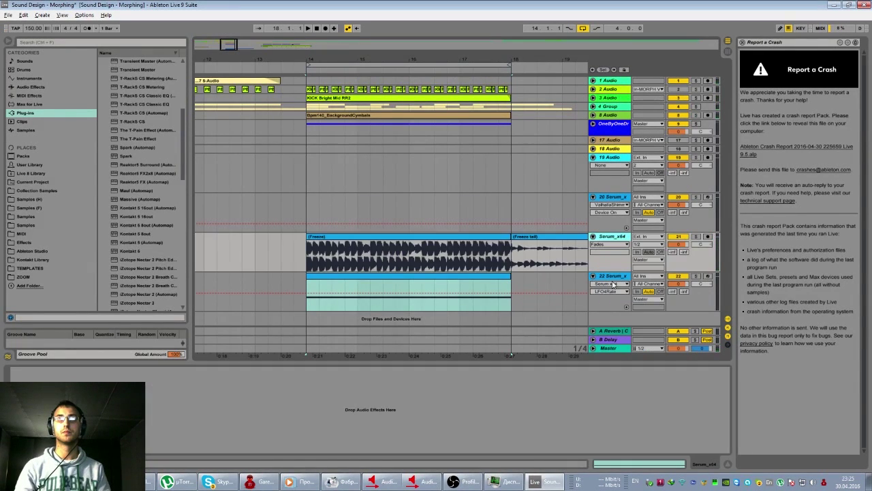
Step: Audition the flattened Serum audio soloed from bar 14, and solo and play track 22 for comparison
{"action": "left_click", "coordinate": [696, 236]}
{"action": "key", "text": "space"}
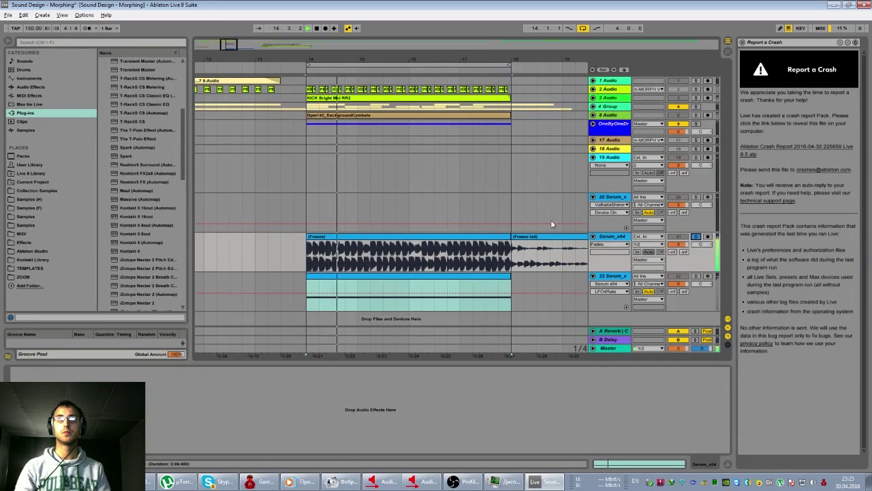
{"action": "left_click_drag", "start_coordinate": [236, 44], "coordinate": [227, 45]}
{"action": "key", "text": "space"}
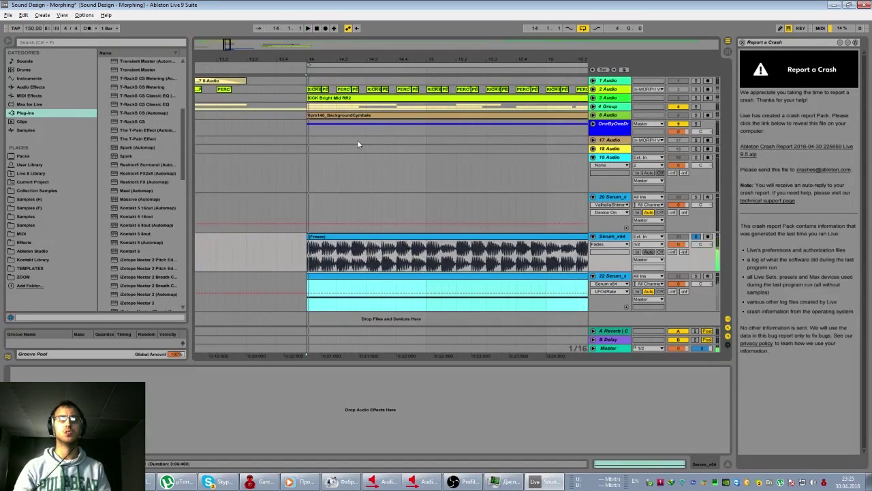
{"action": "left_click", "coordinate": [696, 275]}
{"action": "key", "text": "space"}
{"action": "key", "text": "space"}
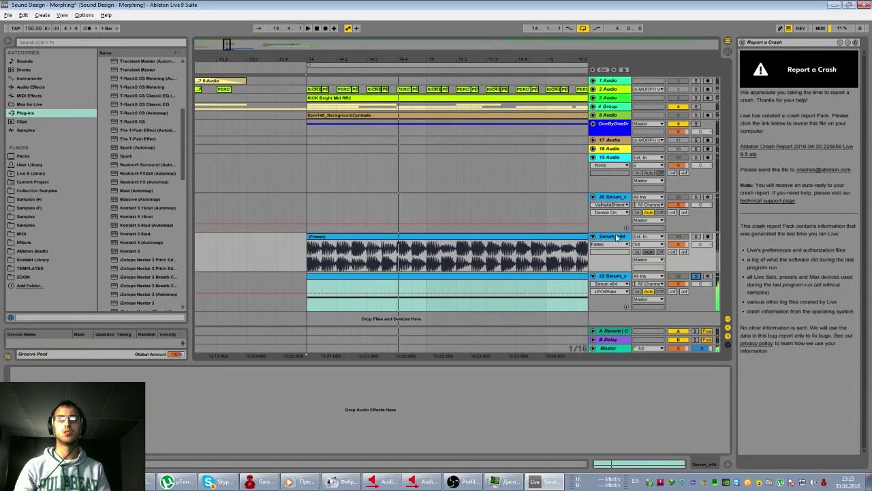
Step: Open track 22's Serum effects and assign Macro 1 to modulate the FX filter's cutoff
{"action": "left_click", "coordinate": [613, 275]}
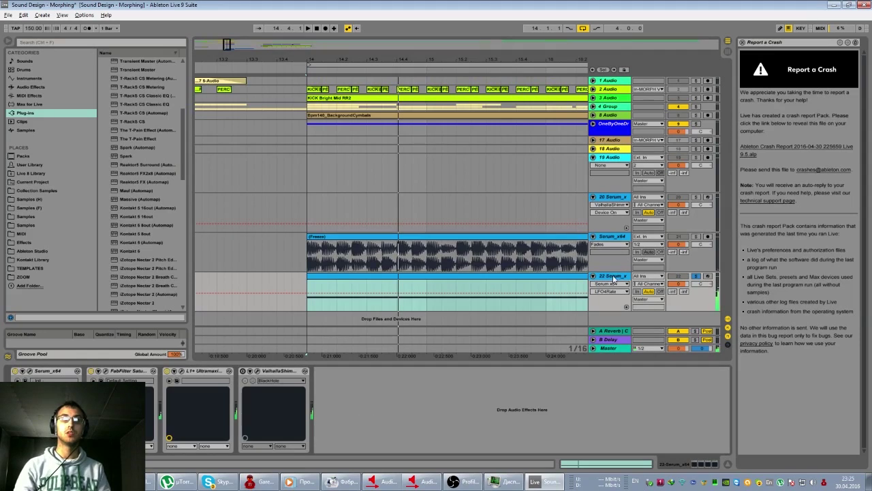
{"action": "left_click", "coordinate": [31, 372]}
{"action": "left_click", "coordinate": [339, 132]}
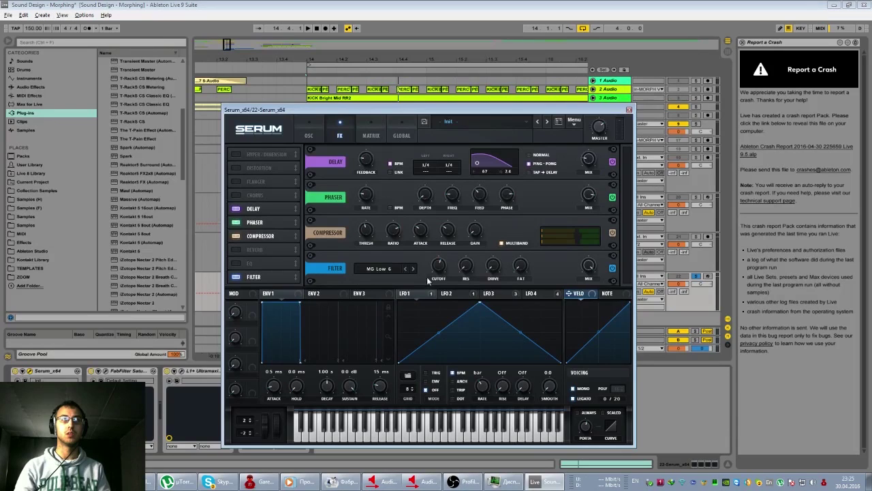
{"action": "left_click_drag", "start_coordinate": [251, 308], "coordinate": [437, 264]}
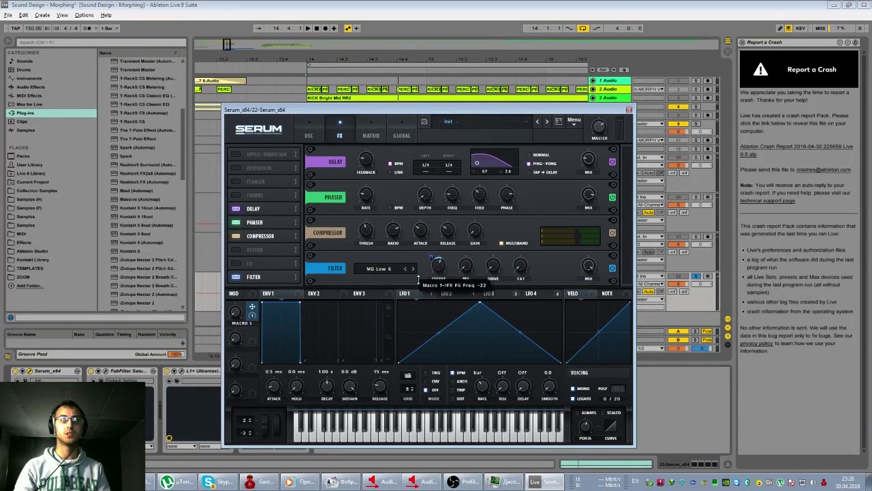
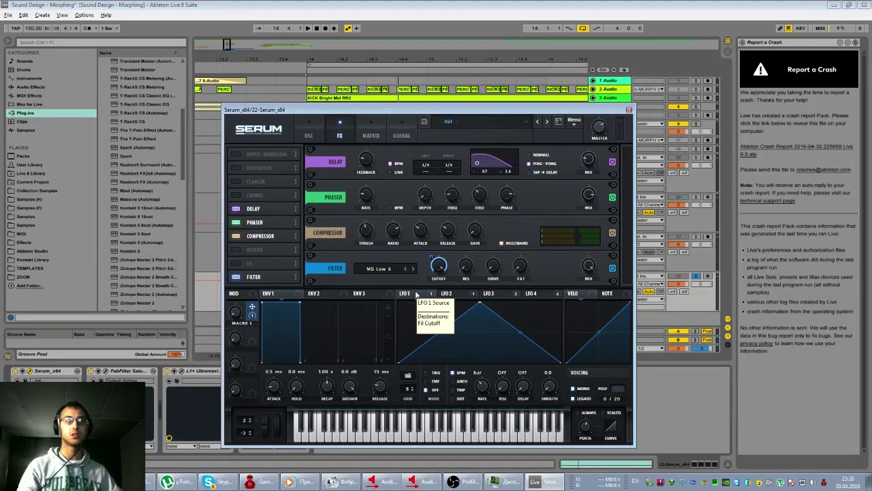
Step: Enable MIDI Learn for the Macro 1 knob that modulates the FX filter's cutoff
{"action": "right_click", "coordinate": [437, 262]}
{"action": "left_click", "coordinate": [466, 346]}
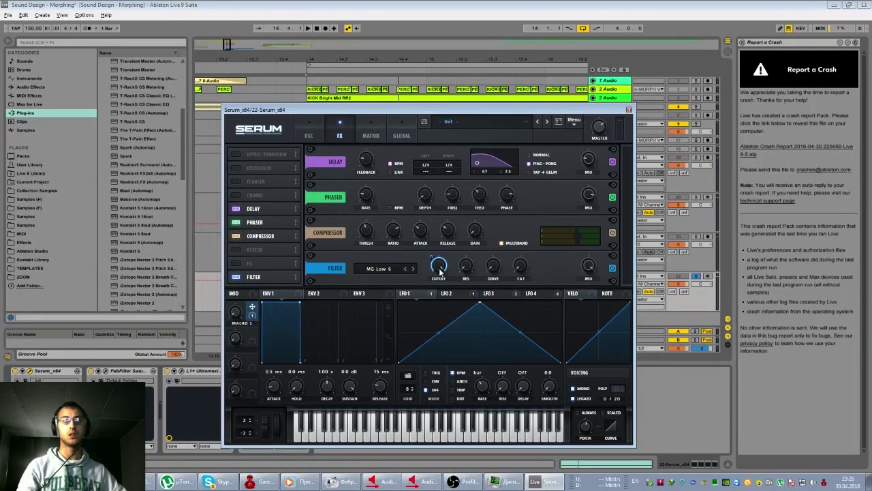
{"action": "right_click", "coordinate": [440, 268]}
{"action": "left_click", "coordinate": [477, 347]}
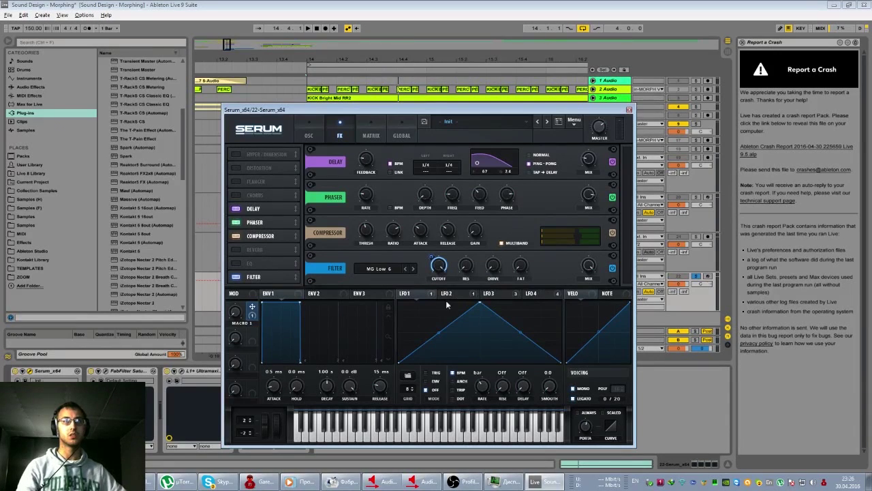
{"action": "right_click", "coordinate": [235, 314]}
{"action": "left_click", "coordinate": [269, 388]}
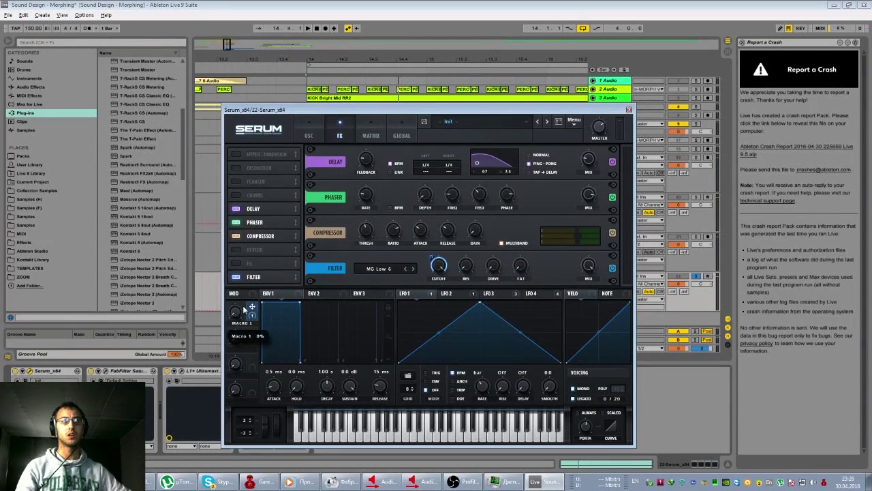
{"action": "right_click", "coordinate": [240, 310]}
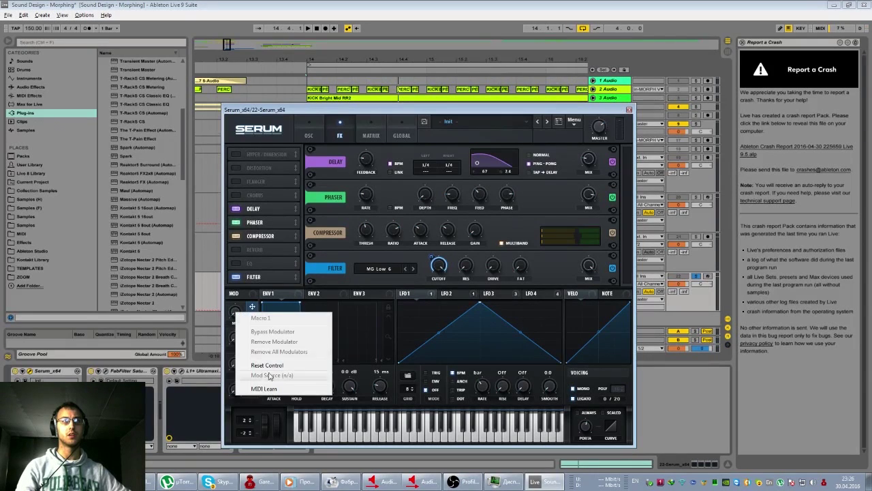
{"action": "left_click", "coordinate": [266, 389]}
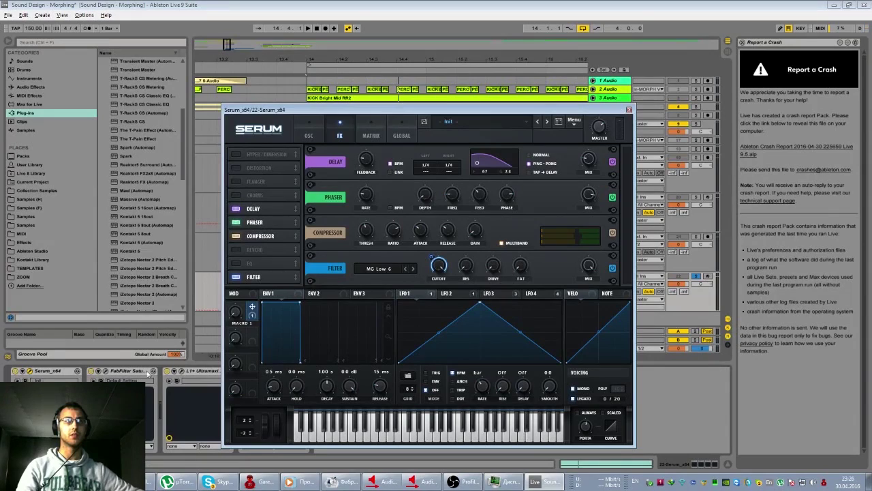
Step: Play the loop while raising Macro 1 to about 70% on track 22, and close the Serum editor
{"action": "mouse_move", "coordinate": [310, 116]}
{"action": "left_mouse_down"}
{"action": "mouse_move", "coordinate": [355, 123]}
{"action": "mouse_move", "coordinate": [326, 121]}
{"action": "left_mouse_up"}
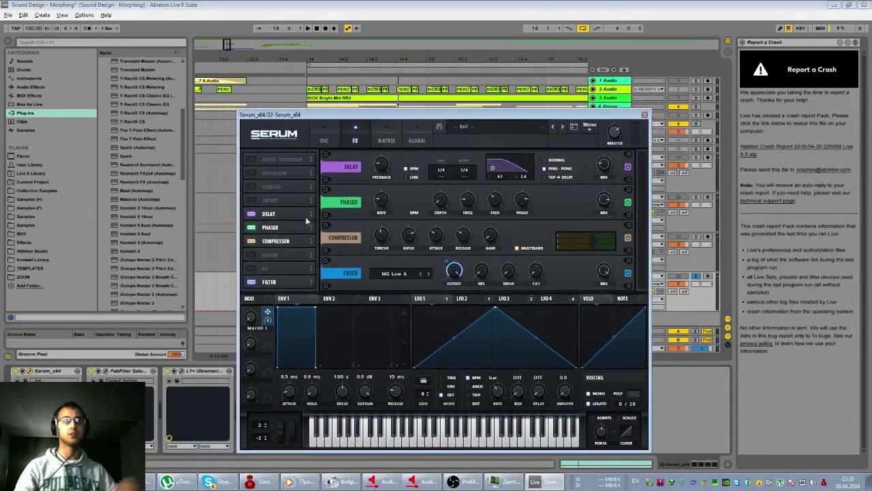
{"action": "key", "text": "space"}
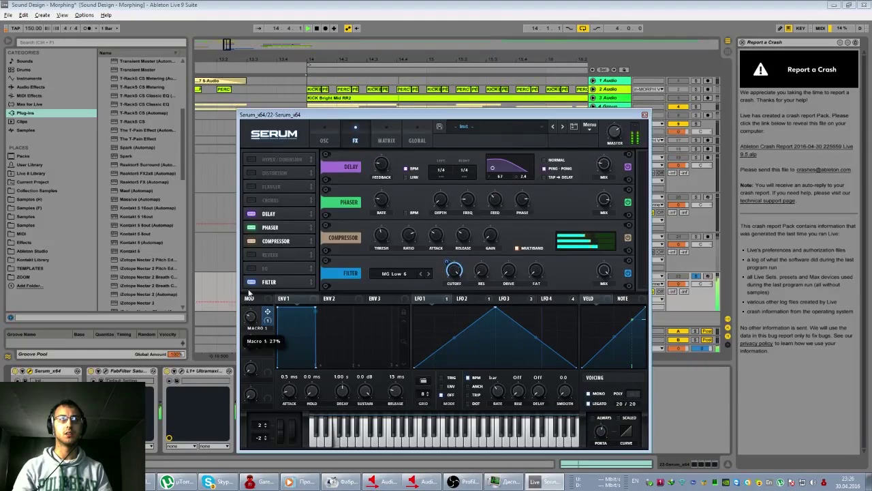
{"action": "left_click_drag", "start_coordinate": [243, 304], "coordinate": [266, 261]}
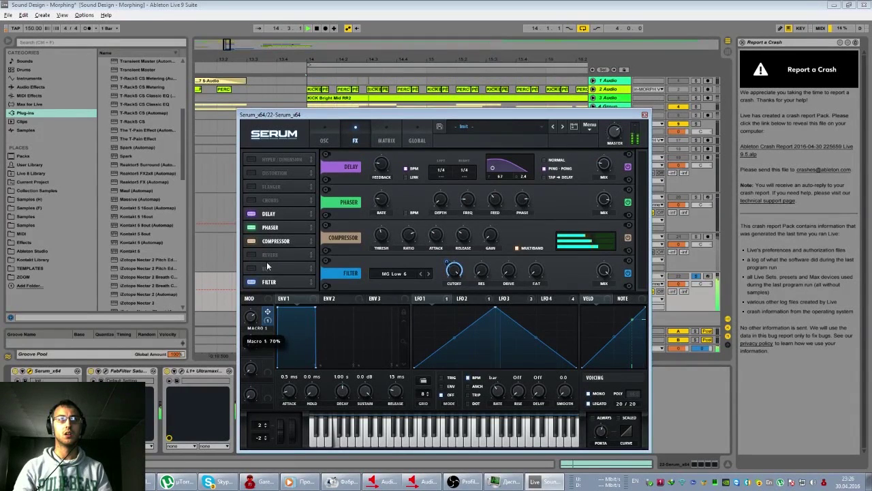
{"action": "left_click", "coordinate": [645, 114]}
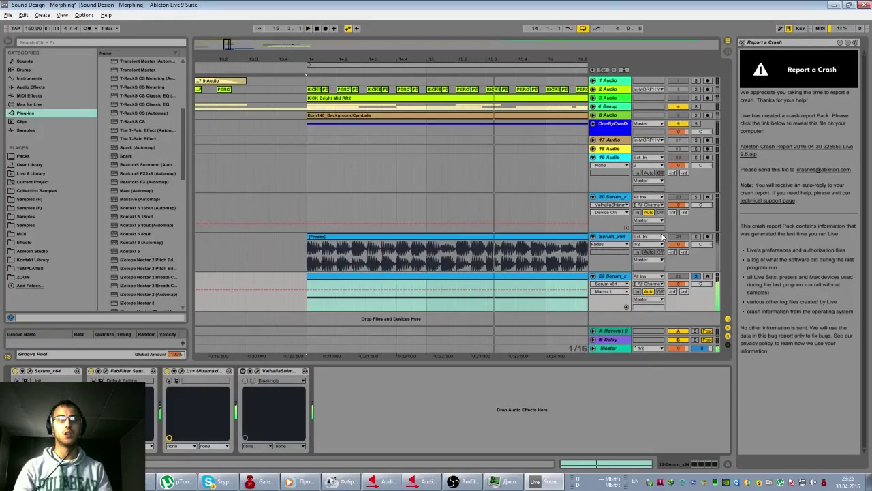
Step: Duplicate track 22 and open the Serum editor on the original track
{"action": "right_click", "coordinate": [619, 278]}
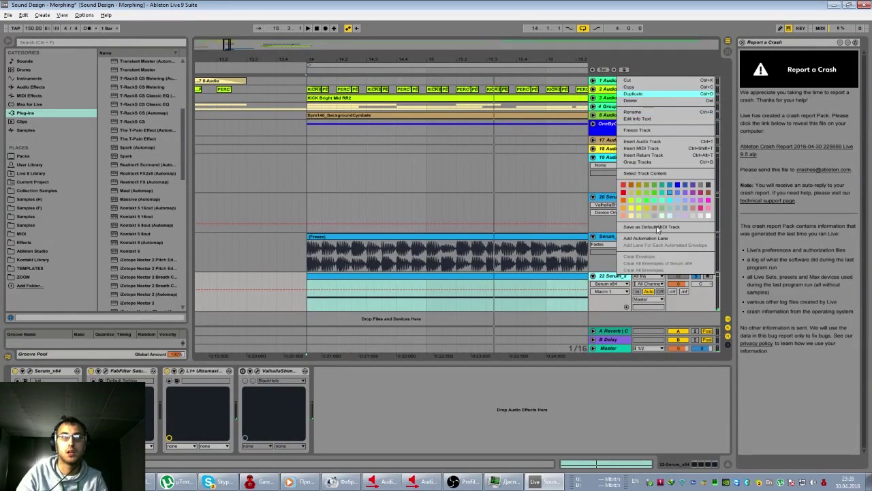
{"action": "right_click", "coordinate": [618, 251]}
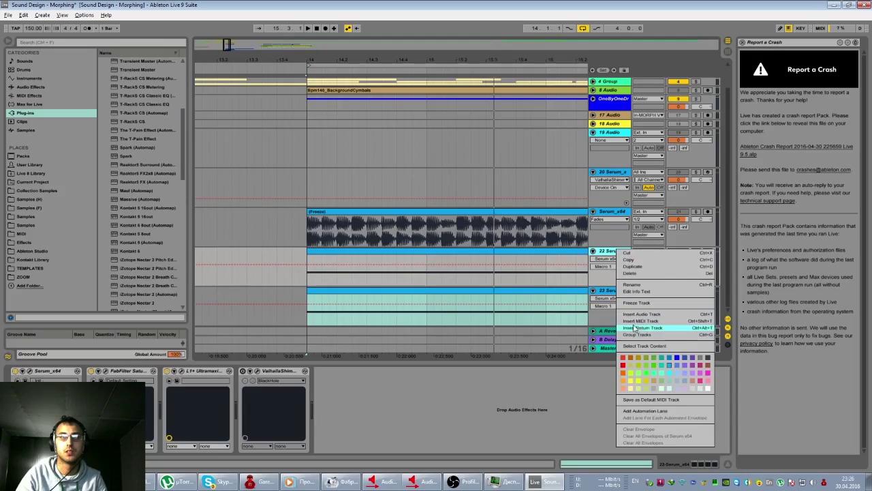
{"action": "left_click", "coordinate": [608, 252]}
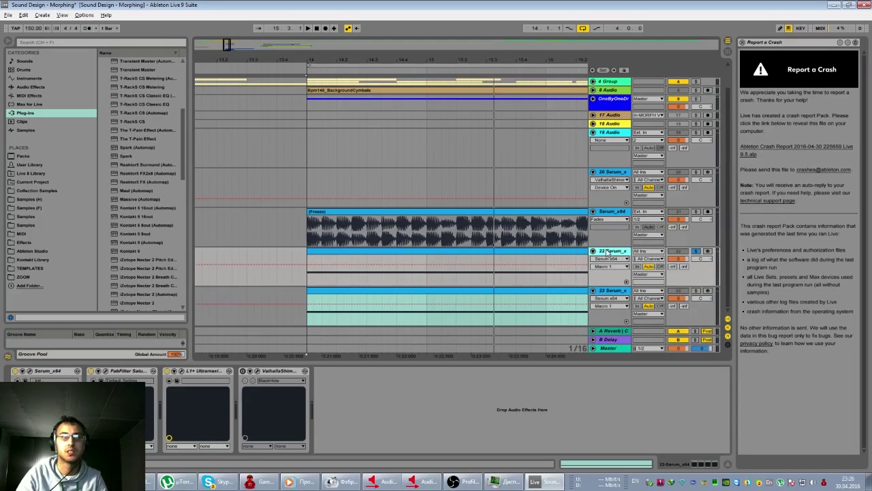
{"action": "left_click", "coordinate": [30, 371]}
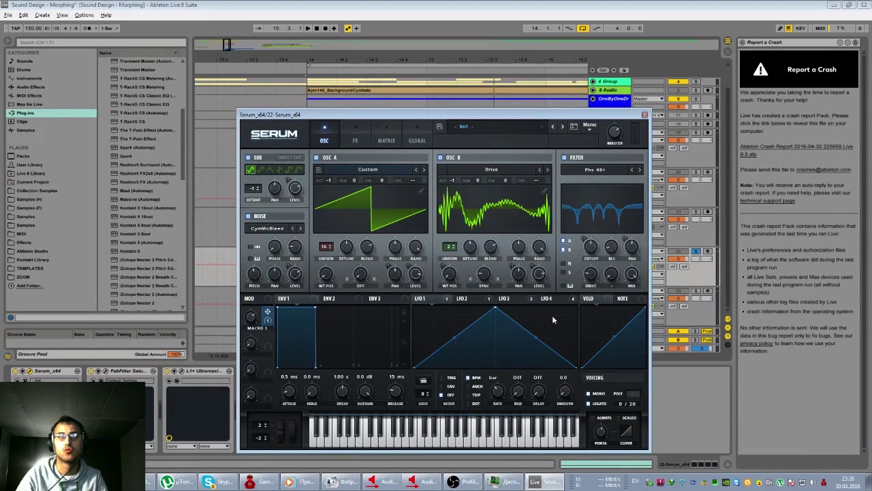
Step: Set LFO 4's rate to 1/16 in track 22's Serum and close the editor
{"action": "left_click", "coordinate": [552, 299]}
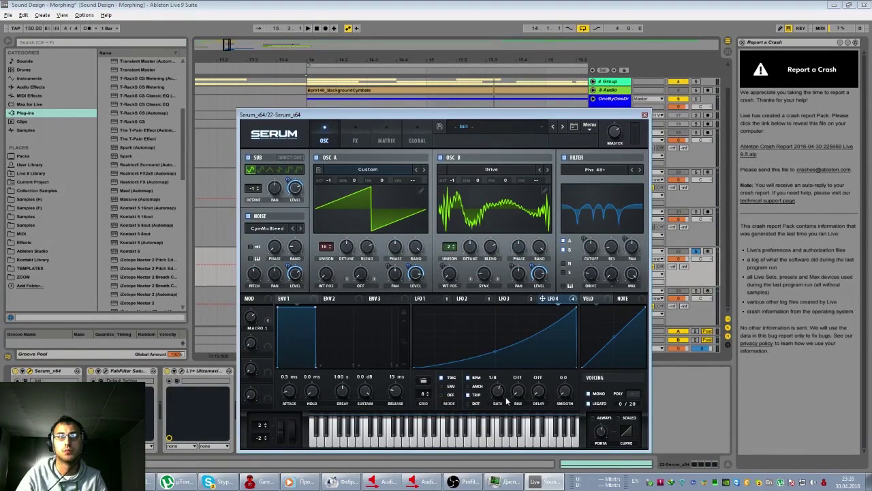
{"action": "left_click_drag", "start_coordinate": [497, 390], "coordinate": [498, 387]}
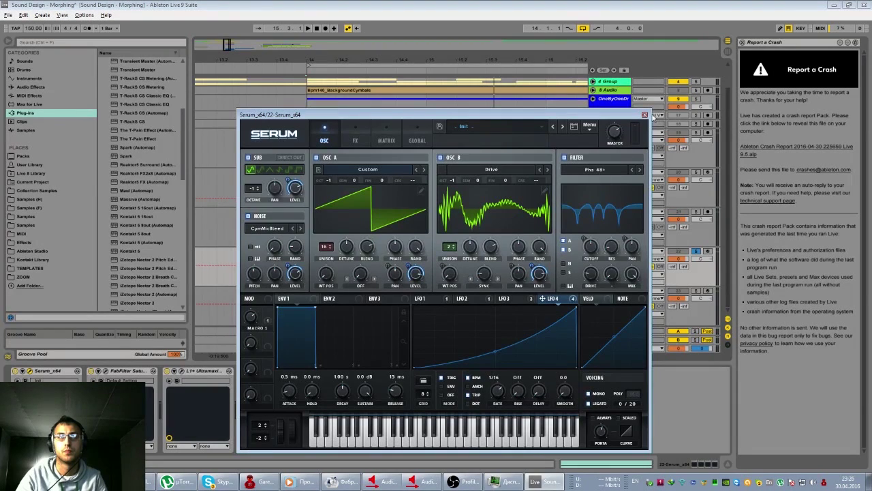
{"action": "left_click", "coordinate": [645, 114]}
Step: Open the Serum editor on track 23, bypass all LFO 4 destinations and play the loop
{"action": "left_click", "coordinate": [613, 290]}
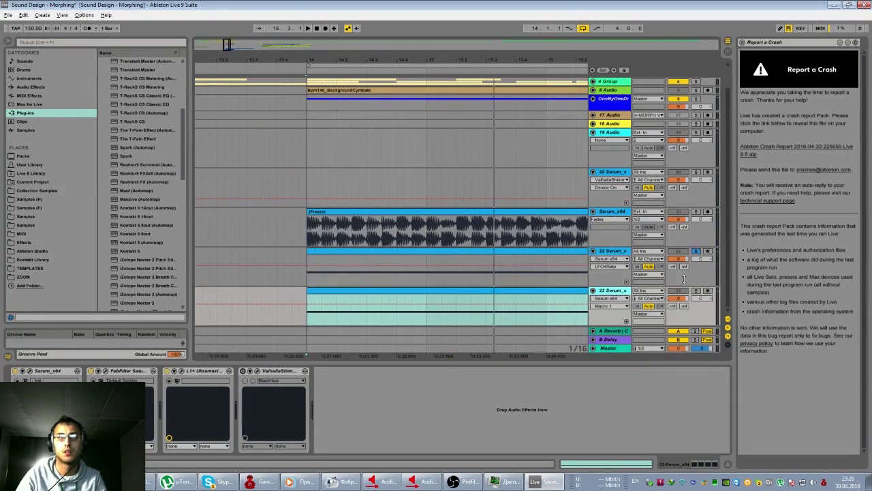
{"action": "left_click", "coordinate": [29, 371]}
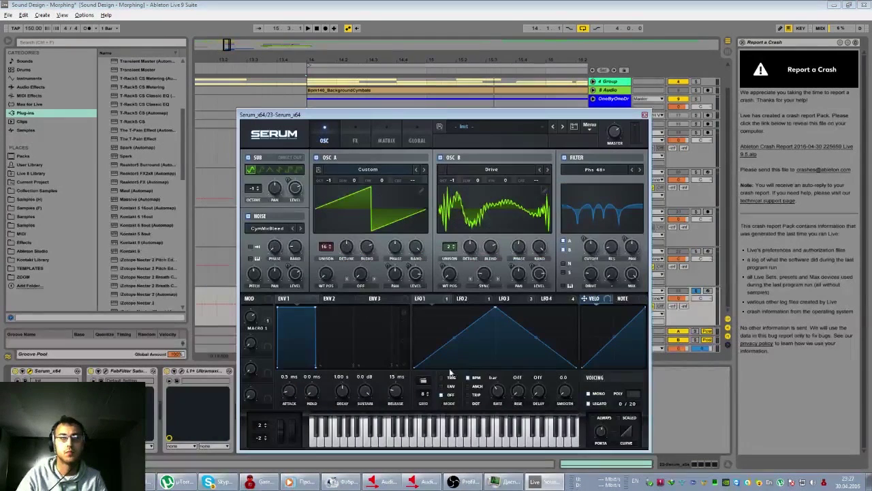
{"action": "left_click", "coordinate": [552, 298]}
{"action": "right_click", "coordinate": [542, 299]}
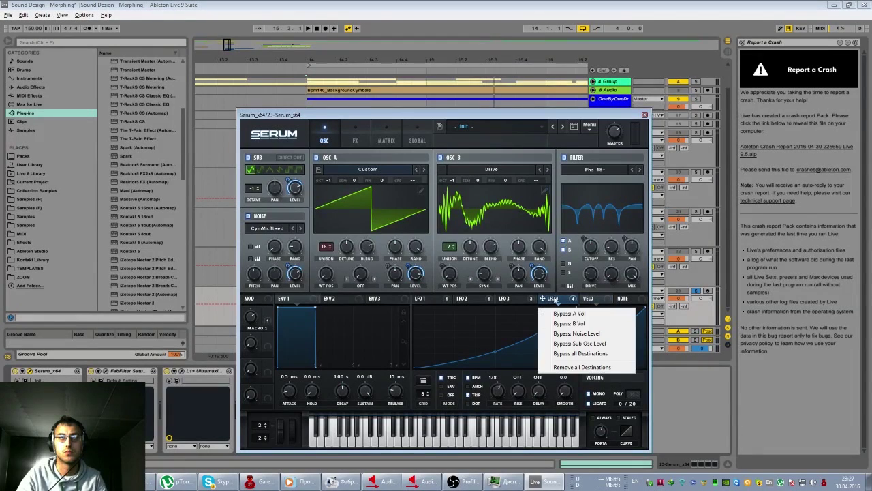
{"action": "left_click", "coordinate": [580, 355]}
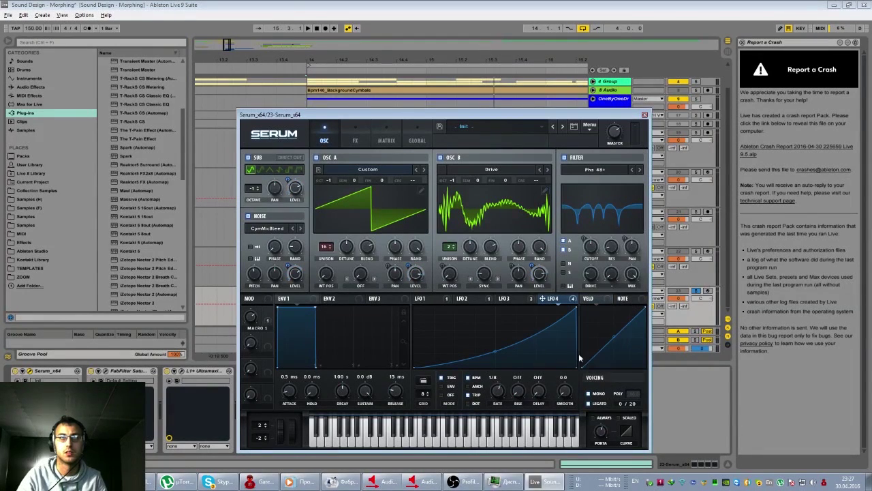
{"action": "key", "text": "space"}
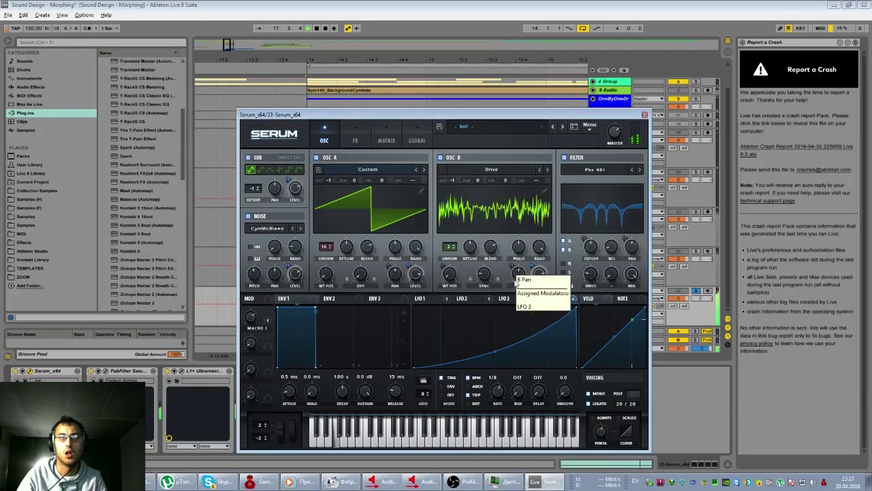
Step: Reactivate LFO 4's bypassed destinations and reshape its curve into a rounded rise that falls away after the midpoint
{"action": "right_click", "coordinate": [552, 300]}
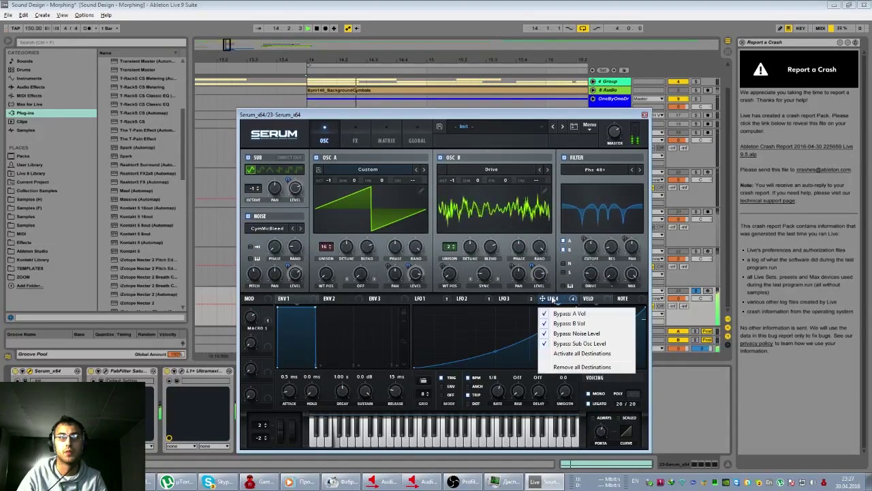
{"action": "left_click", "coordinate": [572, 335]}
{"action": "left_click_drag", "start_coordinate": [498, 346], "coordinate": [494, 314]}
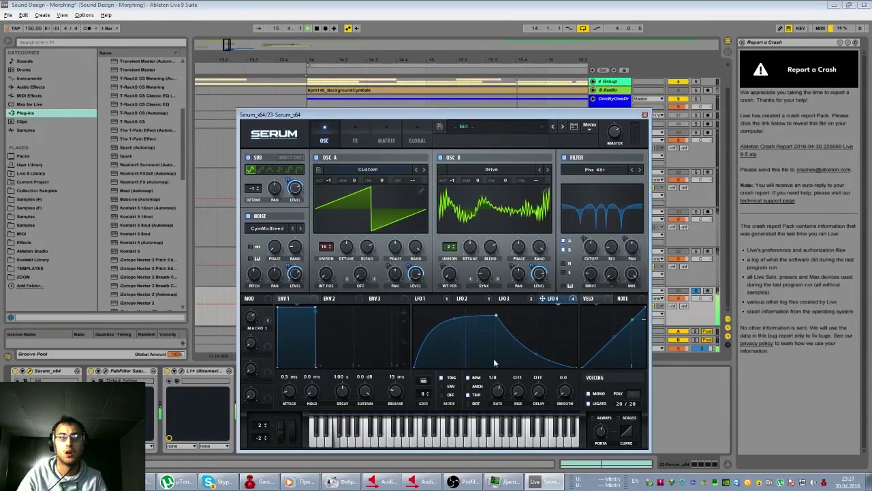
Step: Slow LFO 4's rate to 1 bar while listening to the loop, and close track 23's Serum editor
{"action": "left_click_drag", "start_coordinate": [498, 407], "coordinate": [498, 418]}
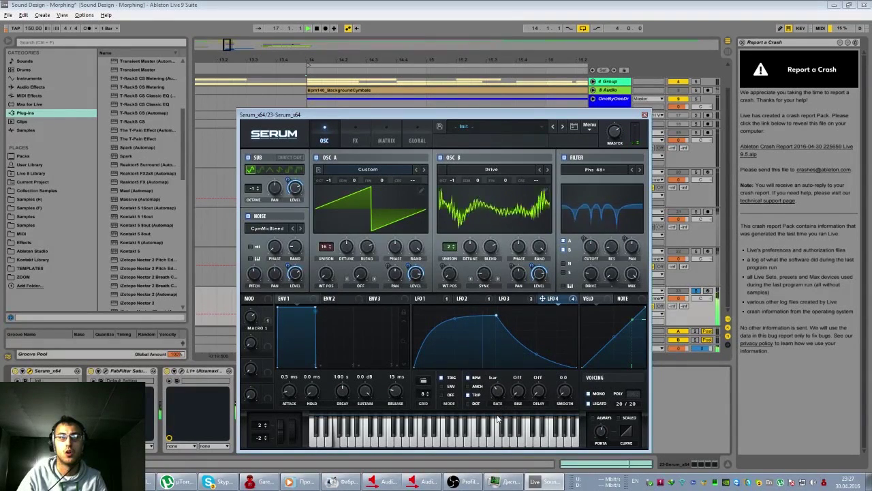
{"action": "left_click_drag", "start_coordinate": [498, 414], "coordinate": [498, 426]}
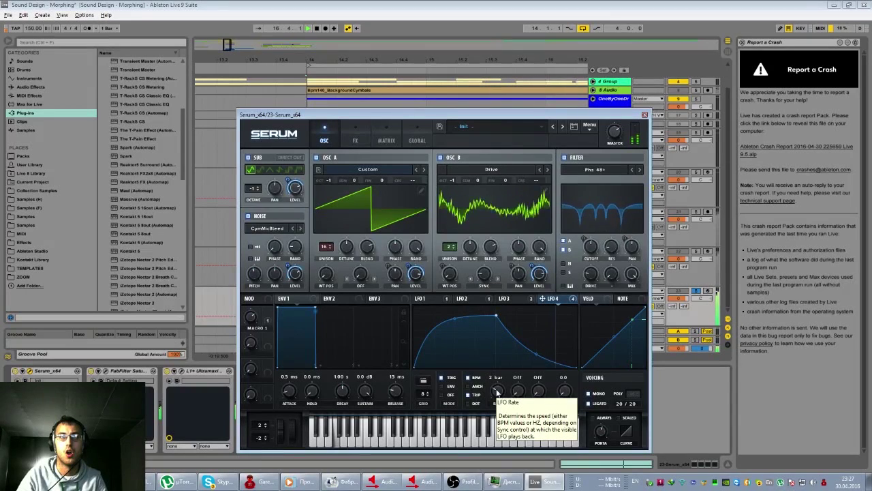
{"action": "left_click_drag", "start_coordinate": [498, 392], "coordinate": [499, 388]}
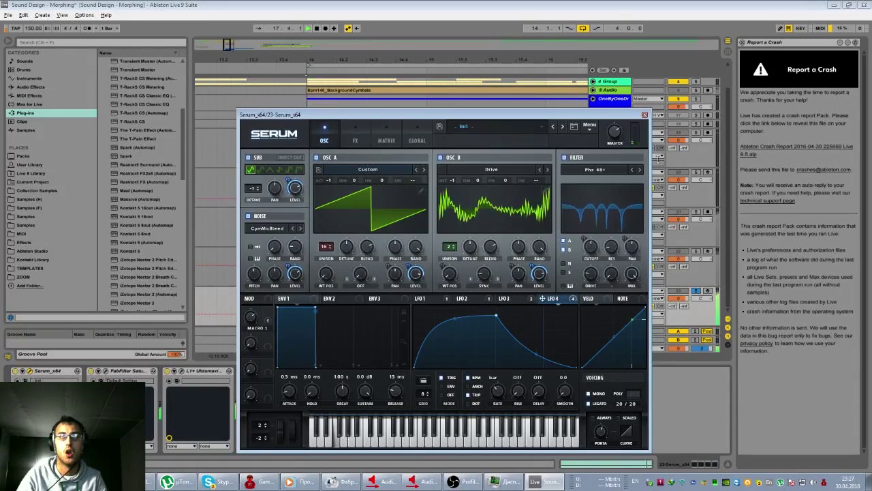
{"action": "left_click", "coordinate": [645, 114]}
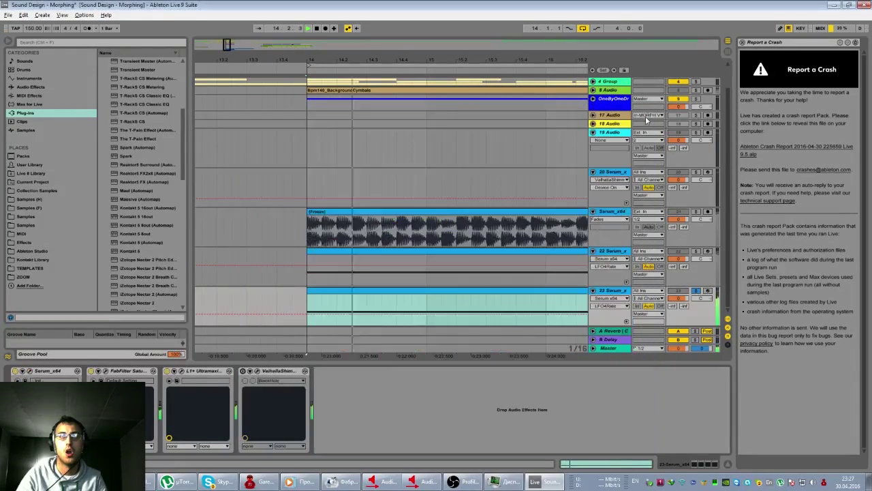
Step: Duplicate track 23 and save the Live set
{"action": "right_click", "coordinate": [623, 296]}
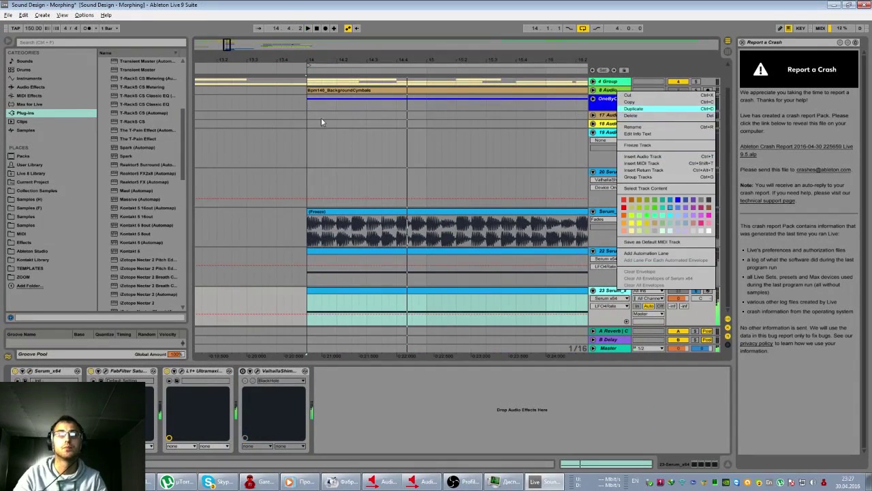
{"action": "left_click", "coordinate": [8, 15]}
{"action": "left_click", "coordinate": [30, 96]}
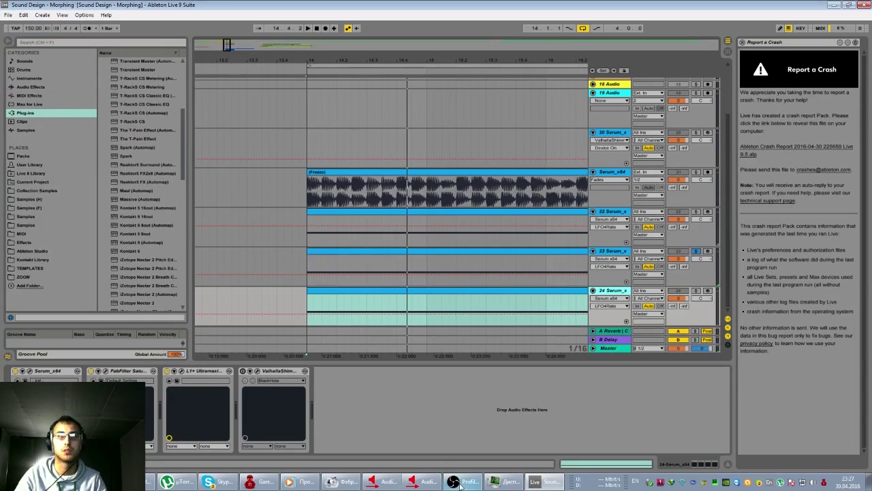
Step: Check the Open Broadcaster Software and Audio Repeater windows, and return to Ableton Live
{"action": "left_click", "coordinate": [463, 482]}
{"action": "left_click", "coordinate": [430, 482]}
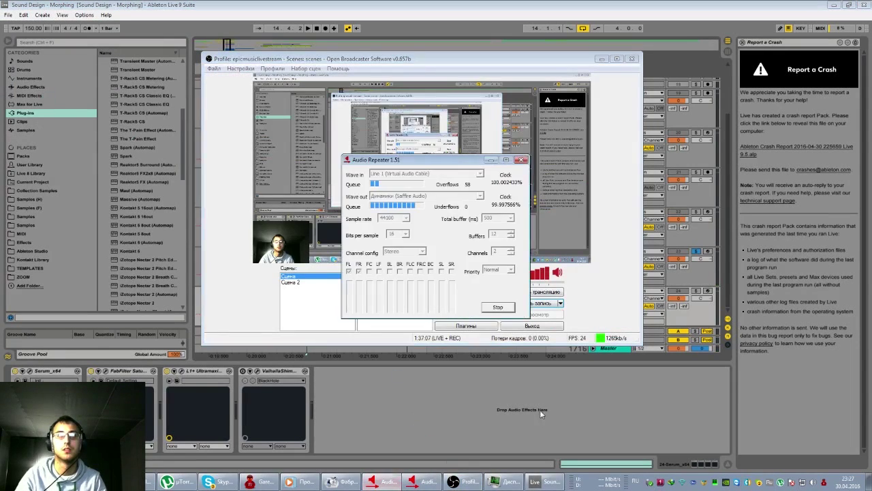
{"action": "left_click", "coordinate": [570, 406]}
Step: Freeze and flatten Serum track 23 to turn it into audio
{"action": "right_click", "coordinate": [615, 253]}
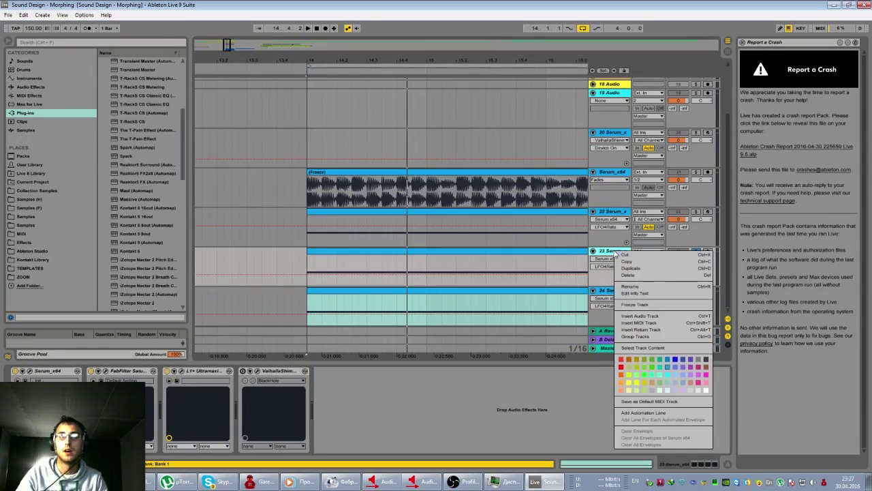
{"action": "key", "text": "Escape"}
{"action": "left_click", "coordinate": [674, 295]}
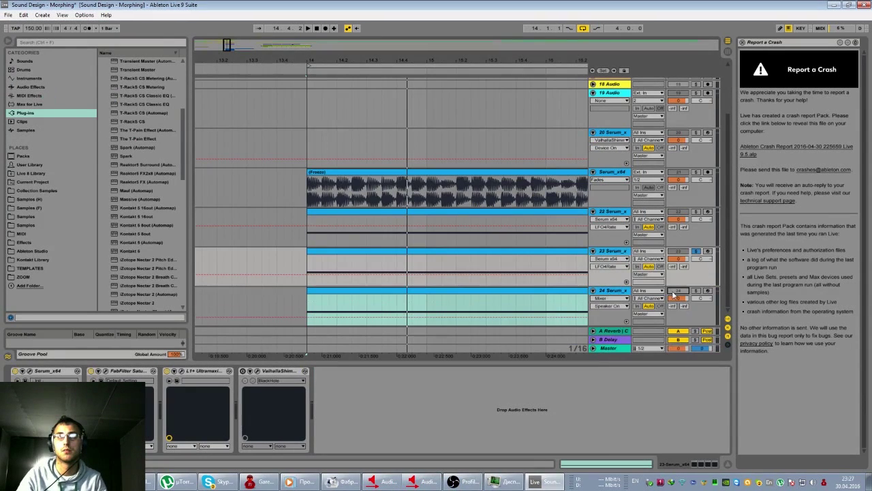
{"action": "right_click", "coordinate": [613, 254]}
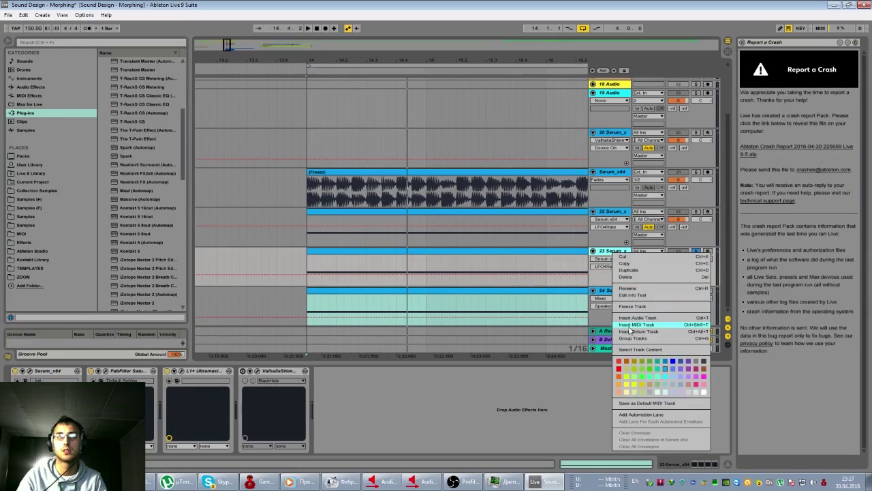
{"action": "left_click", "coordinate": [634, 306]}
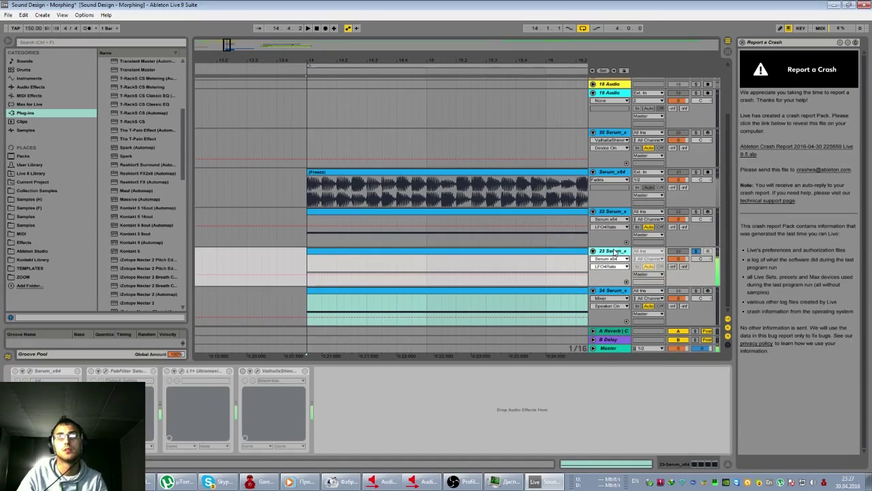
{"action": "right_click", "coordinate": [615, 252]}
{"action": "left_click", "coordinate": [641, 311]}
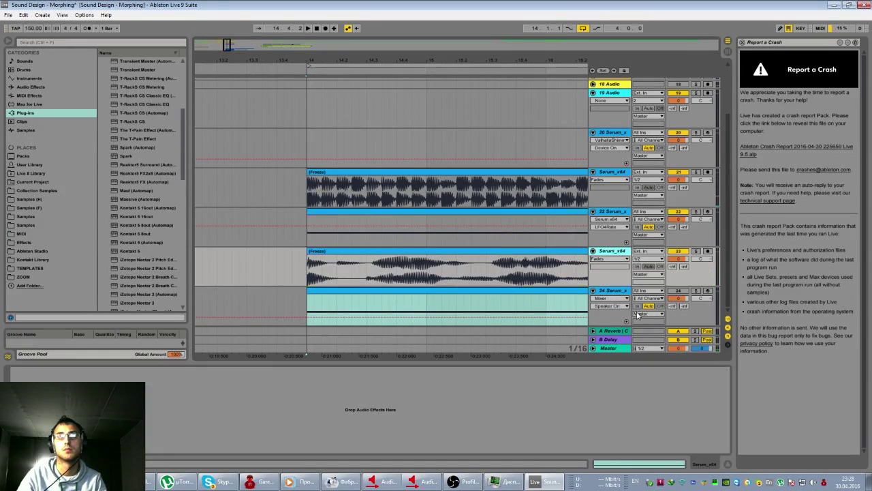
Step: Freeze and flatten Serum track 22 to turn it into audio
{"action": "right_click", "coordinate": [624, 230]}
{"action": "left_click", "coordinate": [640, 266]}
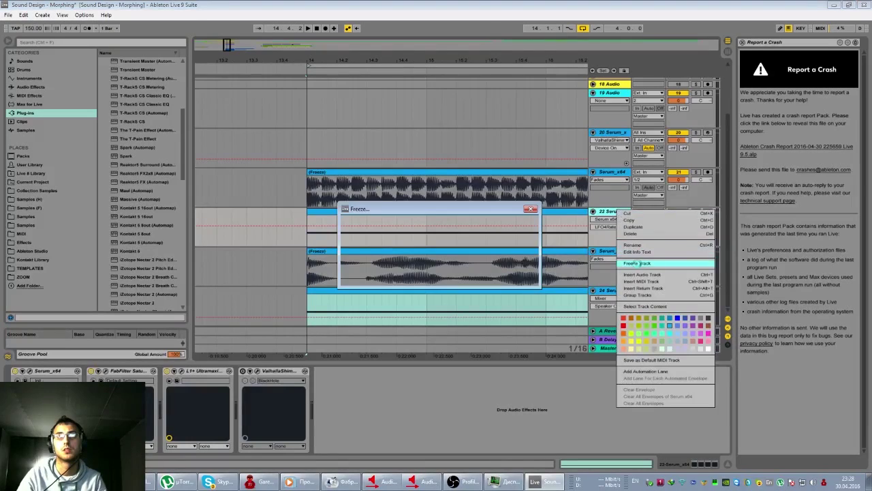
{"action": "right_click", "coordinate": [625, 214]}
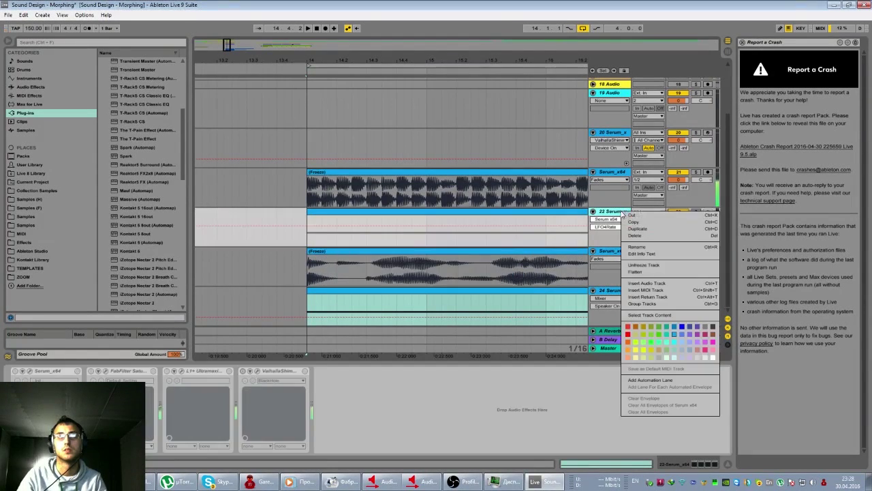
{"action": "left_click", "coordinate": [634, 272]}
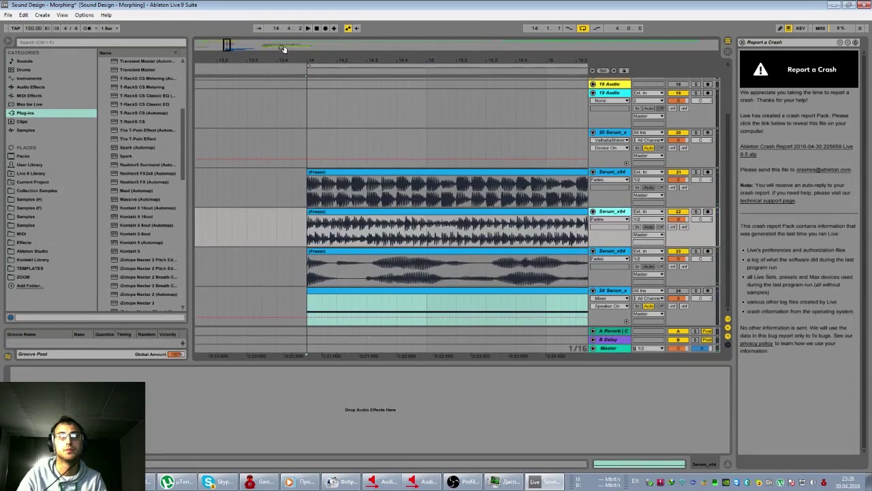
Step: Delete the main frozen clips between bars 14 and 18 on audio tracks 21 to 23, keeping the freeze tails
{"action": "left_click_drag", "start_coordinate": [226, 45], "coordinate": [229, 45]}
{"action": "left_click_drag", "start_coordinate": [366, 60], "coordinate": [367, 64]}
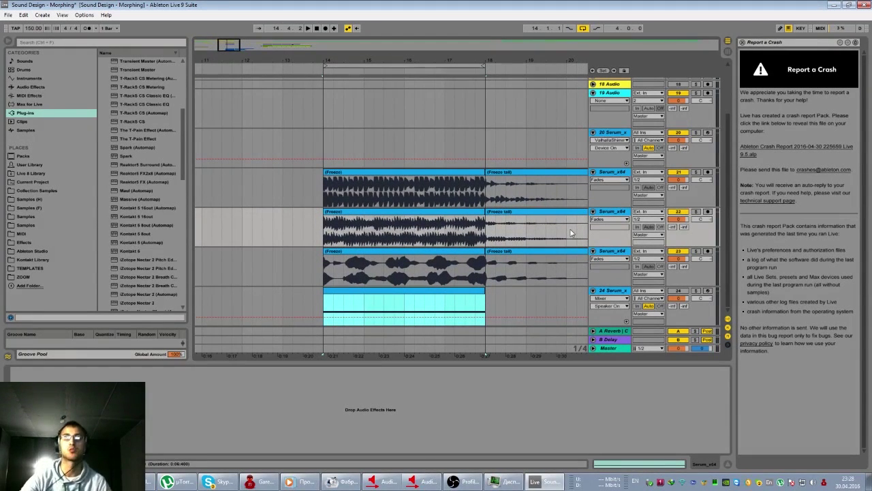
{"action": "left_click_drag", "start_coordinate": [486, 270], "coordinate": [324, 195]}
{"action": "left_click_drag", "start_coordinate": [467, 60], "coordinate": [430, 32]}
Step: Move track 21's freeze tail clip back to start at bar 14
{"action": "left_click", "coordinate": [407, 251], "text": "shift"}
{"action": "left_click", "coordinate": [406, 251], "text": "shift"}
{"action": "left_click_drag", "start_coordinate": [407, 251], "coordinate": [286, 251]}
{"action": "left_click_drag", "start_coordinate": [214, 45], "coordinate": [225, 59]}
{"action": "left_click_drag", "start_coordinate": [455, 171], "coordinate": [297, 172]}
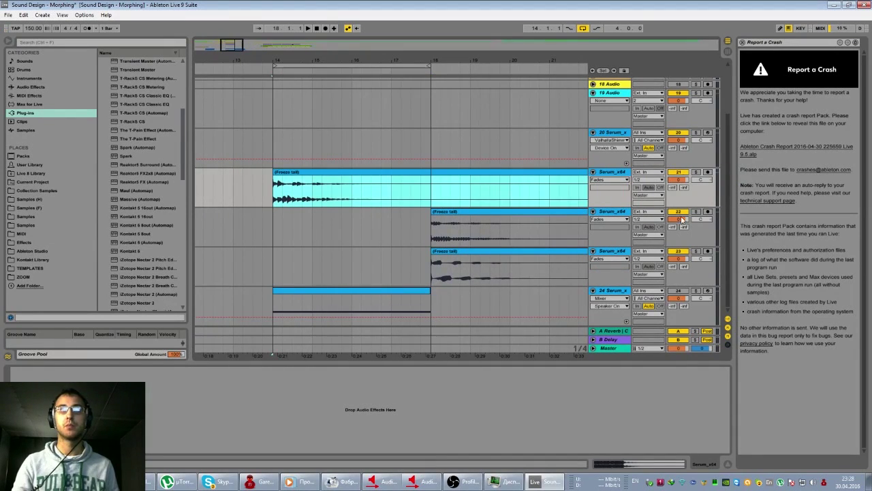
Step: Play track 21's tail in solo, and move track 22's freeze tail to start at bar 15
{"action": "key", "text": "space"}
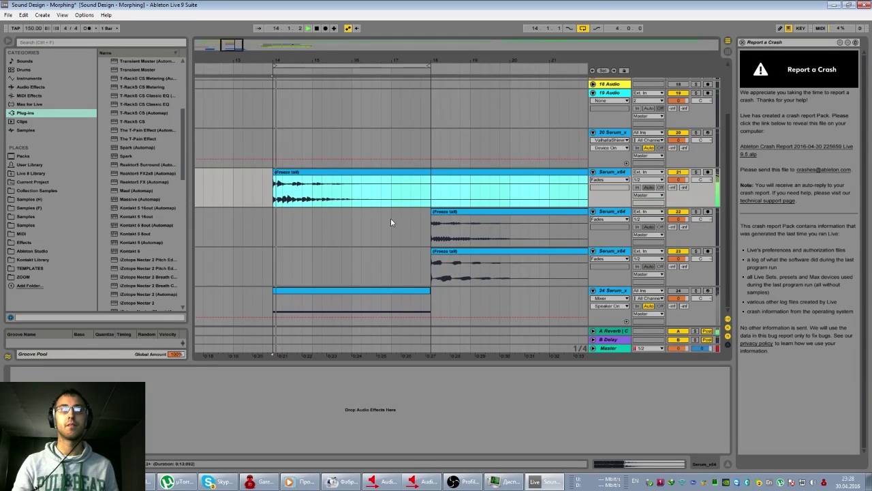
{"action": "left_click", "coordinate": [695, 173]}
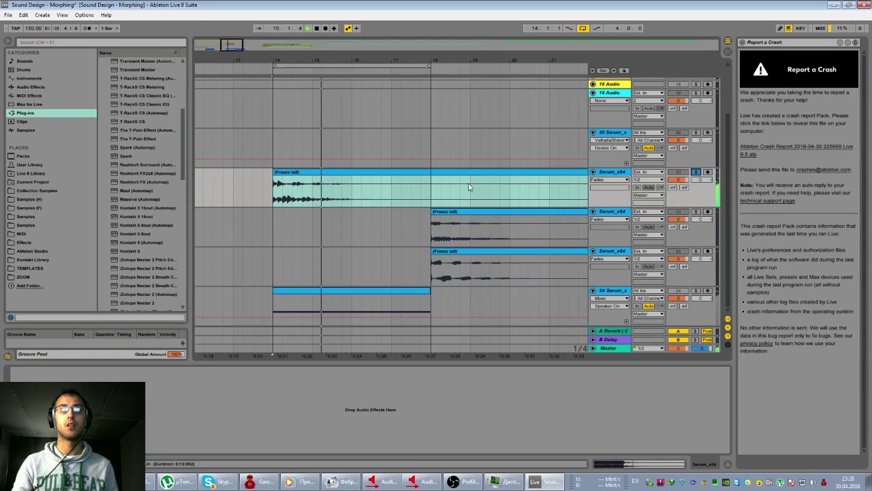
{"action": "left_click_drag", "start_coordinate": [435, 211], "coordinate": [333, 212]}
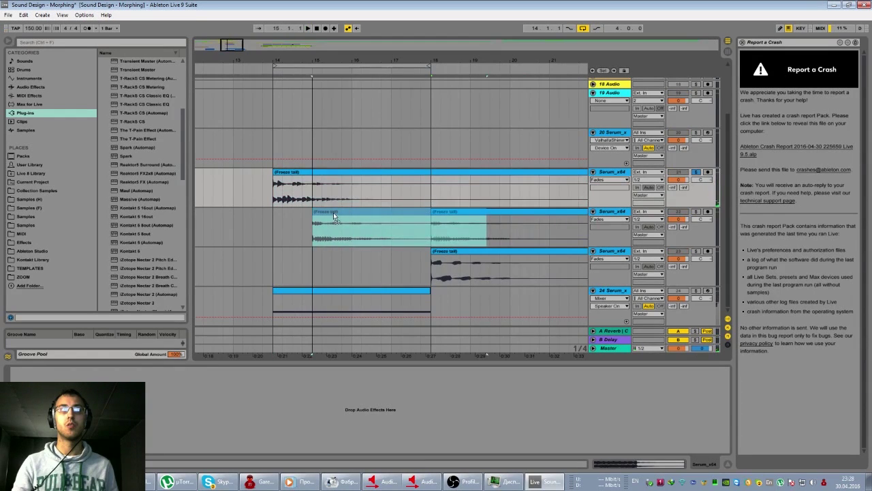
{"action": "key", "text": "space"}
Step: Solo track 22 together with track 21 and play both tails from bar 14
{"action": "left_click", "coordinate": [292, 199]}
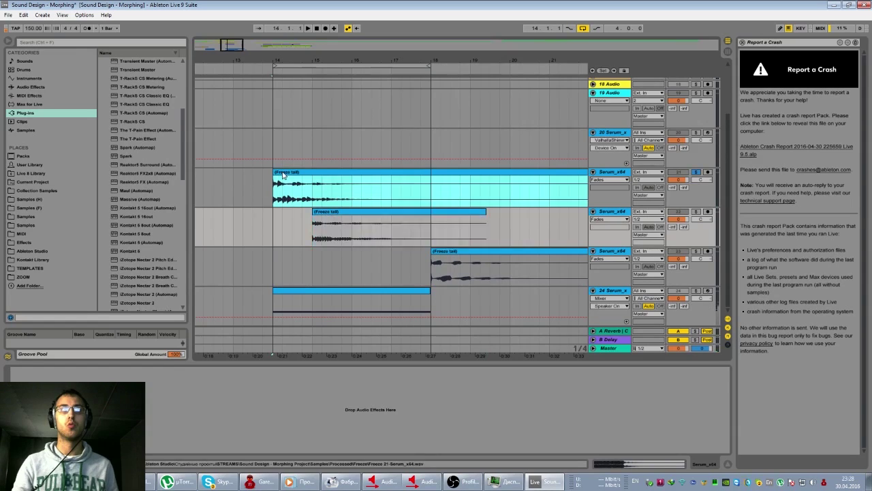
{"action": "left_click", "coordinate": [695, 211]}
{"action": "key", "text": "space"}
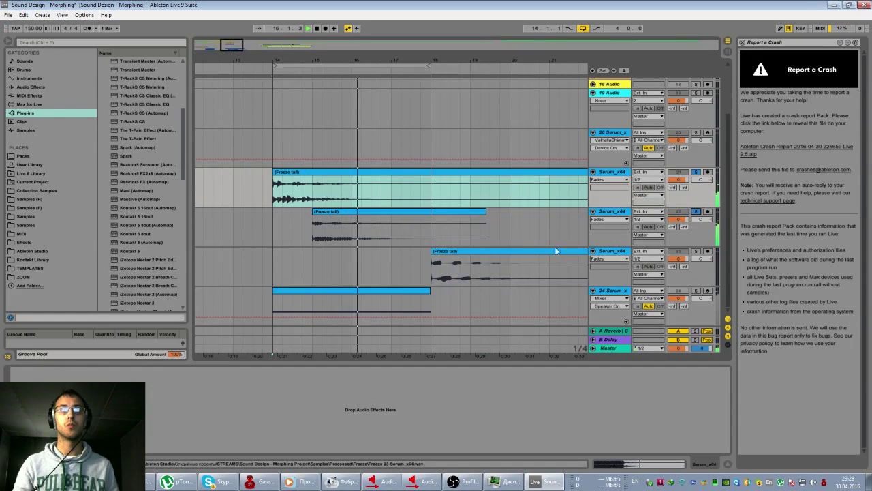
Step: Shift track 22's tail one bar later, extend the clip's start back to bar 15, and play the result
{"action": "key", "text": "space"}
{"action": "key", "text": "space"}
{"action": "left_click_drag", "start_coordinate": [313, 212], "coordinate": [332, 213]}
{"action": "key", "text": "space"}
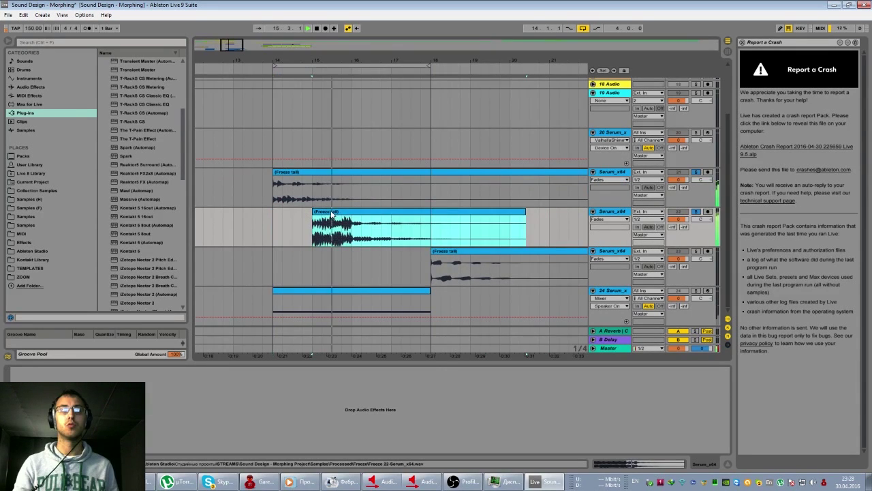
Step: Solo the 4 Group track and play it from bar 14 on its own
{"action": "scroll", "coordinate": [347, 187], "scroll_direction": "up", "scroll_amount": 3}
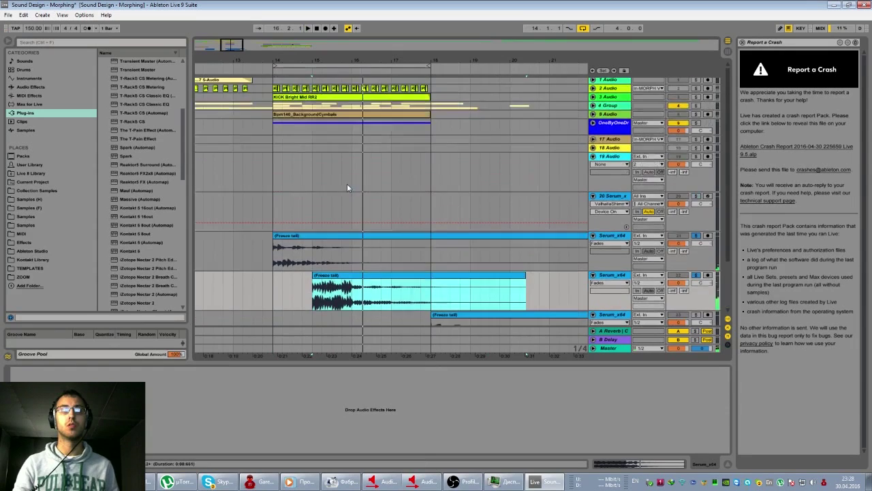
{"action": "left_click", "coordinate": [697, 108]}
{"action": "key", "text": "space"}
{"action": "key", "text": "space"}
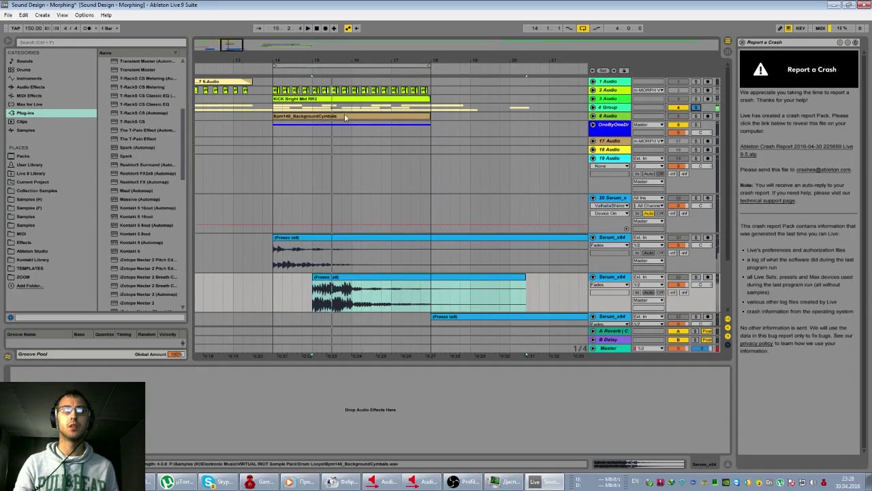
{"action": "left_click", "coordinate": [271, 129]}
{"action": "key", "text": "space"}
{"action": "left_click_drag", "start_coordinate": [232, 47], "coordinate": [228, 62]}
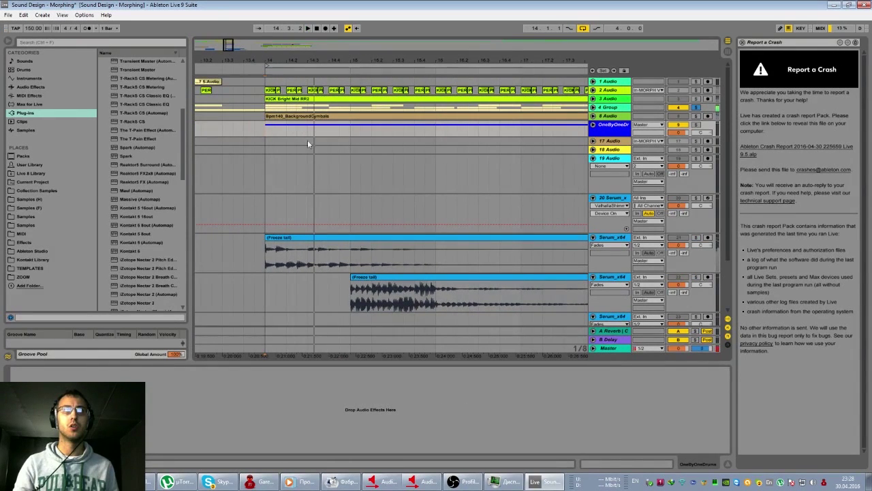
Step: Move track 22's tail to 14.3, cut off its first half bar, and shift the remainder back to start at 14.3
{"action": "left_click_drag", "start_coordinate": [357, 277], "coordinate": [313, 277]}
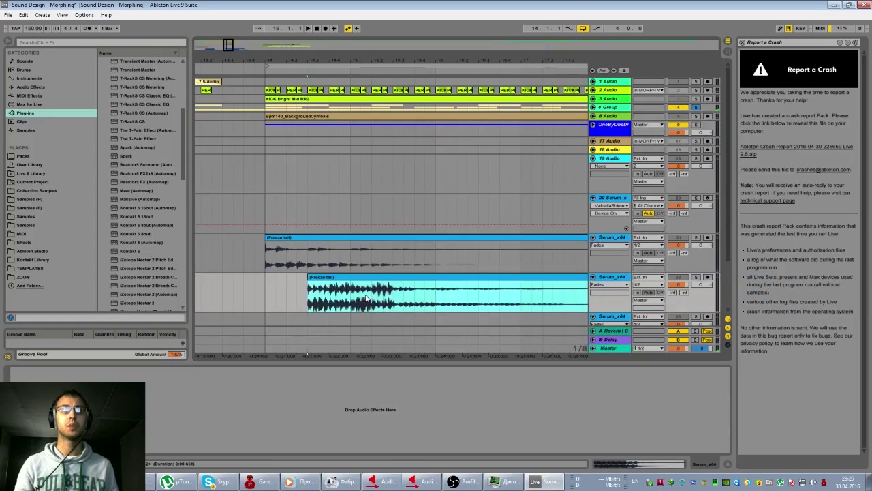
{"action": "left_click_drag", "start_coordinate": [352, 292], "coordinate": [308, 294]}
{"action": "key", "text": "Delete"}
{"action": "left_click_drag", "start_coordinate": [371, 278], "coordinate": [324, 279]}
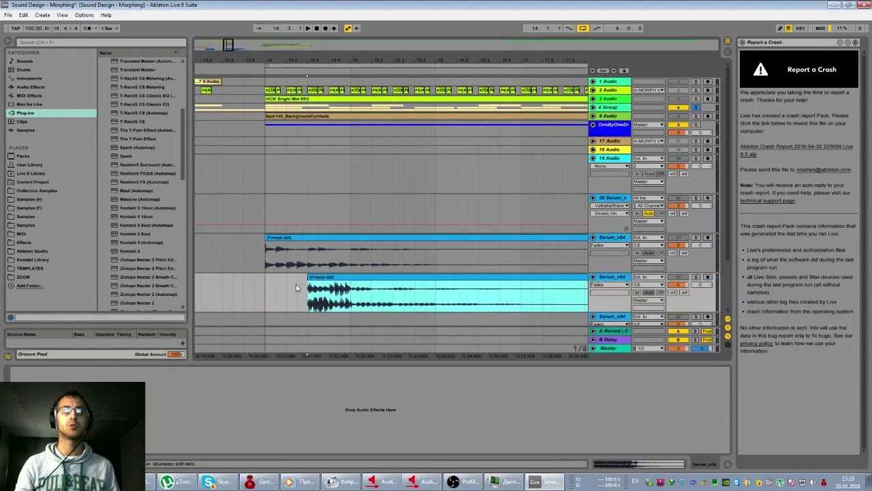
Step: Make track 21's tail start at 14.3, play from bar 14, and place track 22's tail at 15.3
{"action": "left_click", "coordinate": [288, 237]}
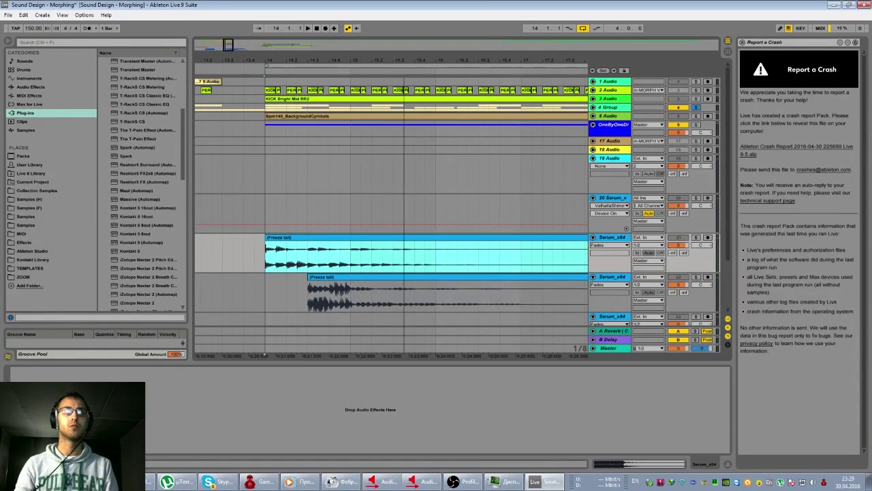
{"action": "left_click_drag", "start_coordinate": [404, 61], "coordinate": [404, 28]}
{"action": "mouse_move", "coordinate": [387, 238]}
{"action": "left_mouse_down"}
{"action": "mouse_move", "coordinate": [403, 244]}
{"action": "mouse_move", "coordinate": [394, 244]}
{"action": "left_mouse_up"}
{"action": "left_click_drag", "start_coordinate": [397, 279], "coordinate": [440, 277]}
{"action": "left_click_drag", "start_coordinate": [224, 46], "coordinate": [231, 73]}
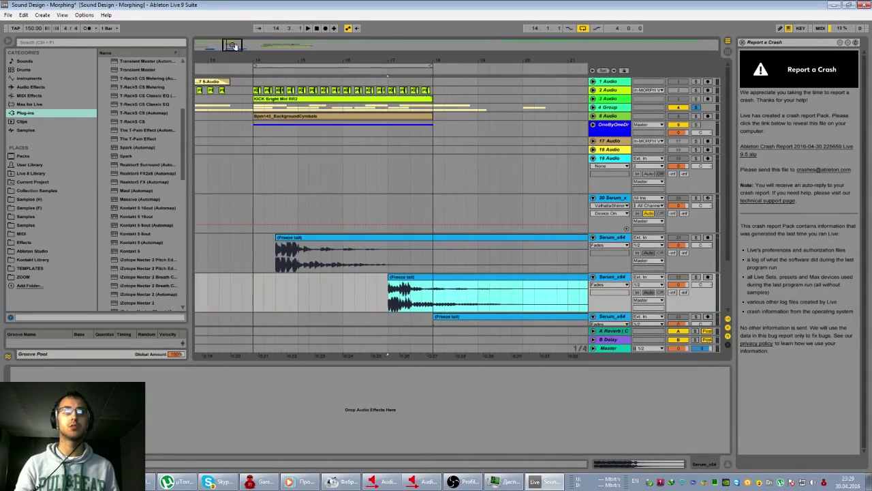
{"action": "left_click", "coordinate": [299, 127]}
{"action": "key", "text": "space"}
{"action": "left_click_drag", "start_coordinate": [407, 287], "coordinate": [344, 280]}
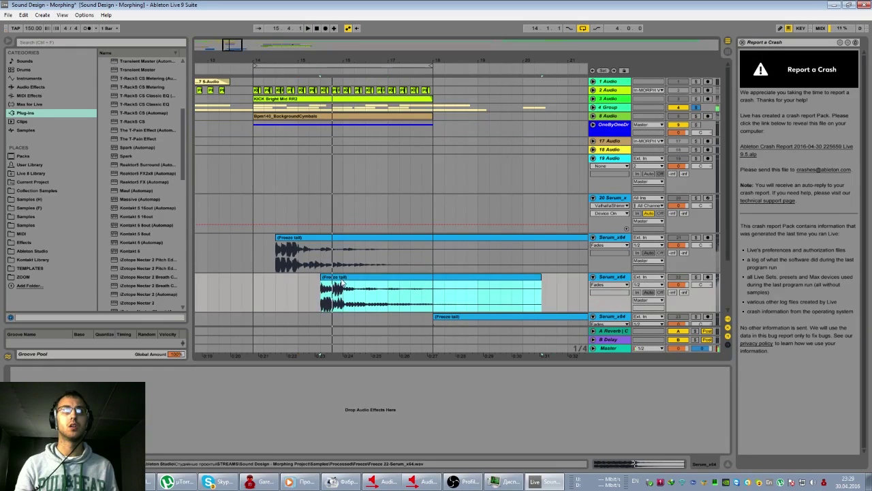
Step: Delete the part of track 21's tail between 15.3 and bar 18
{"action": "left_click", "coordinate": [342, 238]}
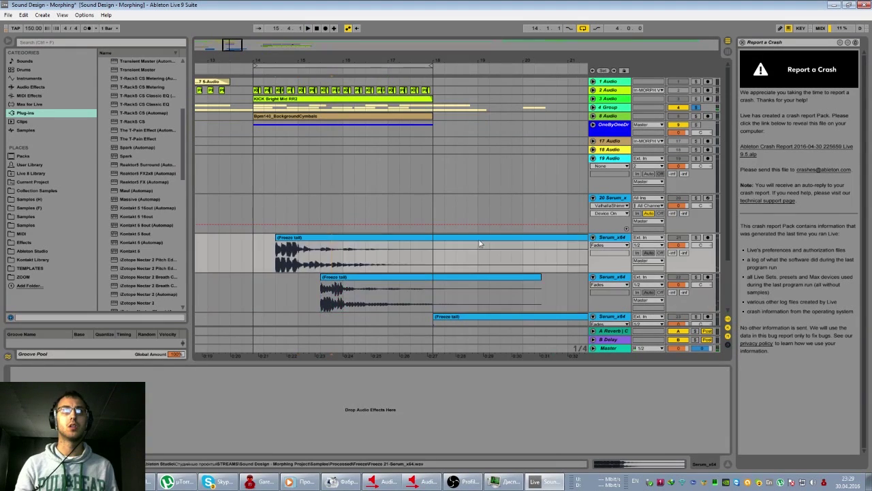
{"action": "left_click_drag", "start_coordinate": [320, 269], "coordinate": [432, 263]}
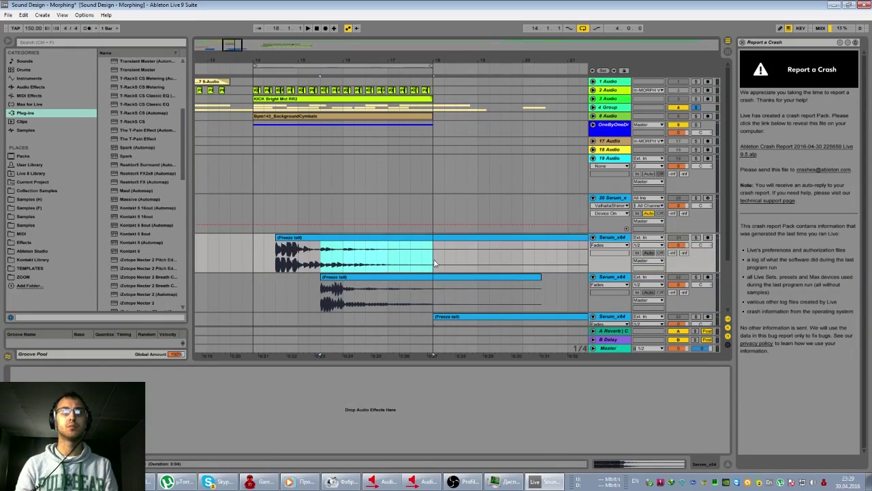
{"action": "left_click", "coordinate": [599, 245]}
{"action": "left_click", "coordinate": [600, 259]}
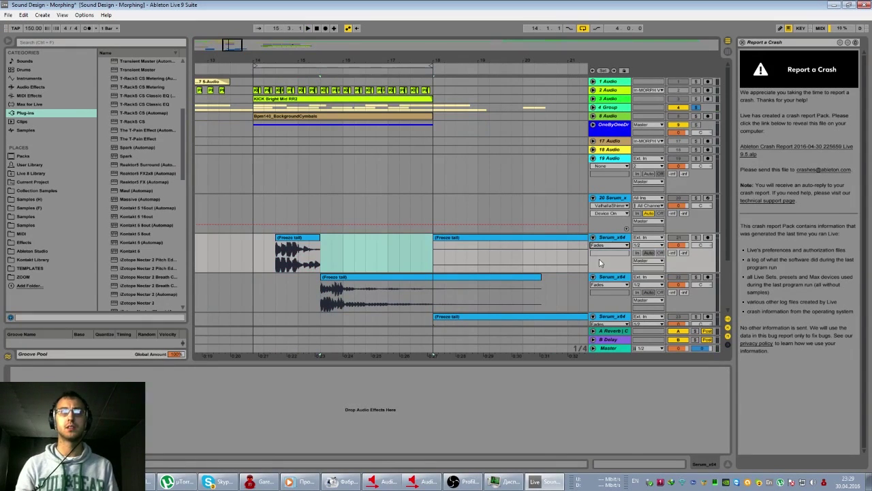
Step: Clear the solo, play all tracks from bar 14, and lower track 21's volume to -1.7 dB
{"action": "left_click_drag", "start_coordinate": [367, 293], "coordinate": [412, 296]}
{"action": "left_click", "coordinate": [424, 295]}
{"action": "left_click", "coordinate": [258, 266]}
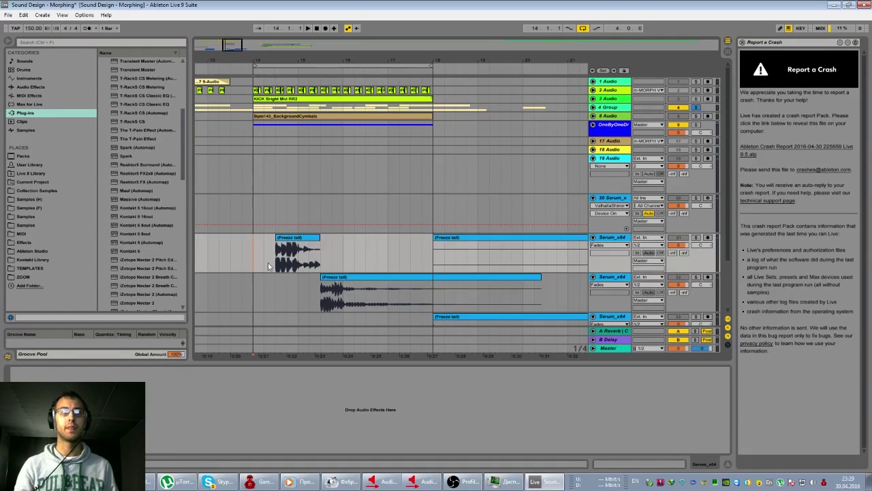
{"action": "left_click", "coordinate": [695, 277]}
{"action": "key", "text": "space"}
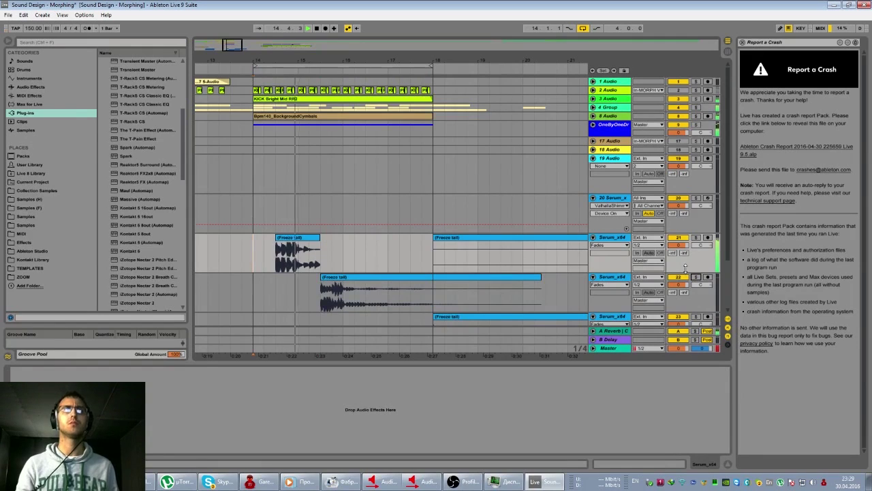
{"action": "left_click", "coordinate": [676, 246]}
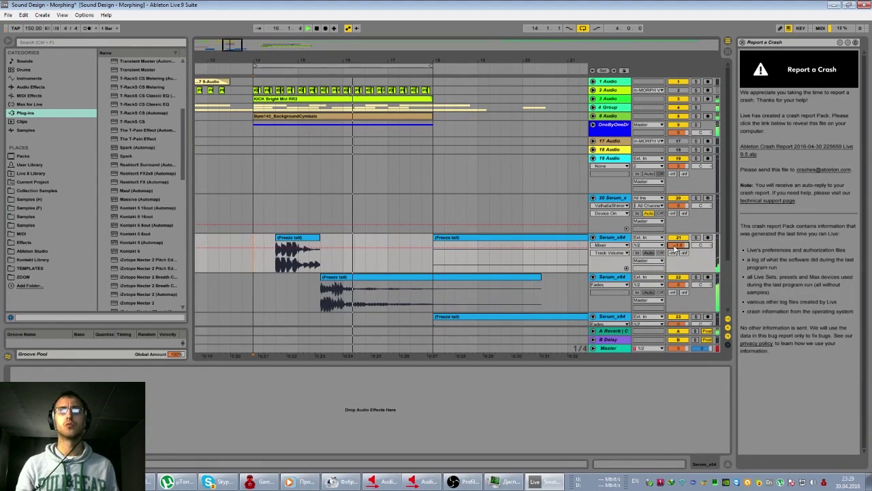
Step: Delete track 22's tail between bars 16 and 18, and move tracks 21 and 22 into the 4 Group track
{"action": "left_click_drag", "start_coordinate": [429, 295], "coordinate": [343, 294]}
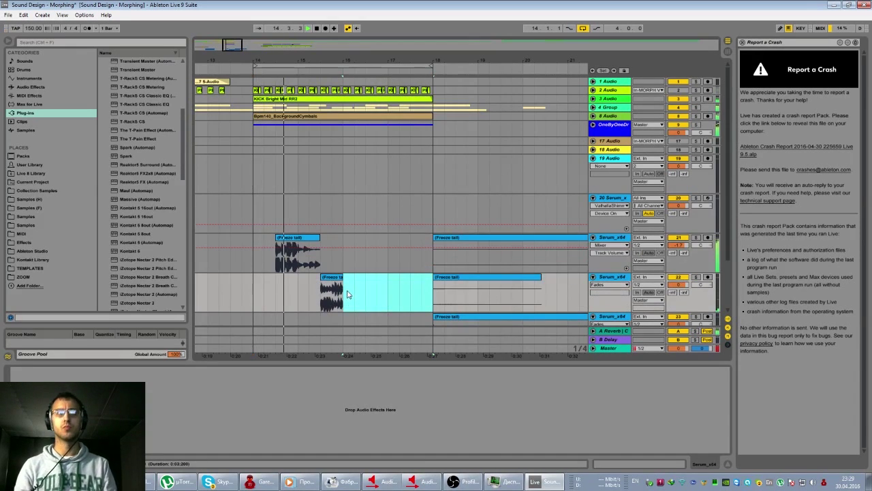
{"action": "key", "text": "space"}
{"action": "left_click_drag", "start_coordinate": [227, 46], "coordinate": [226, 65]}
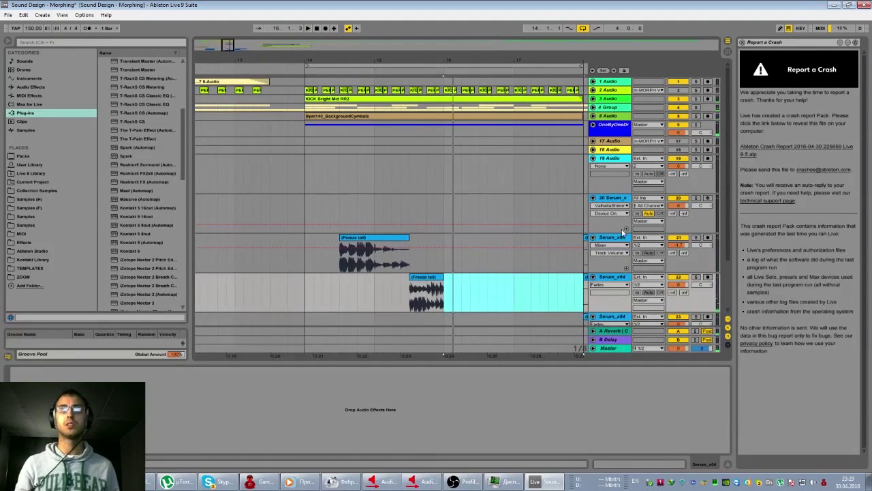
{"action": "left_click", "coordinate": [616, 241]}
{"action": "left_click", "coordinate": [617, 277], "text": "shift"}
{"action": "left_click_drag", "start_coordinate": [611, 239], "coordinate": [605, 110]}
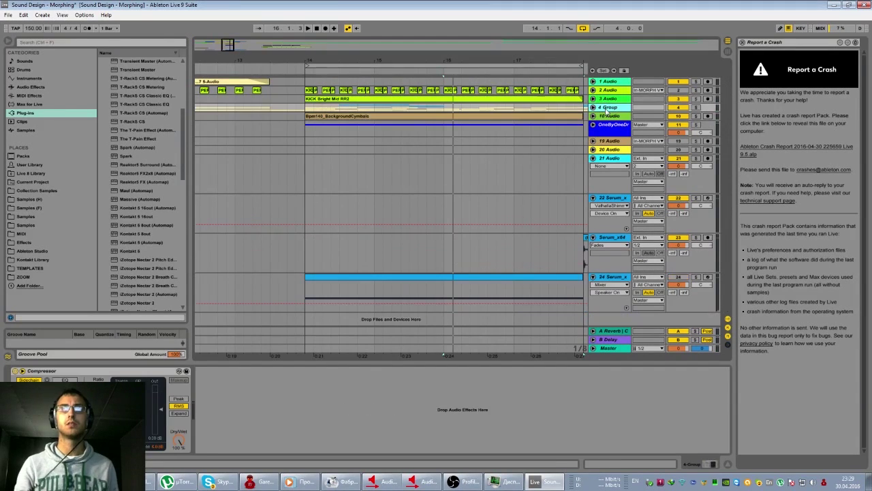
Step: Play the full arrangement from bar 14 with the tails inside the group
{"action": "key", "text": "space"}
{"action": "left_click", "coordinate": [300, 129]}
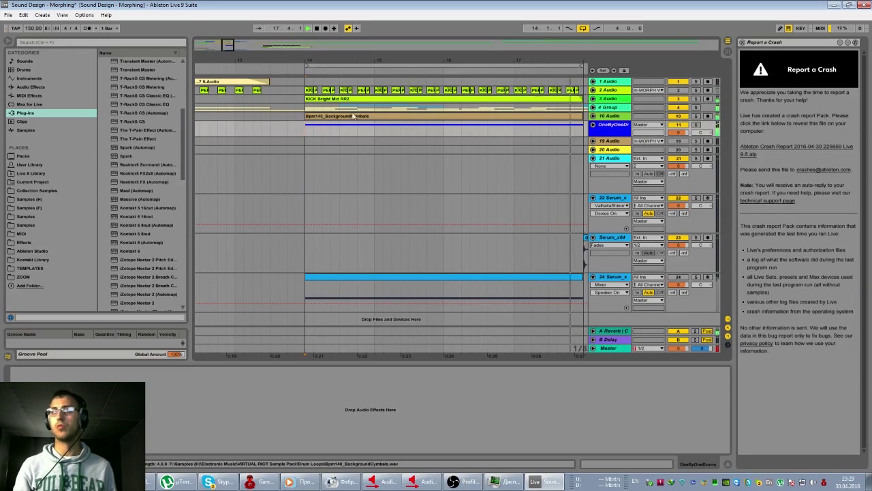
{"action": "left_click_drag", "start_coordinate": [215, 67], "coordinate": [256, 64]}
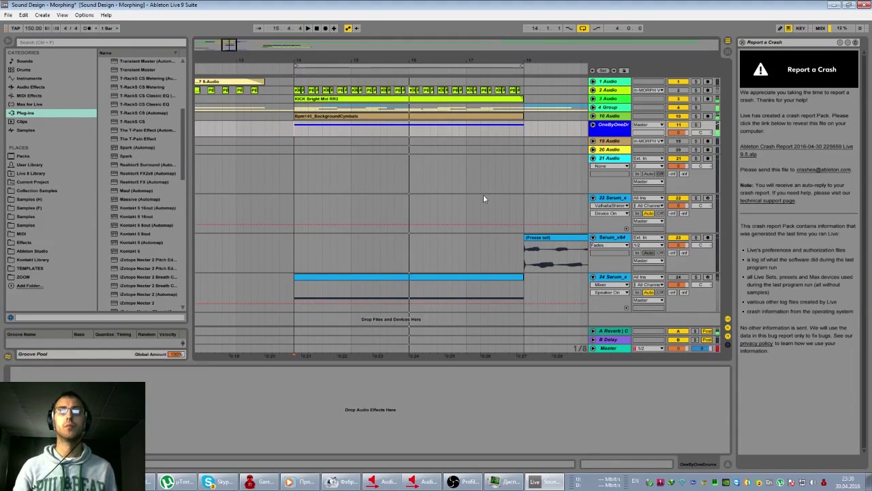
Step: Solo the 24 Serum track and play it from bar 14
{"action": "left_click", "coordinate": [695, 277]}
{"action": "key", "text": "space"}
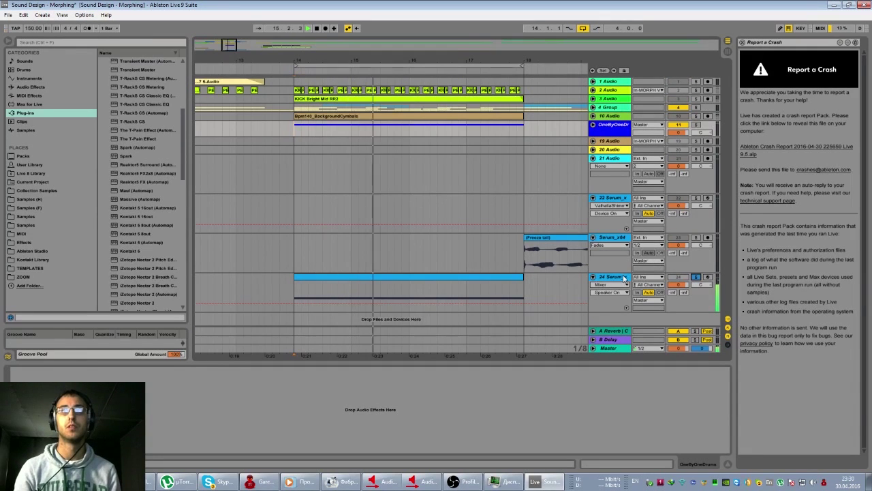
{"action": "key", "text": "space"}
Step: Unsolo track 24, move track 23's freeze tail to bar 14, and trim its start to 14.3
{"action": "left_click_drag", "start_coordinate": [525, 238], "coordinate": [293, 242]}
{"action": "left_click", "coordinate": [696, 278]}
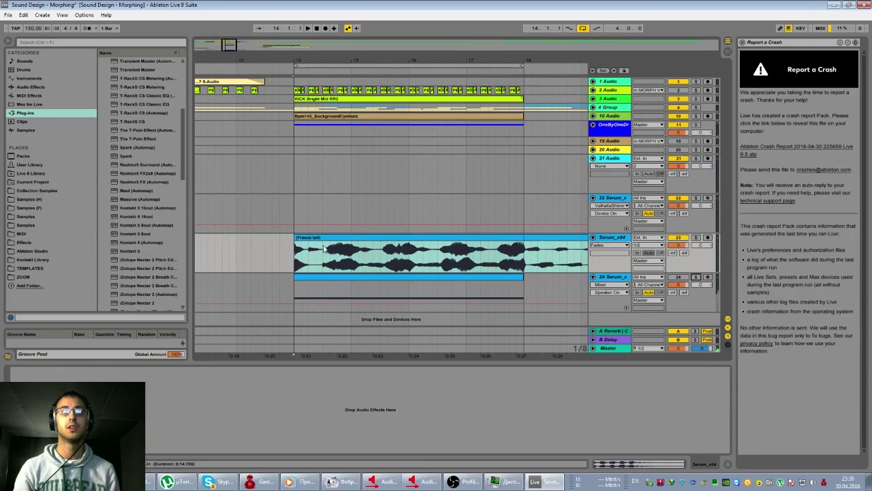
{"action": "left_click_drag", "start_coordinate": [295, 251], "coordinate": [323, 245]}
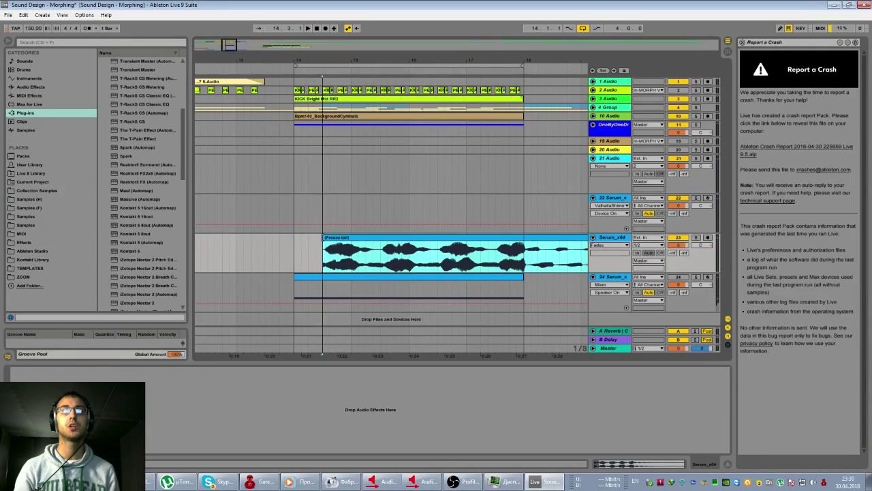
Step: Reverse the sample of track 23's freeze tail and trim the clip's start to 14.4
{"action": "double_click", "coordinate": [329, 243]}
{"action": "left_click", "coordinate": [100, 378]}
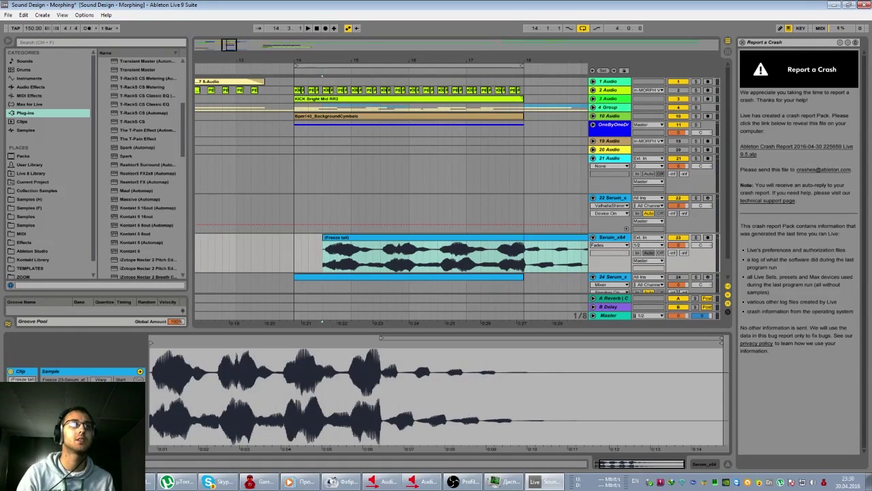
{"action": "mouse_move", "coordinate": [323, 245]}
{"action": "left_mouse_down"}
{"action": "mouse_move", "coordinate": [241, 247]}
{"action": "mouse_move", "coordinate": [540, 242]}
{"action": "mouse_move", "coordinate": [352, 253]}
{"action": "left_mouse_up"}
{"action": "left_click_drag", "start_coordinate": [231, 46], "coordinate": [230, 74]}
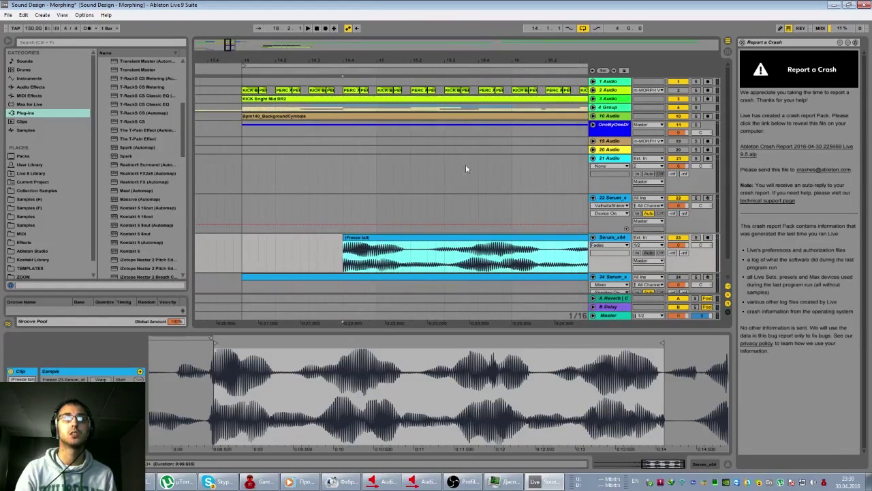
Step: Solo track 23, play the reversed tail, and split the clip at bar 15
{"action": "left_click", "coordinate": [695, 237]}
{"action": "key", "text": "space"}
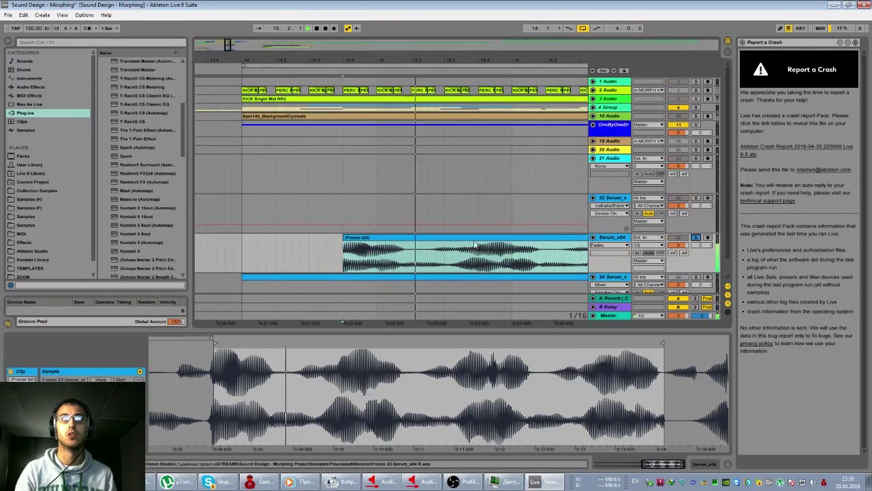
{"action": "left_click", "coordinate": [380, 254]}
{"action": "left_click_drag", "start_coordinate": [379, 254], "coordinate": [363, 241]}
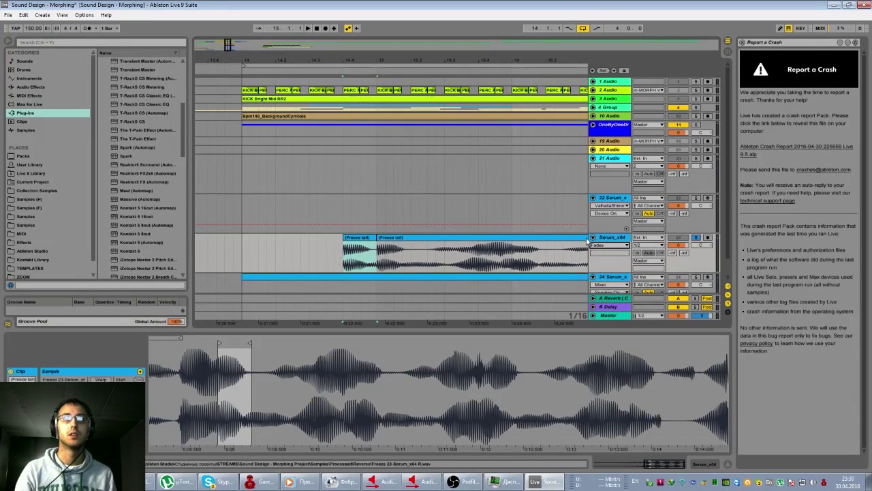
Step: Unfold the 4 Group track and move the reversed tail's track into it, directly below 7 Audio
{"action": "left_click", "coordinate": [605, 247]}
{"action": "left_click", "coordinate": [227, 47]}
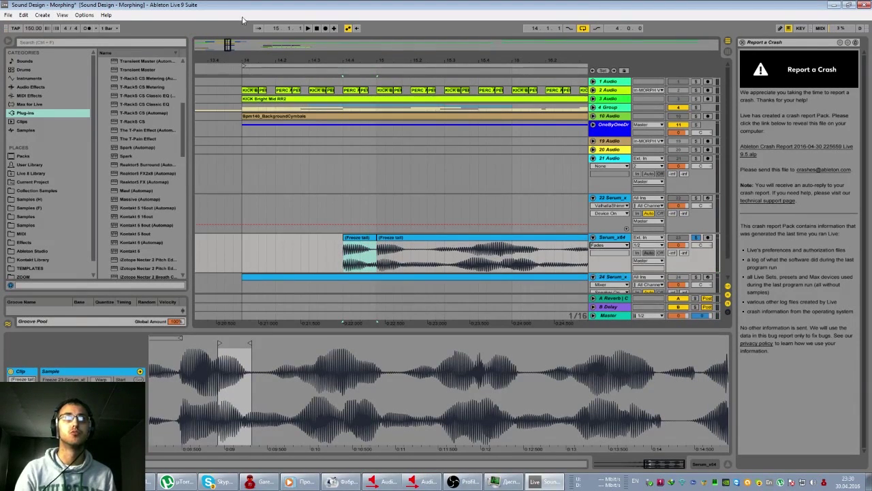
{"action": "scroll", "coordinate": [375, 213], "scroll_direction": "down", "scroll_amount": 1}
{"action": "scroll", "coordinate": [383, 187], "scroll_direction": "up", "scroll_amount": 1}
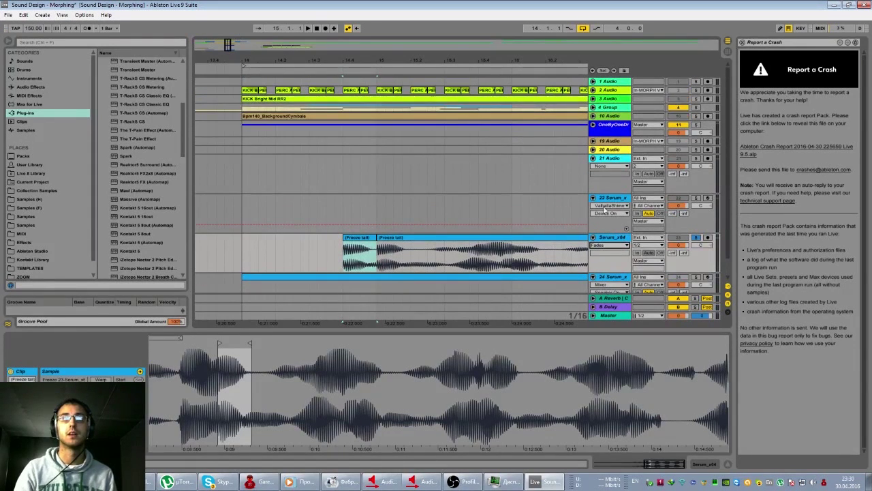
{"action": "left_click", "coordinate": [594, 109]}
{"action": "scroll", "coordinate": [602, 164], "scroll_direction": "down", "scroll_amount": 6}
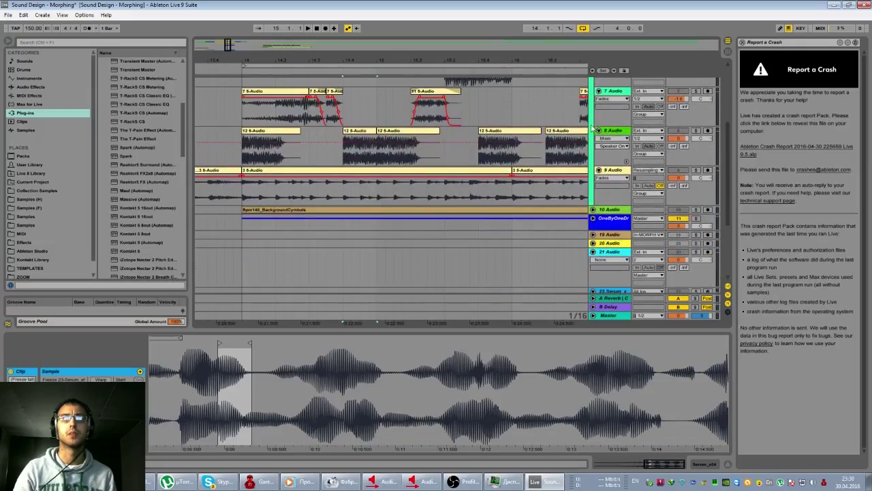
{"action": "left_click_drag", "start_coordinate": [613, 232], "coordinate": [619, 155]}
{"action": "scroll", "coordinate": [400, 179], "scroll_direction": "up", "scroll_amount": 2}
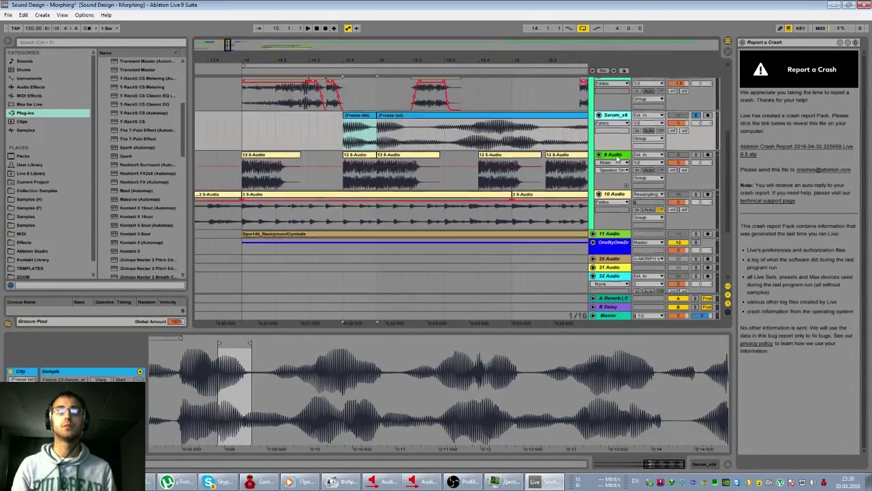
Step: Delete the part of the reversed tail after bar 15, keeping the one-beat slice at 14.4
{"action": "left_click", "coordinate": [401, 180]}
{"action": "key", "text": "Delete"}
{"action": "left_click", "coordinate": [369, 179]}
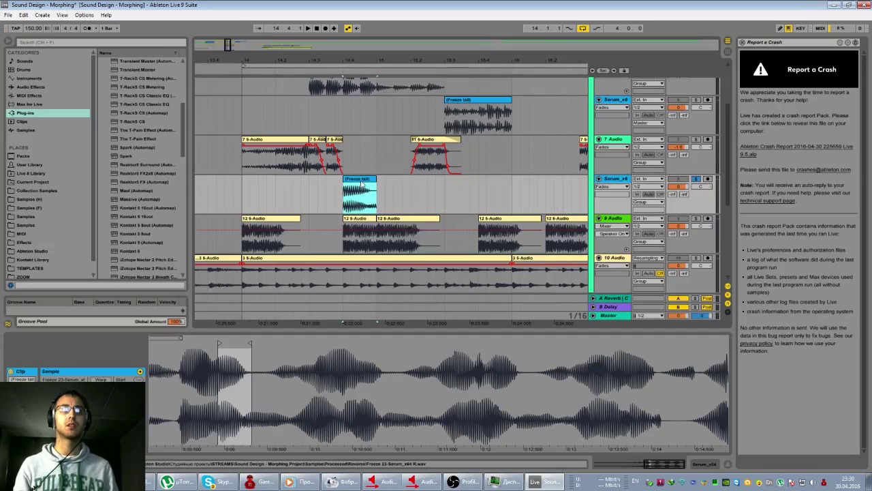
Step: Place the reversed slice half a beat after 15.2 with a half-beat slice in front of it from 15.2, and play from there
{"action": "scroll", "coordinate": [369, 185], "scroll_direction": "up", "scroll_amount": 2}
{"action": "mouse_move", "coordinate": [361, 229]}
{"action": "left_mouse_down"}
{"action": "mouse_move", "coordinate": [486, 230]}
{"action": "mouse_move", "coordinate": [429, 230]}
{"action": "mouse_move", "coordinate": [446, 230]}
{"action": "left_mouse_up"}
{"action": "left_click", "coordinate": [412, 235]}
{"action": "key", "text": "space"}
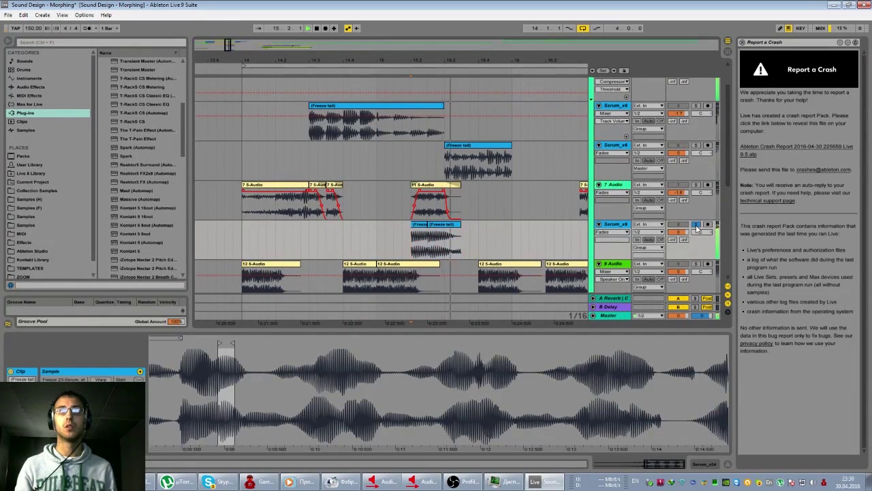
Step: Shift the sample start of the half-beat slice at 15.2 to an earlier part of the reversed tail, playing it to compare
{"action": "key", "text": "space"}
{"action": "left_click", "coordinate": [447, 224]}
{"action": "left_click", "coordinate": [419, 225]}
{"action": "left_click_drag", "start_coordinate": [218, 343], "coordinate": [182, 345]}
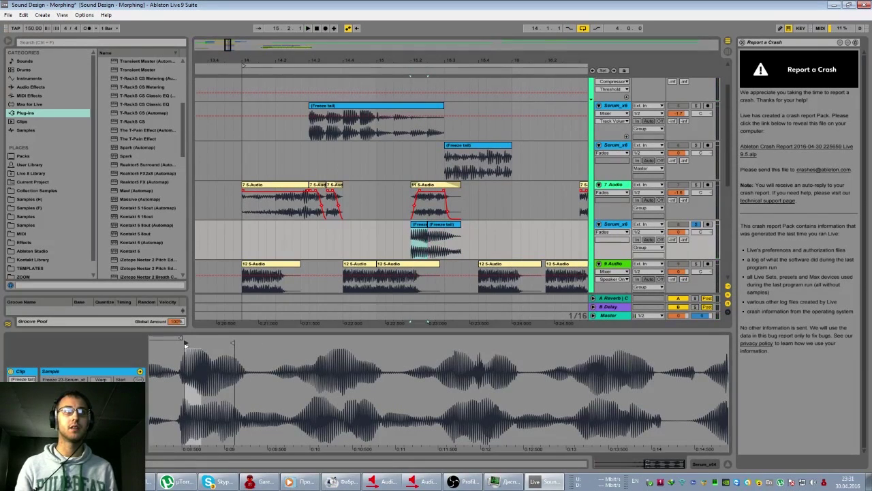
{"action": "key", "text": "space"}
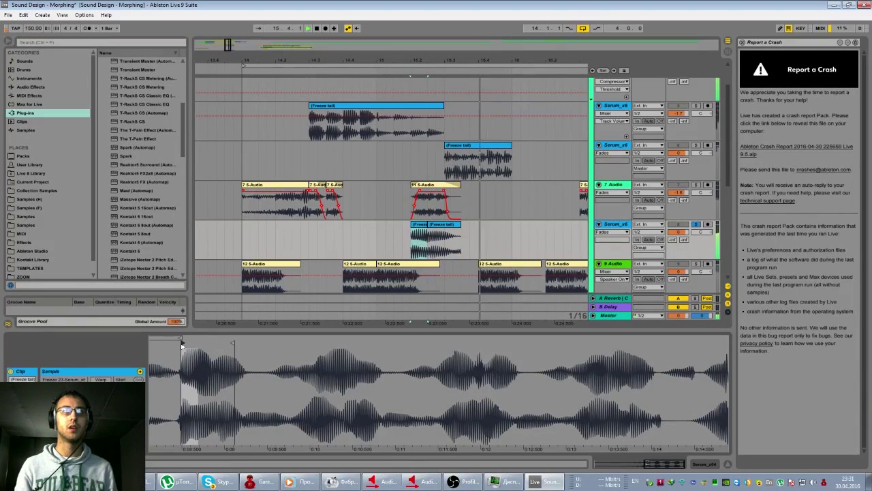
{"action": "left_click_drag", "start_coordinate": [182, 345], "coordinate": [196, 348]}
{"action": "key", "text": "space"}
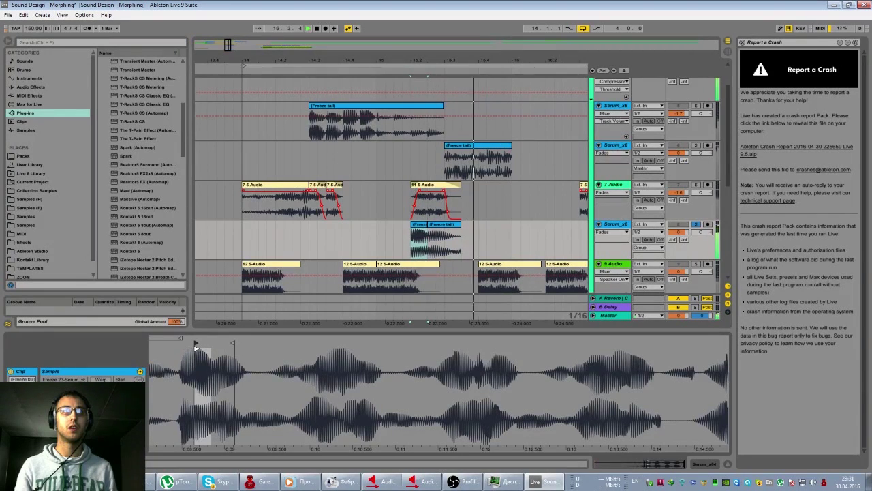
{"action": "key", "text": "space"}
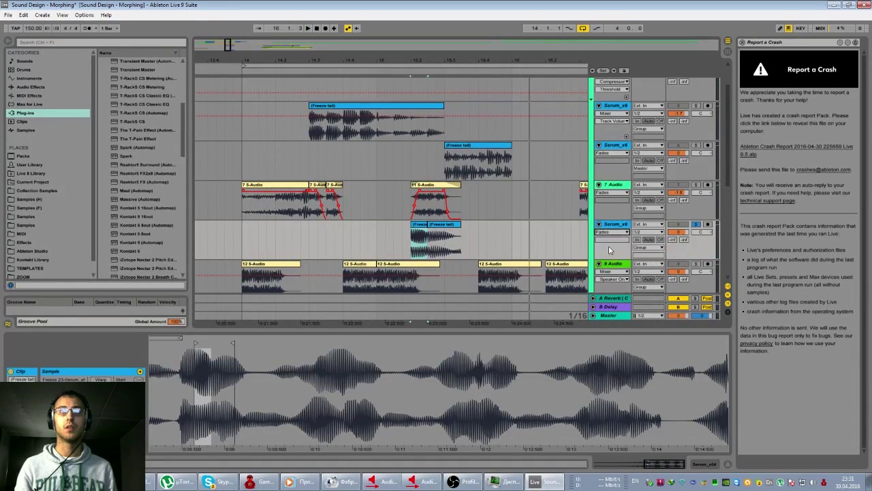
Step: Display the clip fades on the reversed slices' track and make the track slightly taller
{"action": "left_click", "coordinate": [608, 232]}
{"action": "left_click", "coordinate": [607, 232]}
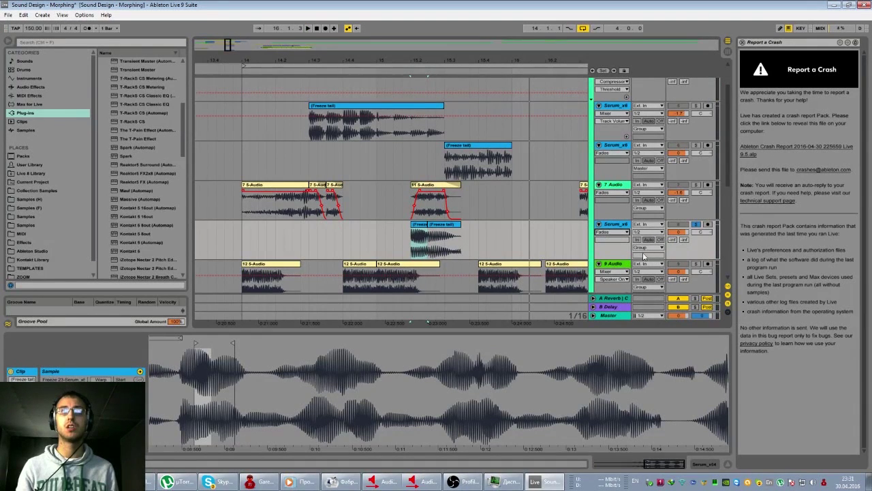
{"action": "left_click_drag", "start_coordinate": [642, 250], "coordinate": [642, 260]}
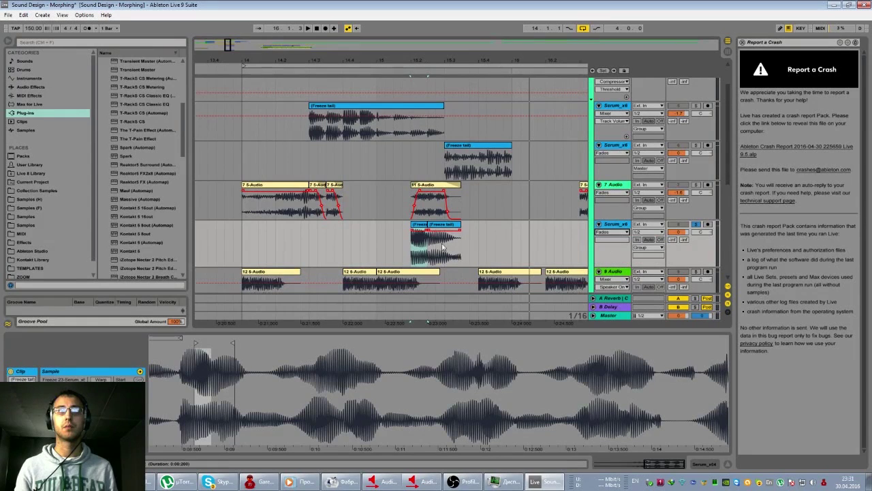
Step: Replace the second reversed slice with a duplicate of the half-beat slice at 15.2 and play both with track 7 soloed
{"action": "left_click_drag", "start_coordinate": [412, 232], "coordinate": [417, 234]}
{"action": "left_click", "coordinate": [436, 225]}
{"action": "key", "text": "Delete"}
{"action": "left_click", "coordinate": [424, 224]}
{"action": "key", "text": "space"}
{"action": "key", "text": "ctrl+d"}
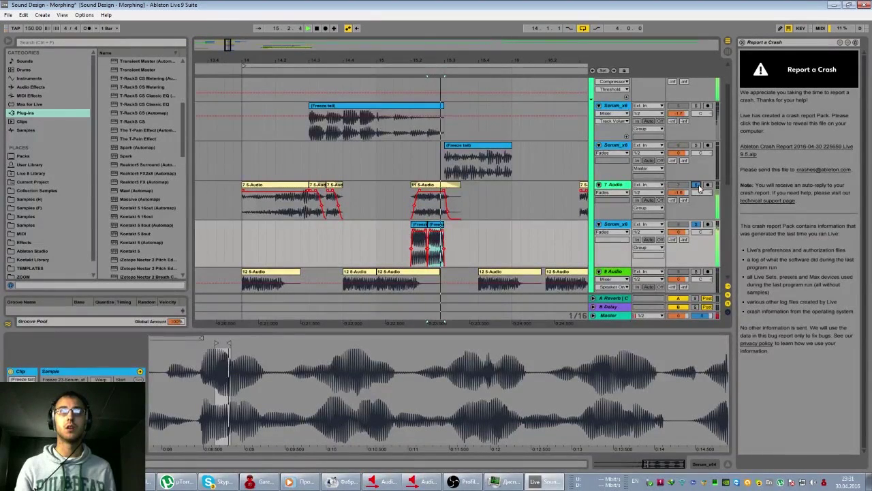
{"action": "key", "text": "space"}
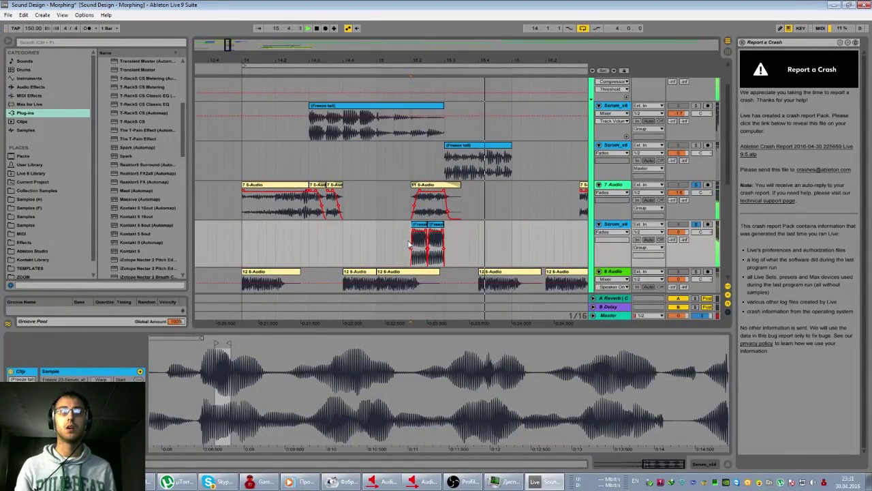
{"action": "key", "text": "space"}
{"action": "key", "text": "space"}
{"action": "key", "text": "space"}
Step: Lengthen the reversed slice at 15.2 to half a beat past bar 16 and play it
{"action": "left_click_drag", "start_coordinate": [426, 225], "coordinate": [436, 225]}
{"action": "left_click", "coordinate": [411, 237]}
{"action": "key", "text": "space"}
{"action": "key", "text": "space"}
{"action": "left_click_drag", "start_coordinate": [443, 238], "coordinate": [526, 225]}
{"action": "left_click", "coordinate": [419, 224]}
{"action": "key", "text": "space"}
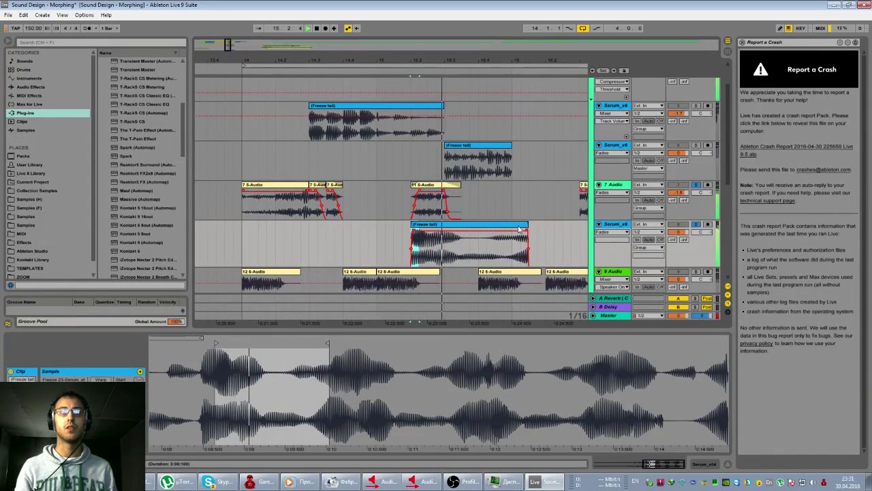
Step: Extend the reversed clip to 16.3, fade out about its last half beat, and play it unsoloed against the full arrangement
{"action": "left_click_drag", "start_coordinate": [526, 225], "coordinate": [579, 224]}
{"action": "left_click", "coordinate": [697, 224]}
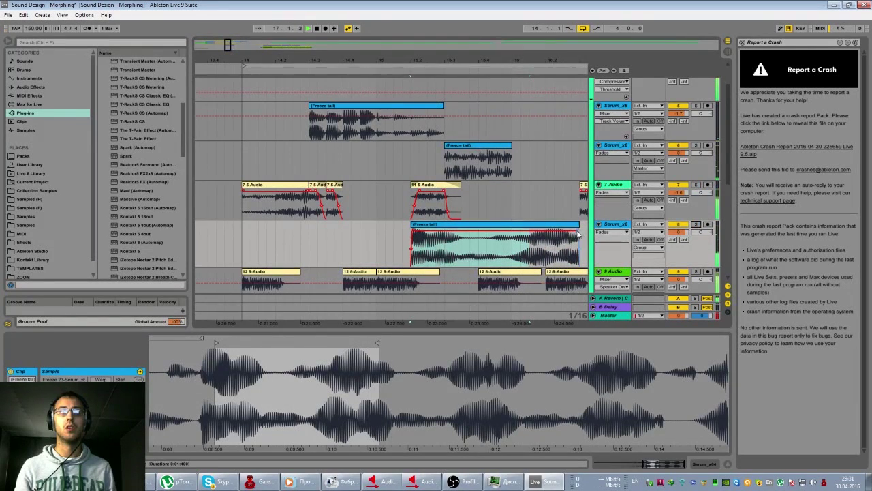
{"action": "left_click_drag", "start_coordinate": [578, 233], "coordinate": [559, 234]}
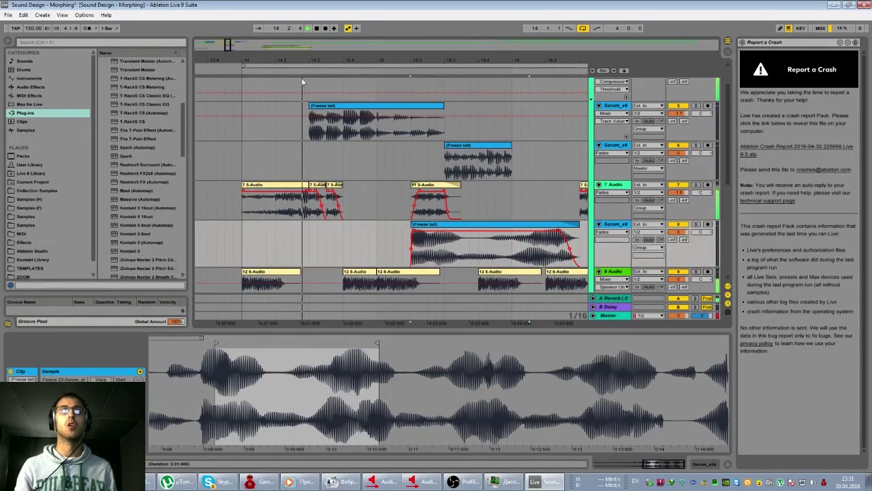
{"action": "left_click_drag", "start_coordinate": [226, 51], "coordinate": [231, 46]}
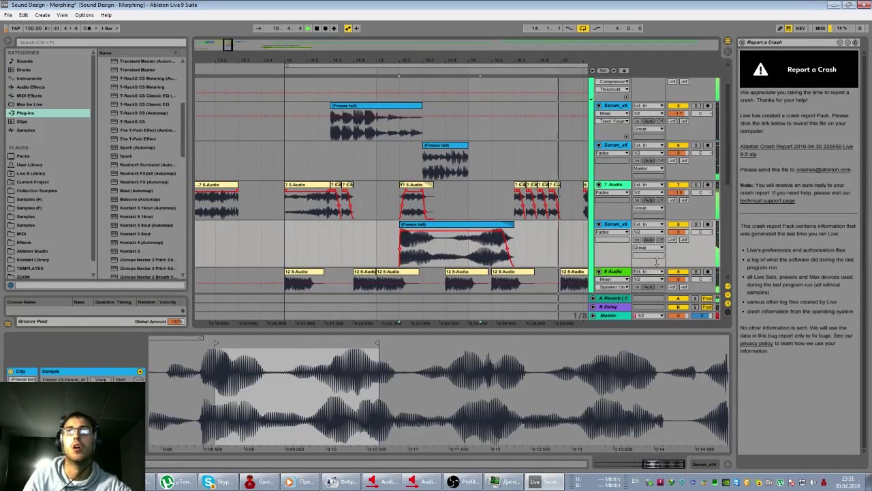
{"action": "key", "text": "space"}
Step: Move the reversed clip so it ends at bar 18 and trim its start to 17.2
{"action": "left_click_drag", "start_coordinate": [462, 225], "coordinate": [529, 227]}
{"action": "left_click_drag", "start_coordinate": [224, 45], "coordinate": [230, 45]}
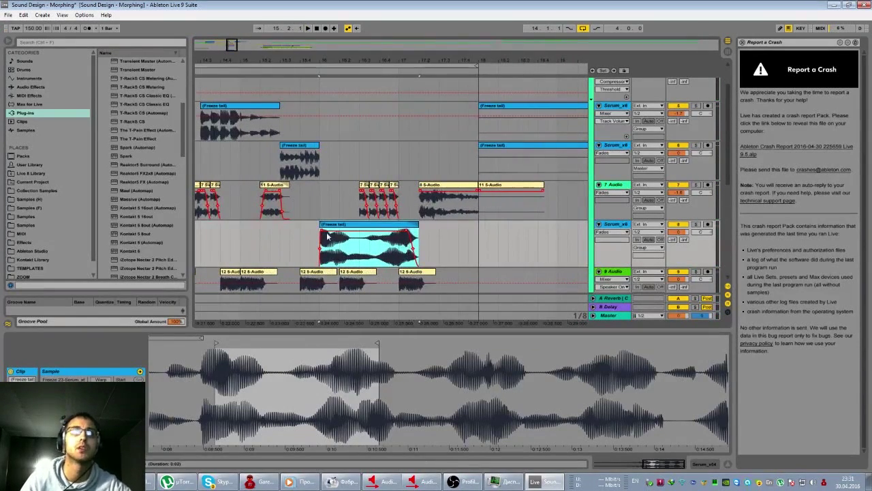
{"action": "scroll", "coordinate": [320, 227], "scroll_direction": "down", "scroll_amount": 2}
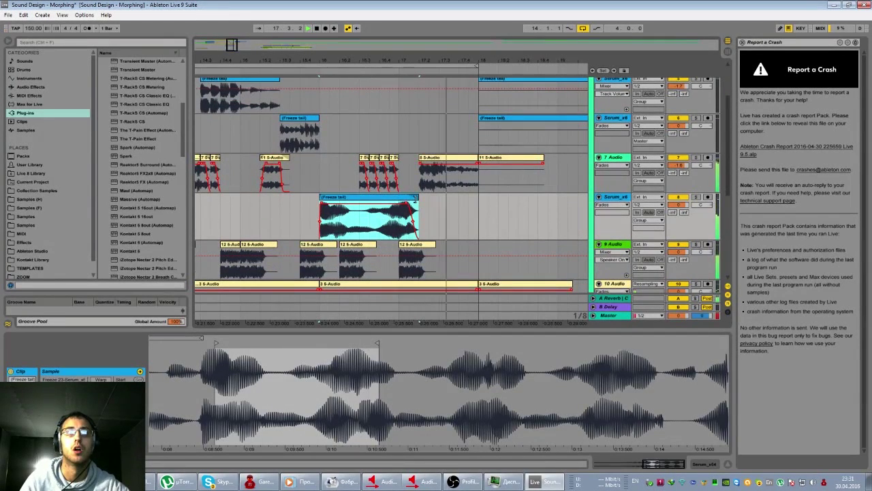
{"action": "left_click_drag", "start_coordinate": [414, 198], "coordinate": [450, 203]}
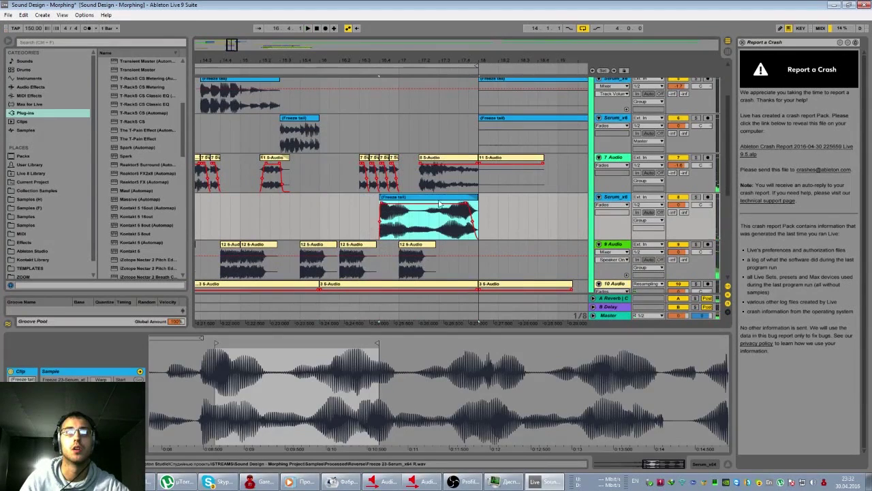
{"action": "left_click_drag", "start_coordinate": [391, 202], "coordinate": [421, 201]}
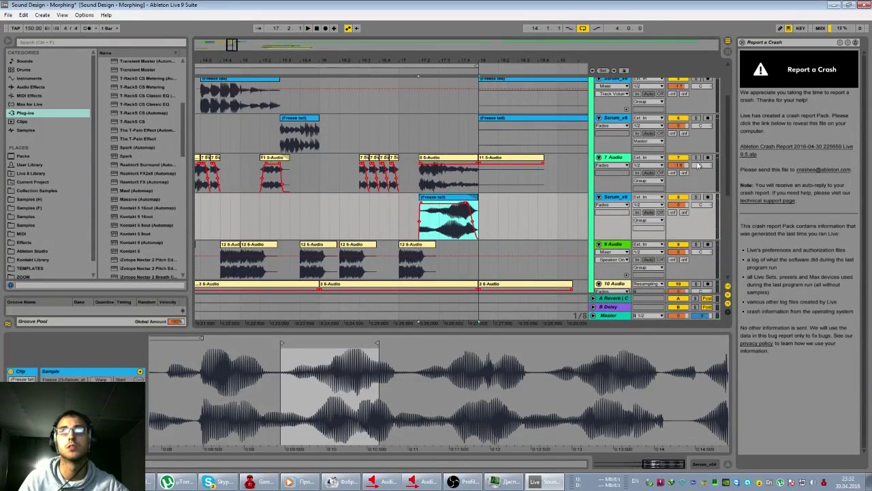
Step: Give the reversed clip at 17.2 a fade-in a little over a beat long, playing it soloed with track 7 and in the full mix
{"action": "left_click", "coordinate": [695, 158]}
{"action": "key", "text": "space"}
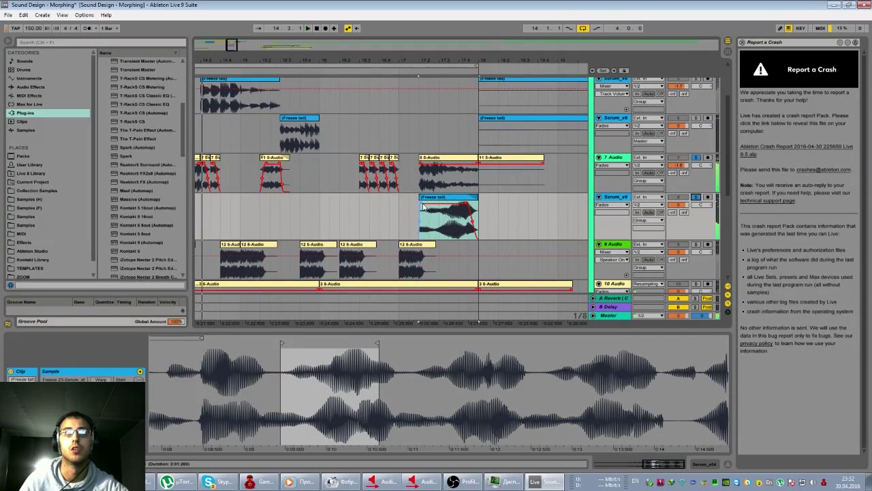
{"action": "left_click", "coordinate": [696, 198]}
{"action": "left_click", "coordinate": [696, 198]}
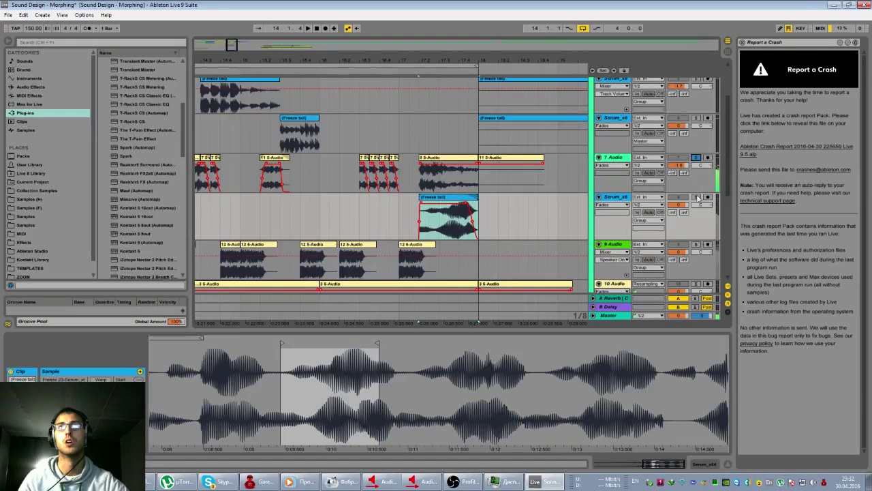
{"action": "left_click", "coordinate": [424, 206]}
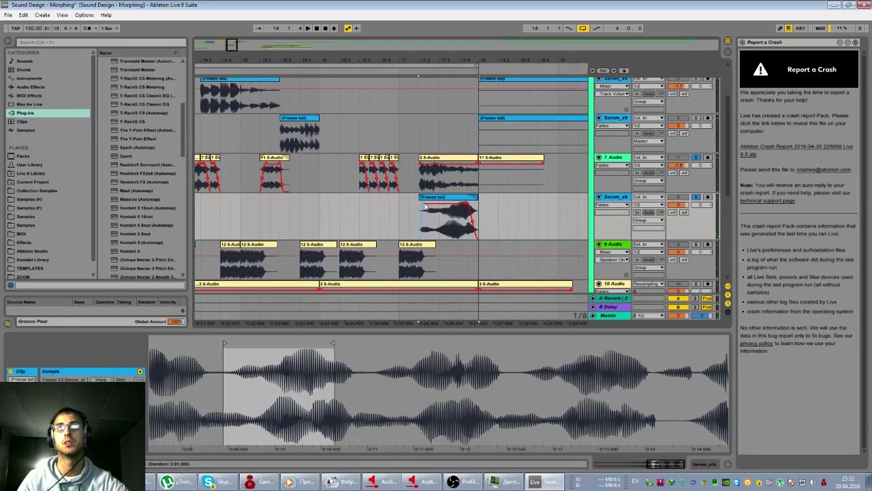
{"action": "left_click", "coordinate": [446, 208]}
{"action": "key", "text": "space"}
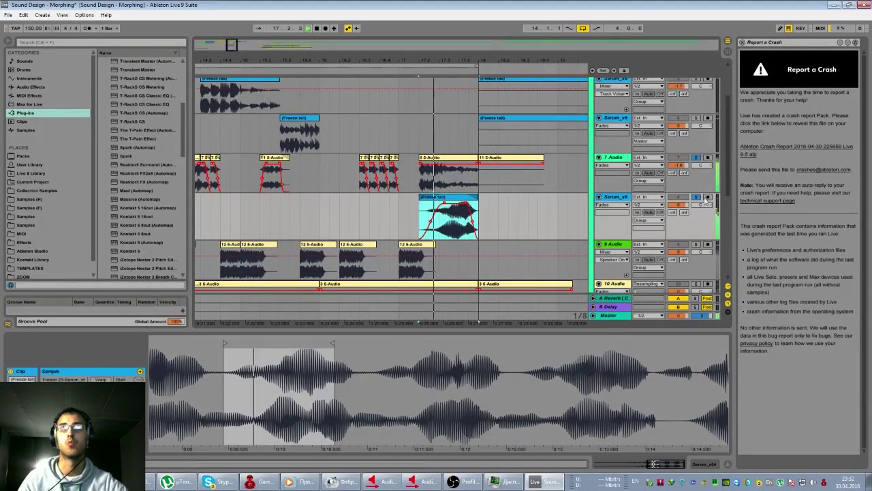
{"action": "key", "text": "space"}
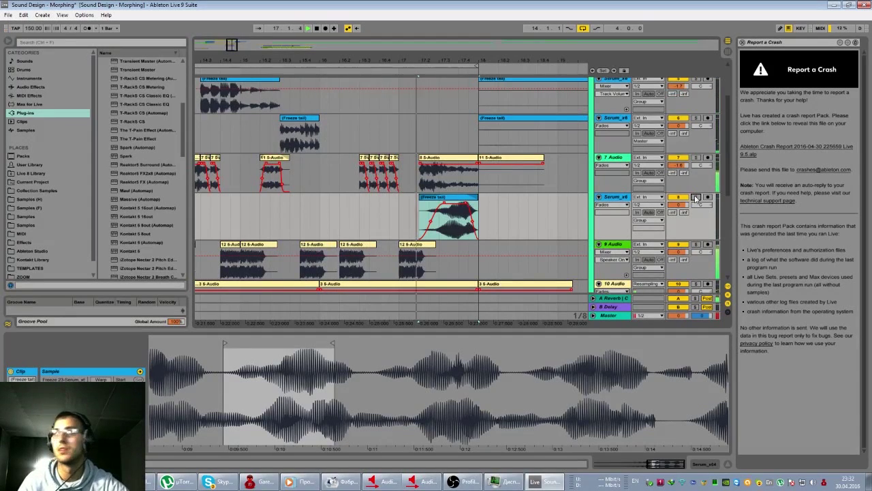
{"action": "key", "text": "space"}
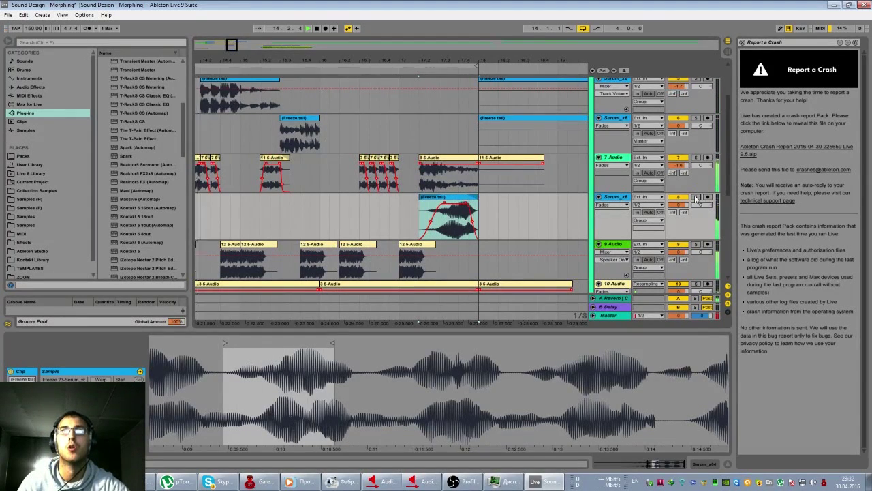
Step: Find the FabFilter Saturn Stereo plug-in and add it to the reversed clip's track
{"action": "left_click", "coordinate": [616, 200]}
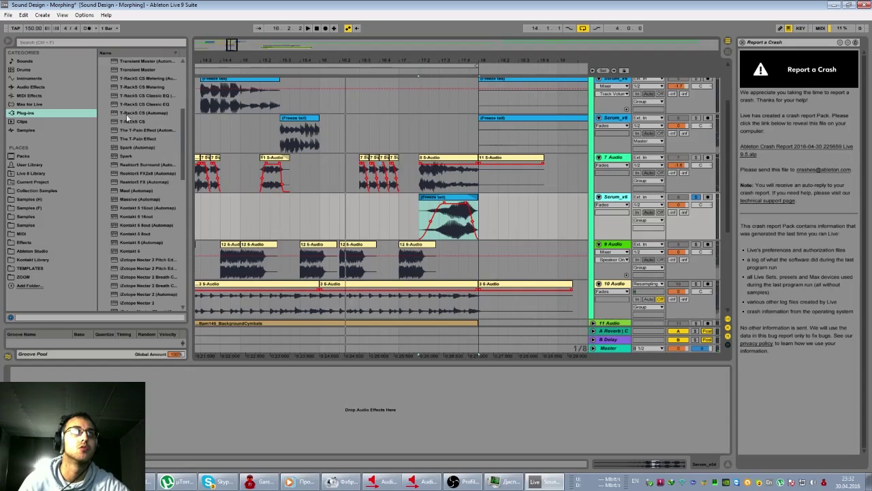
{"action": "left_click", "coordinate": [37, 43]}
{"action": "type", "text": "sat"}
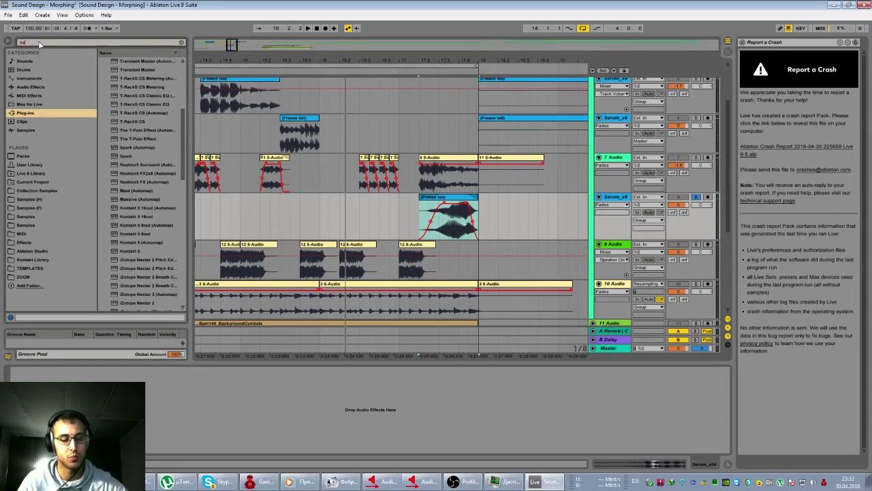
{"action": "left_click", "coordinate": [159, 112]}
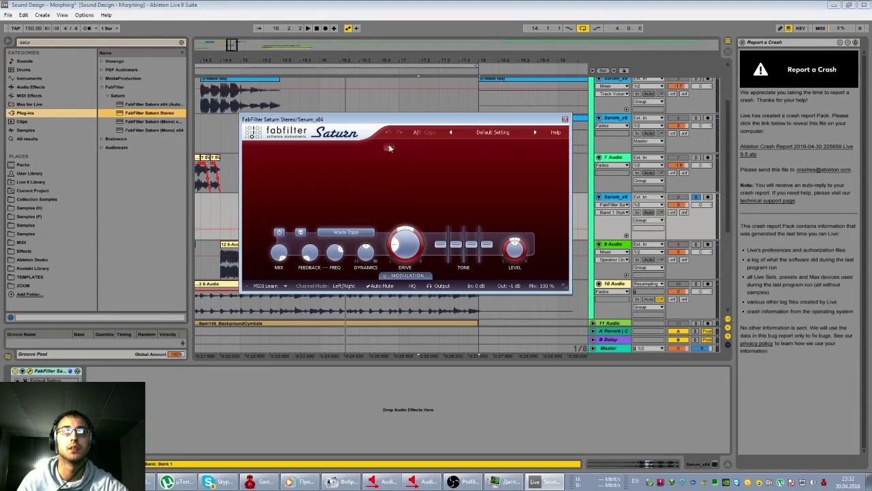
Step: Split Saturn into two bands, set the upper band to Rectify with a raised level, and play the track unsoloed at slightly lower volume
{"action": "left_click", "coordinate": [389, 147]}
{"action": "left_click", "coordinate": [392, 234]}
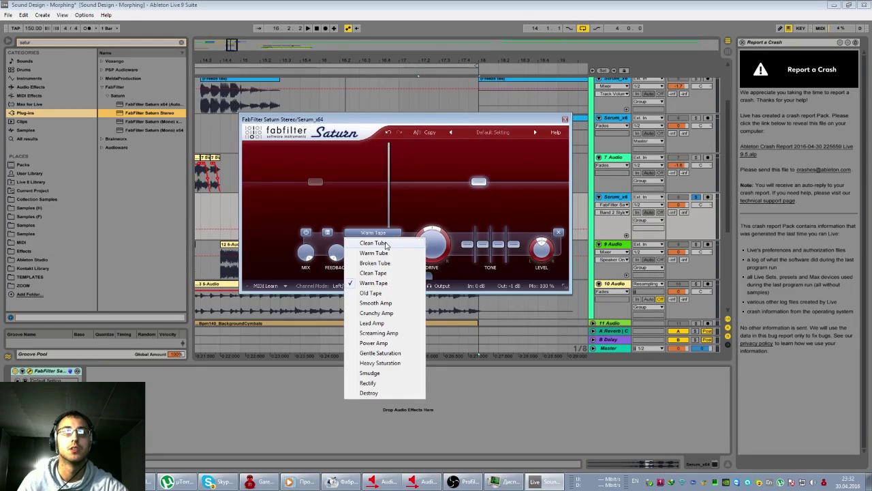
{"action": "left_click", "coordinate": [368, 382]}
{"action": "left_click_drag", "start_coordinate": [478, 181], "coordinate": [479, 170]}
{"action": "left_click", "coordinate": [696, 196]}
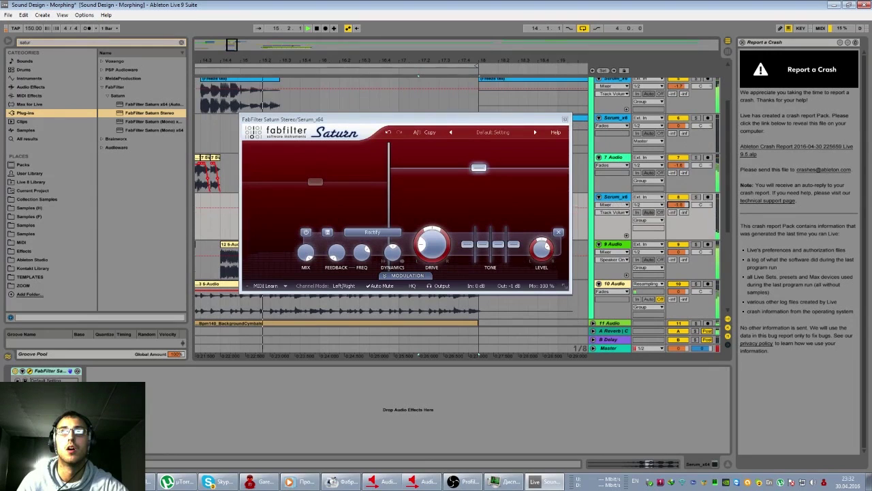
{"action": "left_click", "coordinate": [565, 119]}
Step: Look over the arrangement's tracks and clips, from the freeze clips around bar 6 to the full timeline
{"action": "scroll", "coordinate": [457, 151], "scroll_direction": "up", "scroll_amount": 1}
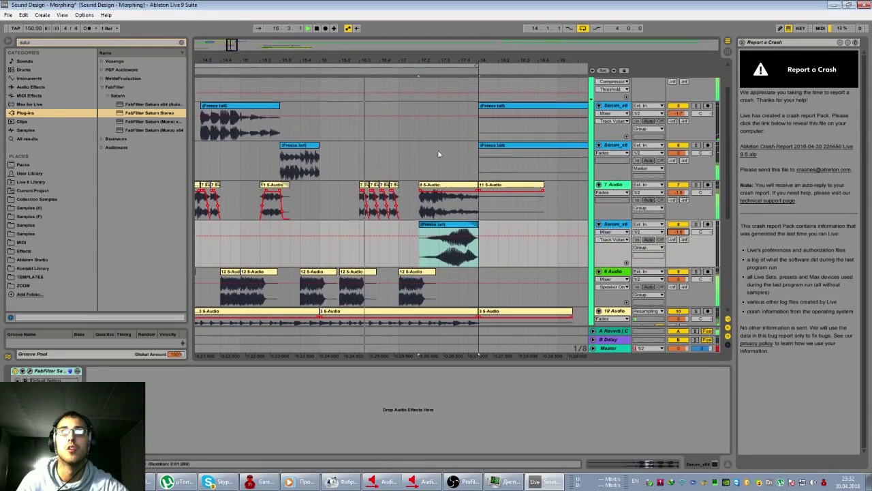
{"action": "left_click_drag", "start_coordinate": [234, 52], "coordinate": [234, 26]}
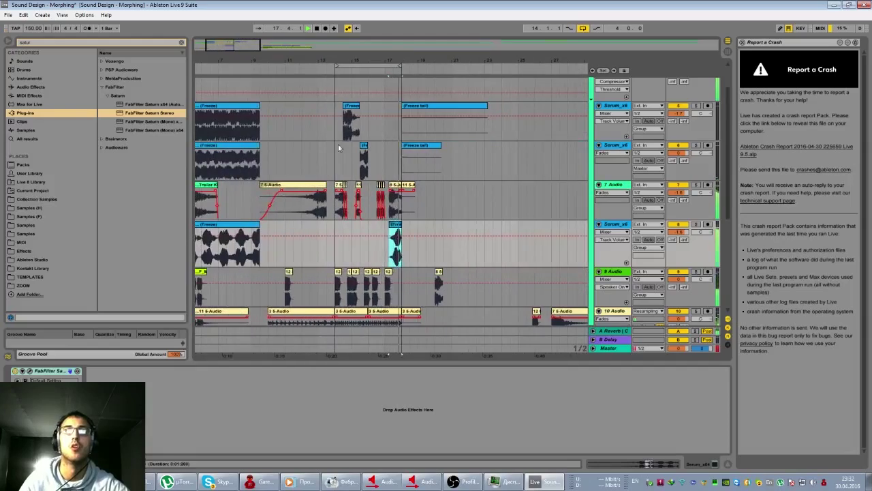
{"action": "scroll", "coordinate": [339, 146], "scroll_direction": "down", "scroll_amount": 3}
{"action": "scroll", "coordinate": [389, 164], "scroll_direction": "up", "scroll_amount": 5}
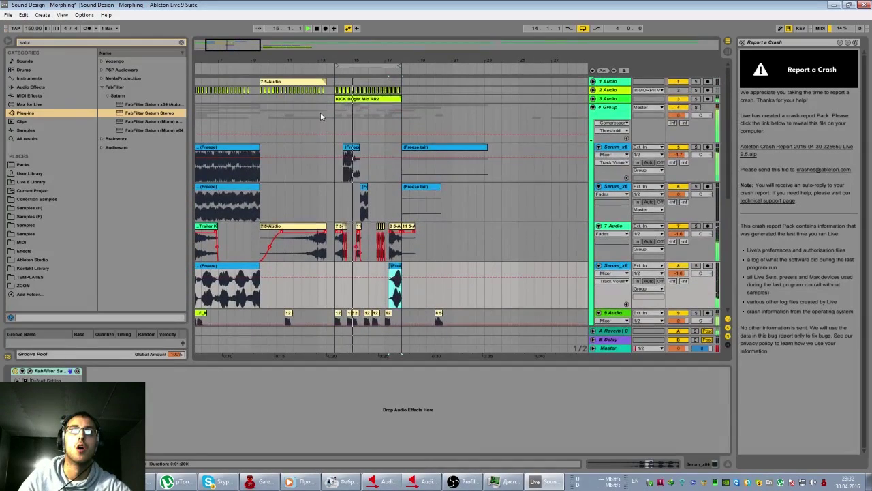
{"action": "left_click_drag", "start_coordinate": [235, 47], "coordinate": [215, 62]}
{"action": "key", "text": "space"}
{"action": "left_click", "coordinate": [296, 203]}
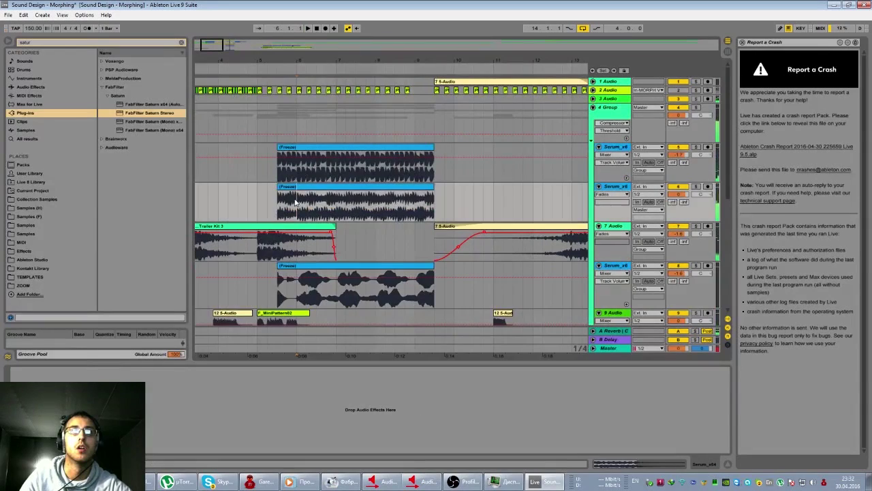
{"action": "key", "text": "minus"}
{"action": "key", "text": "minus"}
{"action": "key", "text": "minus"}
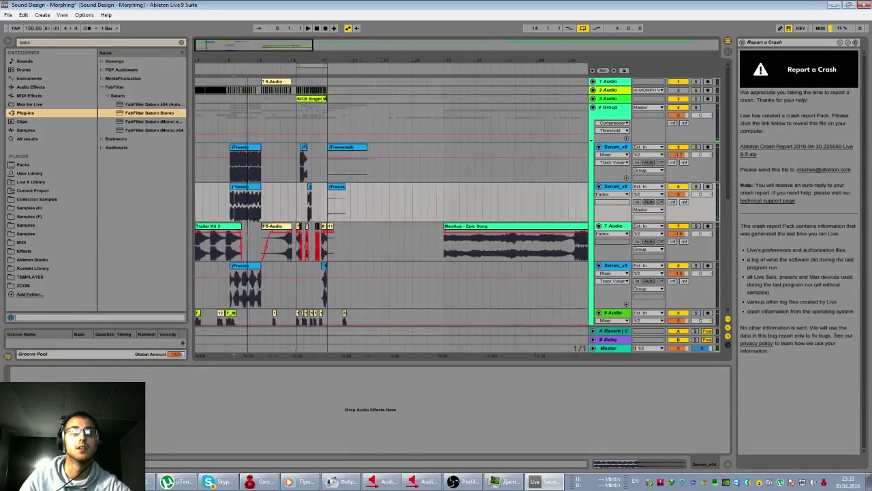
Step: Delete the Epic Song clip that starts at bar 33 on track 7 and save the Live Set
{"action": "left_click_drag", "start_coordinate": [227, 228], "coordinate": [403, 235]}
{"action": "right_click", "coordinate": [605, 257]}
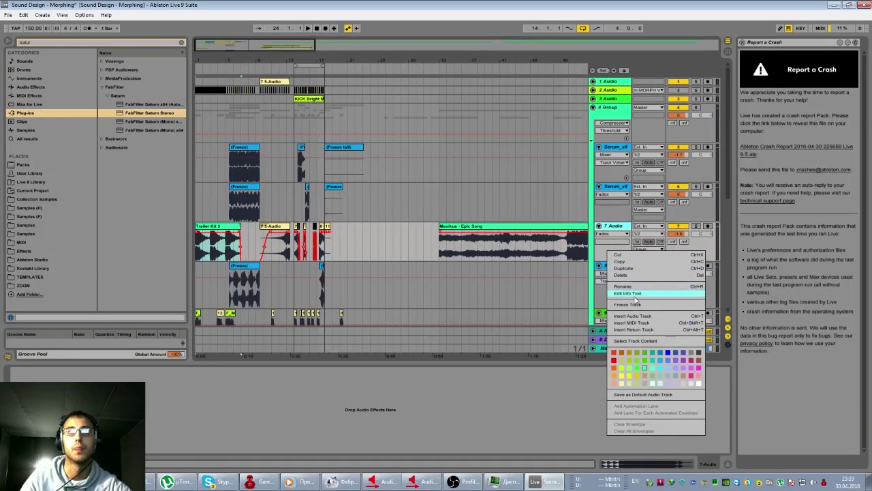
{"action": "left_click", "coordinate": [555, 232]}
{"action": "key", "text": "Delete"}
{"action": "right_click", "coordinate": [616, 252]}
{"action": "left_click", "coordinate": [637, 315]}
{"action": "left_click", "coordinate": [8, 14]}
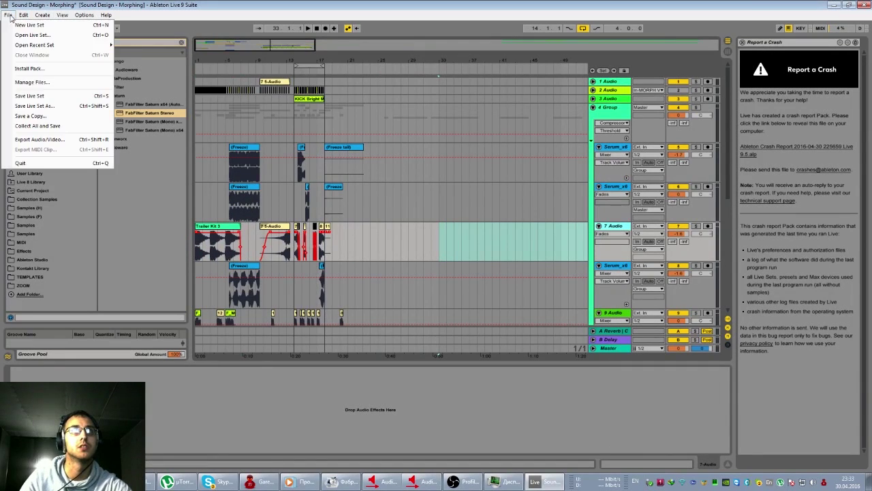
{"action": "left_click", "coordinate": [29, 99]}
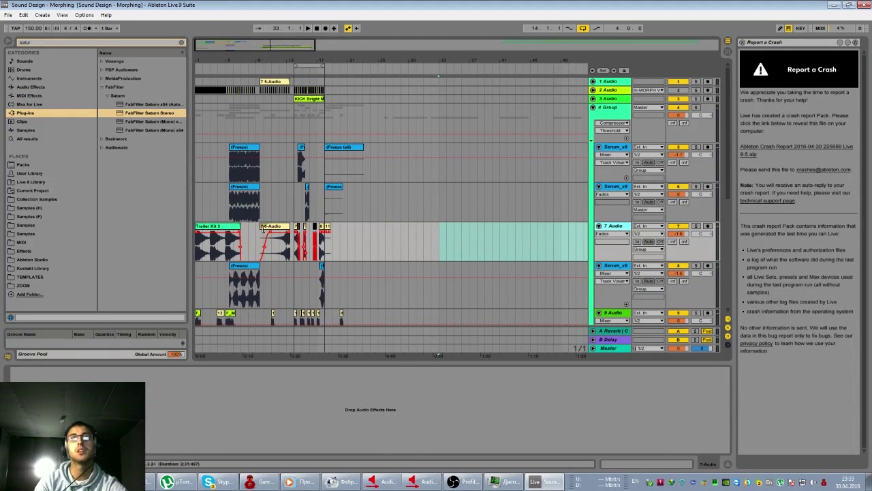
Step: Insert an audio track below track 7, place the Trailer Kit 3 clip on it from bar 22 to bar 50, and play it
{"action": "right_click", "coordinate": [598, 252]}
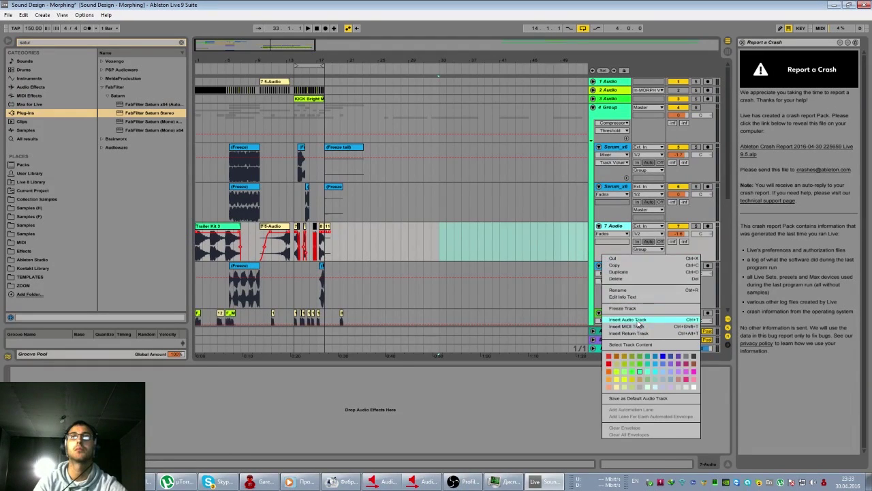
{"action": "left_click", "coordinate": [634, 328]}
{"action": "left_click_drag", "start_coordinate": [207, 226], "coordinate": [568, 273]}
{"action": "left_click", "coordinate": [598, 266]}
{"action": "key", "text": "space"}
{"action": "key", "text": "space"}
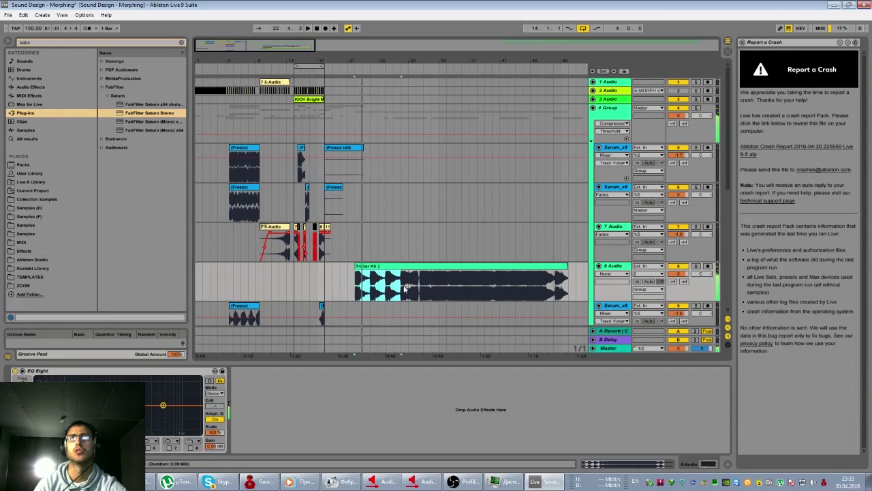
{"action": "key", "text": "space"}
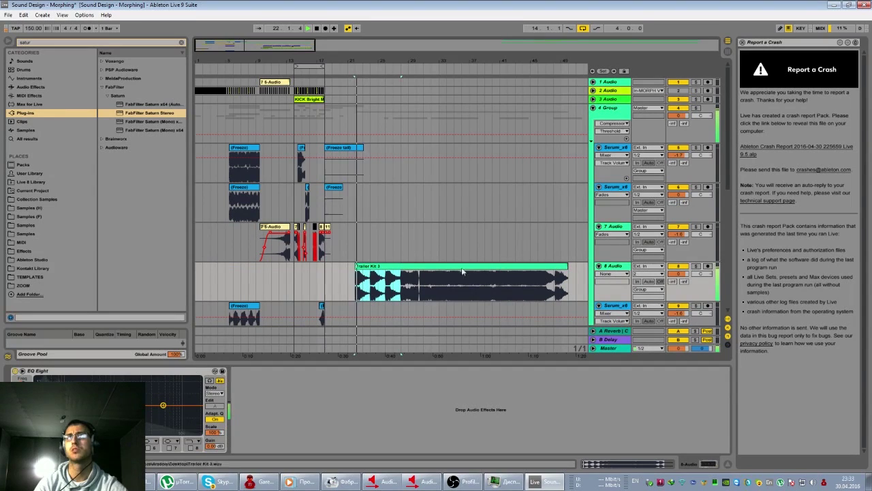
Step: Listen to the Trailer Kit 3 clip soloed from bar 28, turn off its track's solo, and return to bar 14
{"action": "left_click", "coordinate": [403, 287]}
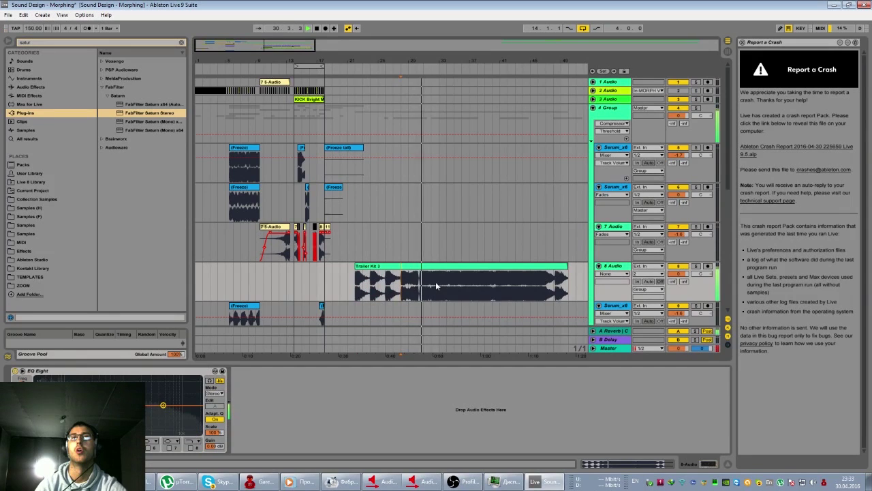
{"action": "scroll", "coordinate": [473, 280], "scroll_direction": "down", "scroll_amount": 2}
{"action": "scroll", "coordinate": [472, 280], "scroll_direction": "down", "scroll_amount": 2}
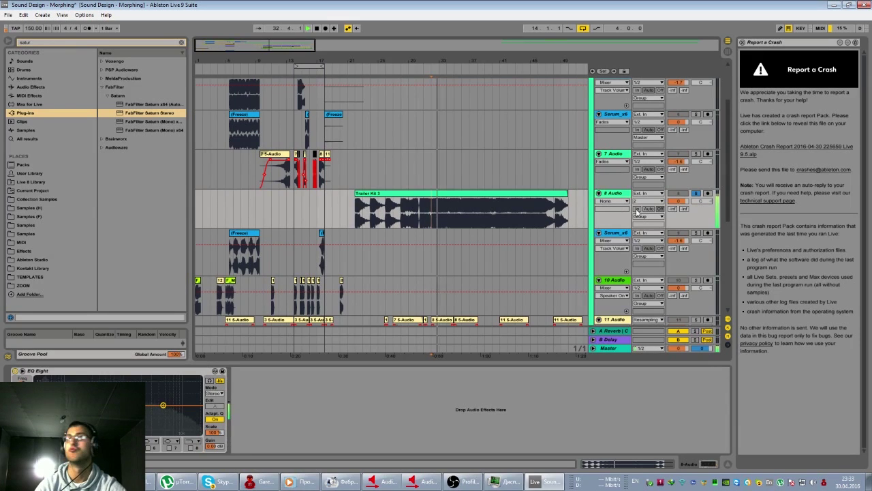
{"action": "left_click", "coordinate": [695, 194]}
{"action": "key", "text": "space"}
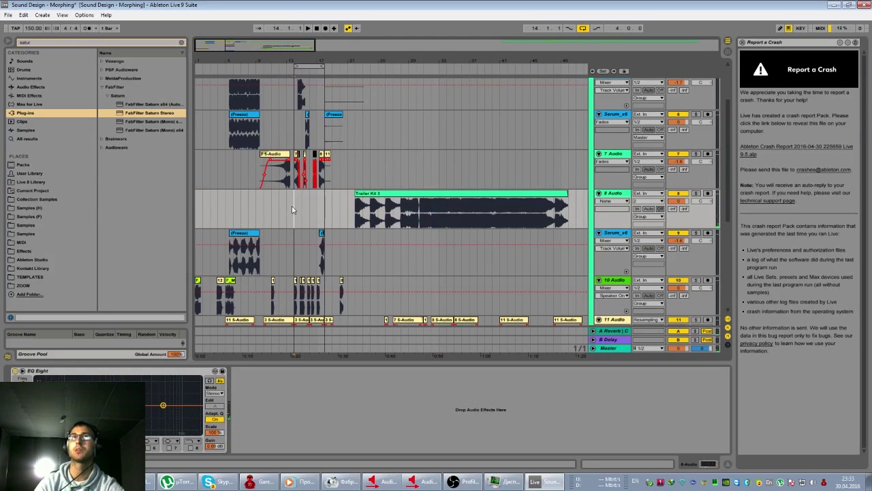
Step: Play the loop from bar 14, then find iZotope Ozone 6 among the plug-ins and load it on the Master track
{"action": "key", "text": "space"}
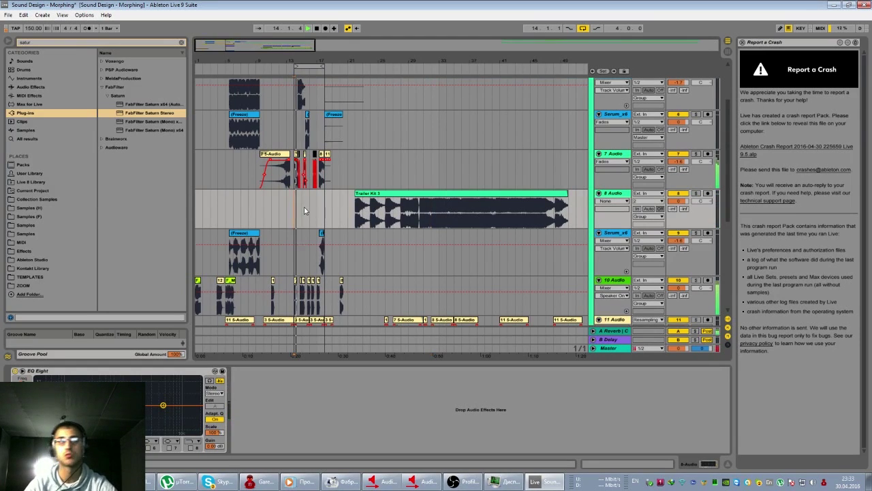
{"action": "left_click", "coordinate": [609, 348]}
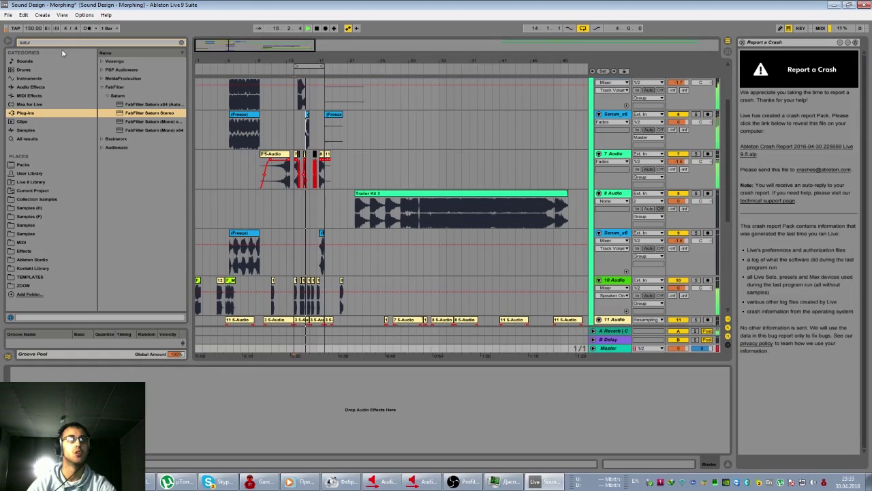
{"action": "left_click", "coordinate": [39, 43]}
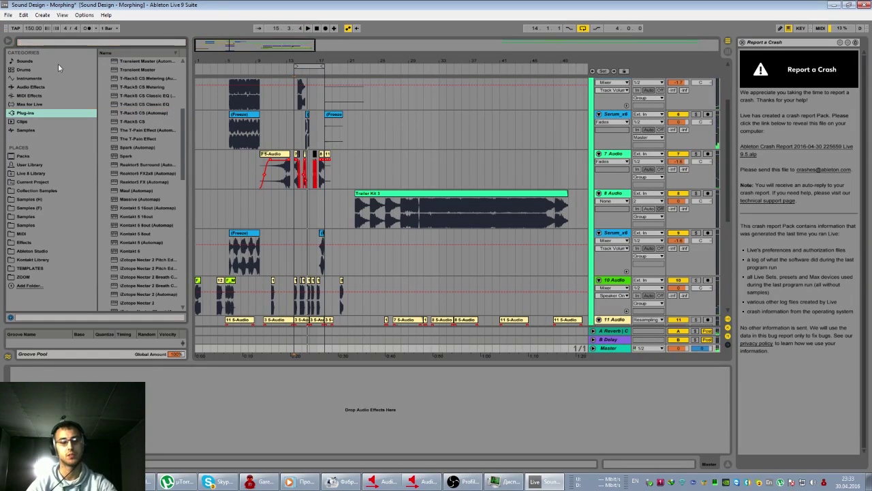
{"action": "type", "text": "ozo"}
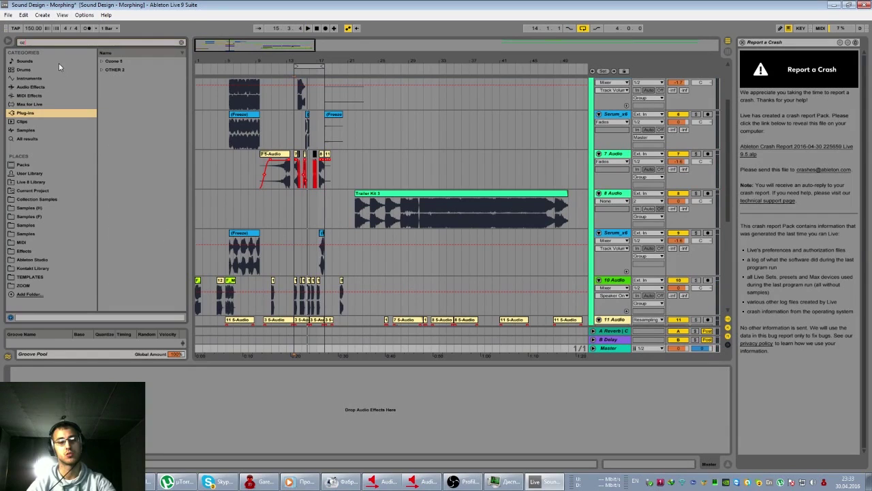
{"action": "left_click", "coordinate": [101, 69]}
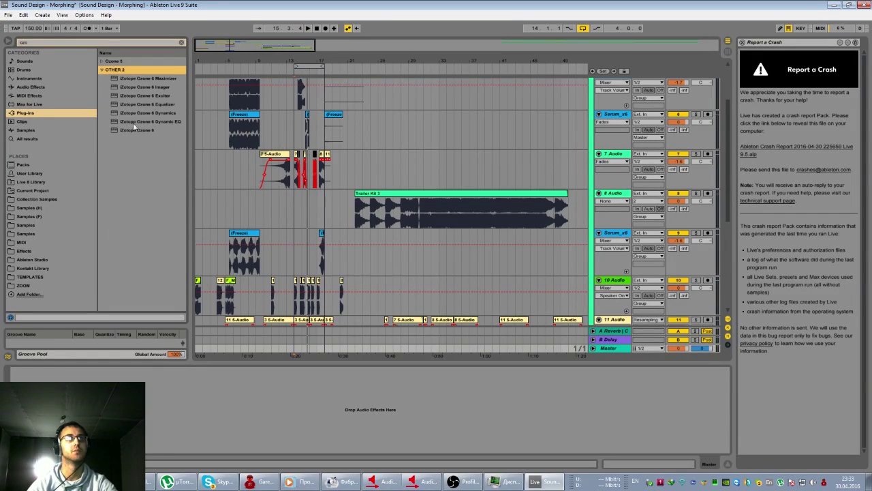
{"action": "left_click", "coordinate": [134, 129]}
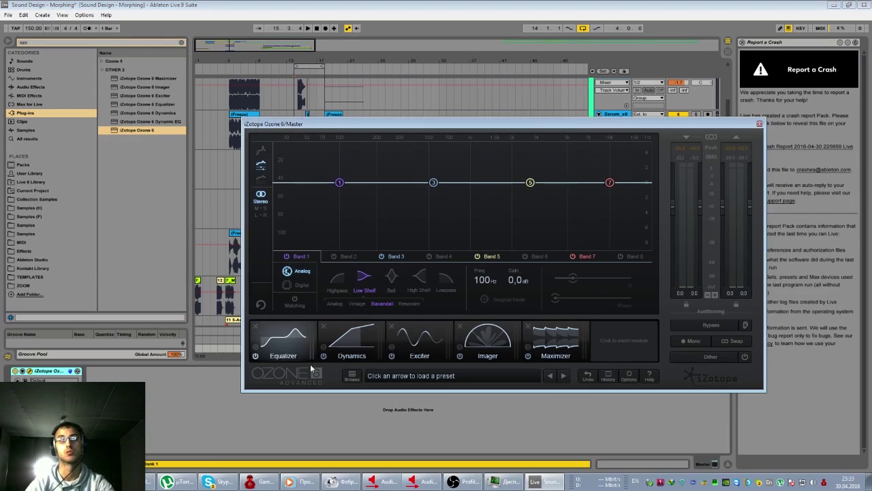
Step: Turn off Ozone's Dynamics, Exciter and Imager modules on the master
{"action": "left_click", "coordinate": [320, 358]}
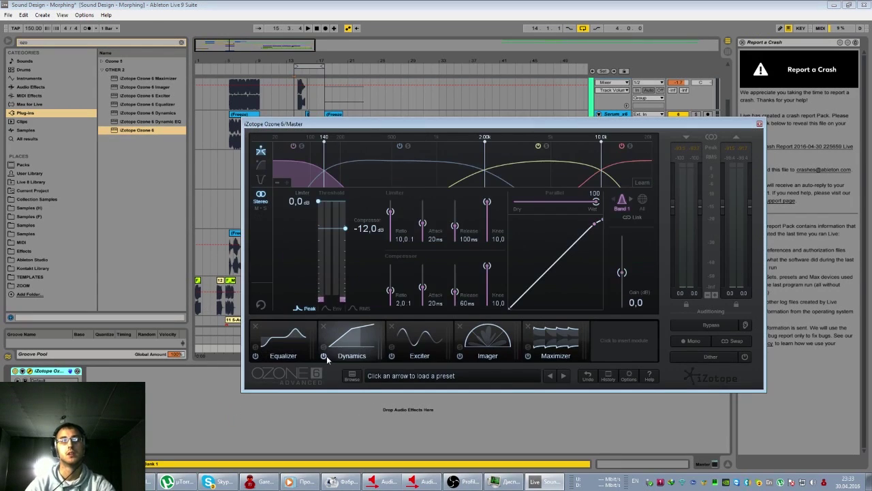
{"action": "left_click", "coordinate": [325, 356]}
{"action": "left_click", "coordinate": [459, 355]}
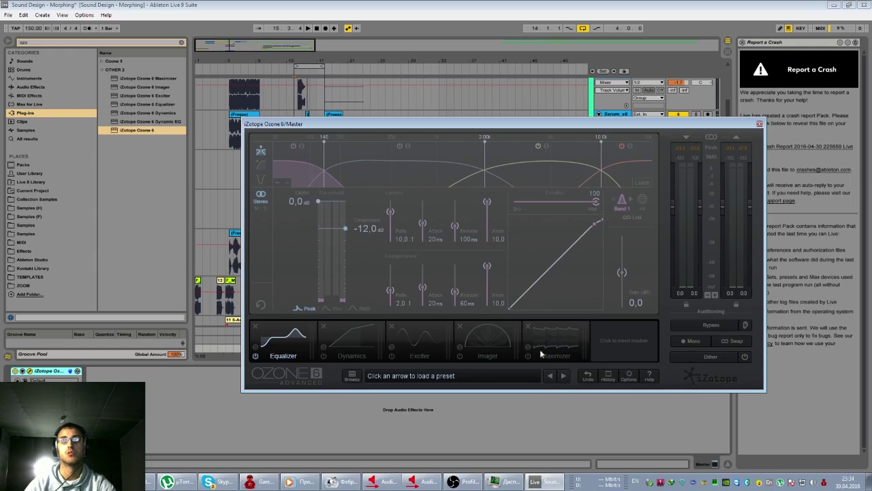
Step: Enable the Maximizer module, set its threshold and ceiling to -0.3 dB, and close the Ozone window
{"action": "left_click", "coordinate": [528, 355]}
{"action": "left_click", "coordinate": [544, 343]}
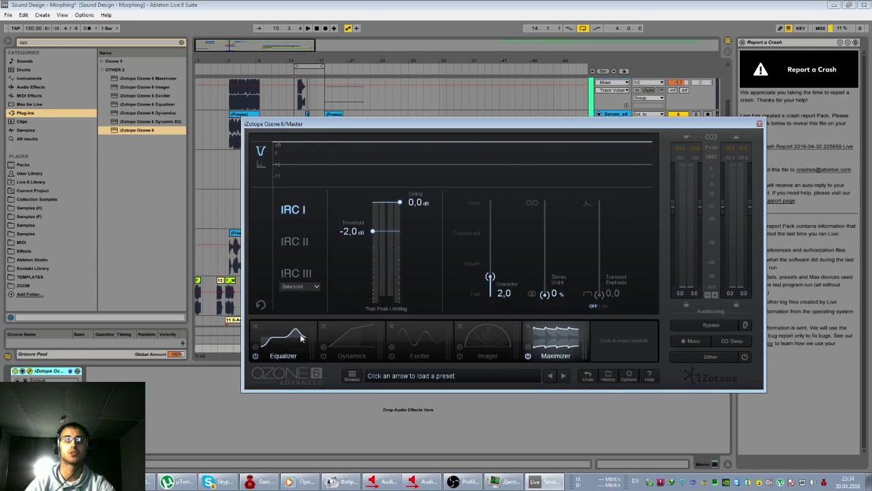
{"action": "left_click", "coordinate": [301, 336]}
{"action": "left_click", "coordinate": [555, 340]}
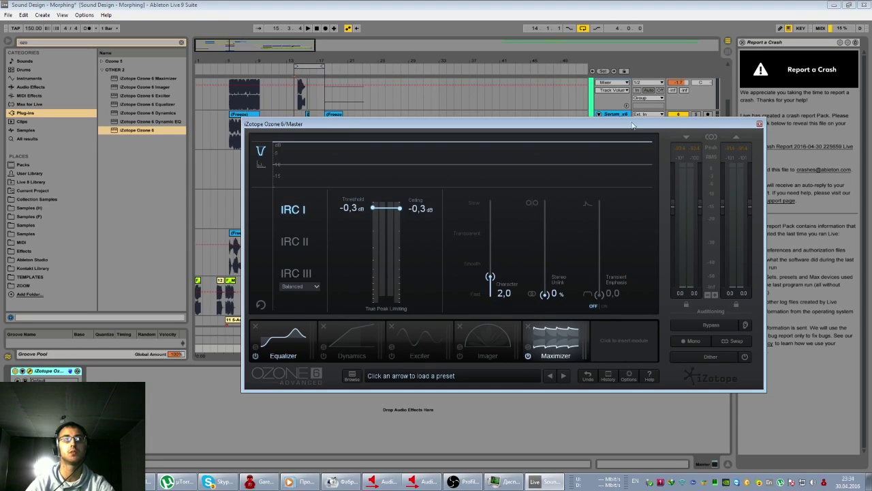
{"action": "left_click", "coordinate": [760, 124]}
Step: Select the looped range from bar 14 to bar 18 and play it
{"action": "left_click_drag", "start_coordinate": [288, 47], "coordinate": [318, 62]}
{"action": "left_click", "coordinate": [374, 66]}
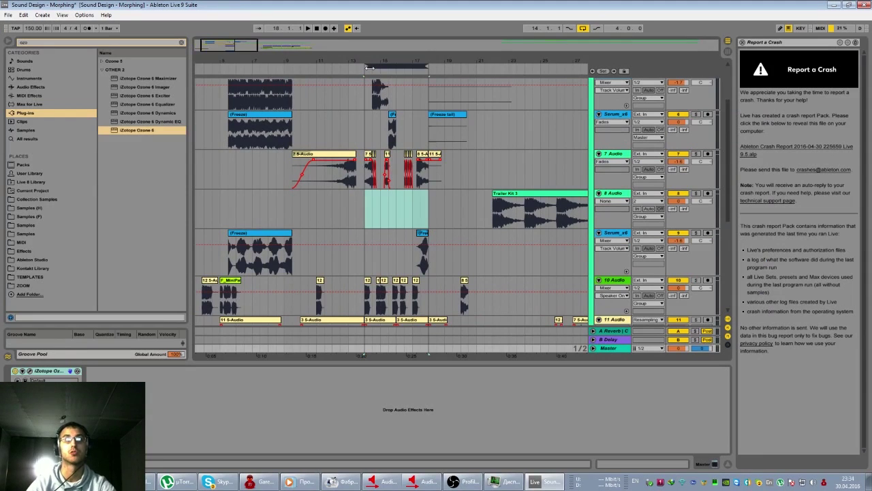
{"action": "left_click", "coordinate": [370, 67]}
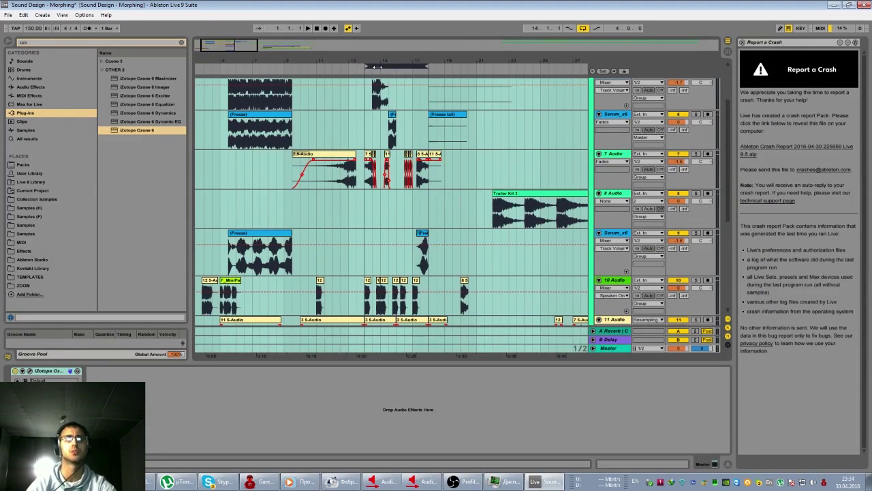
{"action": "key", "text": "space"}
{"action": "scroll", "coordinate": [444, 133], "scroll_direction": "down", "scroll_amount": 5}
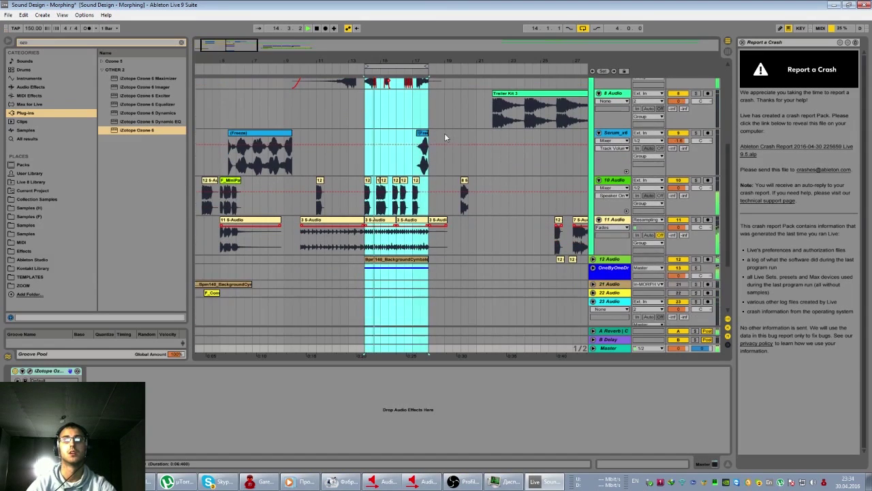
Step: Reopen Ozone 6 on the Master track and raise the Maximizer threshold to 0.0 dB
{"action": "double_click", "coordinate": [620, 350]}
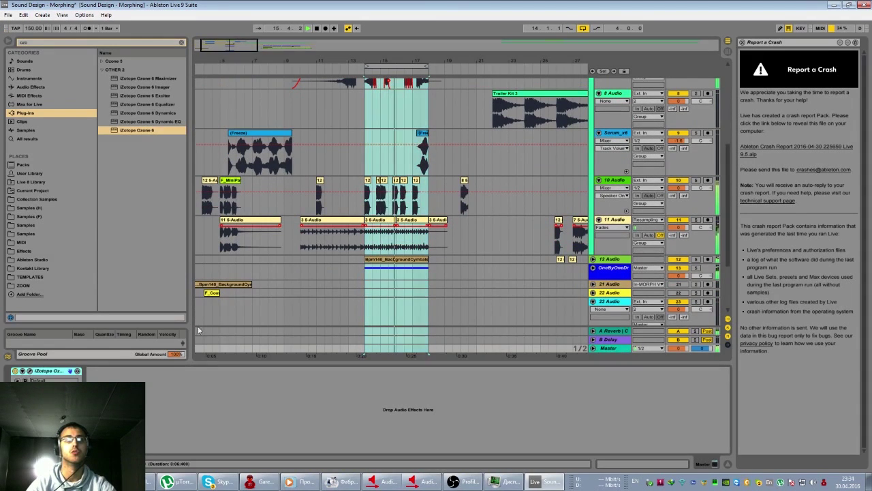
{"action": "left_click", "coordinate": [29, 371]}
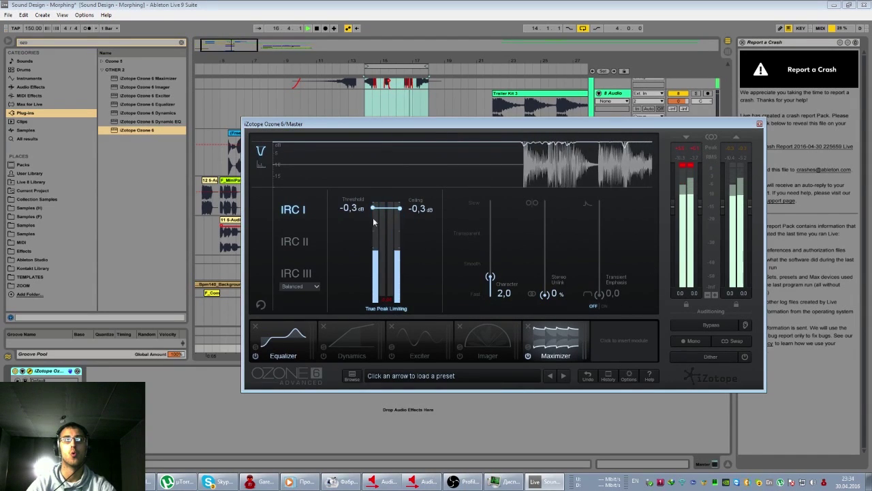
{"action": "left_click_drag", "start_coordinate": [373, 208], "coordinate": [373, 202]}
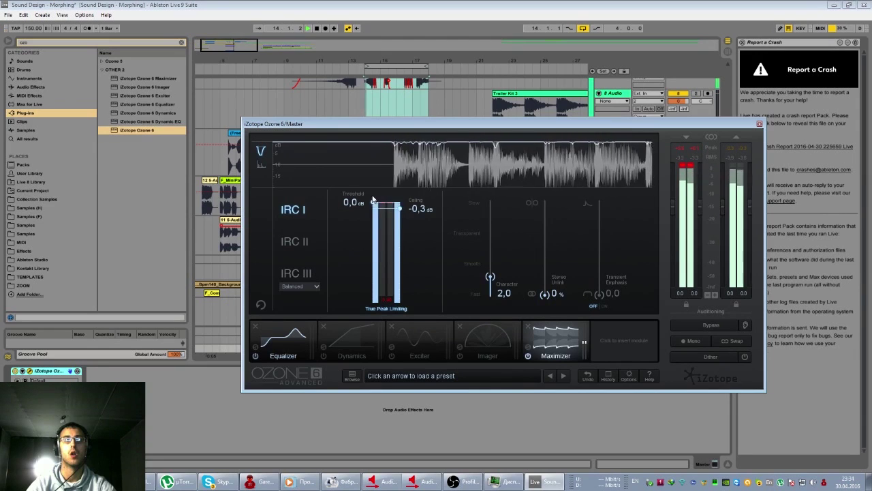
Step: Turn on the Imager module, check the loop's stereo image in the Polar Level and Polar Sample vectorscope views, and close Ozone
{"action": "left_click", "coordinate": [488, 340]}
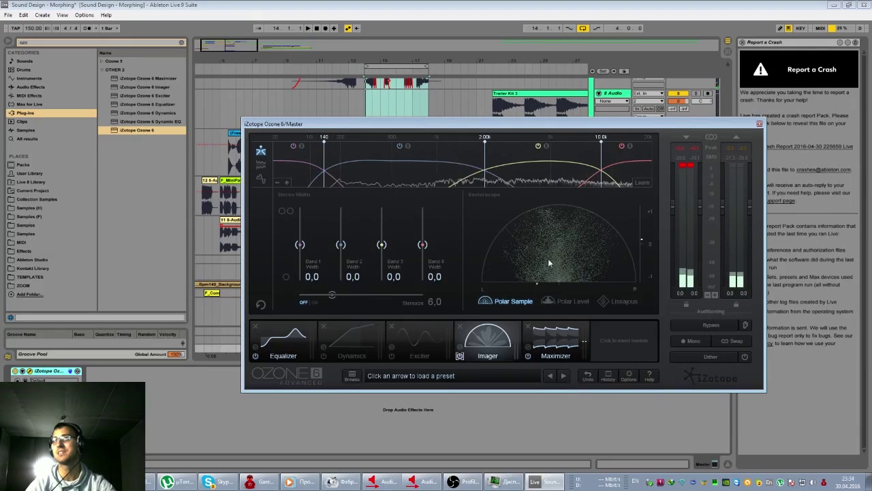
{"action": "key", "text": "space"}
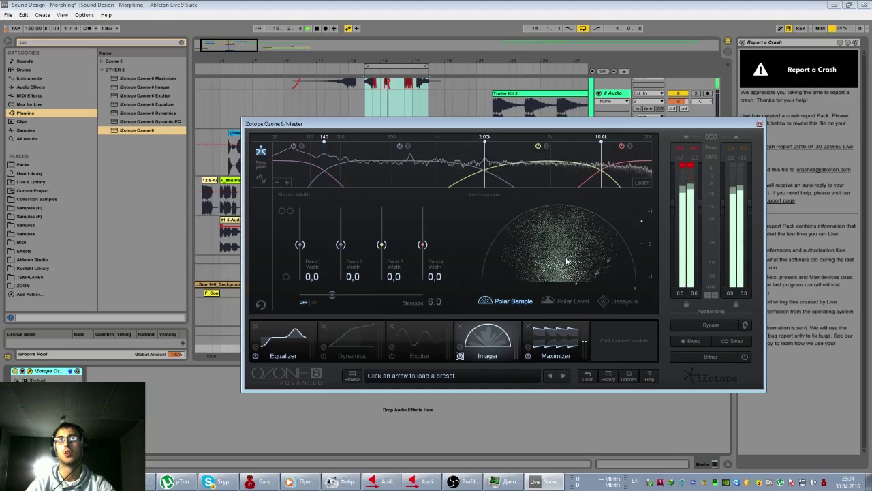
{"action": "left_click", "coordinate": [549, 300]}
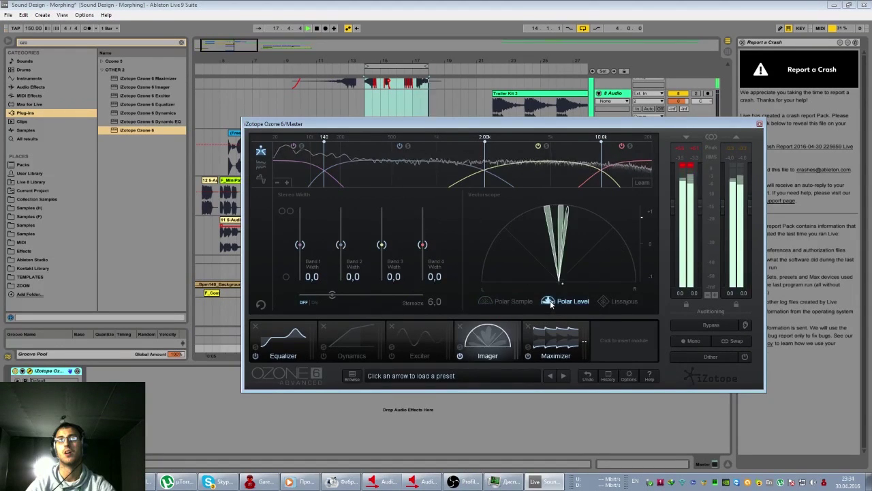
{"action": "left_click", "coordinate": [488, 302]}
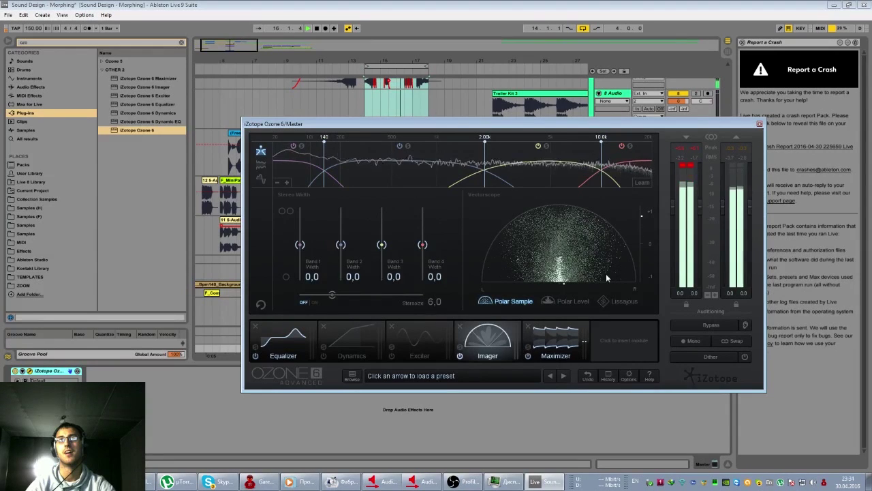
{"action": "key", "text": "space"}
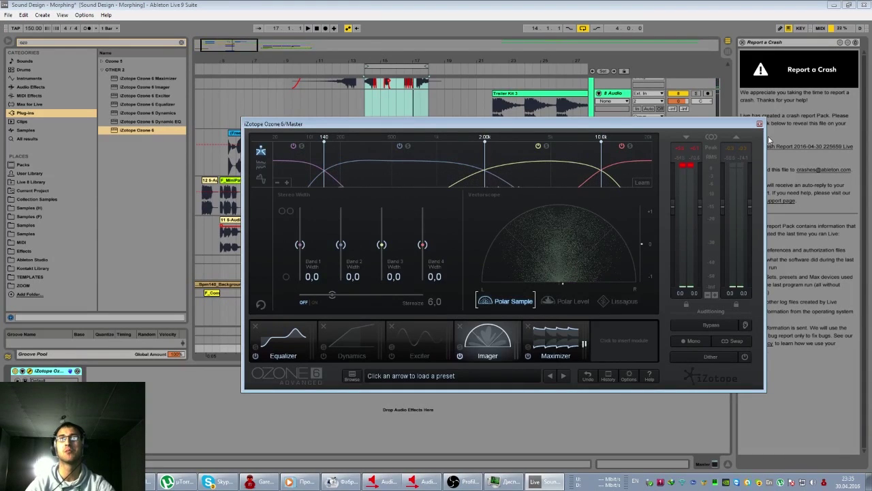
{"action": "left_click", "coordinate": [760, 126]}
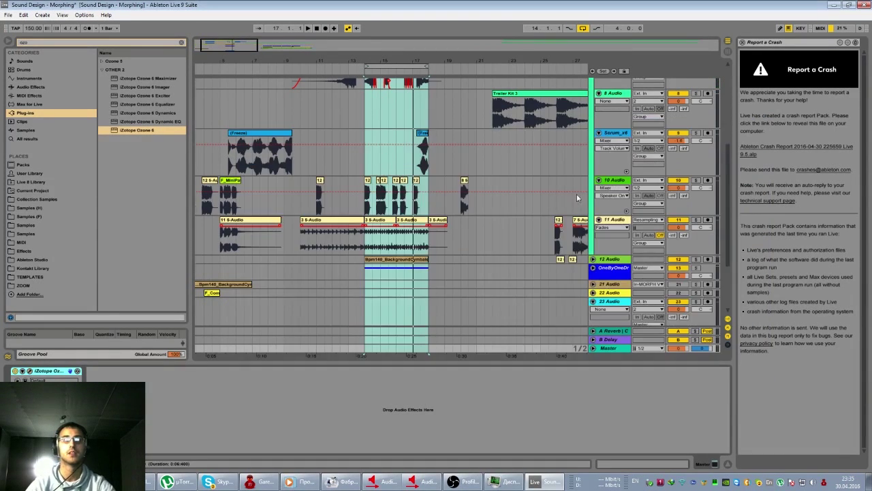
Step: Fold the 4 Group track and select it to show its device chain
{"action": "scroll", "coordinate": [572, 213], "scroll_direction": "down", "scroll_amount": 3}
{"action": "scroll", "coordinate": [626, 240], "scroll_direction": "up", "scroll_amount": 2}
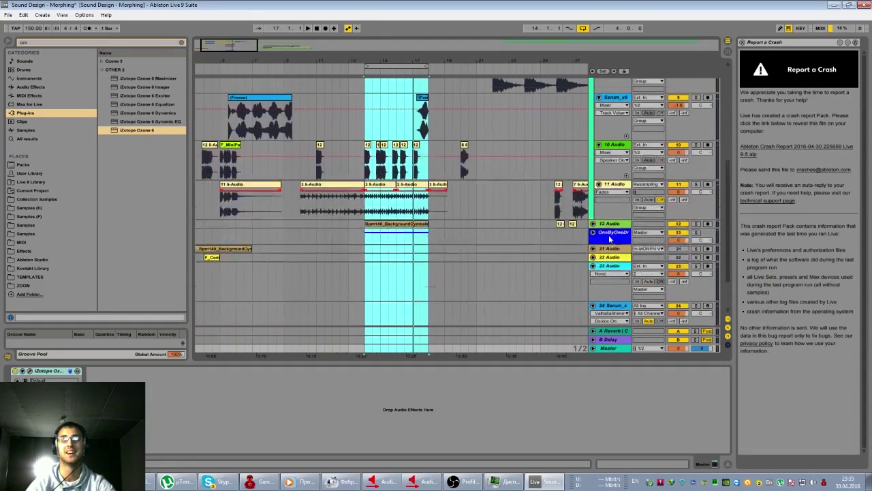
{"action": "scroll", "coordinate": [605, 237], "scroll_direction": "up", "scroll_amount": 8}
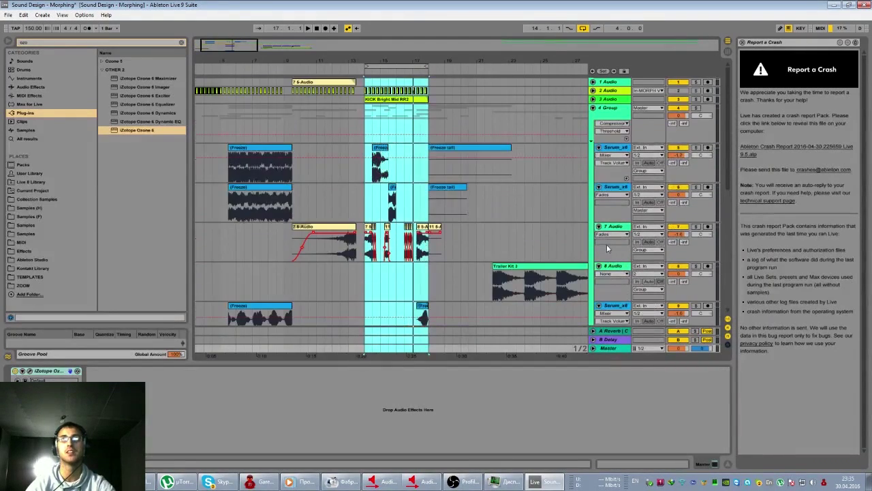
{"action": "left_click", "coordinate": [592, 109]}
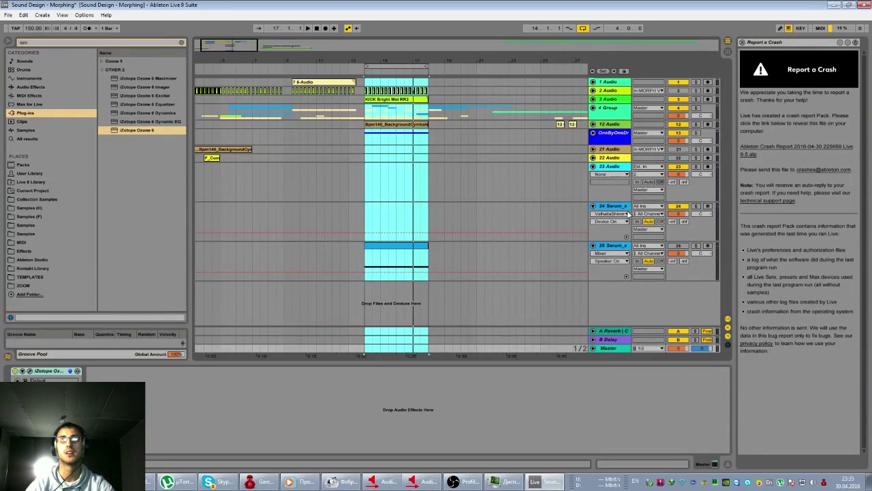
{"action": "left_click", "coordinate": [603, 119]}
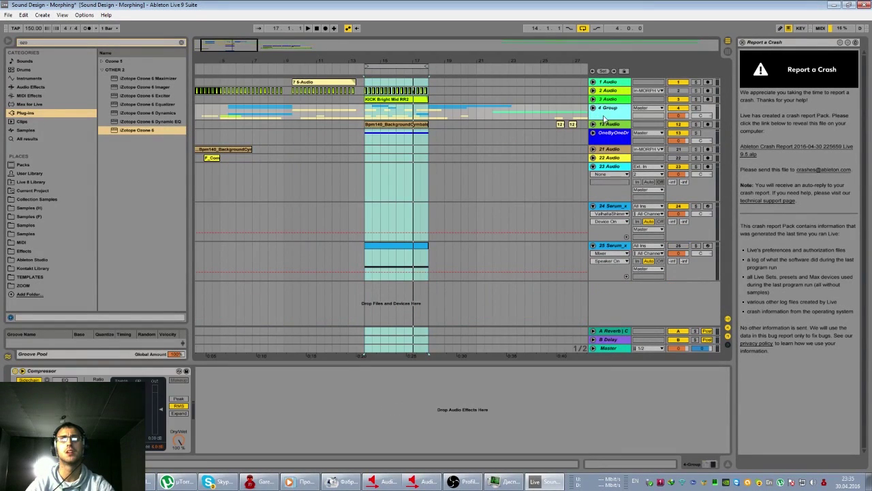
Step: Fold the 23 Audio and 24 Serum tracks in the arrangement
{"action": "mouse_move", "coordinate": [226, 46]}
{"action": "left_mouse_down"}
{"action": "mouse_move", "coordinate": [225, 21]}
{"action": "mouse_move", "coordinate": [227, 60]}
{"action": "mouse_move", "coordinate": [228, 50]}
{"action": "left_mouse_up"}
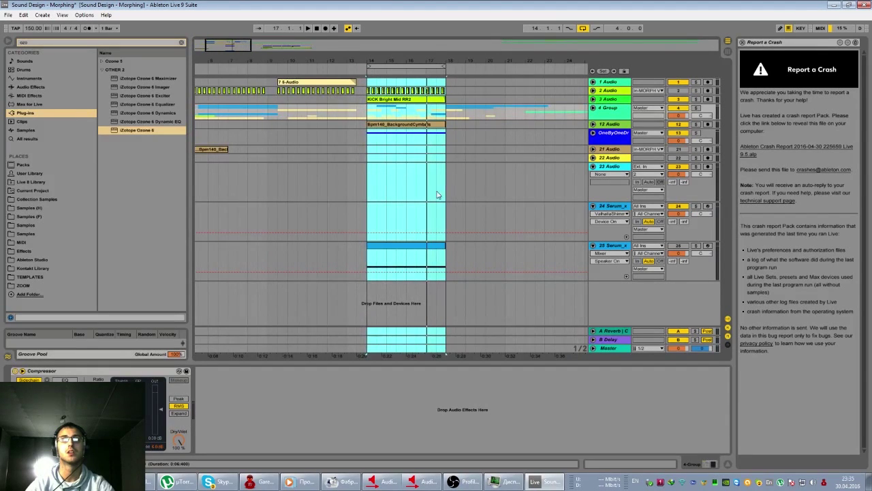
{"action": "left_click", "coordinate": [593, 167]}
{"action": "left_click", "coordinate": [593, 175]}
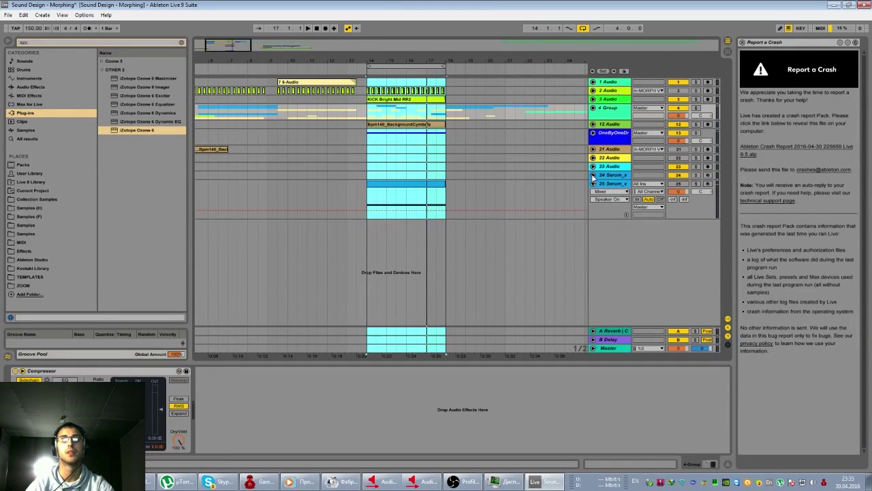
Step: Select the clip on the 25 Serum track and play the looped section from bar 14
{"action": "left_click_drag", "start_coordinate": [229, 45], "coordinate": [232, 75]}
{"action": "key", "text": "alt+space"}
{"action": "left_click", "coordinate": [327, 191]}
{"action": "key", "text": "space"}
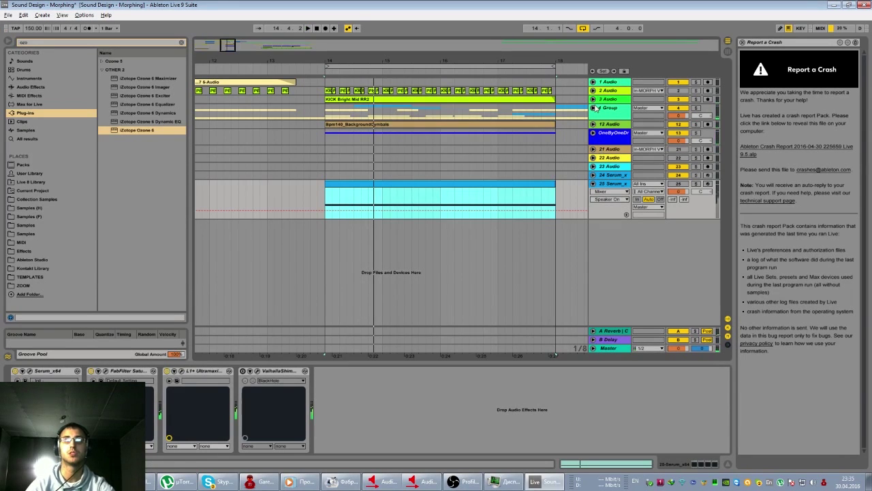
{"action": "left_click", "coordinate": [594, 107]}
{"action": "left_click", "coordinate": [593, 99]}
{"action": "left_click", "coordinate": [593, 100]}
{"action": "left_click", "coordinate": [594, 107]}
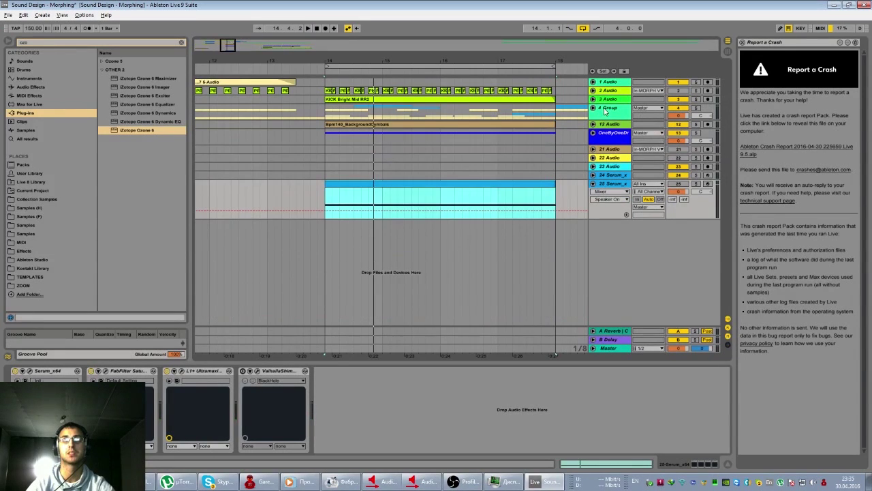
Step: Inspect the device chains of the 3, 2 and 1 Audio tracks and the MORPH VST device on 4 Group
{"action": "left_click", "coordinate": [606, 101]}
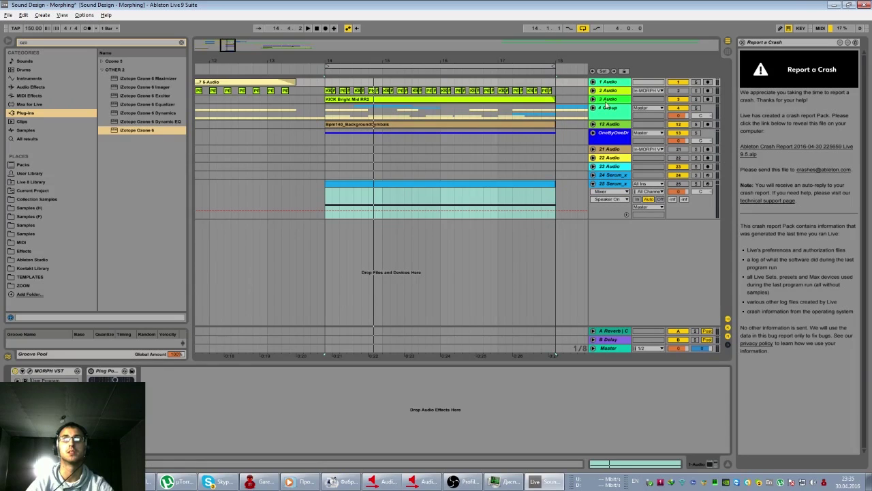
{"action": "left_click", "coordinate": [610, 91]}
{"action": "left_click", "coordinate": [608, 83]}
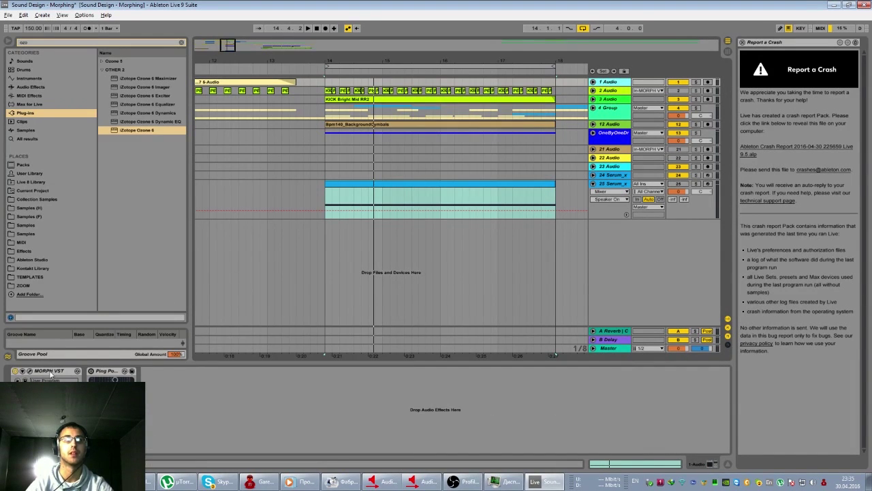
{"action": "left_click", "coordinate": [67, 368]}
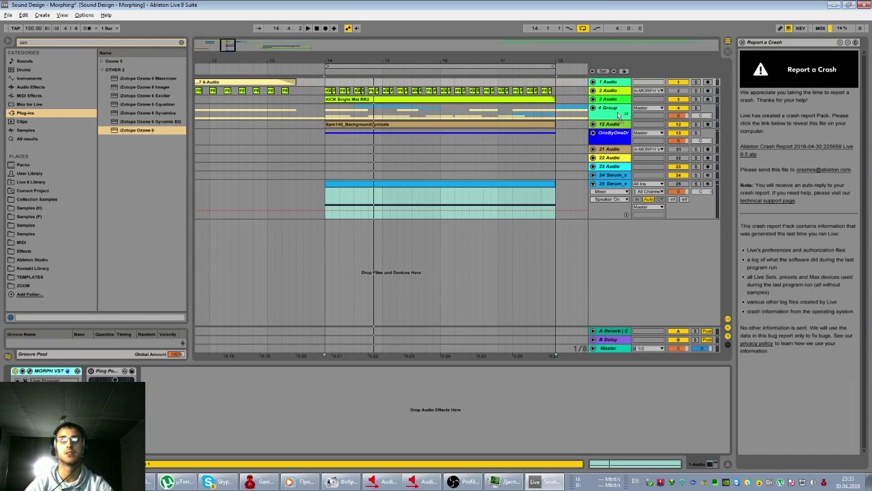
{"action": "left_click", "coordinate": [617, 109]}
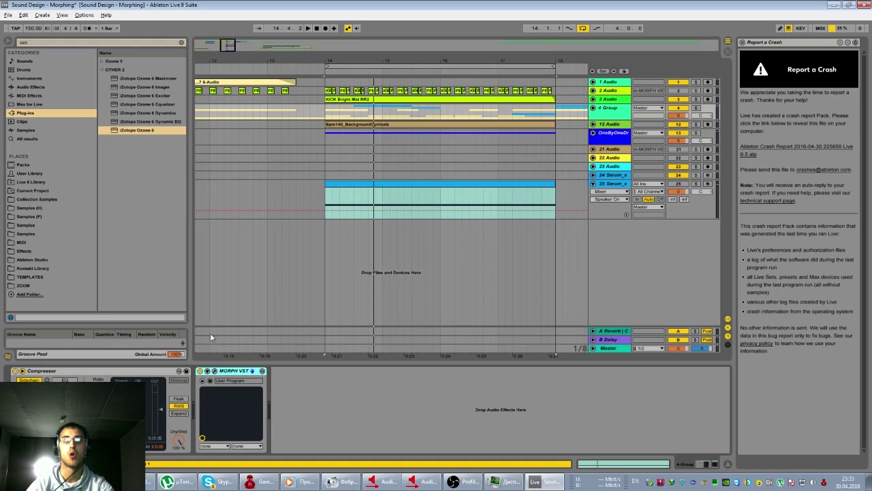
{"action": "left_click", "coordinate": [240, 368]}
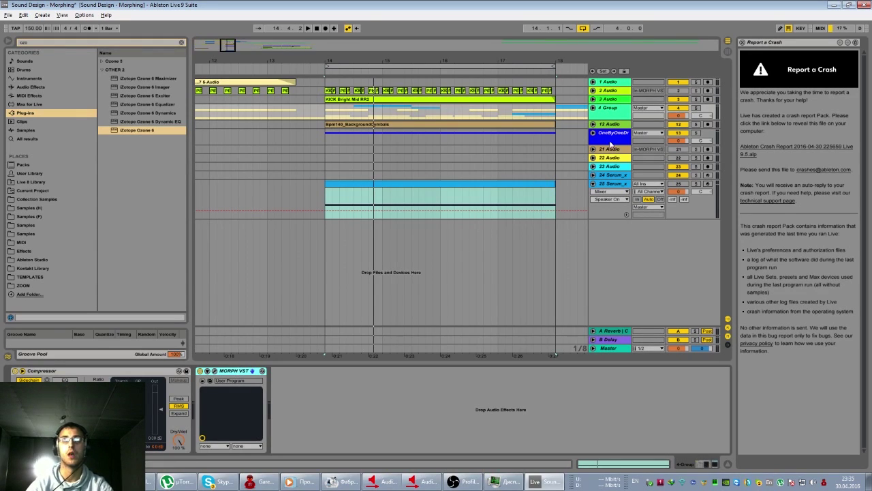
Step: Unfold the OneByOneDrums group and route the DRUMS track's audio output to 4-Group
{"action": "left_click", "coordinate": [611, 142]}
{"action": "left_click", "coordinate": [593, 134]}
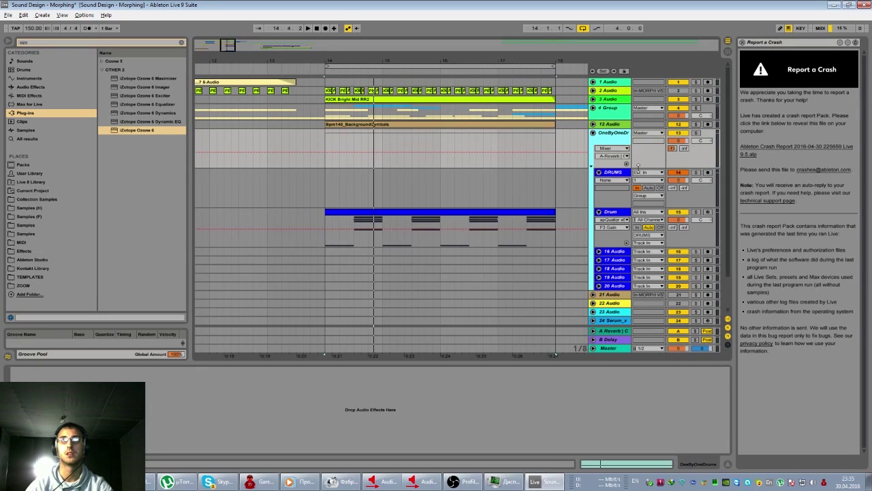
{"action": "left_click", "coordinate": [644, 197]}
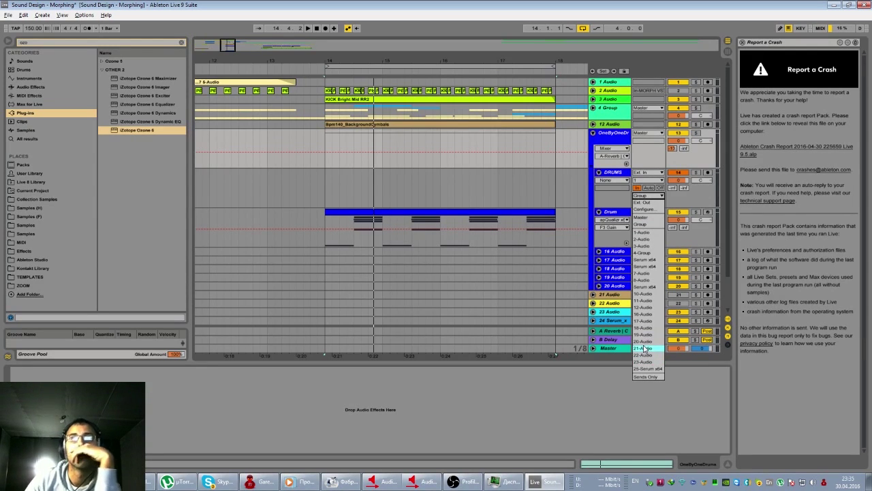
{"action": "left_click", "coordinate": [645, 253]}
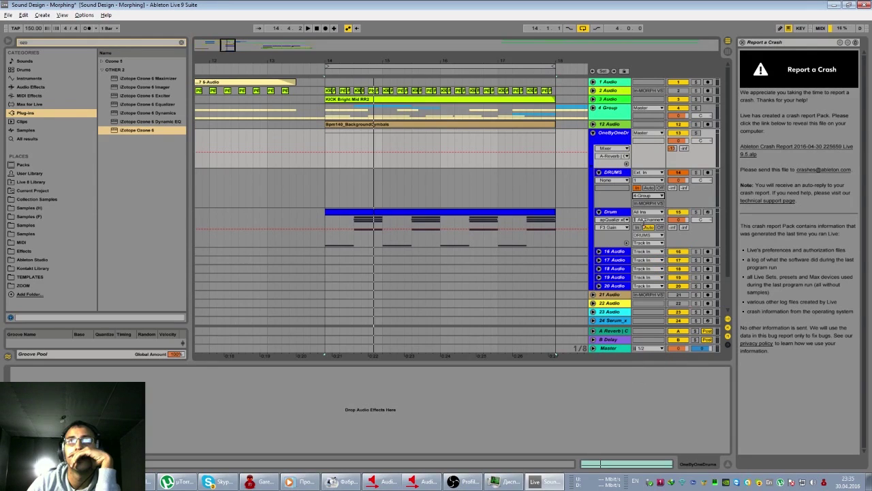
Step: Audition the loop with the OneByOneDrums group soloed, and switch the solo to 4 Group
{"action": "key", "text": "space"}
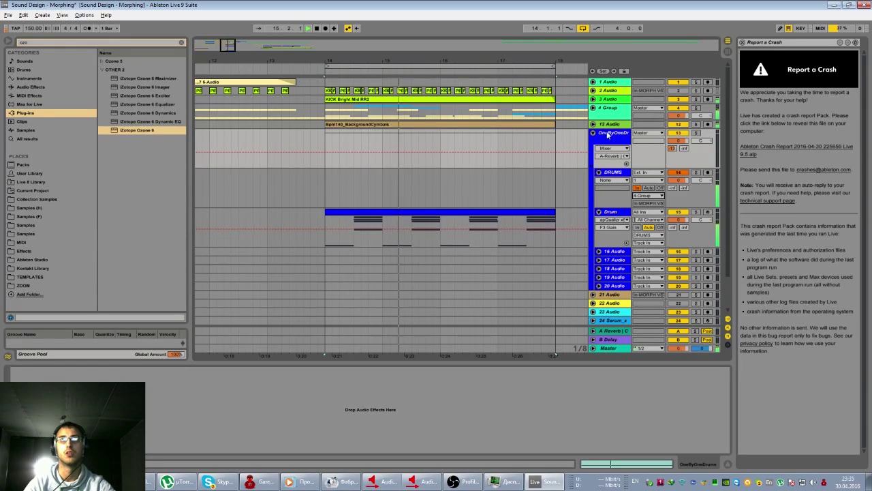
{"action": "left_click", "coordinate": [696, 132]}
{"action": "key", "text": "space"}
{"action": "key", "text": "space"}
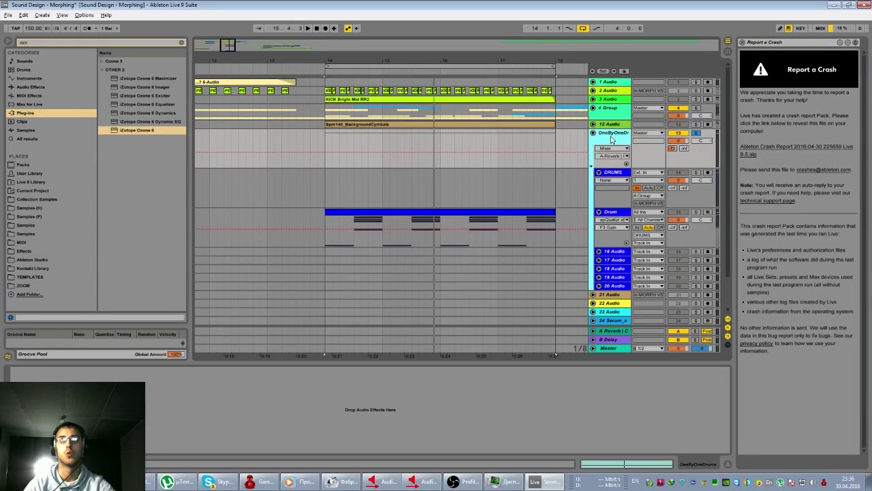
{"action": "left_click", "coordinate": [695, 108]}
{"action": "key", "text": "space"}
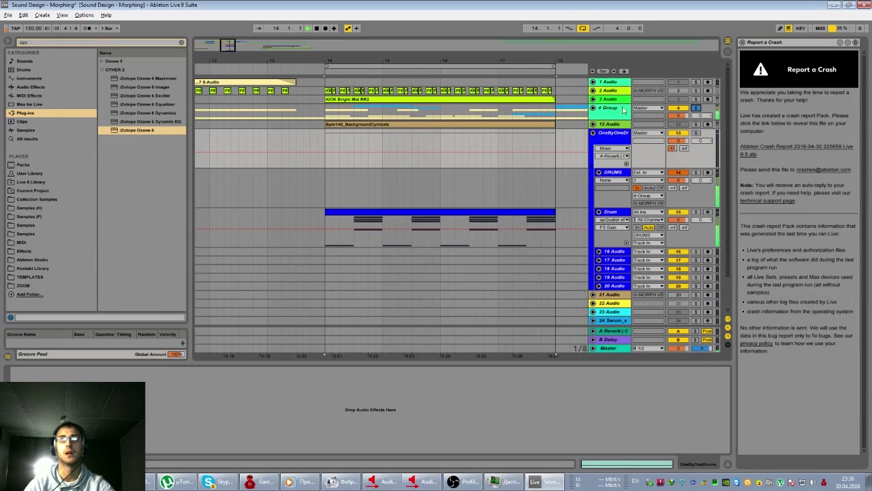
Step: Load the next preset in 4 Group's MORPH plug-in and lower its Formants amount
{"action": "left_click", "coordinate": [610, 108]}
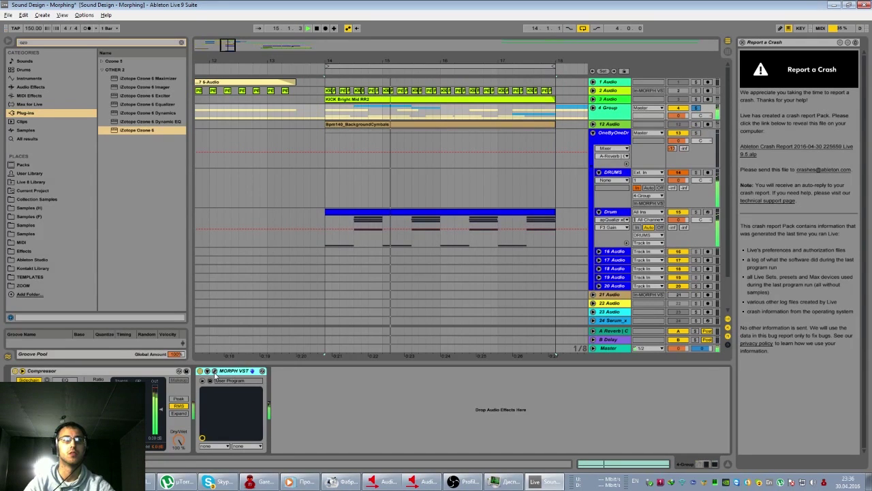
{"action": "left_click", "coordinate": [214, 372]}
{"action": "left_click_drag", "start_coordinate": [512, 402], "coordinate": [553, 392]}
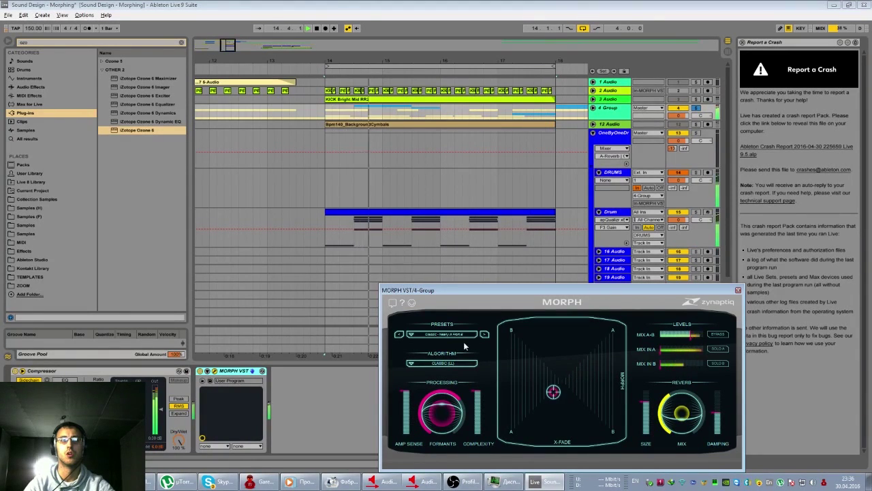
{"action": "left_click", "coordinate": [484, 336]}
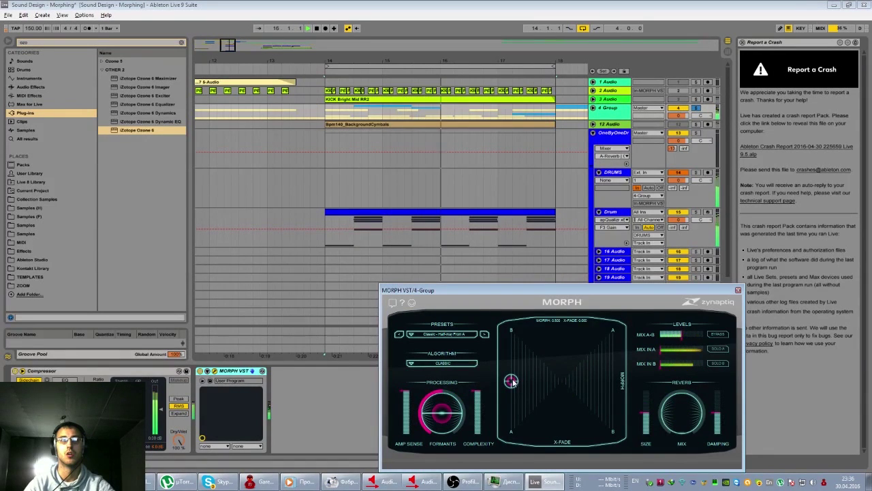
{"action": "left_click_drag", "start_coordinate": [441, 408], "coordinate": [431, 410]}
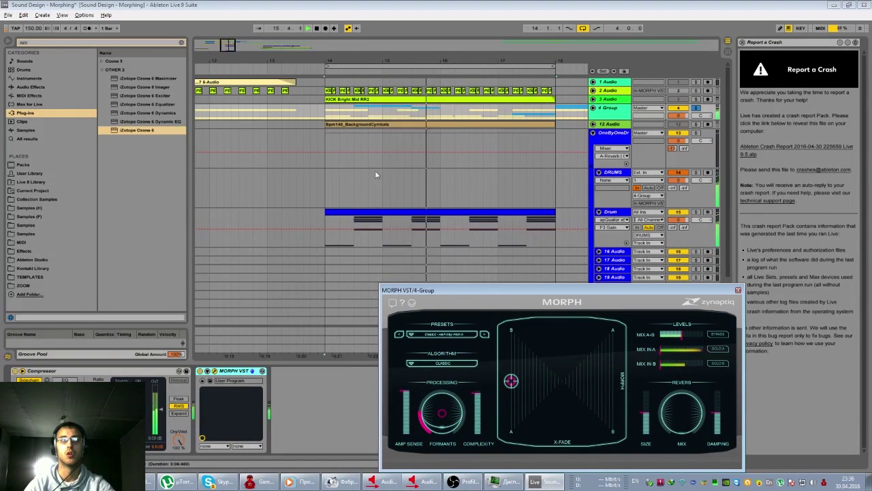
Step: Copy a four-bar section of the clips on tracks 16 Audio to 20 Audio to bar 14 and play the loop
{"action": "scroll", "coordinate": [340, 92], "scroll_direction": "down", "scroll_amount": 3}
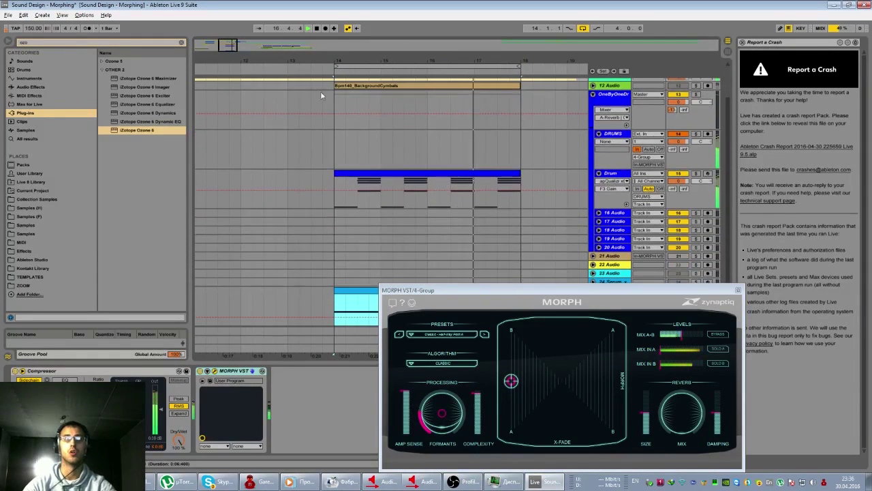
{"action": "left_click_drag", "start_coordinate": [232, 48], "coordinate": [238, 19]}
{"action": "left_click", "coordinate": [525, 212]}
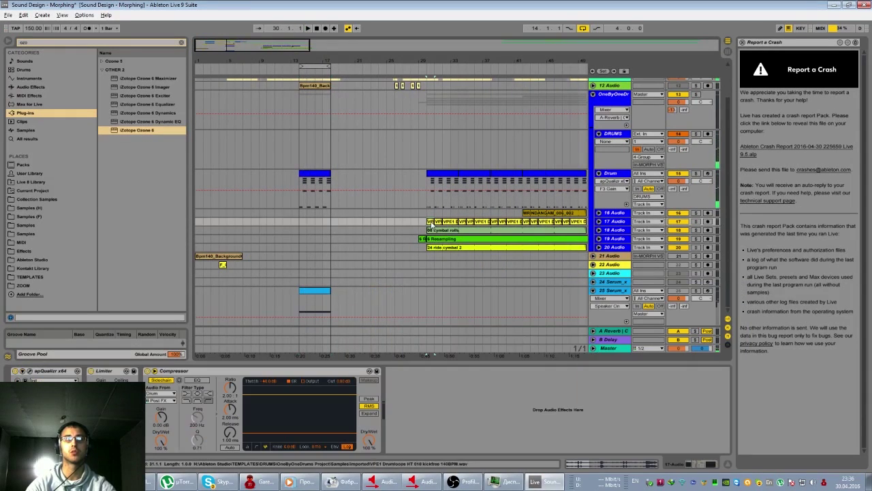
{"action": "left_click_drag", "start_coordinate": [553, 252], "coordinate": [303, 215]}
{"action": "key", "text": "space"}
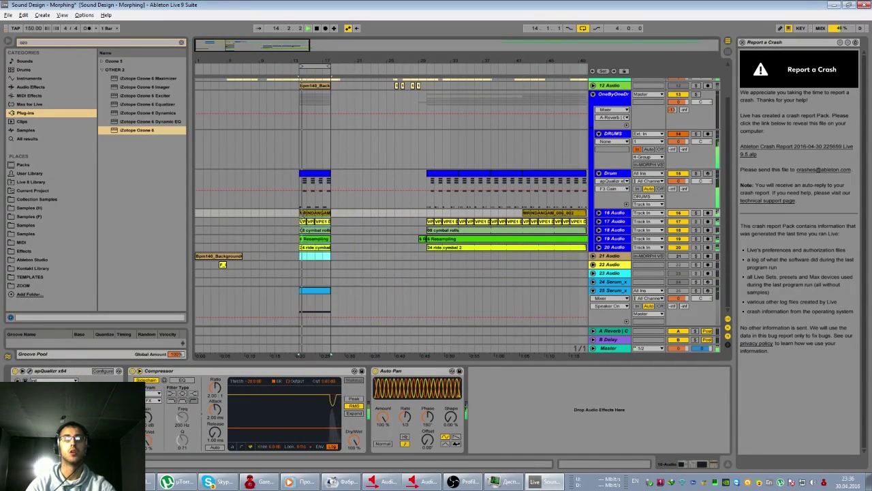
{"action": "left_click_drag", "start_coordinate": [263, 57], "coordinate": [362, 102]}
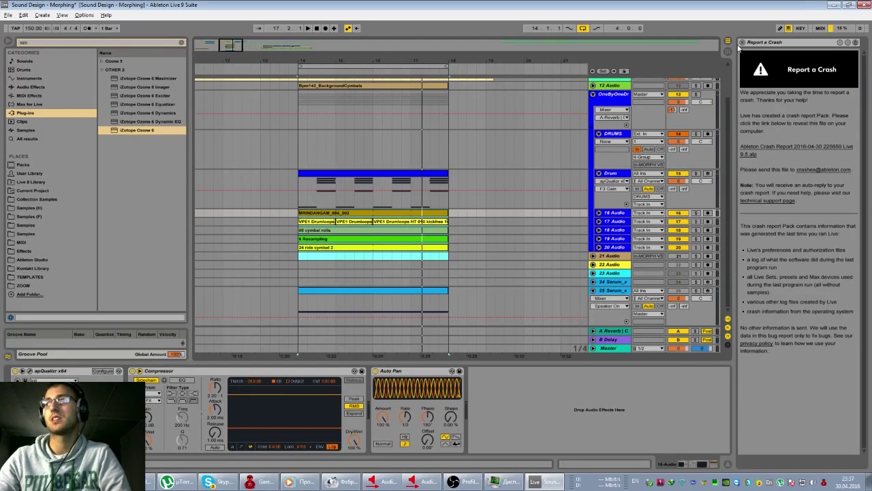
{"action": "key", "text": "space"}
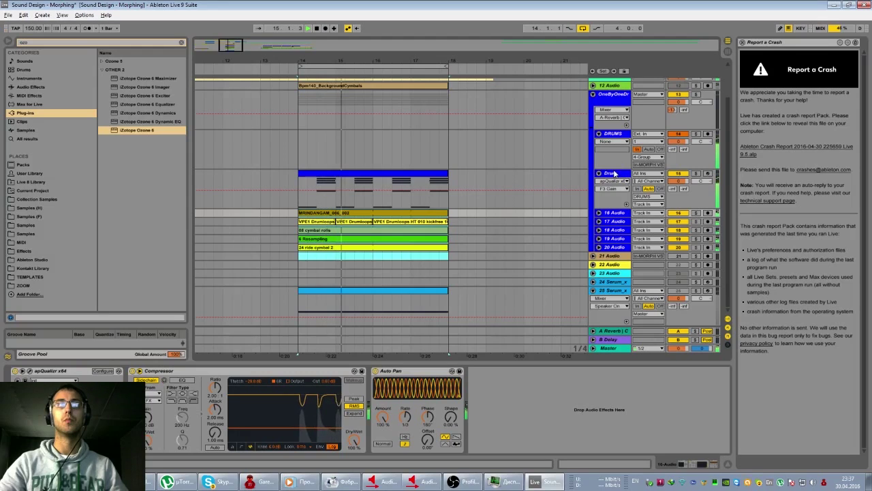
Step: Route the DRUMS track's audio output back to Group
{"action": "left_click", "coordinate": [593, 95]}
{"action": "left_click", "coordinate": [608, 137]}
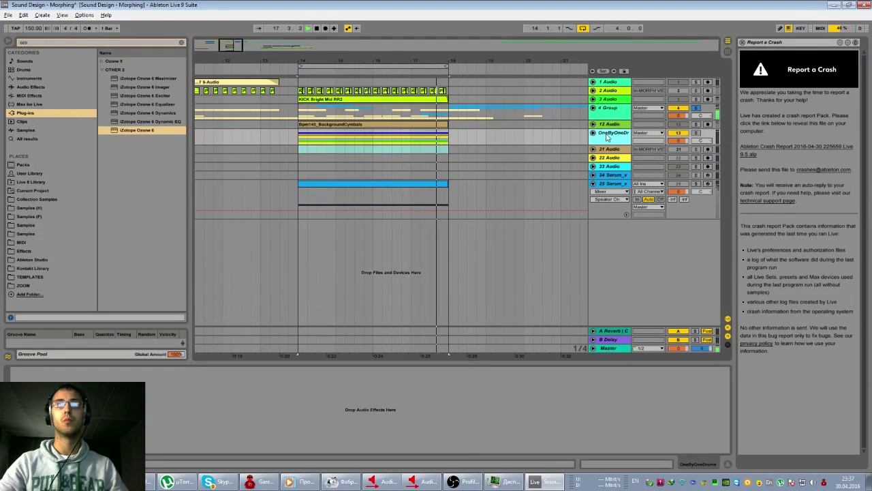
{"action": "left_click", "coordinate": [593, 133]}
{"action": "left_click", "coordinate": [611, 141]}
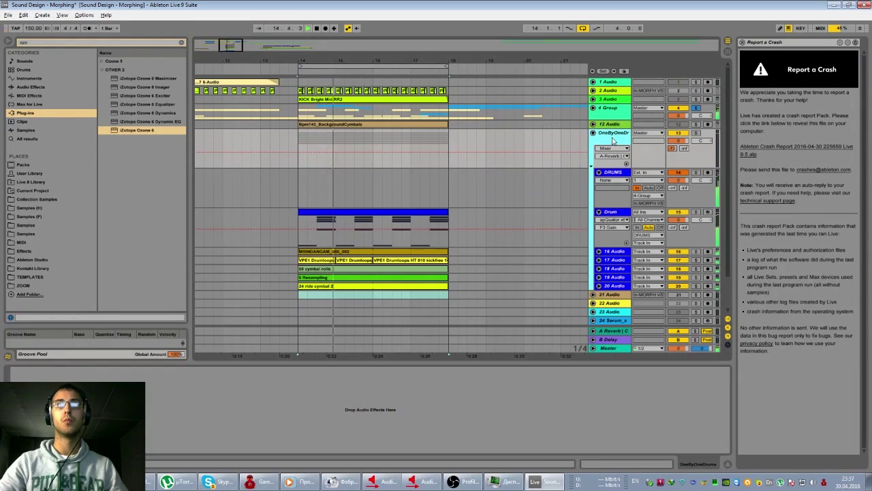
{"action": "left_click", "coordinate": [651, 197]}
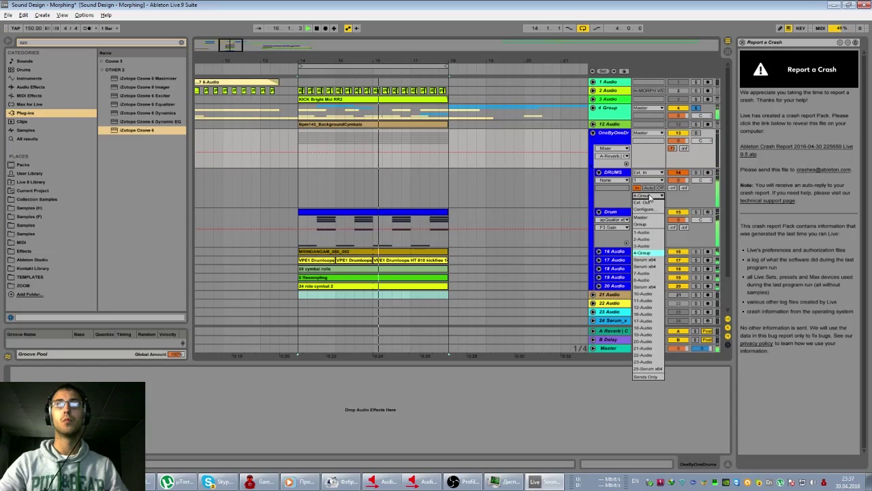
{"action": "left_click", "coordinate": [654, 199]}
{"action": "left_click", "coordinate": [657, 197]}
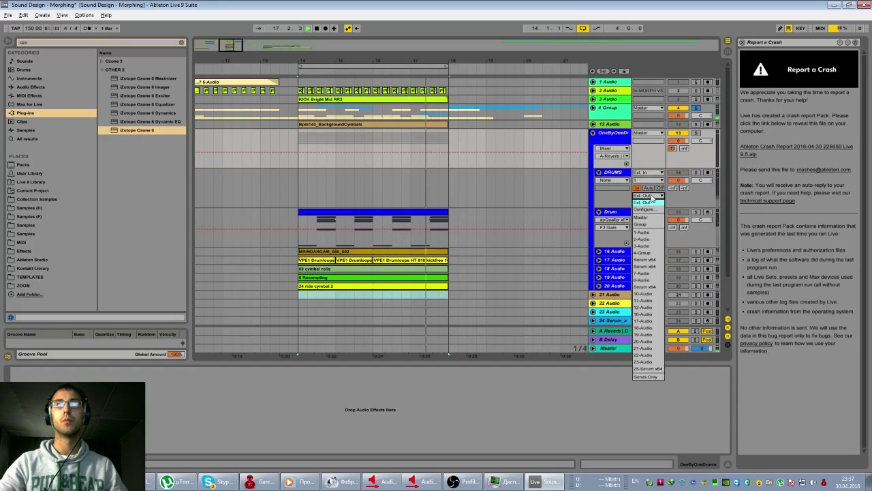
{"action": "left_click", "coordinate": [651, 225]}
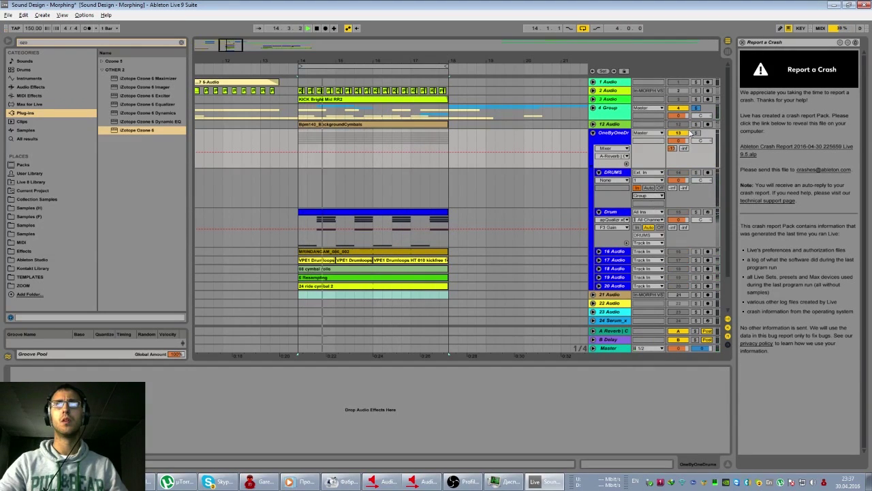
Step: Delete the clips on tracks 16 Audio to 20 Audio between bars 14 and 18, and fold the OneByOneDrums group
{"action": "scroll", "coordinate": [641, 158], "scroll_direction": "down", "scroll_amount": 2}
{"action": "key", "text": "space"}
{"action": "left_click_drag", "start_coordinate": [448, 257], "coordinate": [298, 219]}
{"action": "scroll", "coordinate": [568, 154], "scroll_direction": "up", "scroll_amount": 2}
{"action": "left_click", "coordinate": [592, 131]}
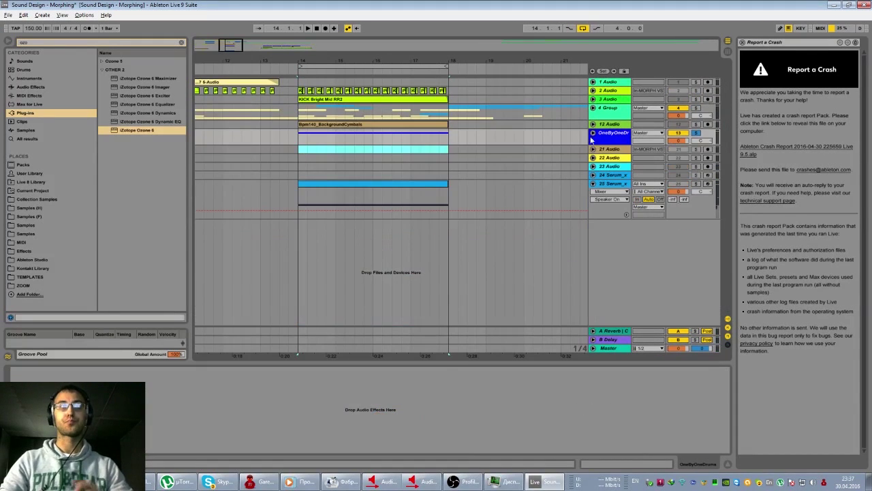
Step: Unfold the 3 Audio track and solo it to play back its KICK Bright Mid RR2 clip
{"action": "left_click", "coordinate": [592, 99]}
{"action": "left_click", "coordinate": [593, 99]}
{"action": "left_click", "coordinate": [592, 100]}
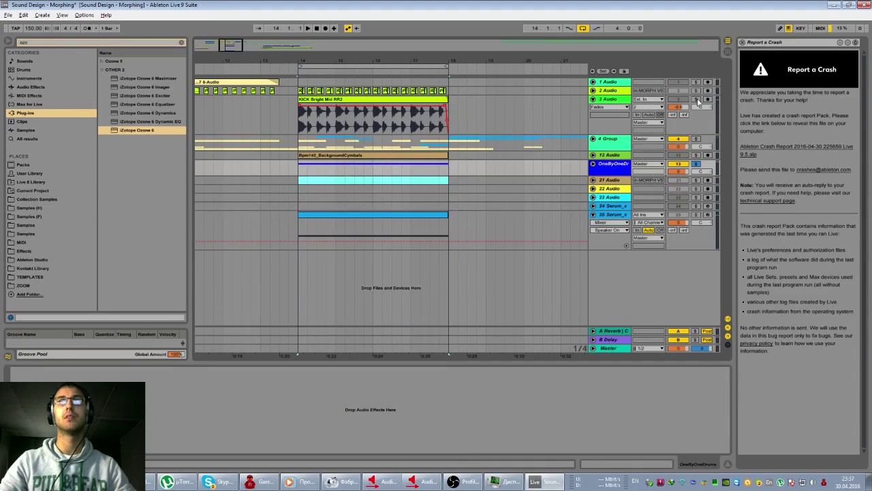
{"action": "left_click", "coordinate": [696, 100]}
{"action": "key", "text": "space"}
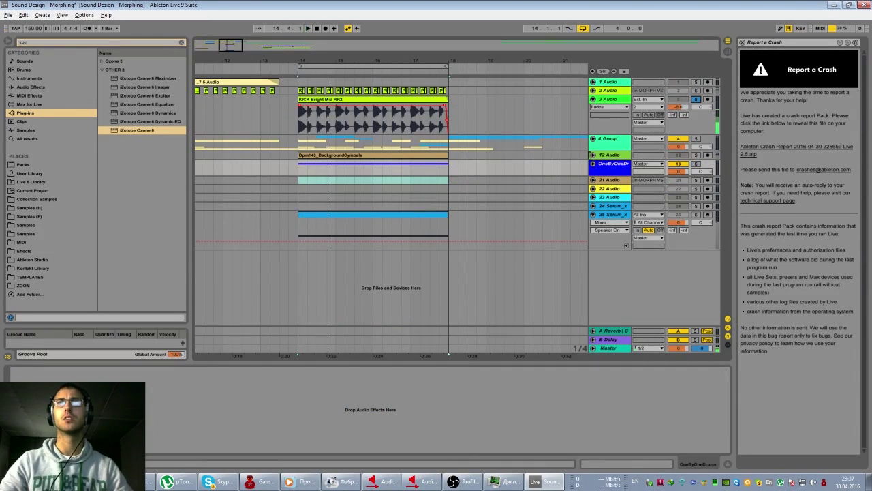
{"action": "left_click", "coordinate": [593, 164]}
{"action": "left_click", "coordinate": [592, 165]}
{"action": "left_click", "coordinate": [593, 155]}
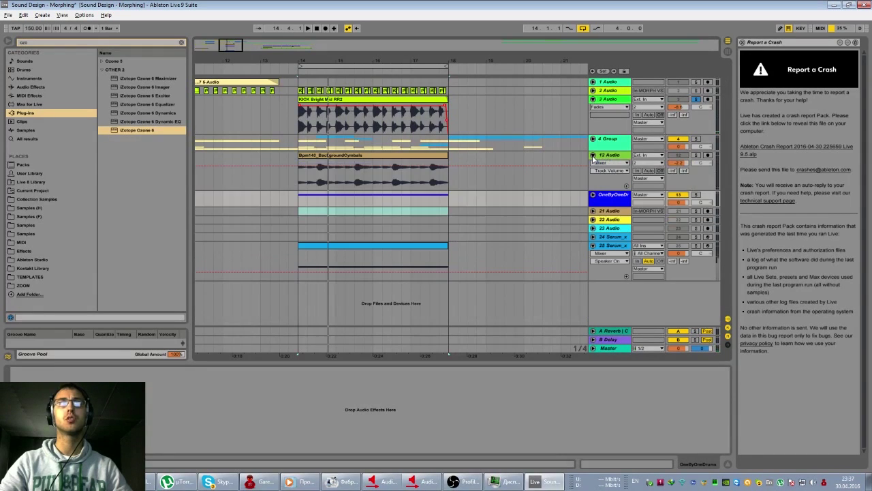
{"action": "left_click", "coordinate": [593, 155]}
Step: Insert a new audio track below the 25 Serum track
{"action": "right_click", "coordinate": [627, 263]}
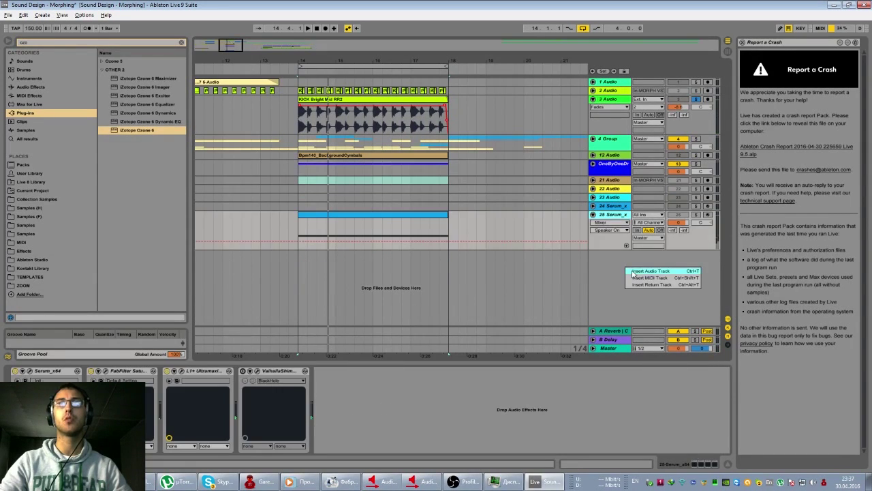
{"action": "left_click", "coordinate": [634, 271]}
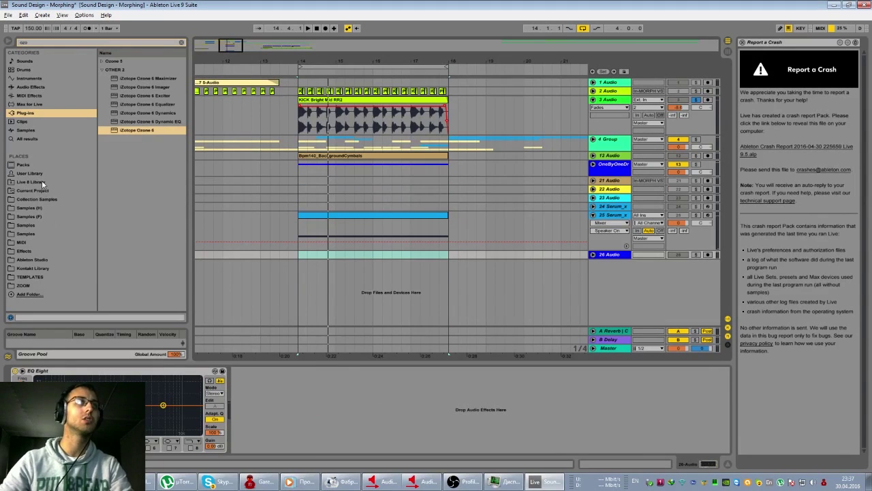
Step: Clear the browser search and preview a Bpm140_E_MovingAcc loop from Samples (H), Electronic Music, VIRTUAL RIOT Sample Pack, Bass Loops
{"action": "left_click", "coordinate": [41, 44]}
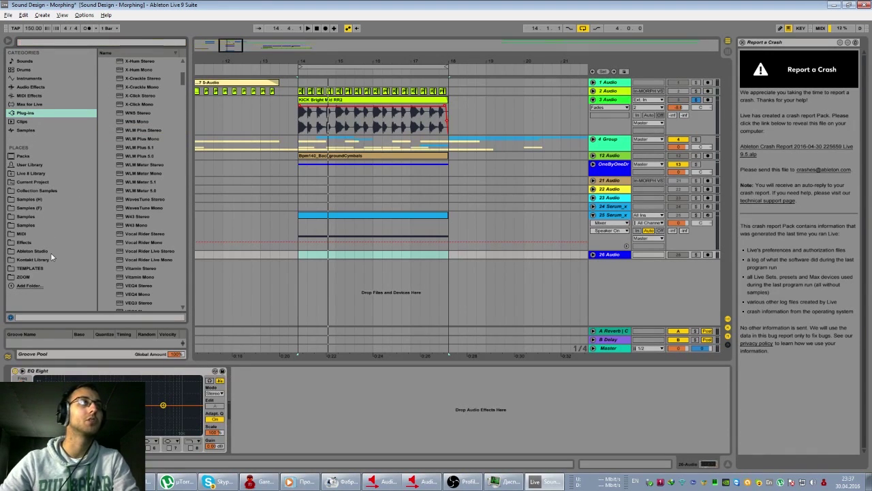
{"action": "left_click", "coordinate": [39, 192]}
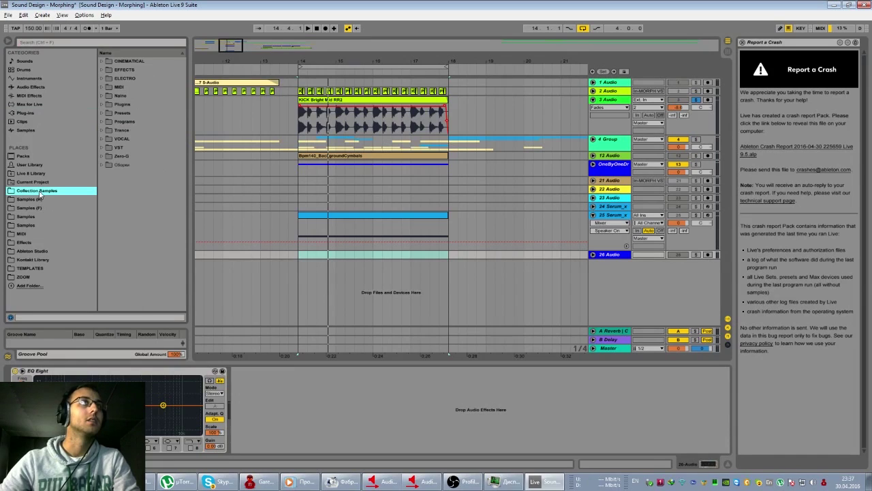
{"action": "left_click", "coordinate": [30, 199]}
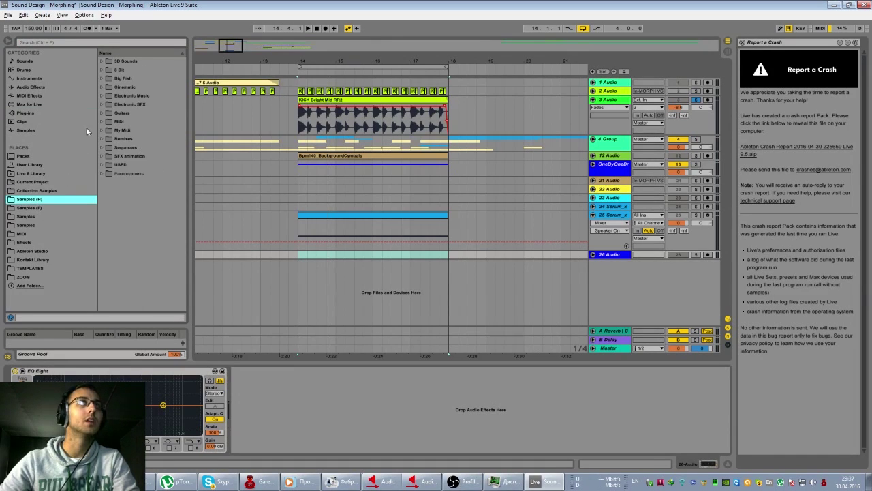
{"action": "left_click", "coordinate": [102, 95]}
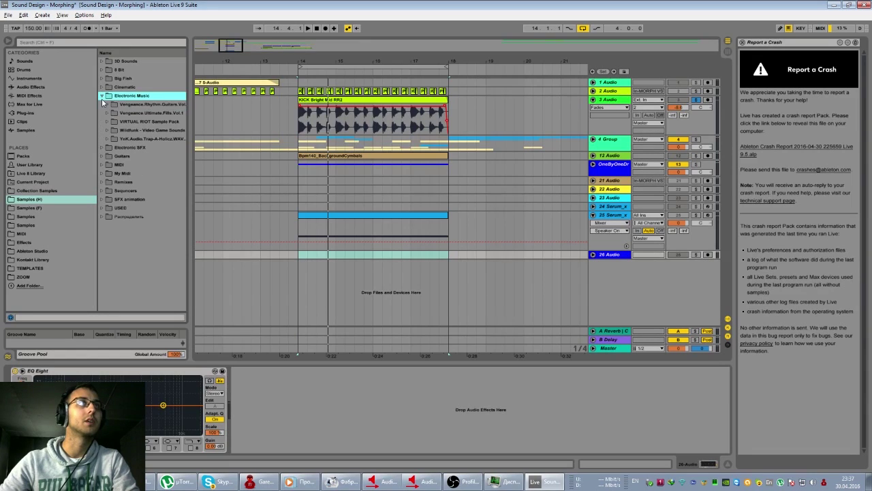
{"action": "left_click", "coordinate": [107, 122]}
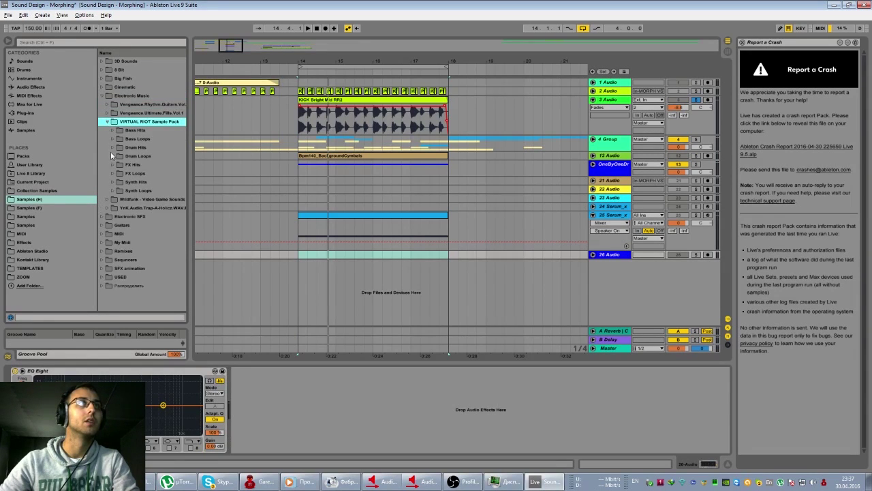
{"action": "left_click", "coordinate": [112, 139]}
{"action": "left_click", "coordinate": [153, 234]}
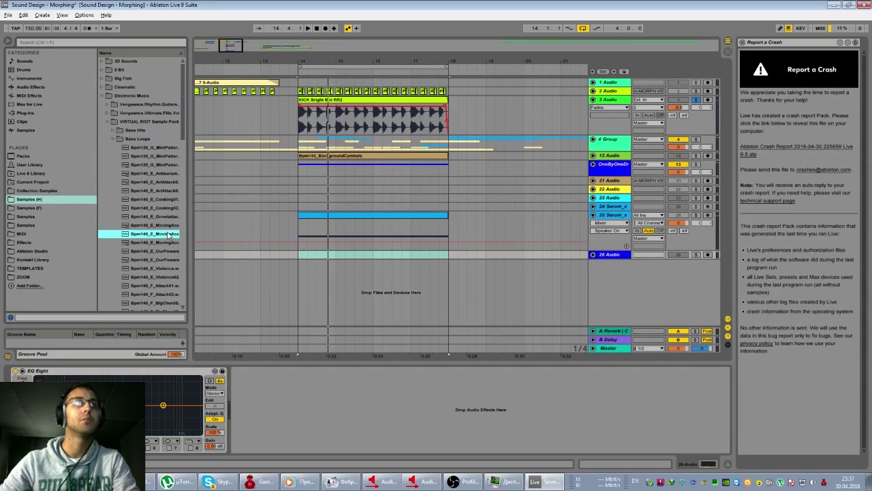
Step: Preview the Bpm140_F_Buildup loop and place it on the 26 Audio track at bar 14
{"action": "left_click_drag", "start_coordinate": [237, 61], "coordinate": [237, 85]}
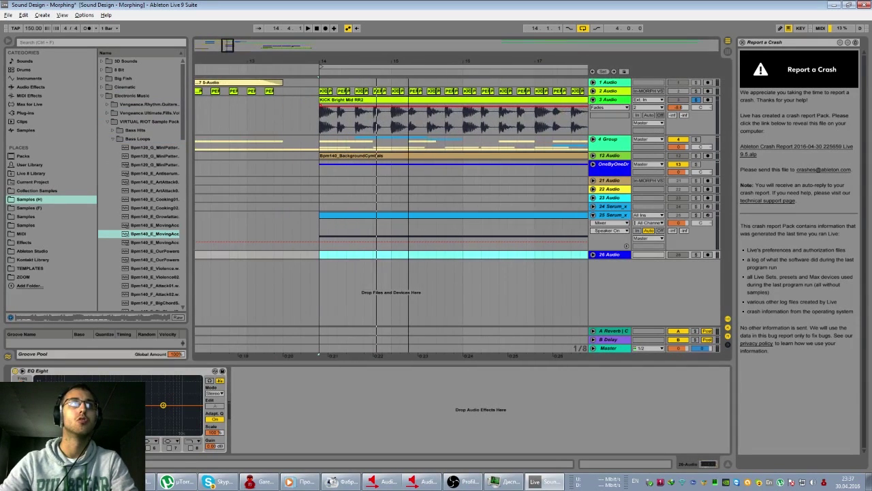
{"action": "scroll", "coordinate": [166, 188], "scroll_direction": "down", "scroll_amount": 4}
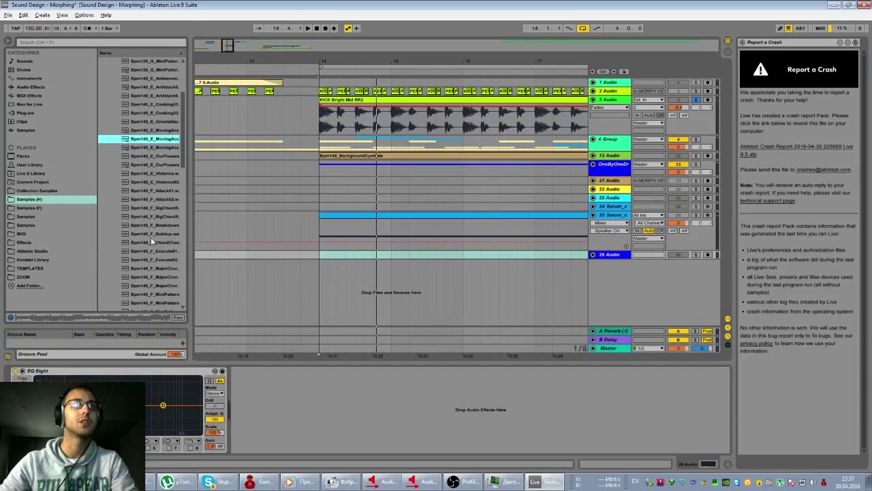
{"action": "left_click", "coordinate": [153, 235]}
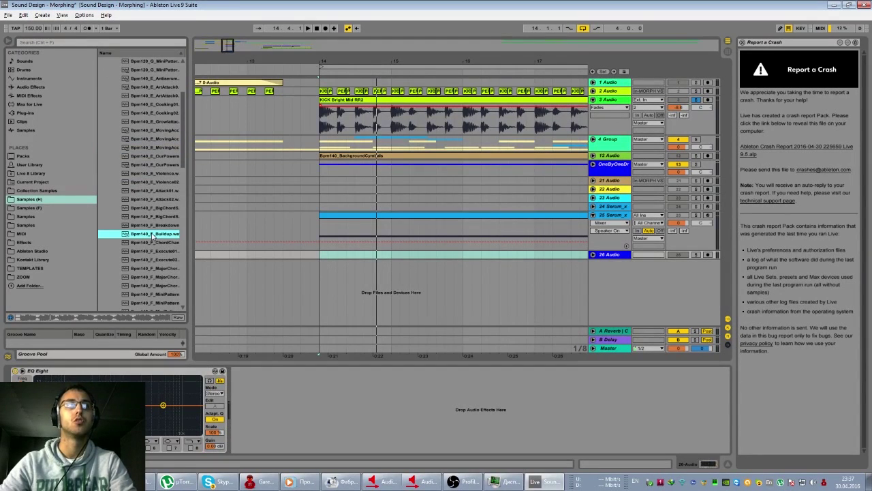
{"action": "left_click_drag", "start_coordinate": [154, 235], "coordinate": [320, 254]}
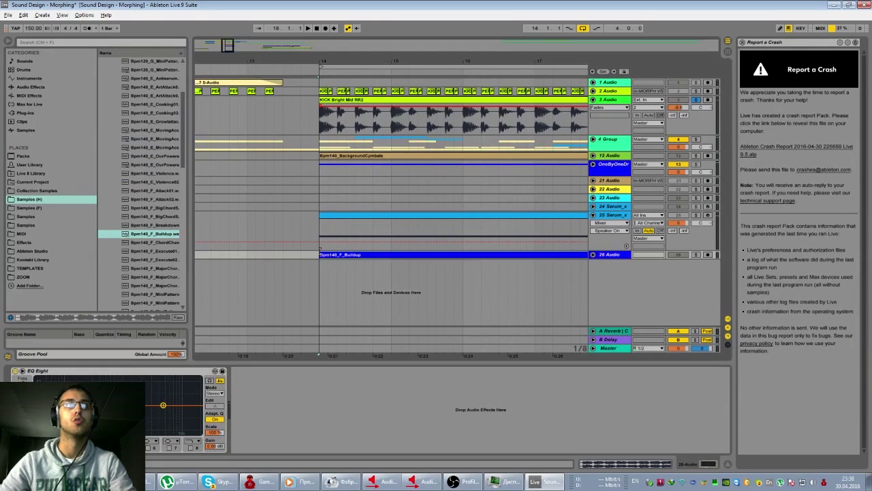
Step: Unfold the 26 Audio track and route its audio output to 4-Group
{"action": "left_click", "coordinate": [593, 254]}
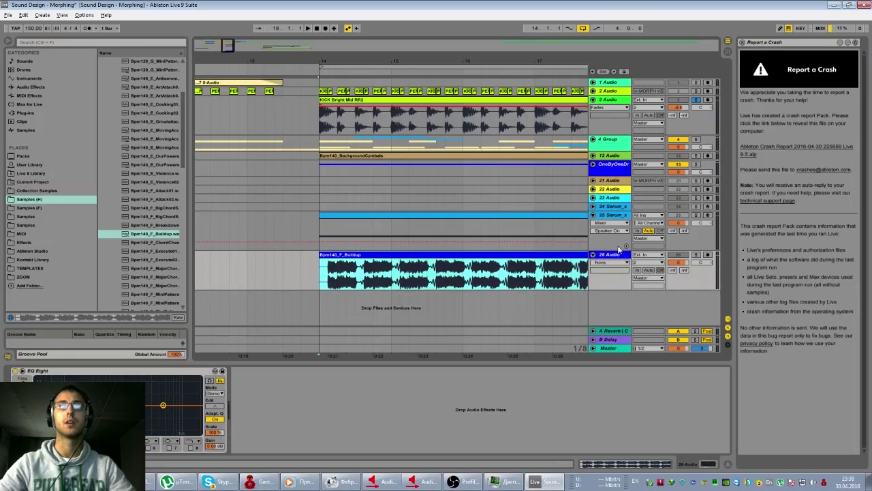
{"action": "left_click", "coordinate": [611, 255]}
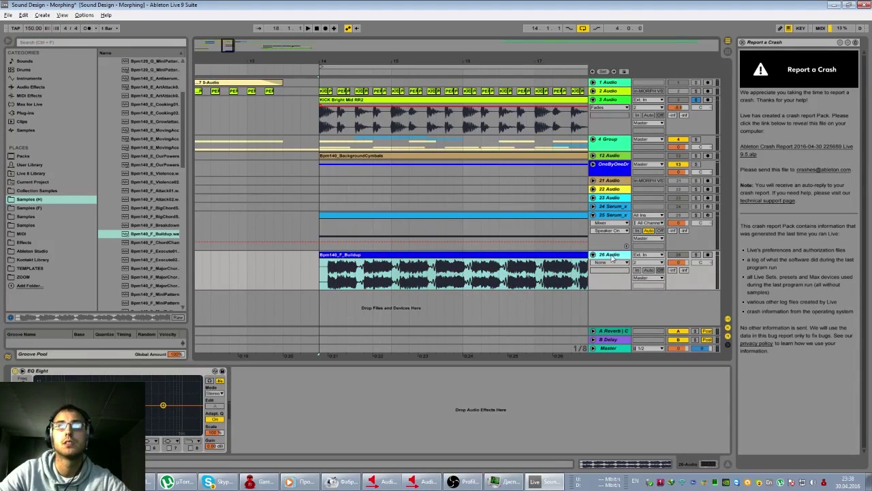
{"action": "left_click", "coordinate": [645, 278]}
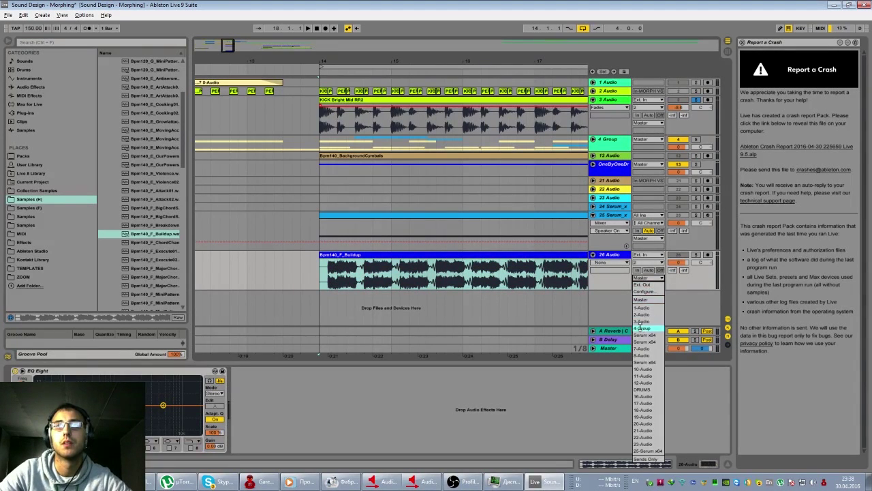
{"action": "left_click", "coordinate": [641, 329]}
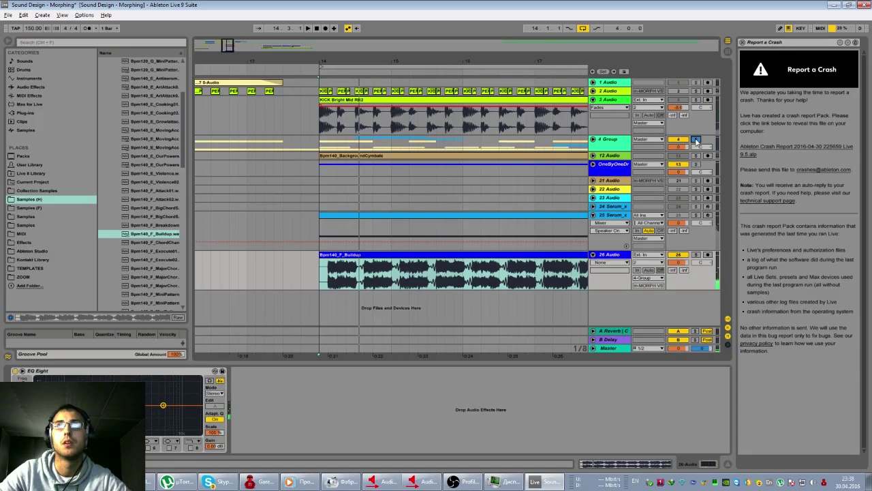
Step: Play the loop with 4 Group soloed, and unsolo the group during playback
{"action": "key", "text": "space"}
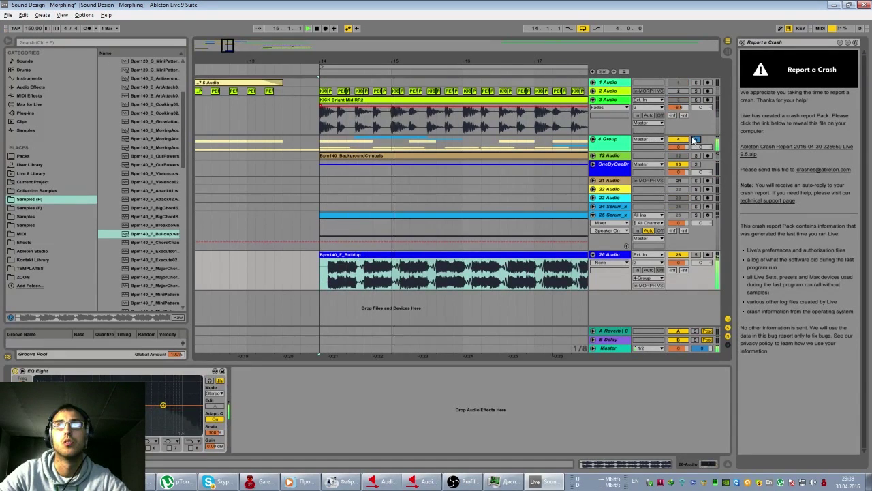
{"action": "left_click", "coordinate": [695, 139]}
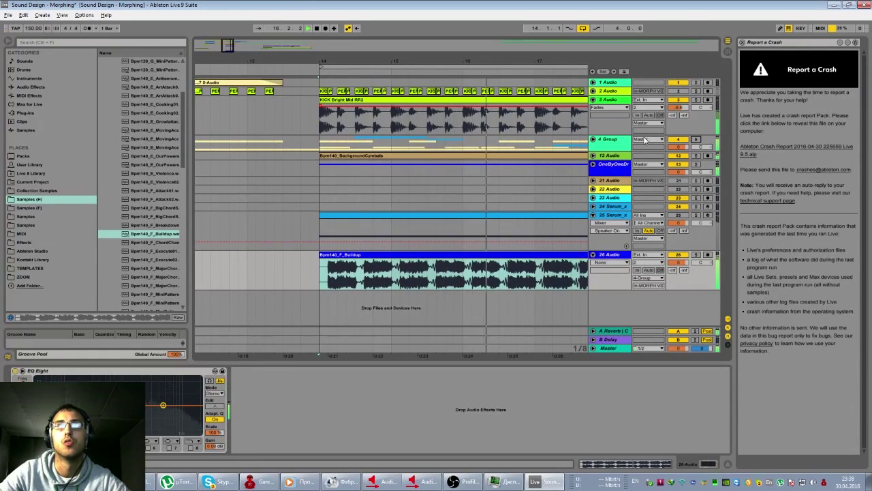
{"action": "left_click_drag", "start_coordinate": [237, 60], "coordinate": [252, 44]}
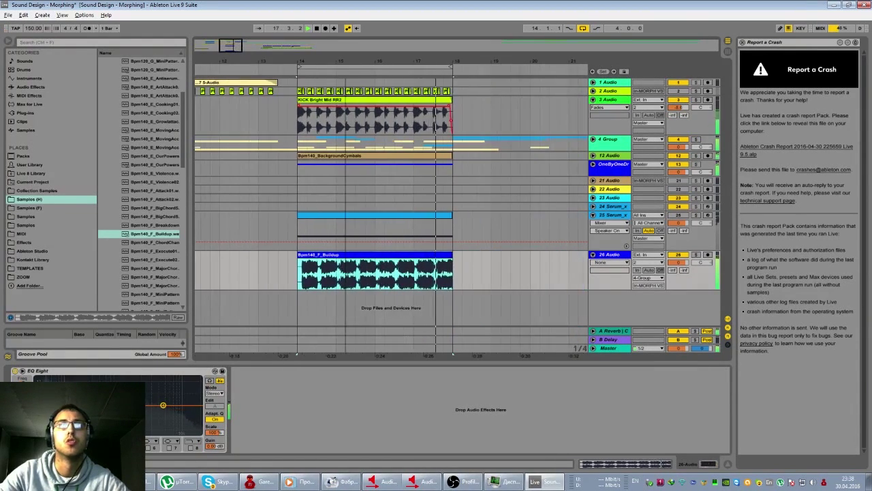
Step: Unfold 4 Group, move its MORPH VST device to the first Serum track inside it, and solo that track
{"action": "left_click", "coordinate": [603, 140]}
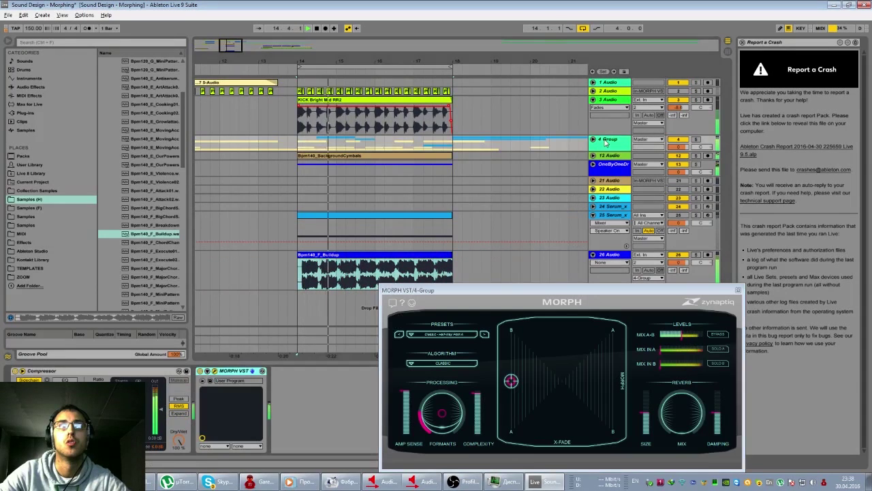
{"action": "left_click", "coordinate": [593, 139]}
{"action": "scroll", "coordinate": [604, 141], "scroll_direction": "down", "scroll_amount": 5}
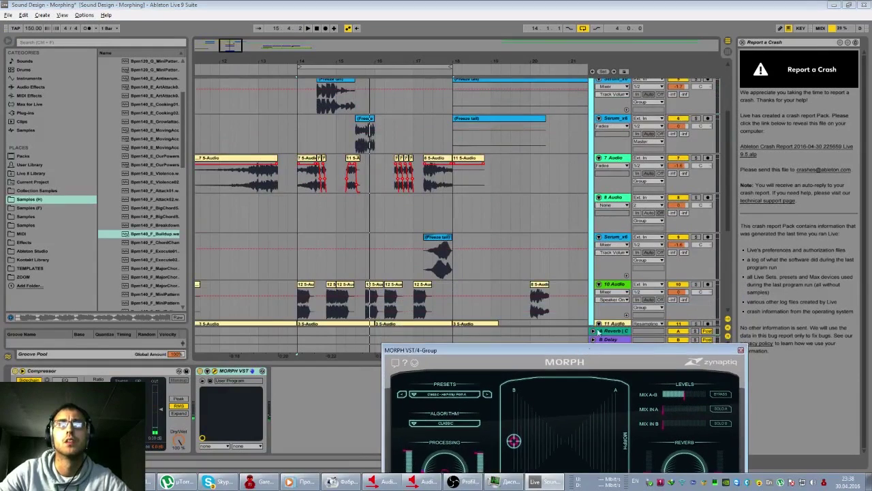
{"action": "scroll", "coordinate": [618, 92], "scroll_direction": "up", "scroll_amount": 3}
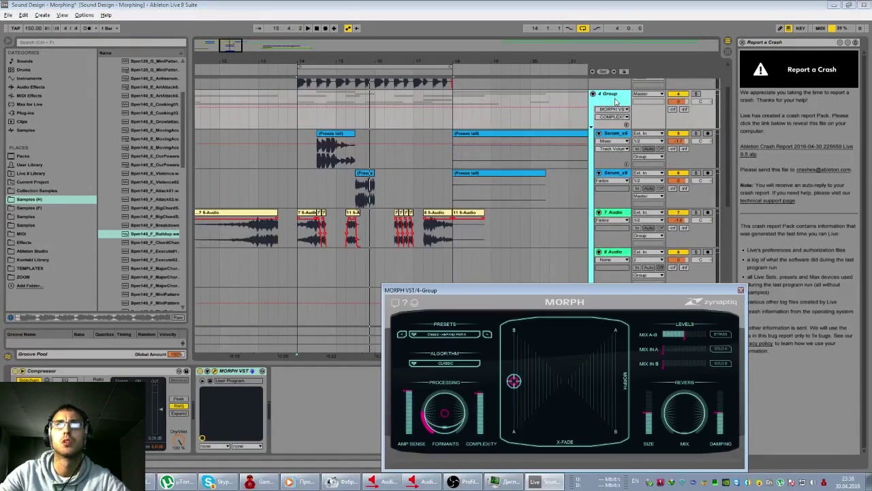
{"action": "left_click", "coordinate": [238, 374]}
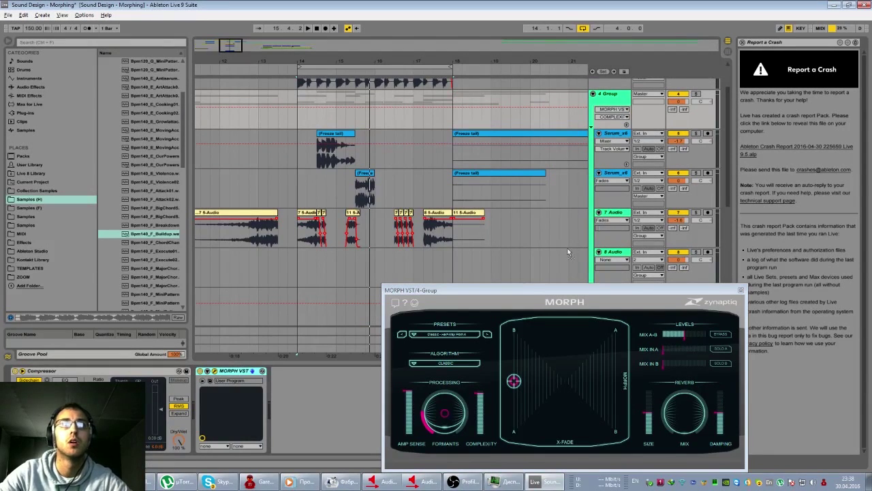
{"action": "left_click", "coordinate": [608, 136]}
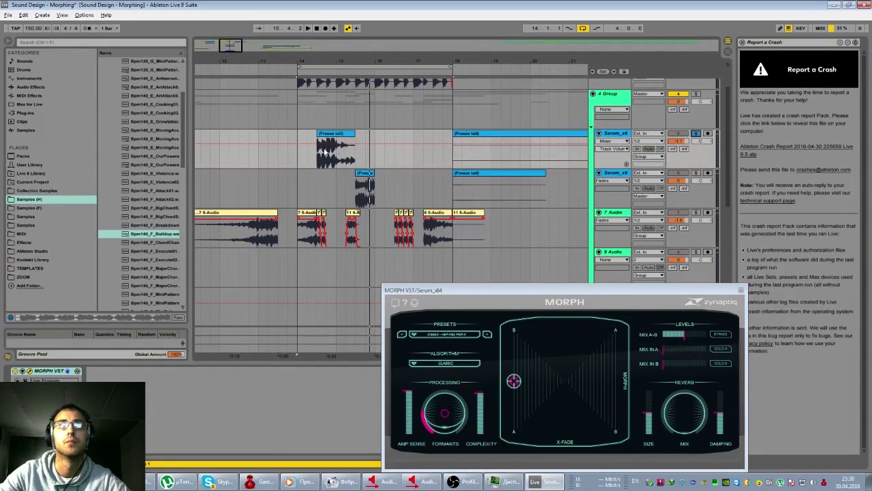
Step: Audition the first Serum track's (Freeze tail) clip between bars 14 and 16 through MORPH
{"action": "left_click", "coordinate": [328, 137]}
{"action": "key", "text": "space"}
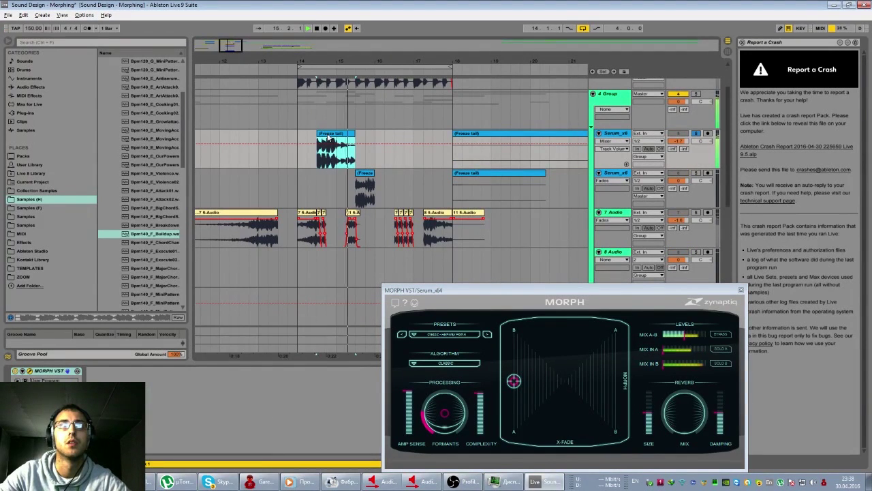
{"action": "key", "text": "space"}
{"action": "key", "text": "space"}
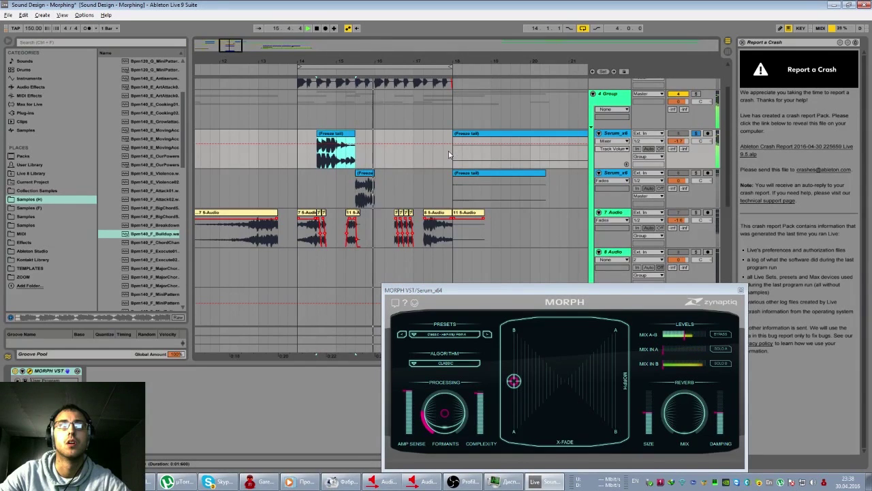
{"action": "key", "text": "space"}
{"action": "scroll", "coordinate": [380, 171], "scroll_direction": "down", "scroll_amount": 8}
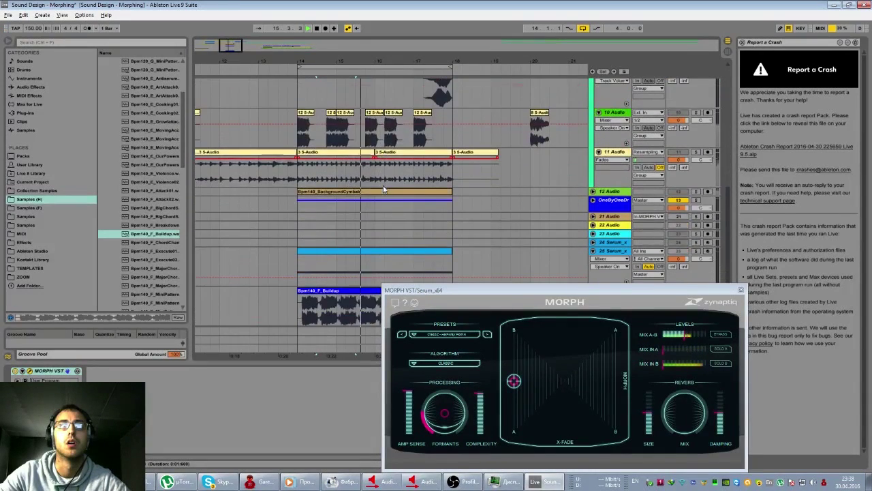
{"action": "key", "text": "space"}
Step: Trim the Bpm140_F_Buildup clip to the span of the first Serum (Freeze tail) clip and route 26 Audio into Serum x64's MORPH input
{"action": "left_click_drag", "start_coordinate": [336, 298], "coordinate": [303, 304]}
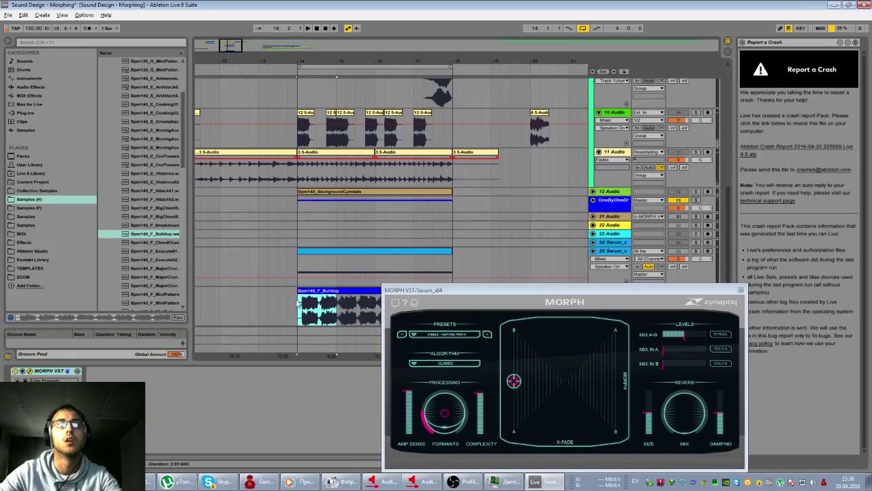
{"action": "scroll", "coordinate": [353, 233], "scroll_direction": "up", "scroll_amount": 5}
{"action": "scroll", "coordinate": [352, 233], "scroll_direction": "down", "scroll_amount": 6}
{"action": "left_click_drag", "start_coordinate": [337, 289], "coordinate": [453, 304]}
{"action": "key", "text": "Delete"}
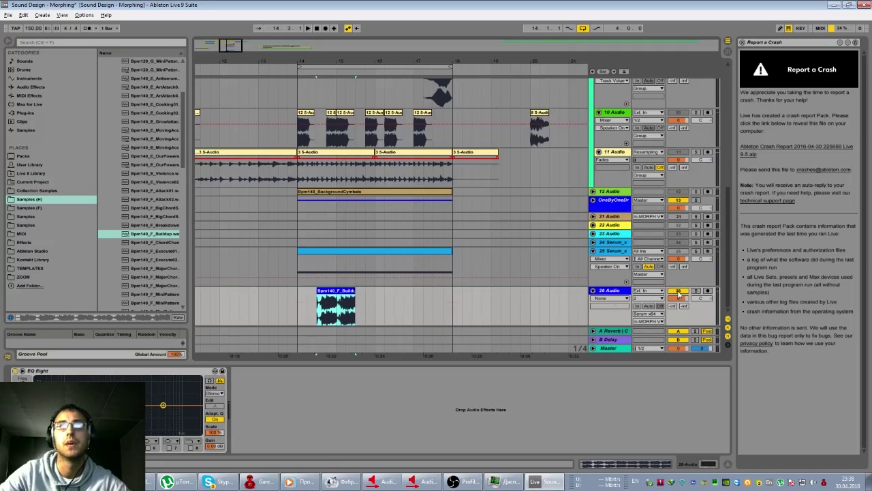
Step: Play the morphed Serum section with the 26 Audio track switched off and on to compare the sound
{"action": "key", "text": "space"}
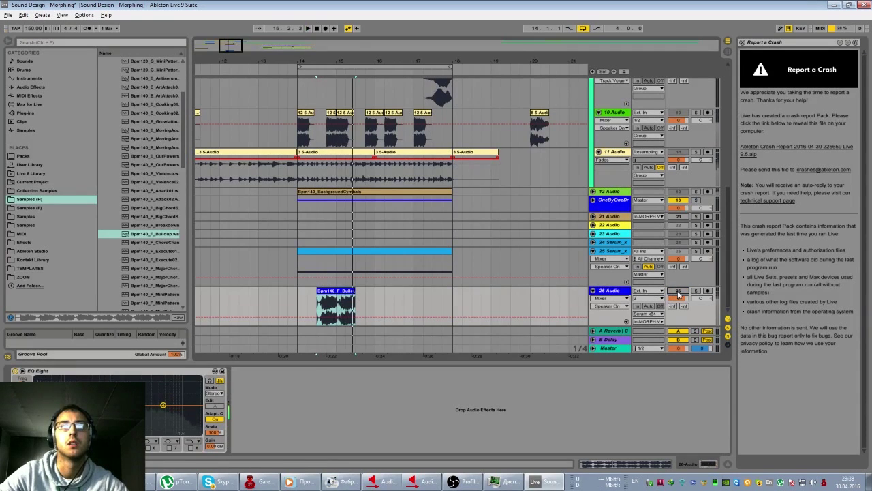
{"action": "scroll", "coordinate": [678, 294], "scroll_direction": "up", "scroll_amount": 10}
{"action": "scroll", "coordinate": [690, 150], "scroll_direction": "down", "scroll_amount": 10}
{"action": "key", "text": "space"}
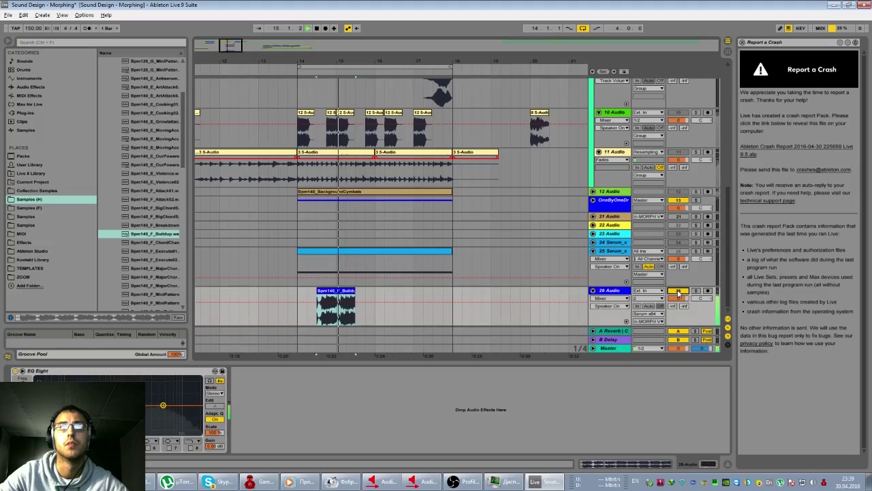
{"action": "scroll", "coordinate": [646, 225], "scroll_direction": "up", "scroll_amount": 5}
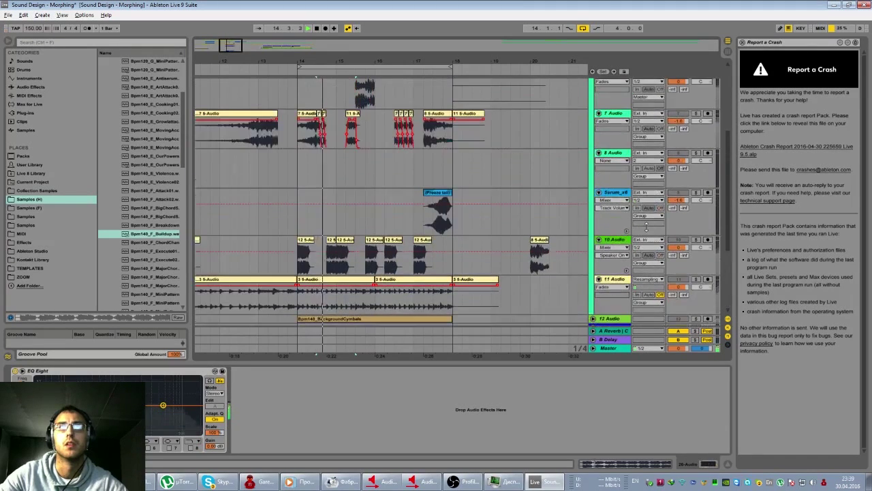
{"action": "scroll", "coordinate": [646, 225], "scroll_direction": "up", "scroll_amount": 3}
{"action": "right_click", "coordinate": [614, 195]}
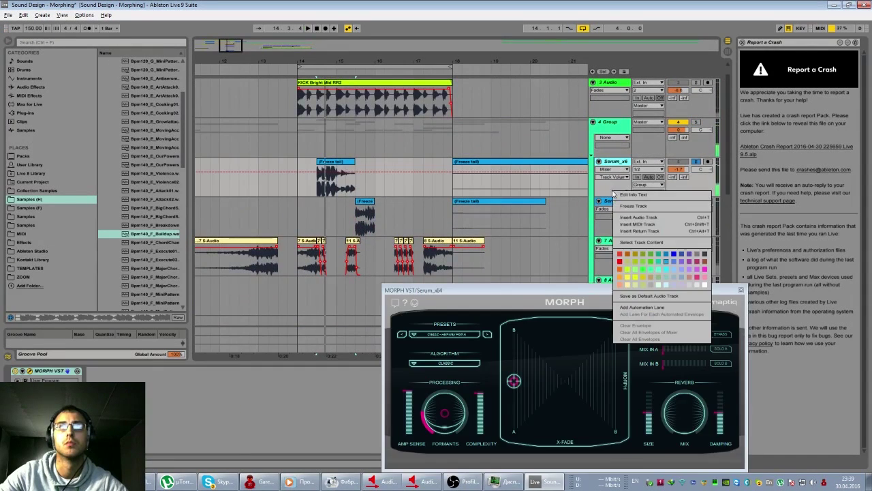
{"action": "left_click", "coordinate": [640, 224]}
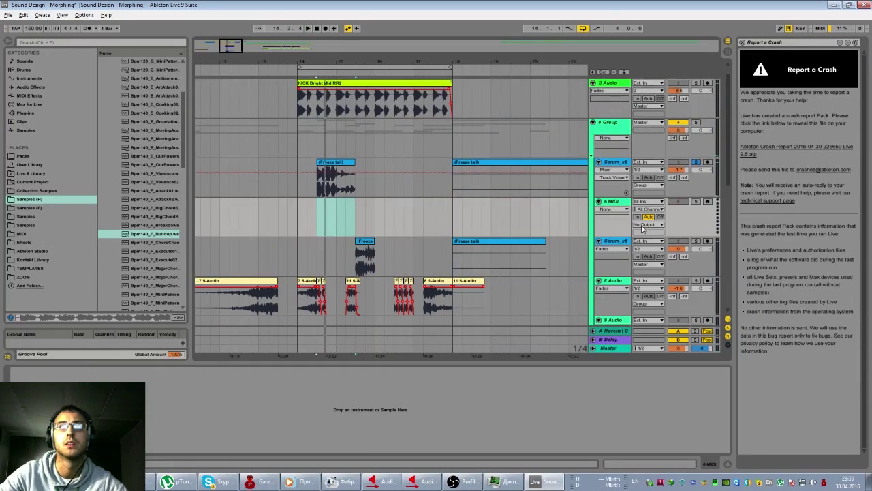
{"action": "key", "text": "ctrl+z"}
Step: Insert an audio track below the soloed Serum track in 4 Group and copy the (Freeze tail) clip onto it
{"action": "right_click", "coordinate": [613, 196]}
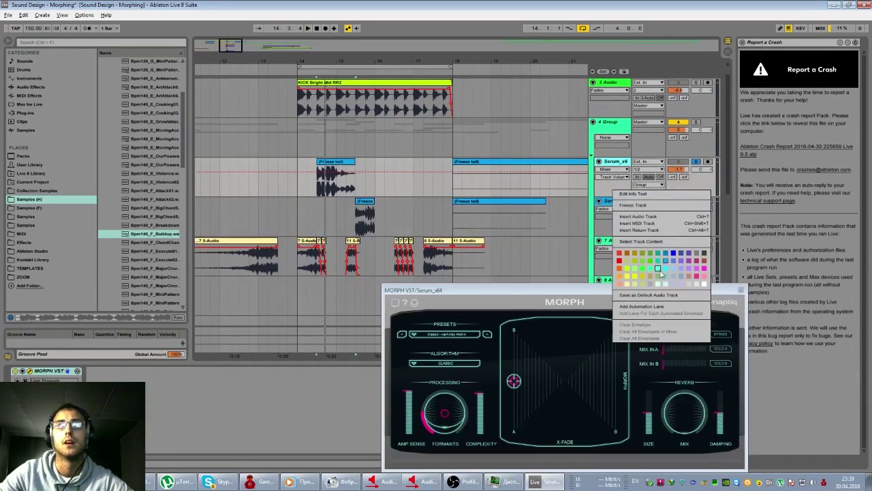
{"action": "left_click", "coordinate": [637, 216]}
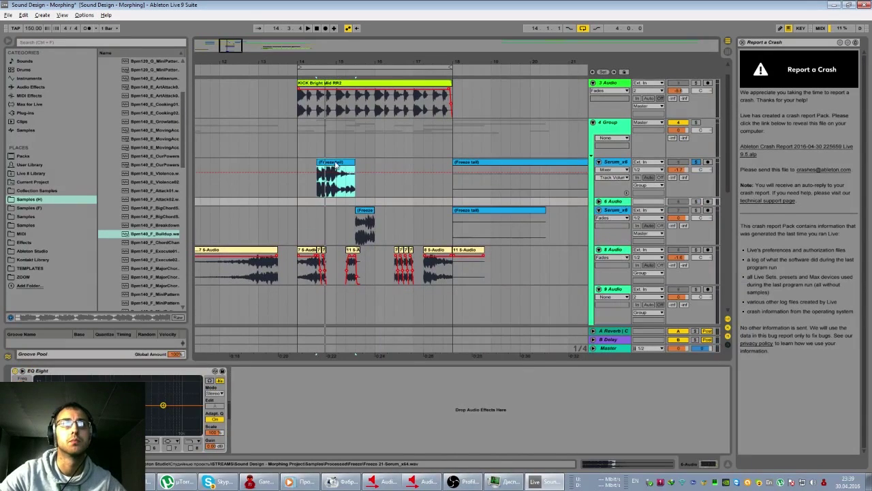
{"action": "left_click_drag", "start_coordinate": [337, 198], "coordinate": [336, 203]}
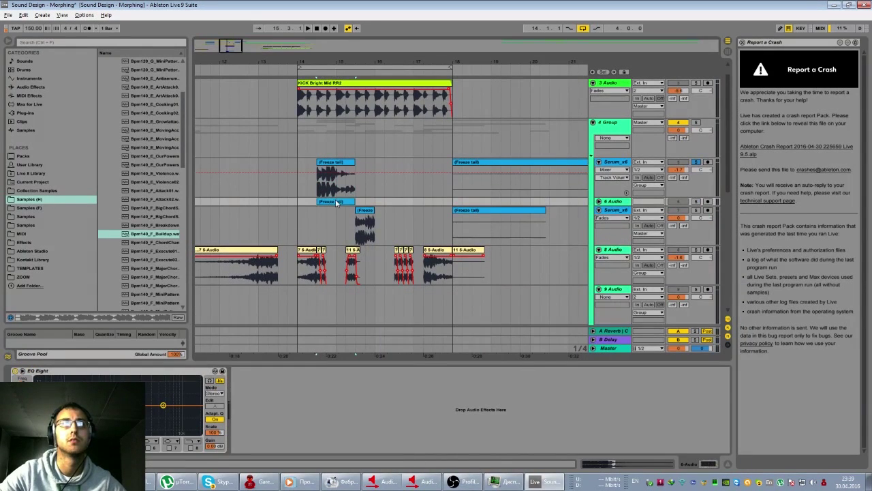
Step: Compare the soloed 6 Audio copy with the soloed first Serum track and the soloed 27 Audio buildup clip during playback
{"action": "left_click", "coordinate": [692, 201]}
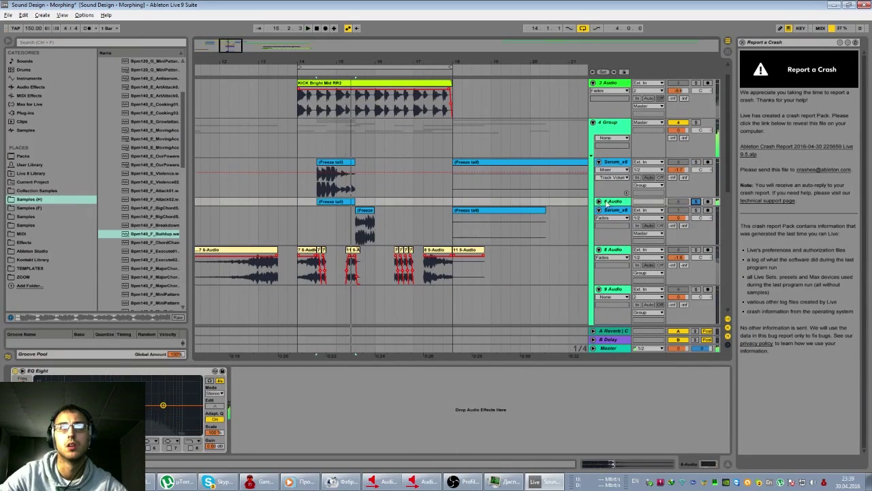
{"action": "scroll", "coordinate": [609, 203], "scroll_direction": "down", "scroll_amount": 12}
{"action": "scroll", "coordinate": [634, 191], "scroll_direction": "up", "scroll_amount": 9}
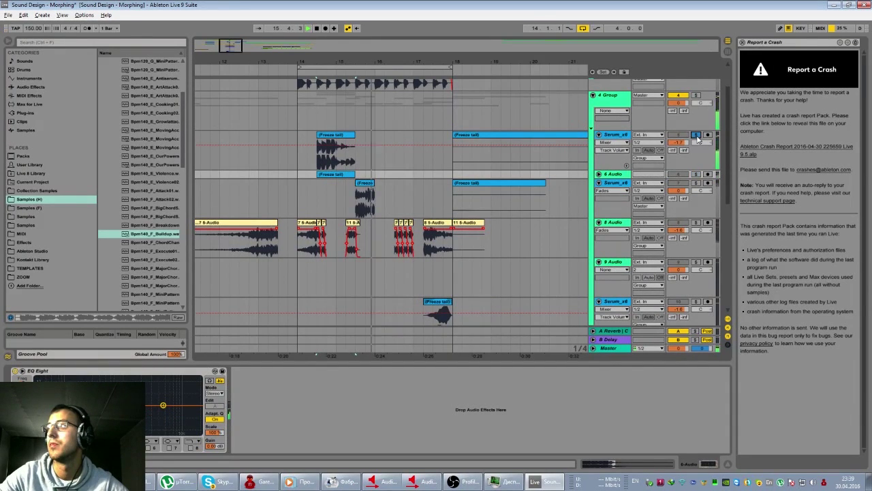
{"action": "key", "text": "space"}
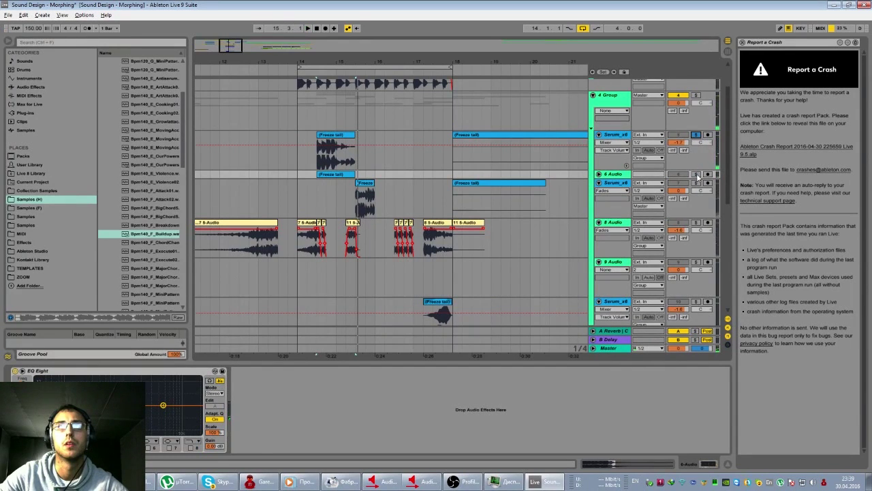
{"action": "key", "text": "space"}
{"action": "key", "text": "space"}
{"action": "scroll", "coordinate": [697, 176], "scroll_direction": "down", "scroll_amount": 5}
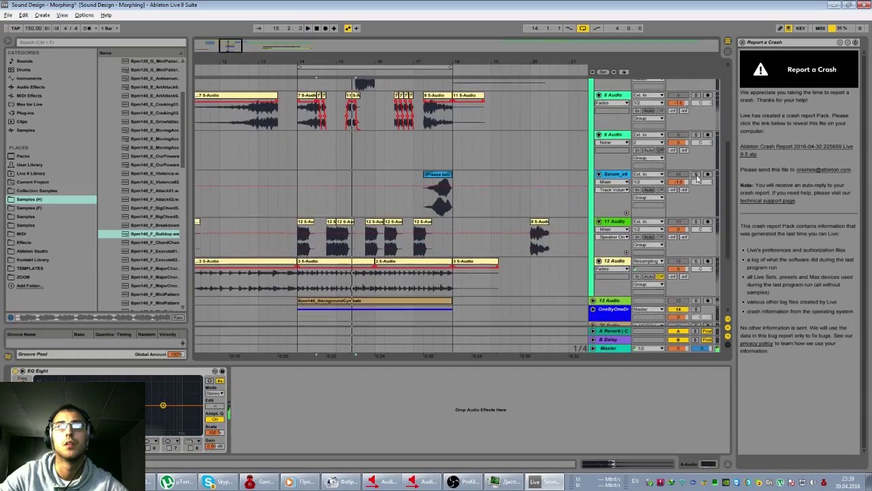
{"action": "scroll", "coordinate": [697, 177], "scroll_direction": "down", "scroll_amount": 4}
{"action": "key", "text": "space"}
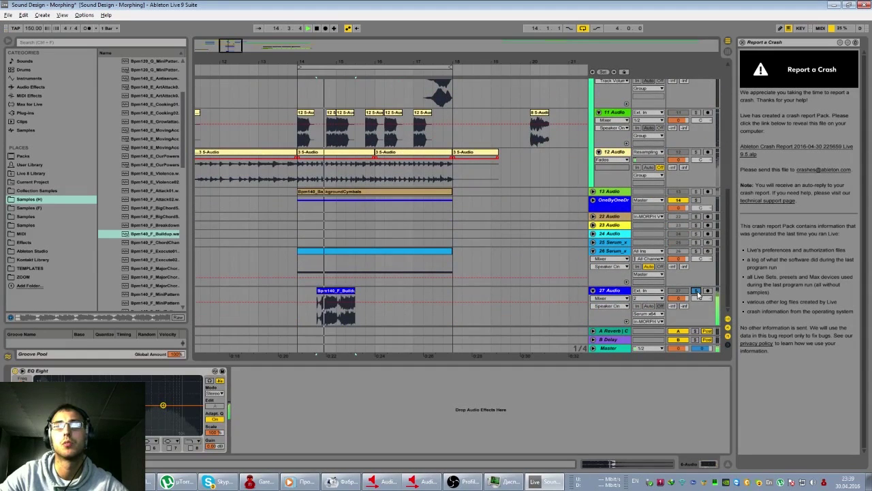
{"action": "left_click", "coordinate": [622, 293]}
{"action": "key", "text": "space"}
Step: Copy the Bpm140_F_Buildup clip from 27 Audio to bar 16 on 6 Audio and audition that track in solo
{"action": "left_click_drag", "start_coordinate": [348, 317], "coordinate": [427, 123]}
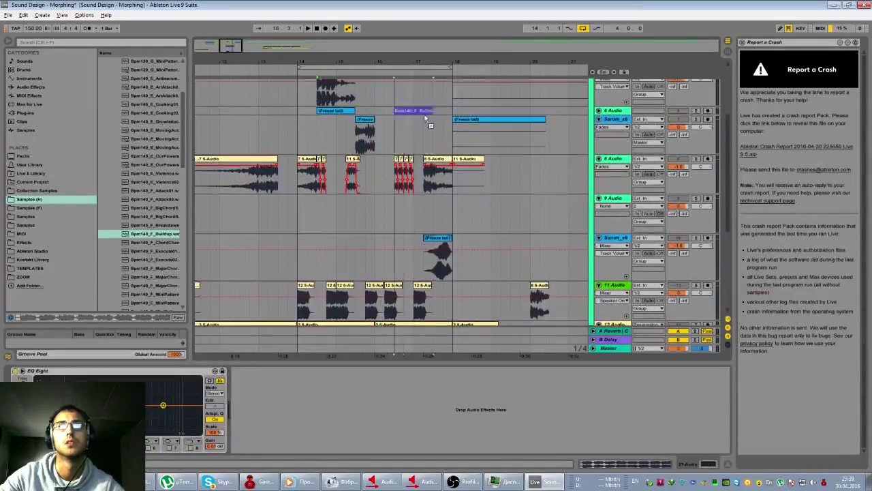
{"action": "left_click", "coordinate": [360, 122]}
{"action": "key", "text": "space"}
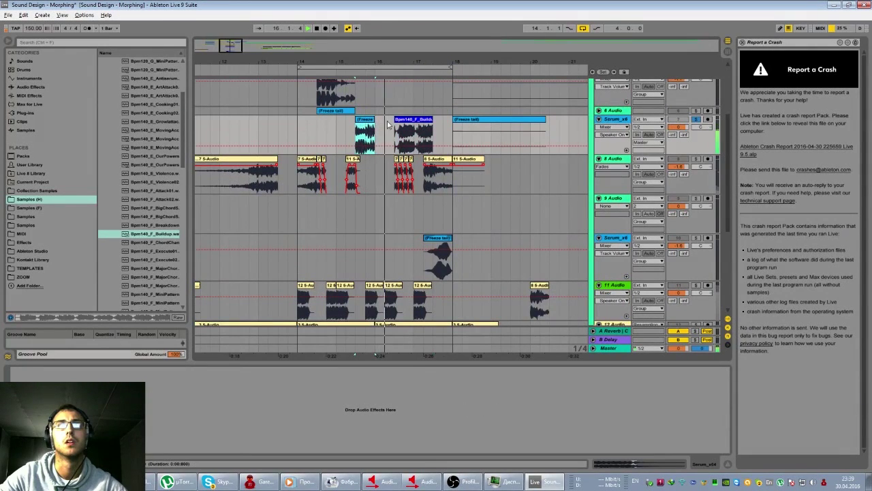
{"action": "scroll", "coordinate": [402, 143], "scroll_direction": "up", "scroll_amount": 1}
{"action": "left_click_drag", "start_coordinate": [411, 155], "coordinate": [392, 147]}
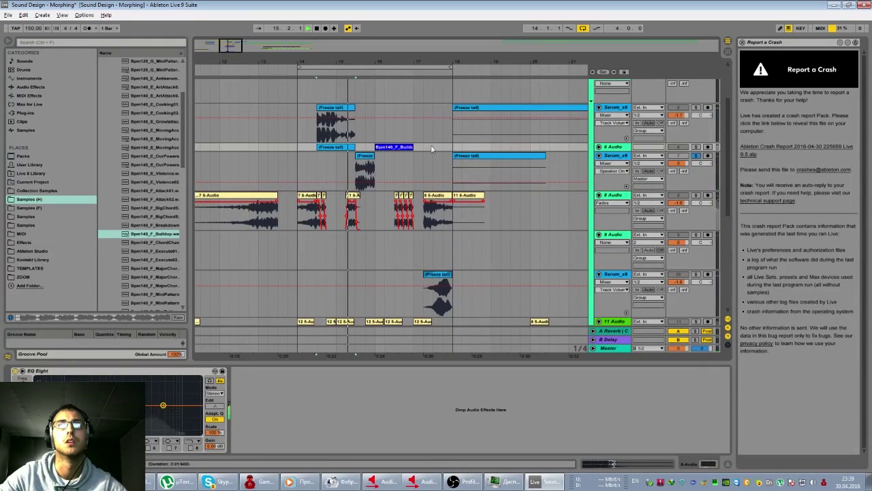
{"action": "left_click", "coordinate": [696, 147]}
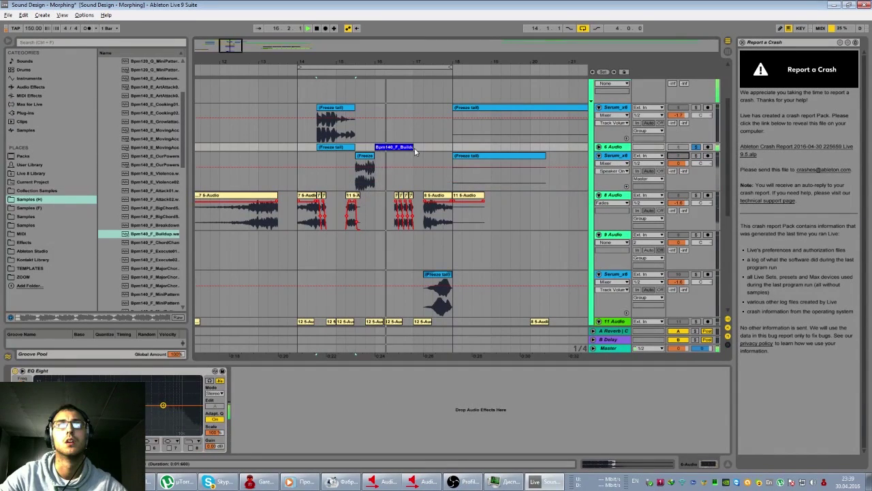
{"action": "left_click", "coordinate": [696, 147]}
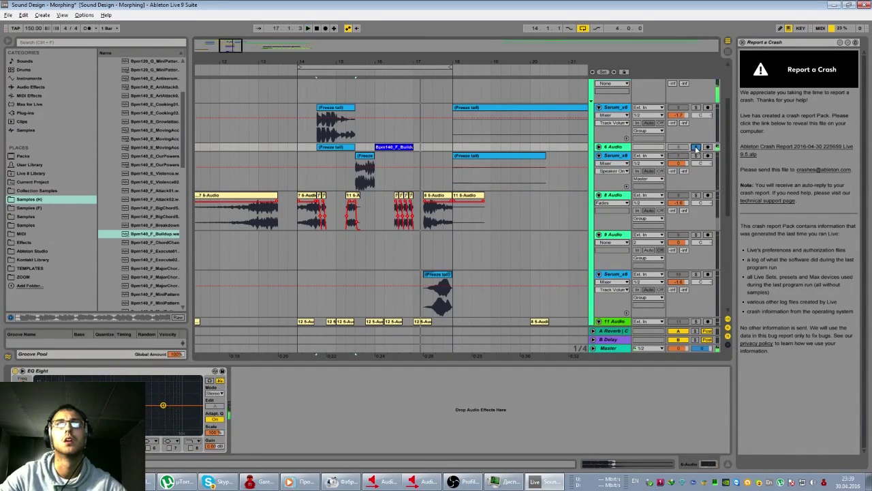
Step: Unfold 6 Audio and delete the Bpm140_F_Buildup copy from it
{"action": "left_click", "coordinate": [598, 146]}
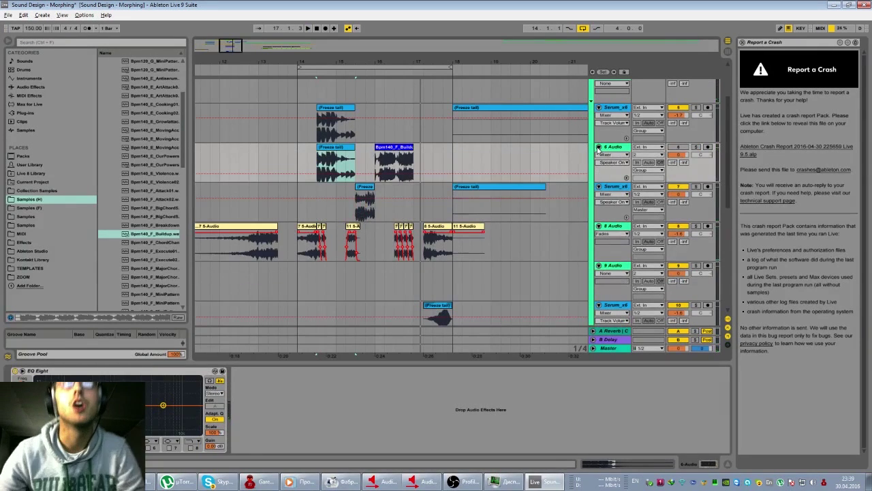
{"action": "left_click", "coordinate": [402, 158]}
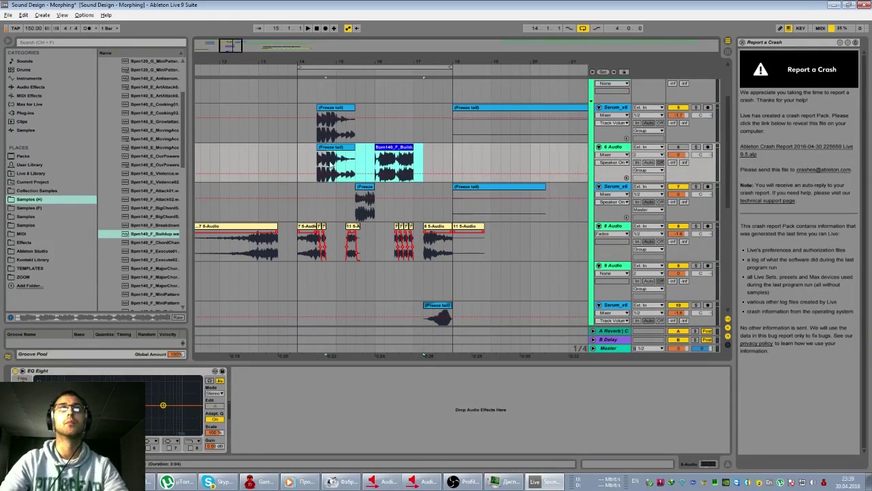
{"action": "key", "text": "Delete"}
{"action": "left_click", "coordinate": [327, 157]}
{"action": "left_click", "coordinate": [327, 157]}
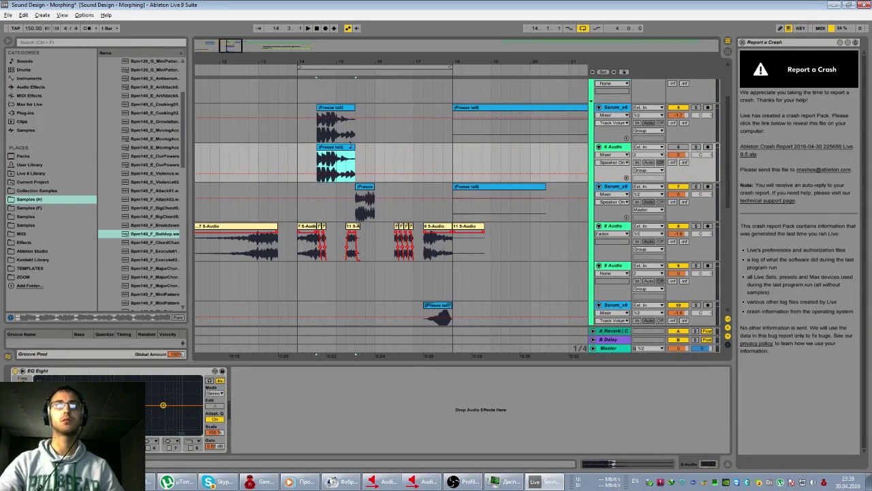
Step: Play the full arrangement from the first Serum (Freeze tail) clip and close that track's MORPH window
{"action": "left_click", "coordinate": [351, 119]}
{"action": "key", "text": "space"}
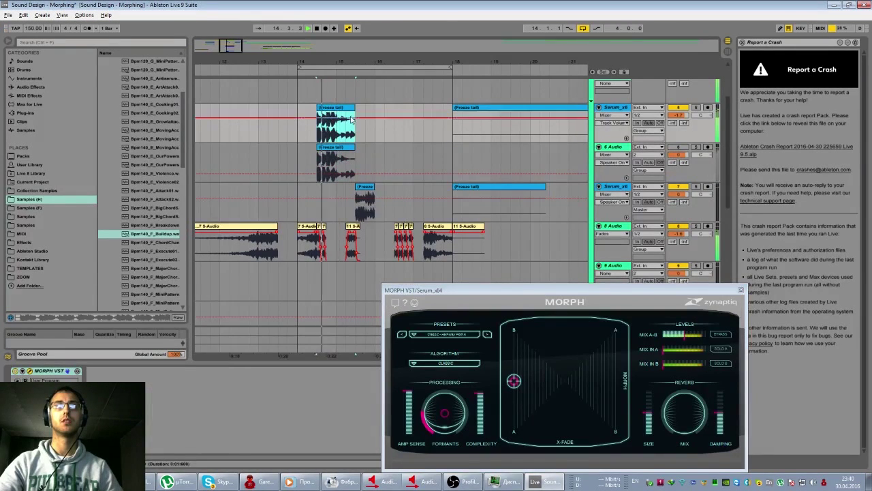
{"action": "left_click", "coordinate": [741, 290]}
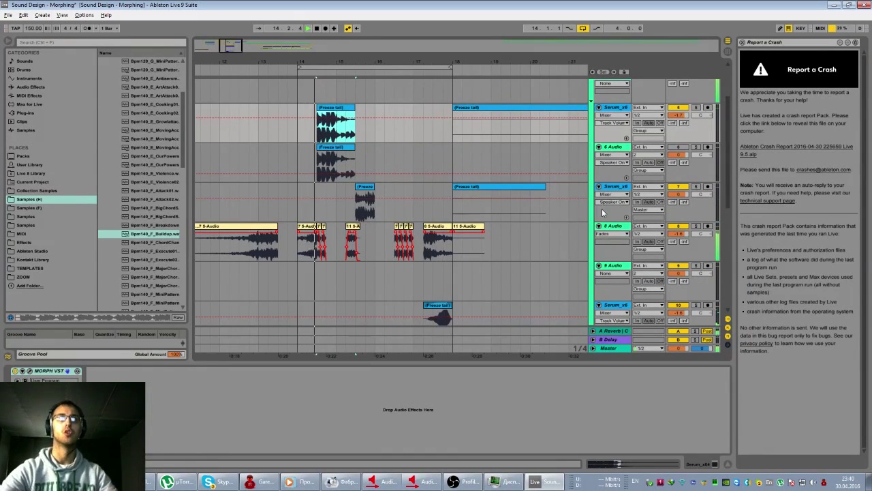
Step: Fold 4 Group and save the Live Set
{"action": "scroll", "coordinate": [513, 189], "scroll_direction": "up", "scroll_amount": 3}
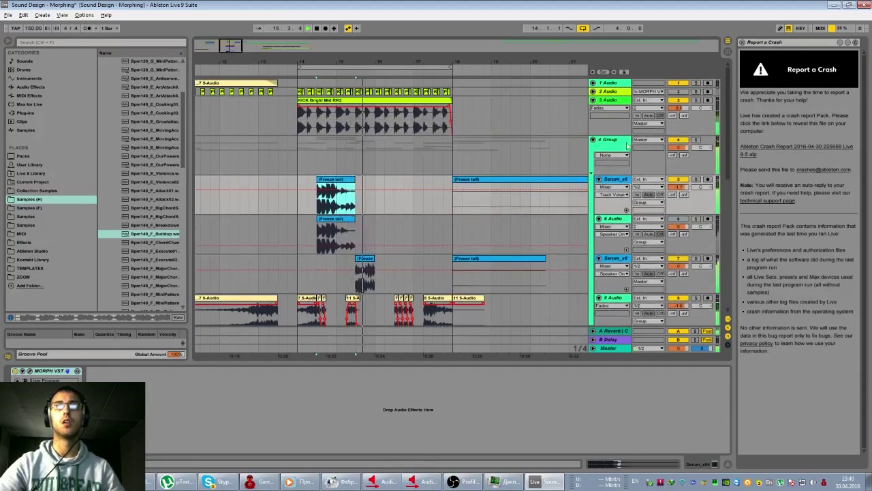
{"action": "left_click", "coordinate": [592, 139]}
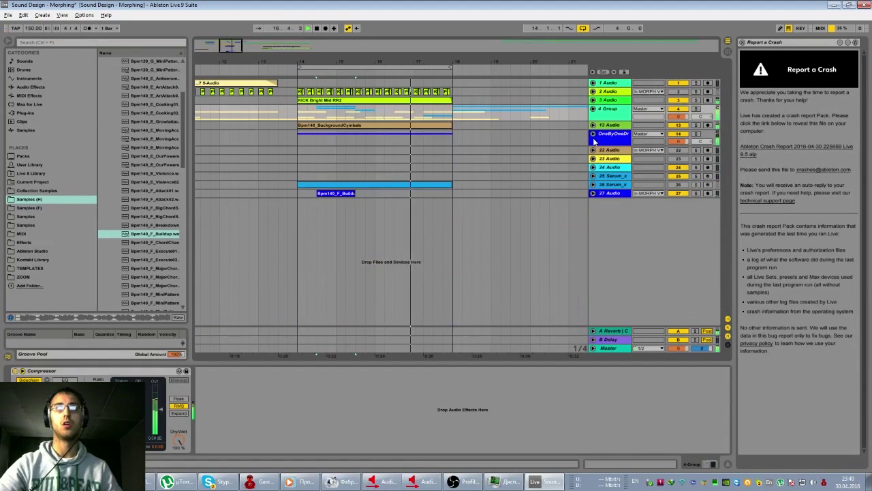
{"action": "left_click_drag", "start_coordinate": [229, 46], "coordinate": [228, 51]}
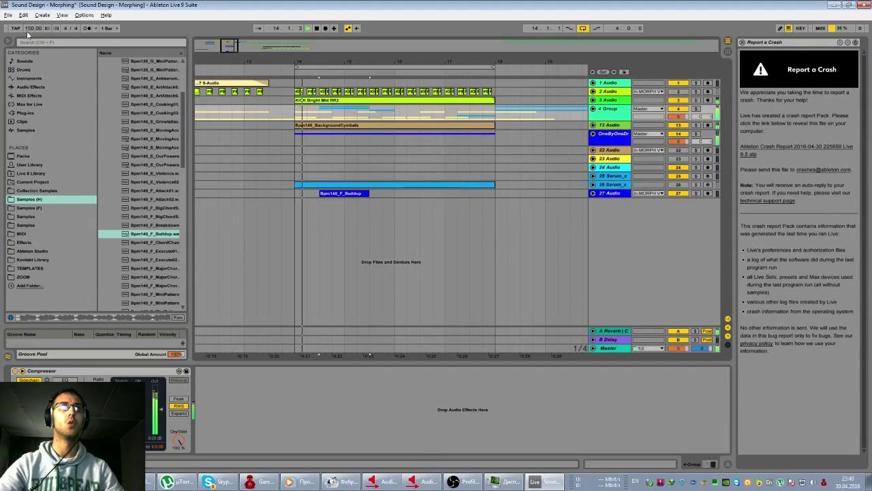
{"action": "left_click", "coordinate": [8, 14]}
{"action": "left_click", "coordinate": [41, 95]}
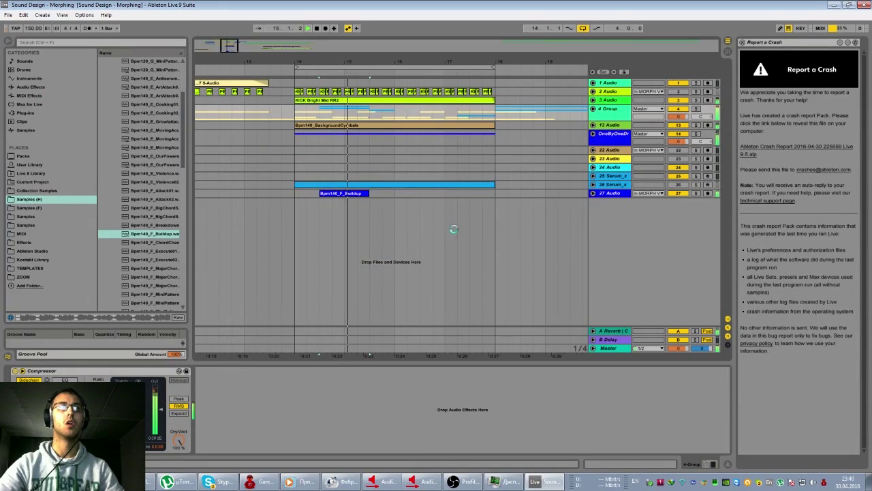
Step: Check the Master track's output levels in iZotope Ozone 6 during playback and close the plug-in window
{"action": "left_click", "coordinate": [603, 348]}
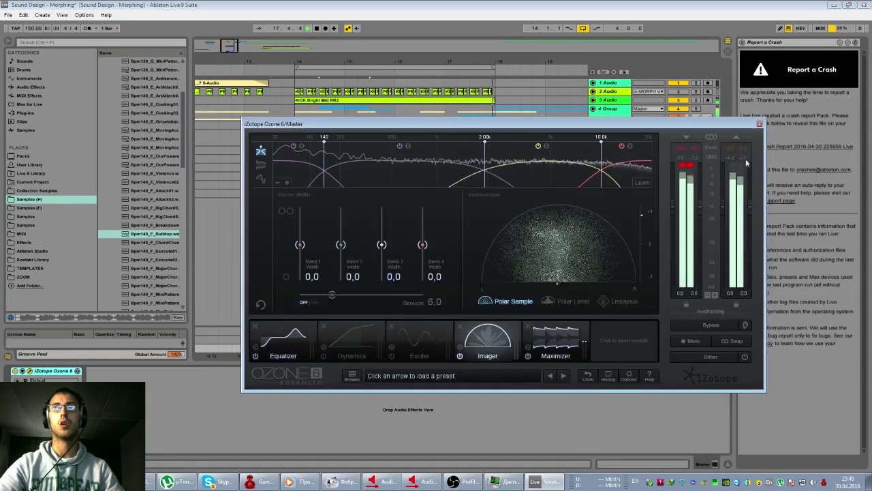
{"action": "left_click", "coordinate": [760, 123]}
Step: Play the loop between bars 14 and 18 with 4 Group soloed, and again with all tracks
{"action": "left_click", "coordinate": [695, 109]}
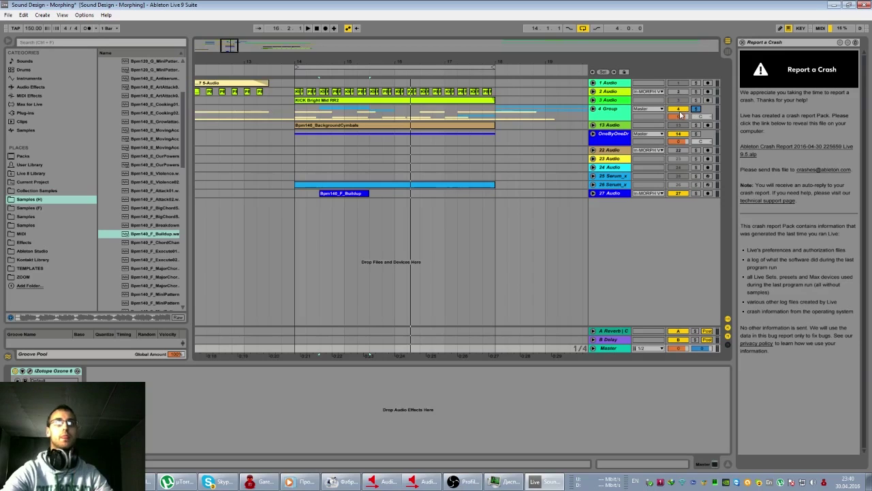
{"action": "left_click", "coordinate": [308, 66]}
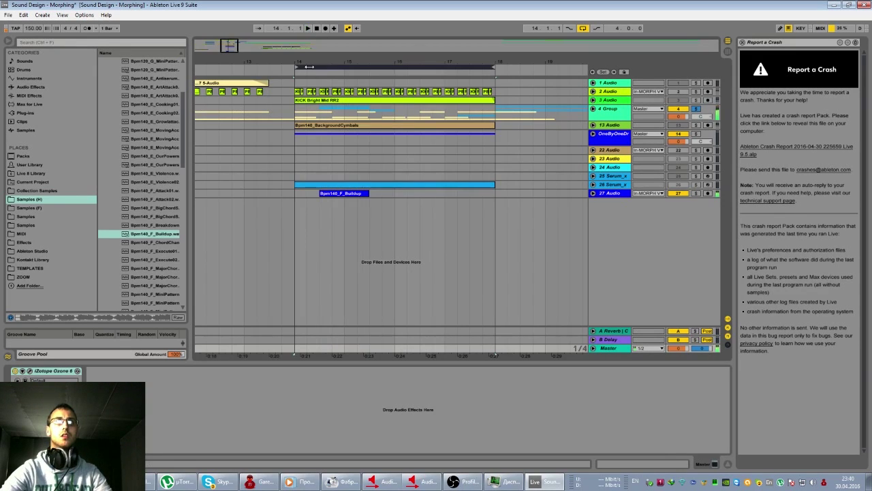
{"action": "key", "text": "space"}
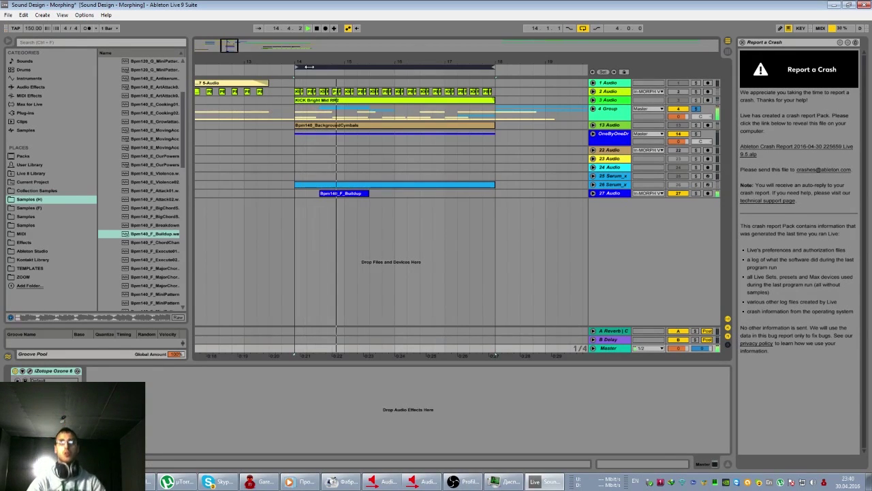
{"action": "left_click", "coordinate": [695, 109]}
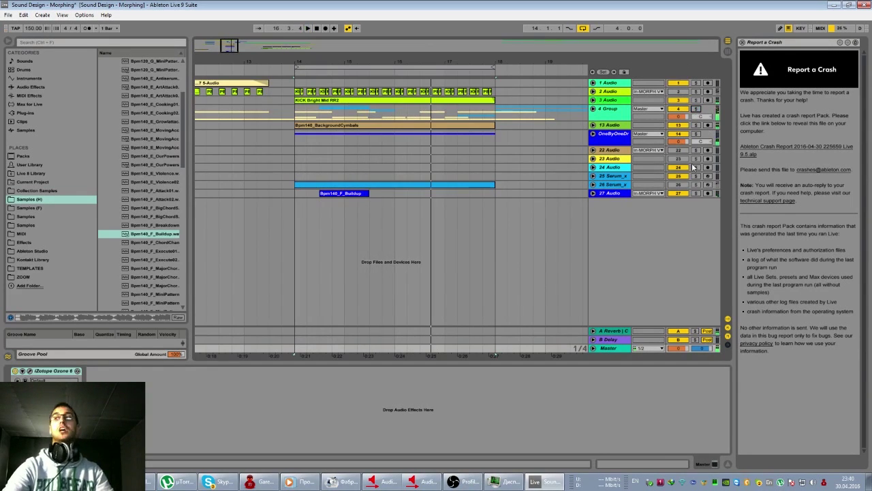
{"action": "key", "text": "space"}
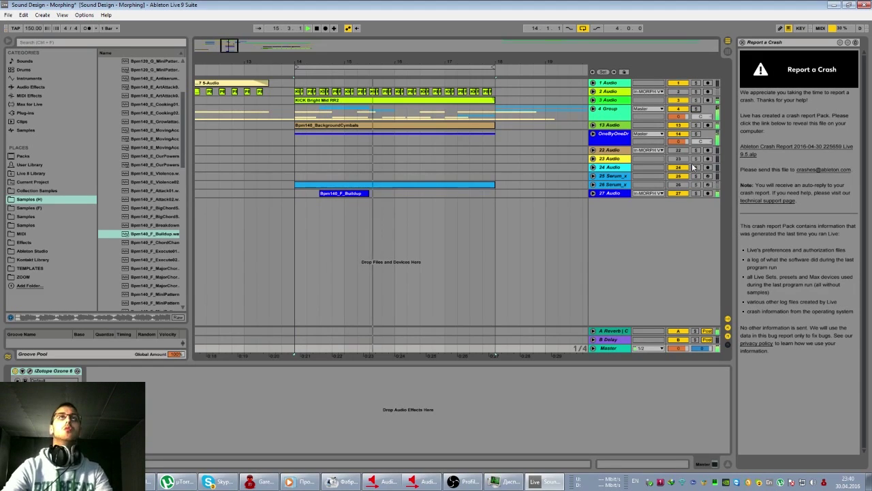
Step: Insert an audio track below 27 Audio with Resampling as its input and arm it for recording
{"action": "right_click", "coordinate": [620, 216]}
{"action": "left_click", "coordinate": [631, 230]}
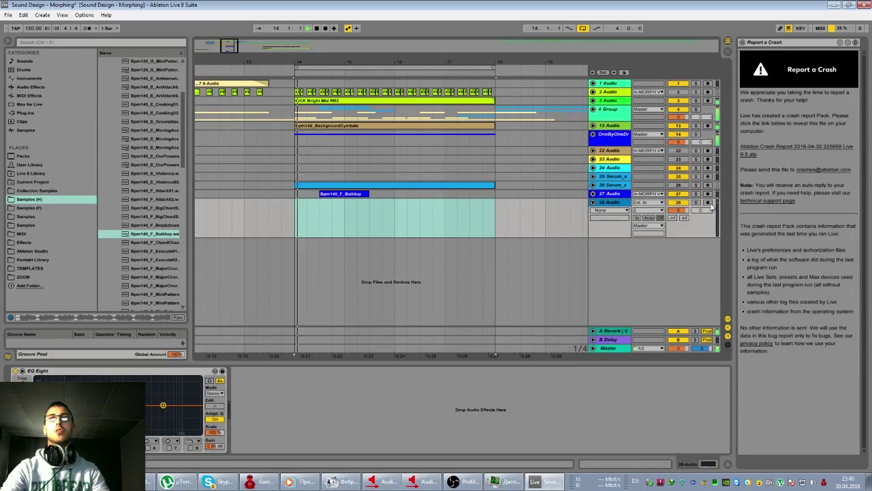
{"action": "left_click", "coordinate": [648, 202]}
{"action": "left_click", "coordinate": [645, 239]}
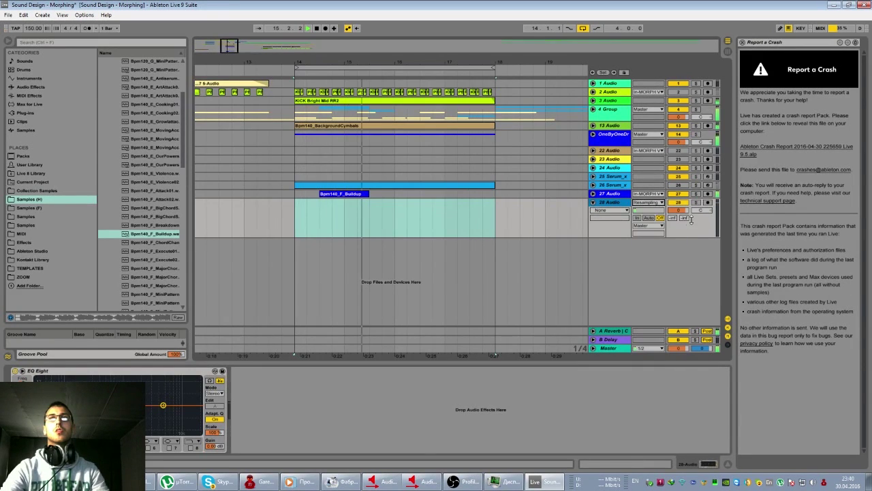
{"action": "left_click", "coordinate": [707, 202]}
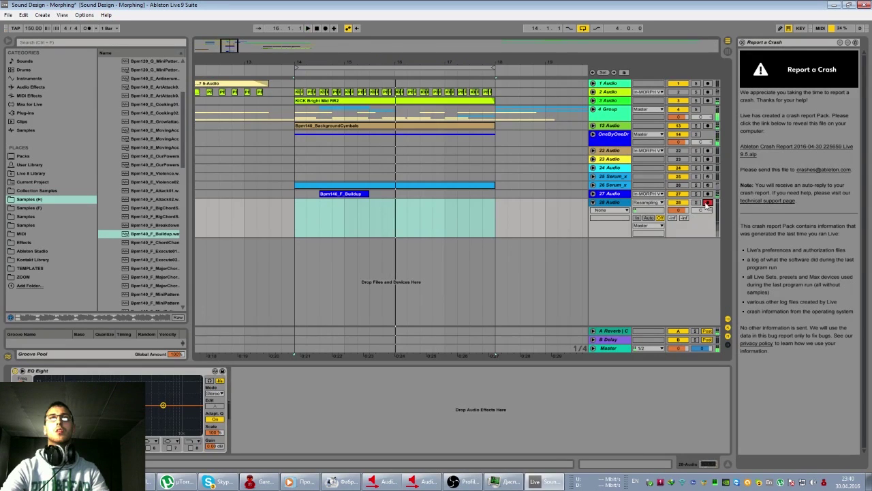
Step: Record the full mix between bars 14 and 18 onto 28 Audio and solo that track
{"action": "left_click", "coordinate": [325, 28]}
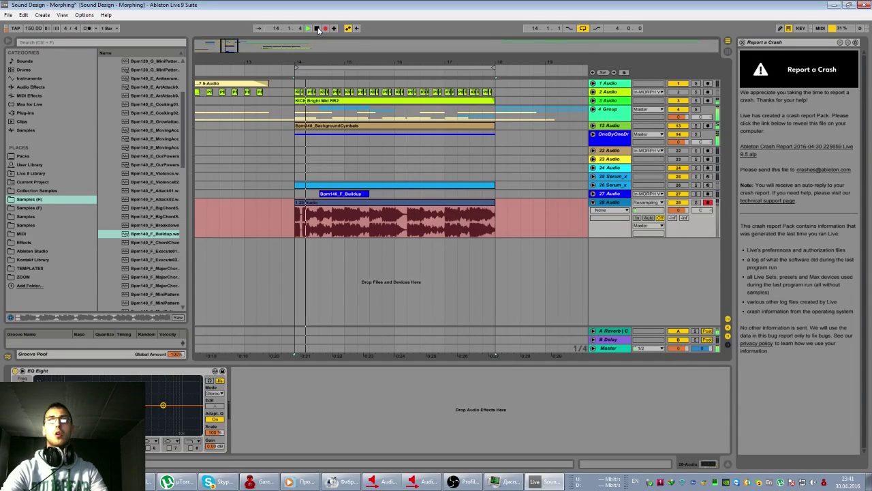
{"action": "left_click", "coordinate": [318, 29]}
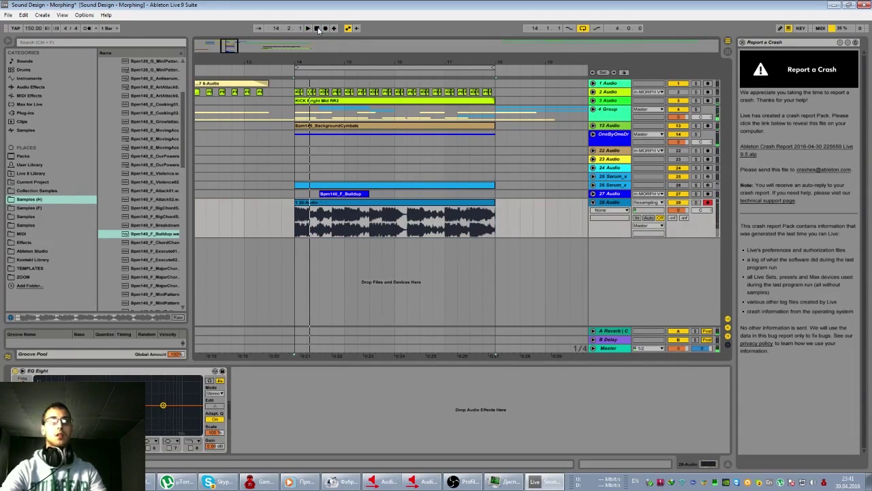
{"action": "left_click", "coordinate": [695, 203]}
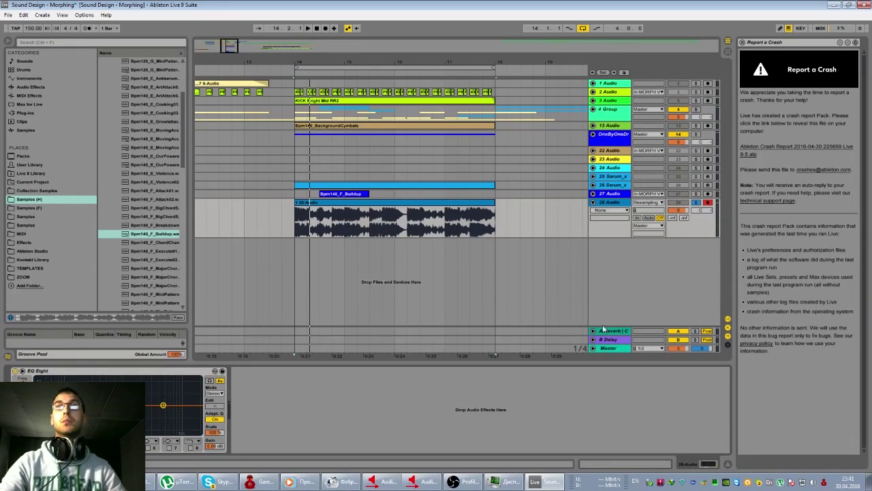
Step: Review 28 Audio's output routing options without changing them and open the recorded clip's sample view
{"action": "left_click", "coordinate": [650, 226]}
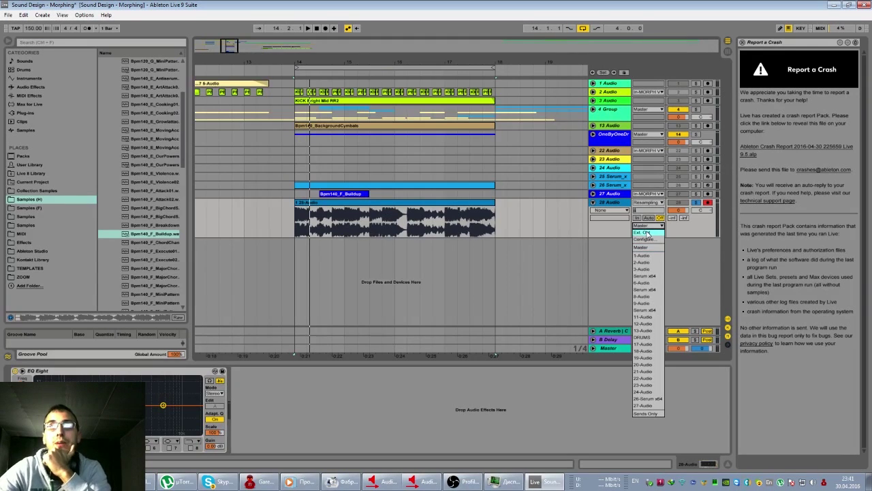
{"action": "left_click", "coordinate": [686, 254]}
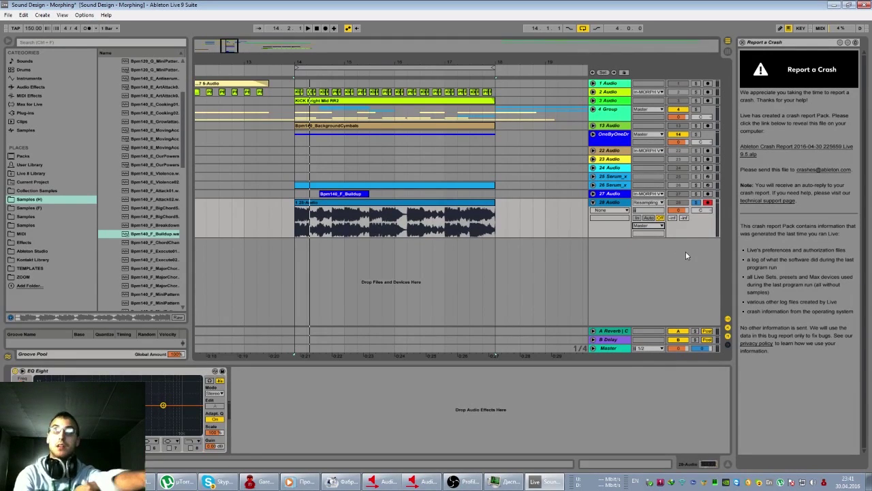
{"action": "double_click", "coordinate": [477, 214]}
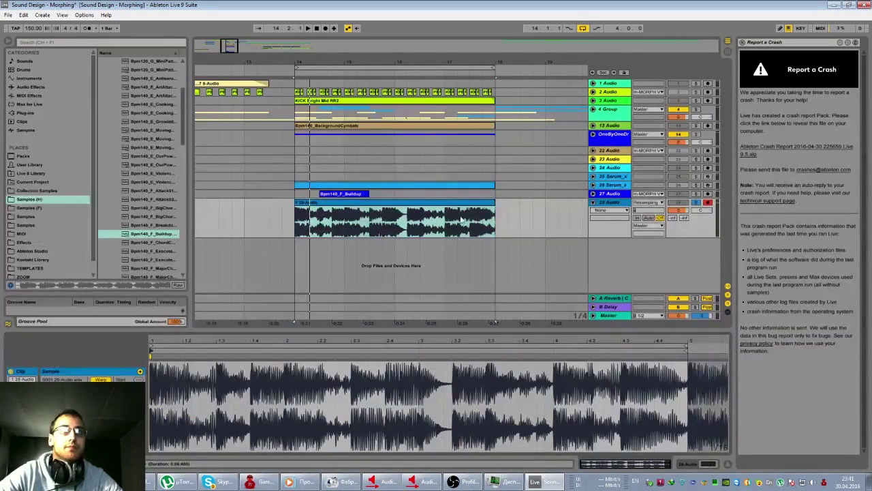
{"action": "left_click", "coordinate": [658, 226]}
{"action": "left_click", "coordinate": [679, 232]}
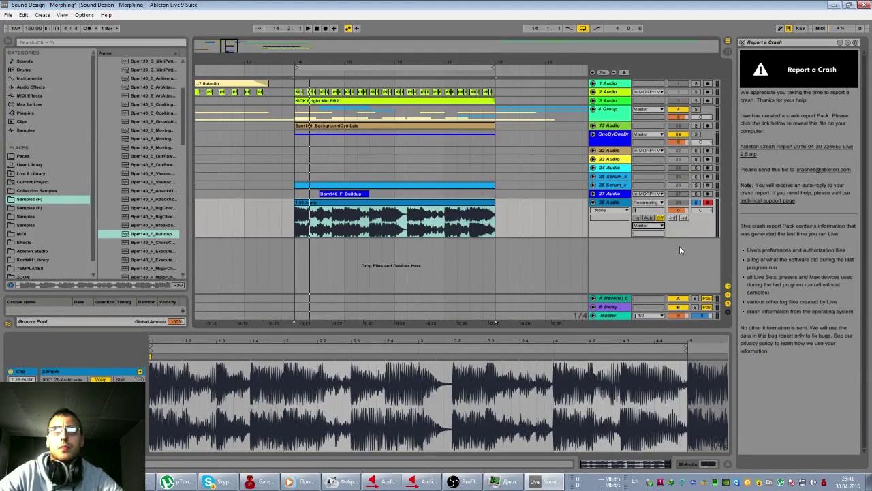
Step: Show the Master track's devices and play the loop with 28 Audio soloed
{"action": "left_click", "coordinate": [606, 314]}
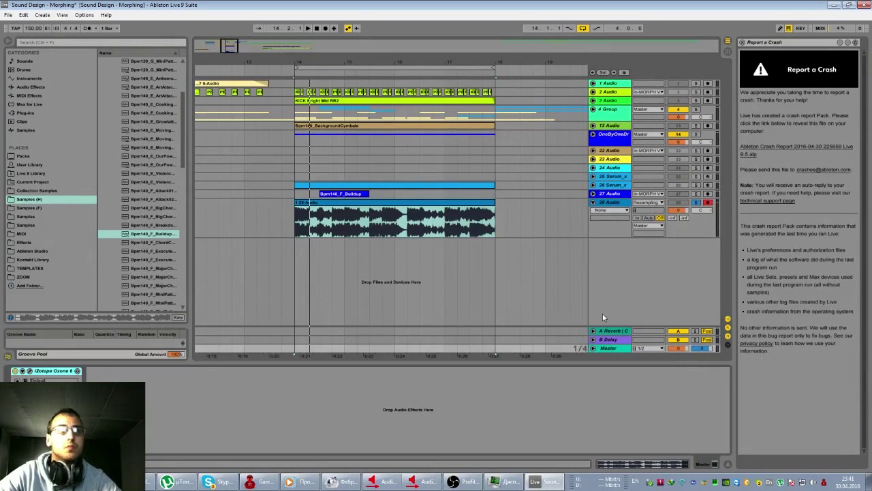
{"action": "key", "text": "space"}
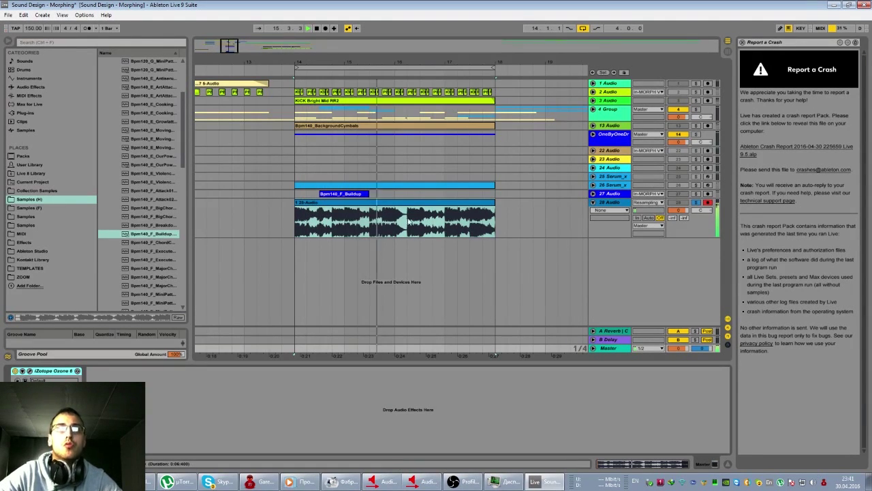
{"action": "left_click_drag", "start_coordinate": [271, 62], "coordinate": [271, 88]}
{"action": "key", "text": "space"}
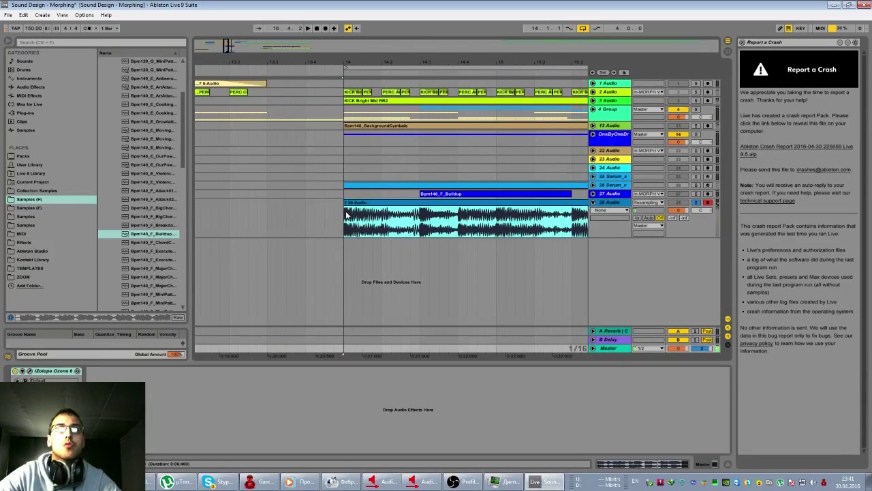
Step: Duplicate the first eighth-note slice of the 28 Audio clip at bar 14 and play the result
{"action": "left_click", "coordinate": [345, 213]}
{"action": "left_click_drag", "start_coordinate": [345, 213], "coordinate": [365, 216]}
{"action": "key", "text": "ctrl+d"}
{"action": "key", "text": "space"}
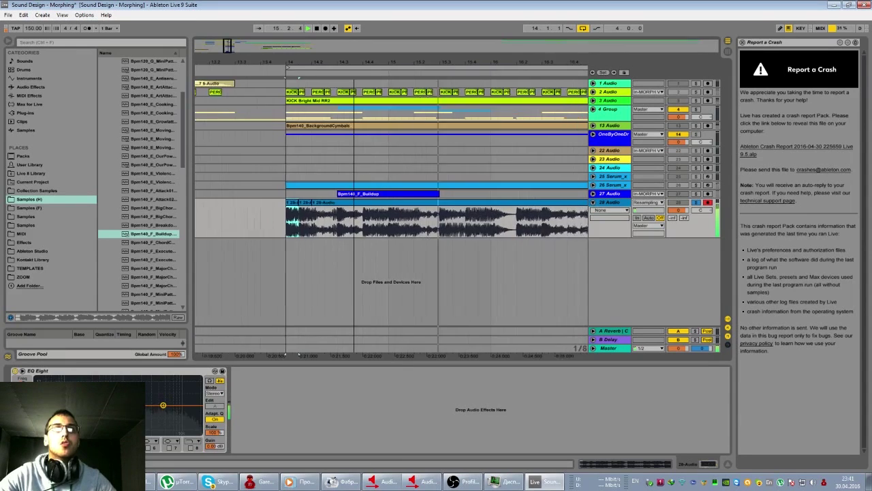
Step: Repeat an eighth-note slice of the 28 Audio clip several times in succession after 16.2 and play the result
{"action": "key", "text": "space"}
{"action": "left_click_drag", "start_coordinate": [353, 220], "coordinate": [379, 207]}
{"action": "left_click_drag", "start_coordinate": [379, 206], "coordinate": [390, 209]}
{"action": "left_click", "coordinate": [353, 215]}
{"action": "key", "text": "space"}
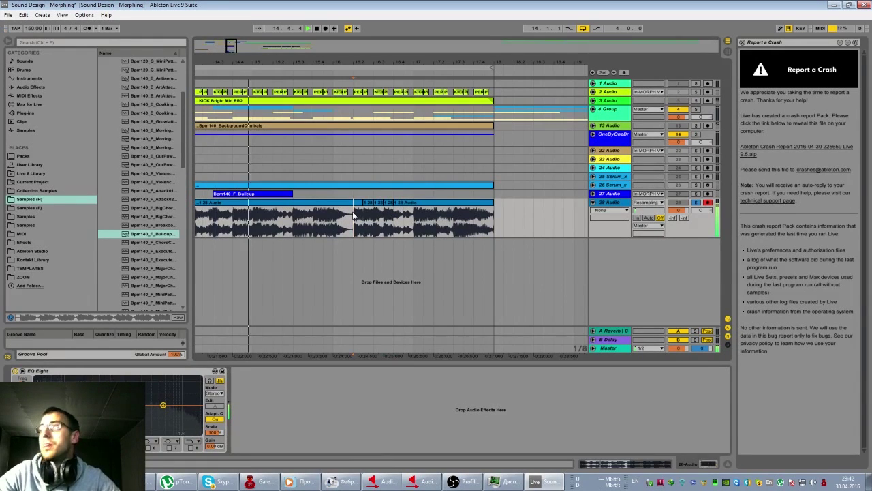
Step: Play the edited 28 Audio loop from bar 14 and audition its slices around bars 15 and 16
{"action": "left_click_drag", "start_coordinate": [237, 53], "coordinate": [233, 49]}
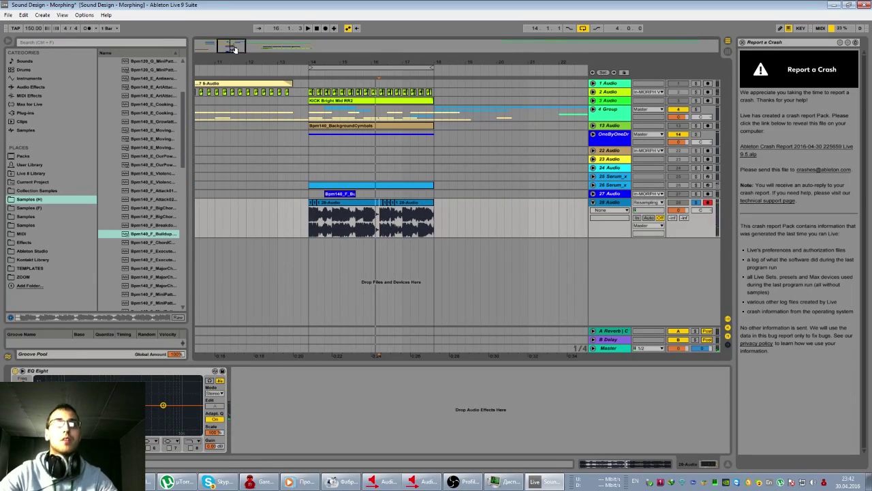
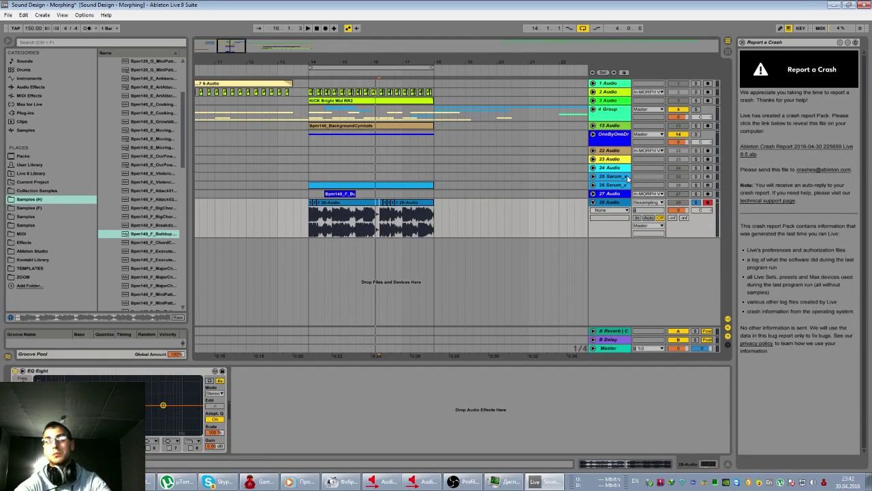
{"action": "left_click", "coordinate": [620, 205]}
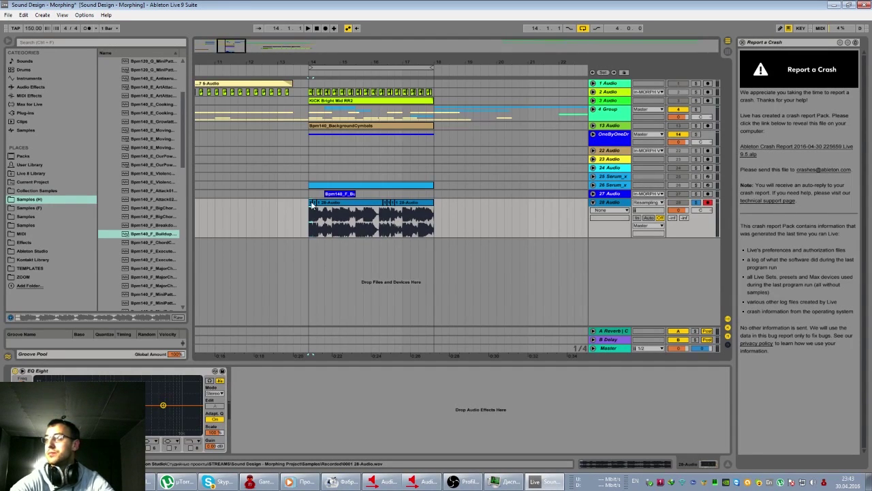
{"action": "key", "text": "space"}
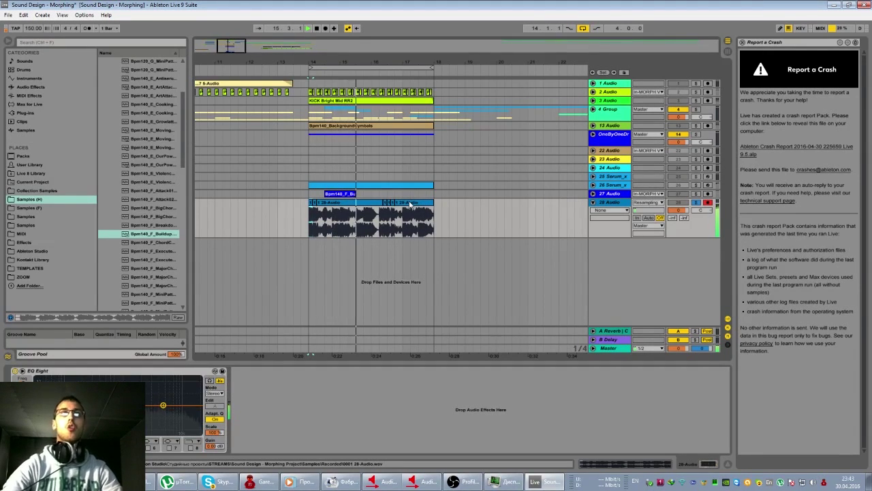
{"action": "key", "text": "space"}
{"action": "left_click", "coordinate": [363, 218]}
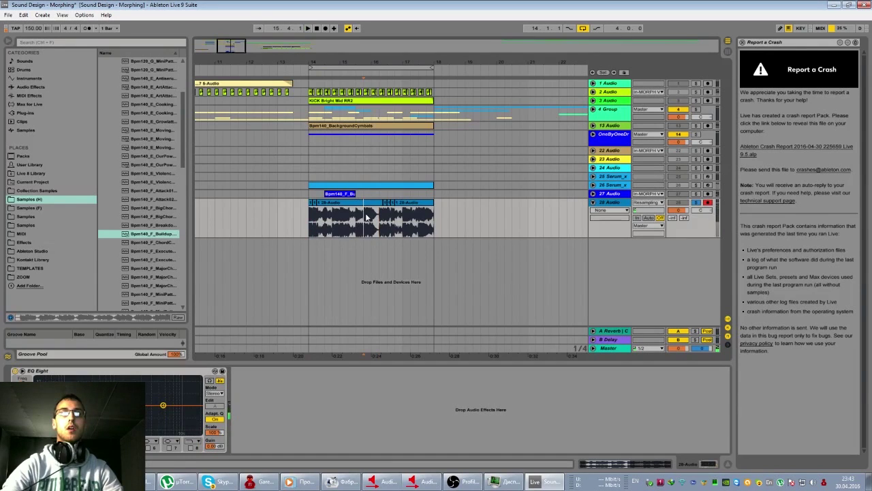
{"action": "left_click_drag", "start_coordinate": [231, 42], "coordinate": [231, 46]}
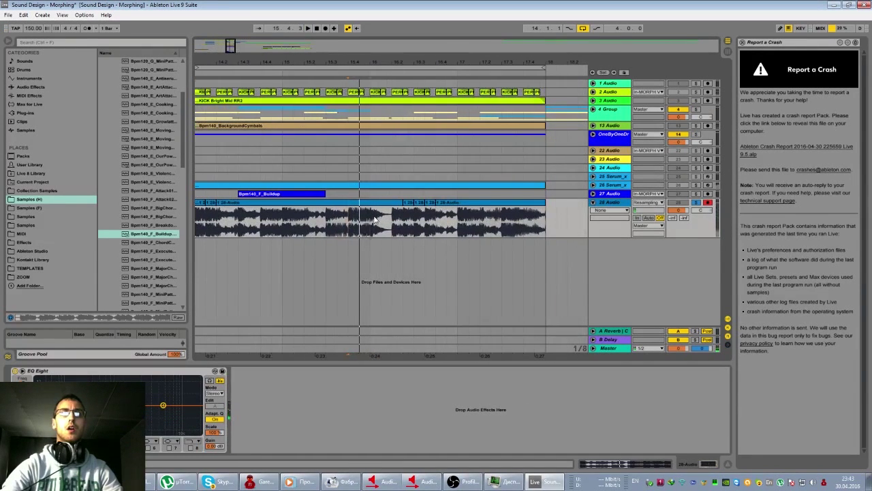
{"action": "key", "text": "space"}
{"action": "left_click", "coordinate": [327, 219]}
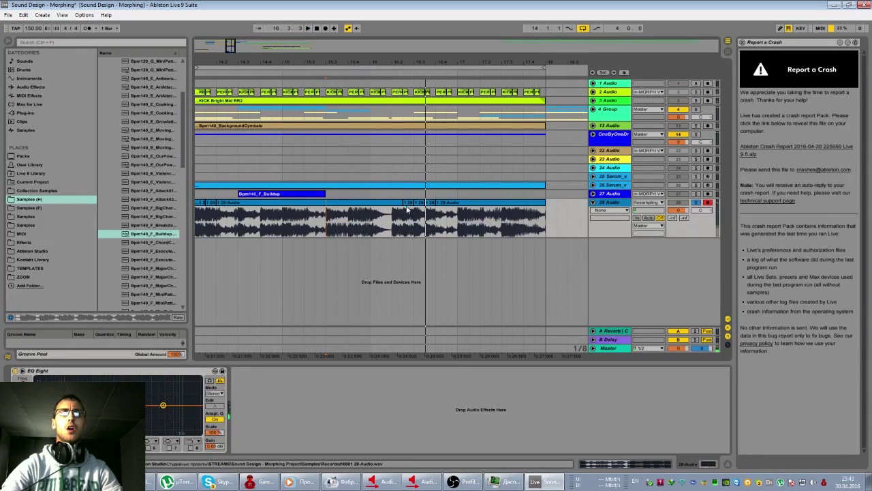
{"action": "left_click_drag", "start_coordinate": [404, 221], "coordinate": [414, 220]}
{"action": "key", "text": "space"}
Step: Split off the first beat of bar 15 on 28 Audio, reverse that slice and play the result
{"action": "left_click", "coordinate": [260, 220]}
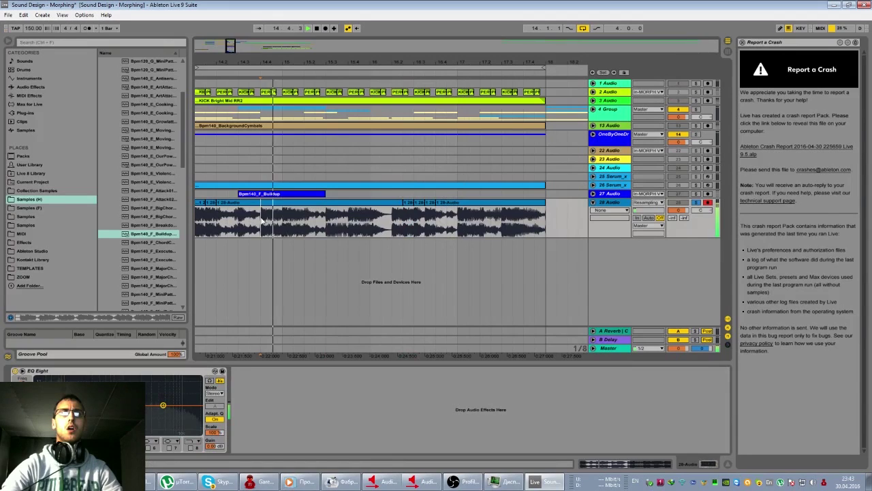
{"action": "key", "text": "ctrl+e"}
{"action": "double_click", "coordinate": [294, 203]}
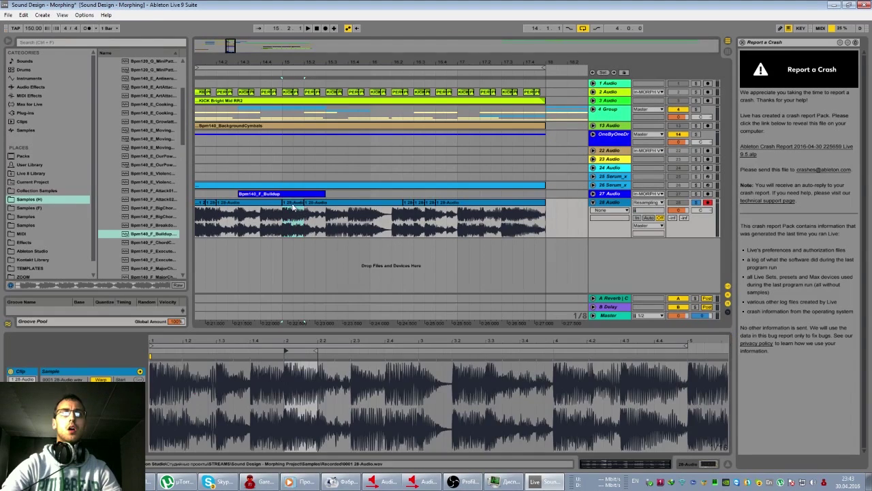
{"action": "left_click", "coordinate": [81, 395]}
{"action": "left_click_drag", "start_coordinate": [242, 46], "coordinate": [274, 206]}
{"action": "left_click", "coordinate": [291, 220]}
{"action": "key", "text": "space"}
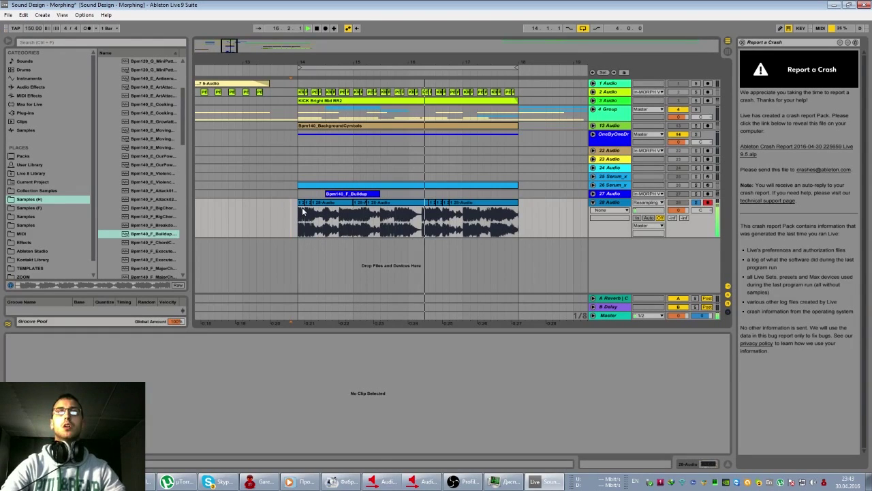
{"action": "key", "text": "space"}
Step: Copy an eighth-note slice of 28 Audio from 14.3, paste it at 15.1.3 and play the loop from bar 14
{"action": "left_click_drag", "start_coordinate": [229, 46], "coordinate": [228, 65]}
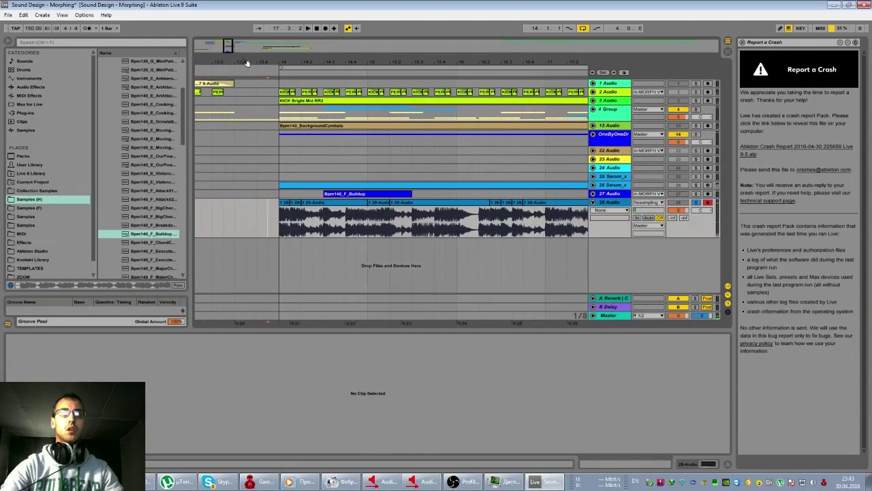
{"action": "left_click", "coordinate": [385, 203]}
{"action": "mouse_move", "coordinate": [387, 203]}
{"action": "left_mouse_down"}
{"action": "mouse_move", "coordinate": [372, 214]}
{"action": "mouse_move", "coordinate": [387, 217]}
{"action": "left_mouse_up"}
{"action": "left_click", "coordinate": [332, 221]}
{"action": "left_click", "coordinate": [315, 223]}
{"action": "key", "text": "ctrl+c"}
{"action": "left_click_drag", "start_coordinate": [390, 220], "coordinate": [382, 222]}
{"action": "key", "text": "ctrl+v"}
{"action": "left_click", "coordinate": [287, 199]}
{"action": "key", "text": "space"}
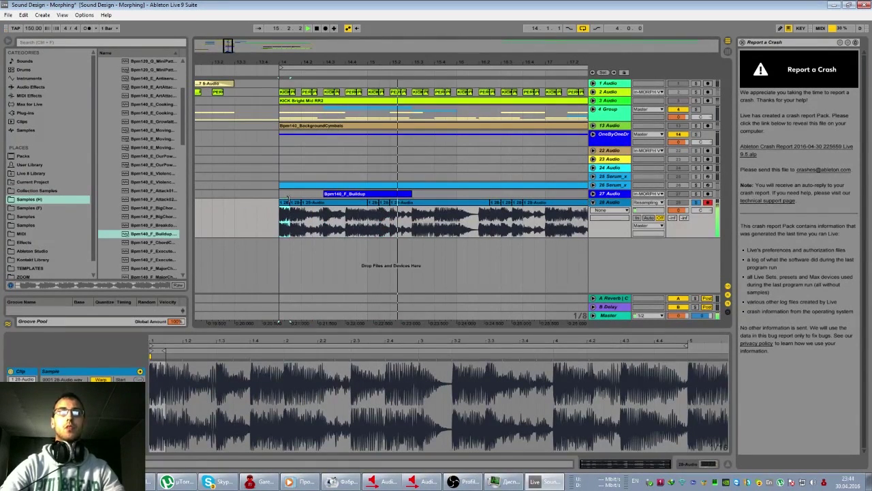
{"action": "key", "text": "space"}
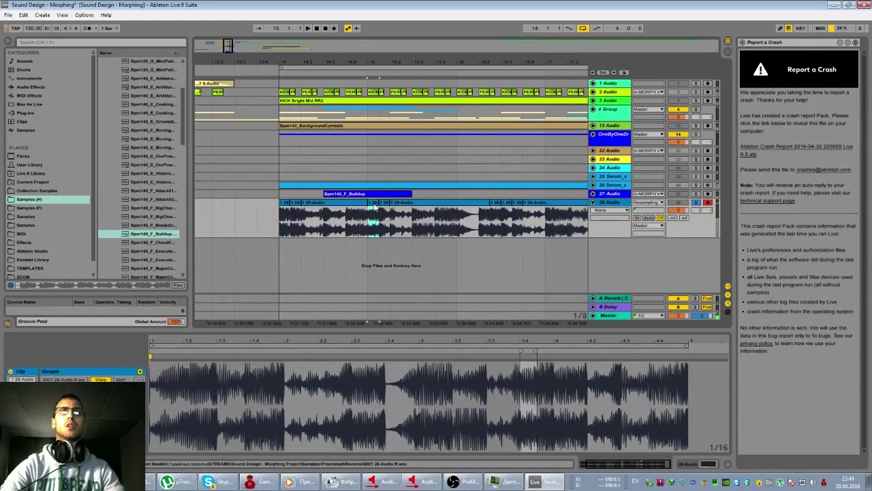
Step: Rearrange the short slices in the first two beats of bar 15 on 28 Audio, placing a reversed slice at 15.2.3, and play them
{"action": "left_click", "coordinate": [379, 203]}
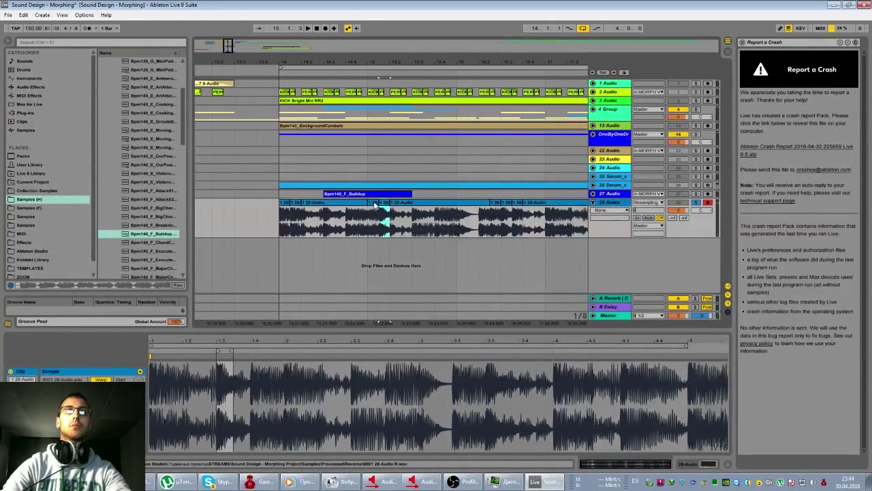
{"action": "left_click", "coordinate": [379, 207]}
{"action": "mouse_move", "coordinate": [382, 207]}
{"action": "left_mouse_down"}
{"action": "mouse_move", "coordinate": [325, 214]}
{"action": "mouse_move", "coordinate": [380, 213]}
{"action": "left_mouse_up"}
{"action": "left_click", "coordinate": [283, 220]}
{"action": "key", "text": "space"}
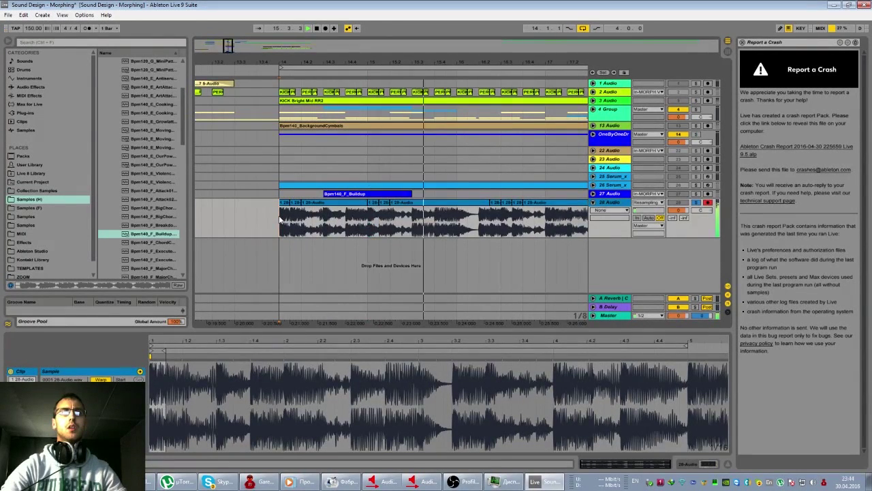
{"action": "mouse_move", "coordinate": [392, 215]}
{"action": "left_mouse_down"}
{"action": "mouse_move", "coordinate": [382, 214]}
{"action": "mouse_move", "coordinate": [407, 209]}
{"action": "left_mouse_up"}
{"action": "key", "text": "space"}
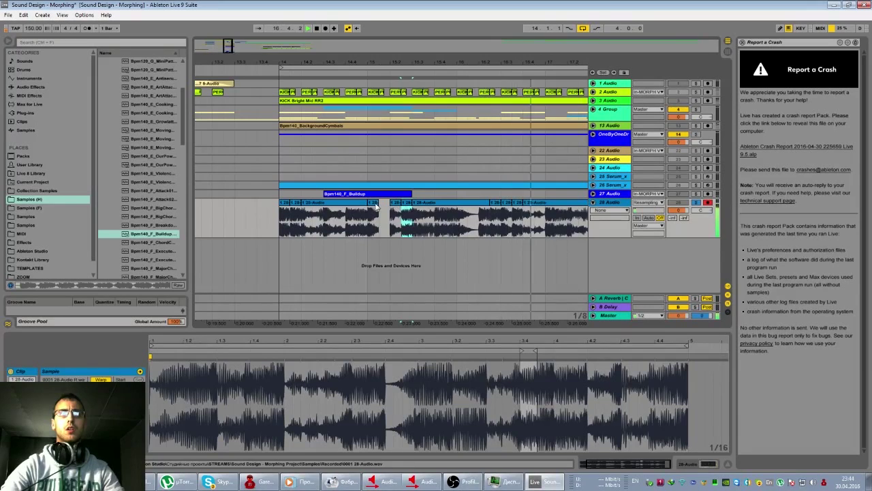
Step: Extend the 28 Audio slice at bar 15 to fill the gap up to 15.2 and play the loop from bar 14
{"action": "left_click", "coordinate": [374, 206]}
{"action": "key", "text": "space"}
{"action": "key", "text": "space"}
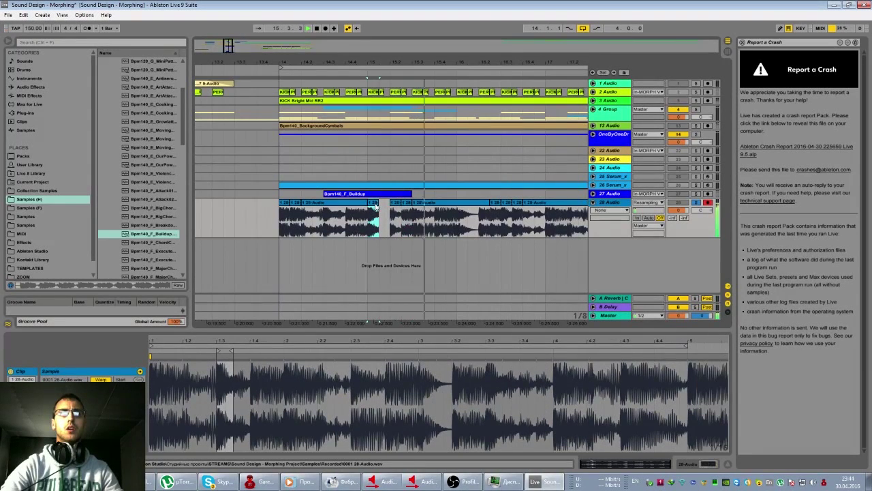
{"action": "key", "text": "space"}
{"action": "left_click_drag", "start_coordinate": [379, 204], "coordinate": [388, 204]}
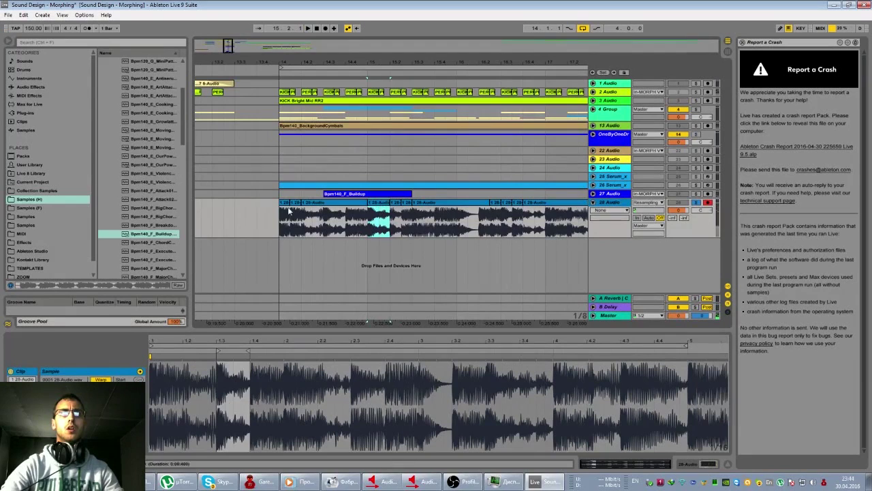
{"action": "left_click", "coordinate": [286, 205]}
{"action": "key", "text": "space"}
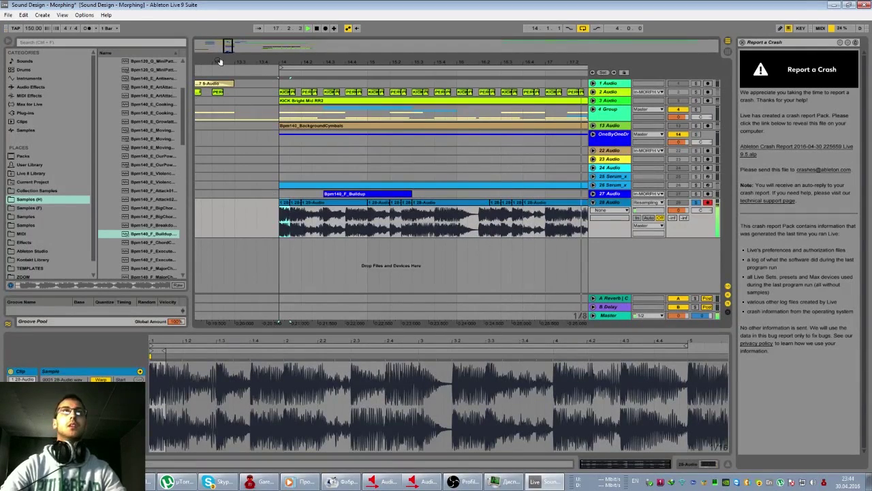
{"action": "mouse_move", "coordinate": [231, 49]}
{"action": "left_mouse_down"}
{"action": "mouse_move", "coordinate": [231, 32]}
{"action": "mouse_move", "coordinate": [231, 39]}
{"action": "left_mouse_up"}
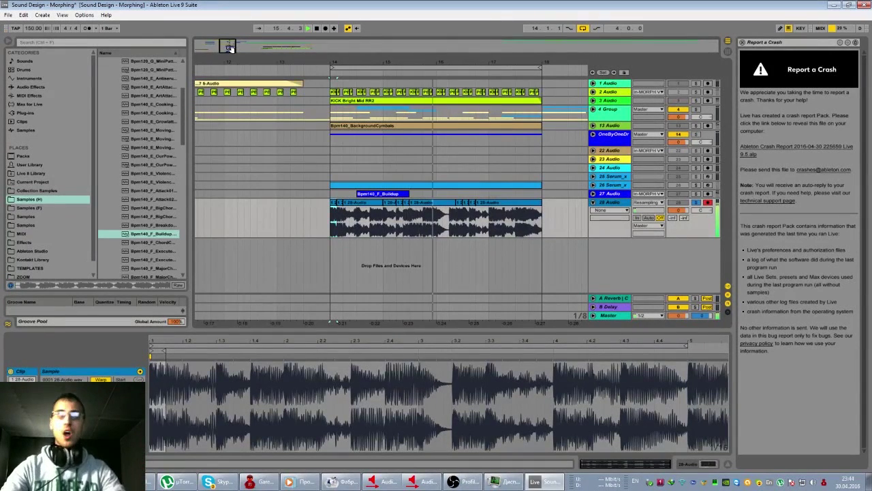
Step: Insert a MIDI track below 28 Audio
{"action": "right_click", "coordinate": [618, 242]}
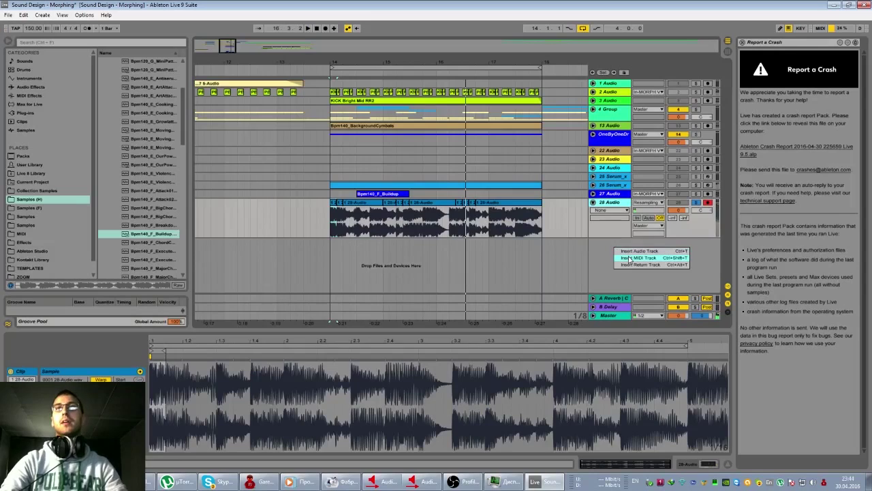
{"action": "left_click", "coordinate": [630, 260]}
{"action": "left_click", "coordinate": [613, 249]}
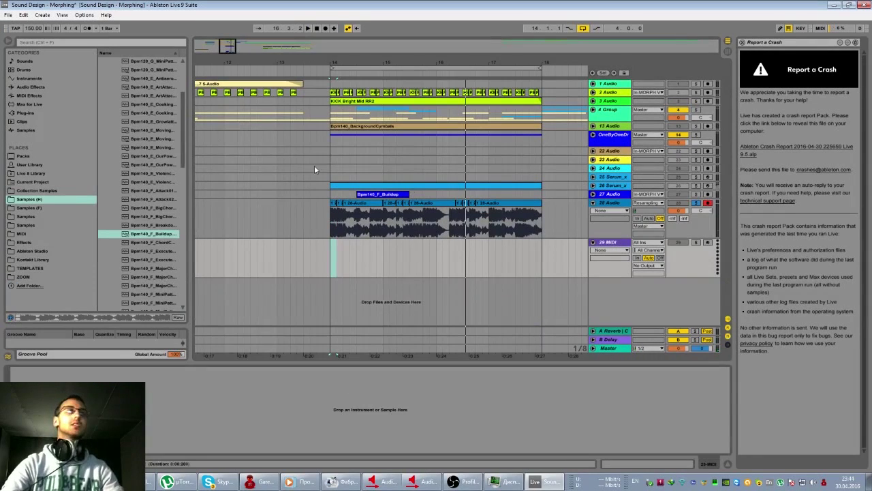
Step: Collapse the open plug-in folders and load Kontakt 5 from the Kontakt 5 folder onto the 29 MIDI track
{"action": "left_click", "coordinate": [63, 114]}
{"action": "scroll", "coordinate": [153, 166], "scroll_direction": "up", "scroll_amount": 5}
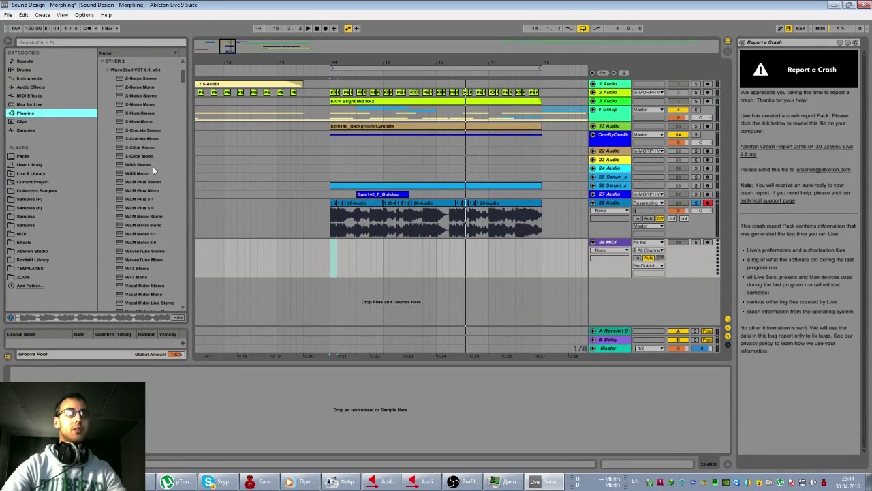
{"action": "left_click", "coordinate": [101, 87]}
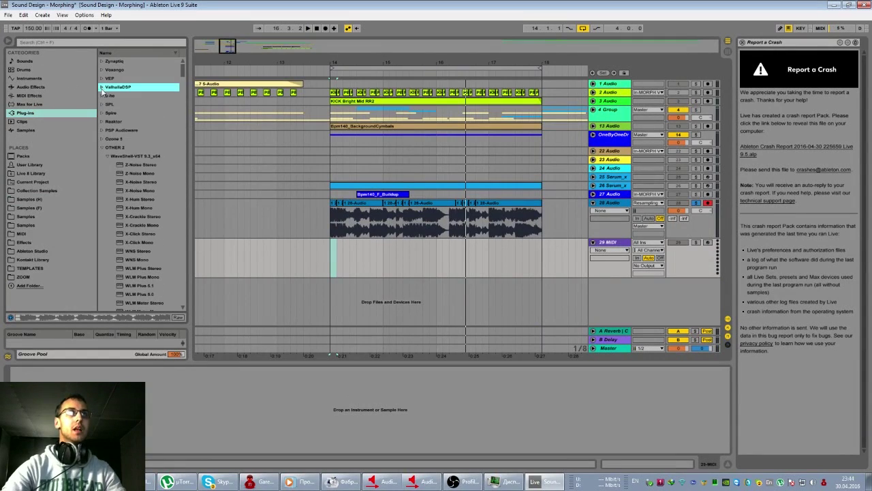
{"action": "left_click", "coordinate": [102, 149]}
{"action": "left_click", "coordinate": [103, 156]}
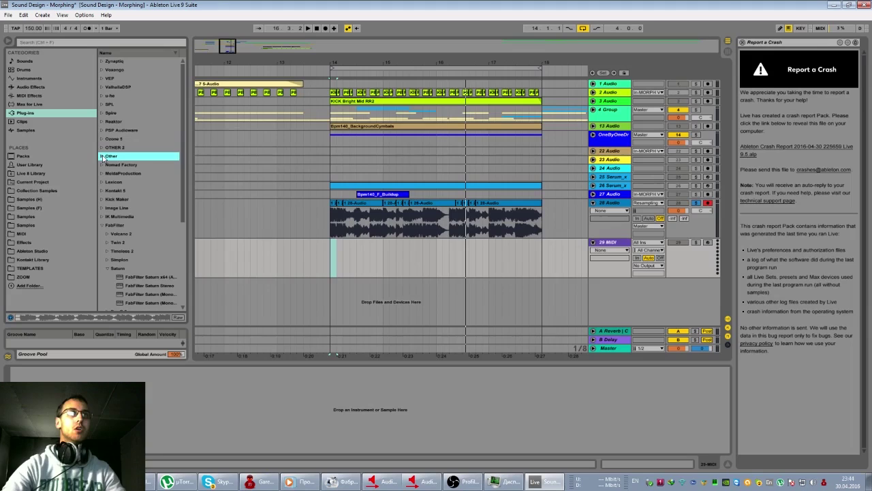
{"action": "scroll", "coordinate": [128, 163], "scroll_direction": "down", "scroll_amount": 2}
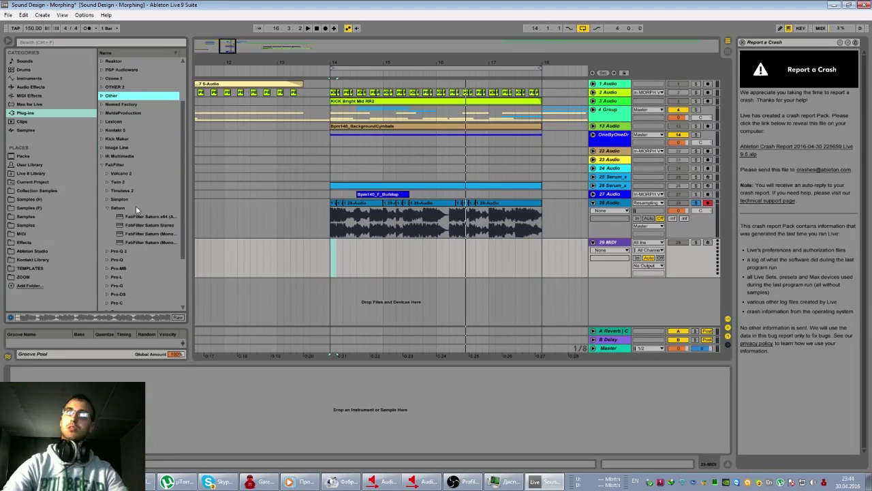
{"action": "left_click", "coordinate": [104, 164]}
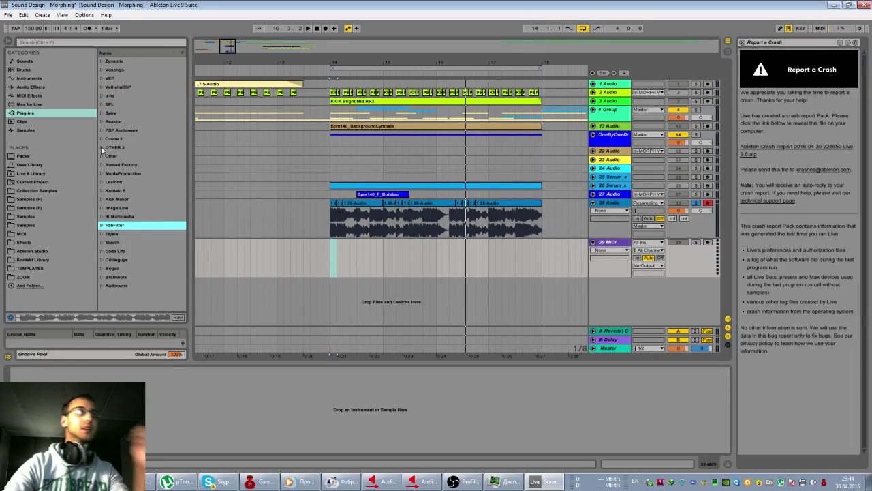
{"action": "left_click", "coordinate": [101, 191]}
{"action": "left_click", "coordinate": [131, 216]}
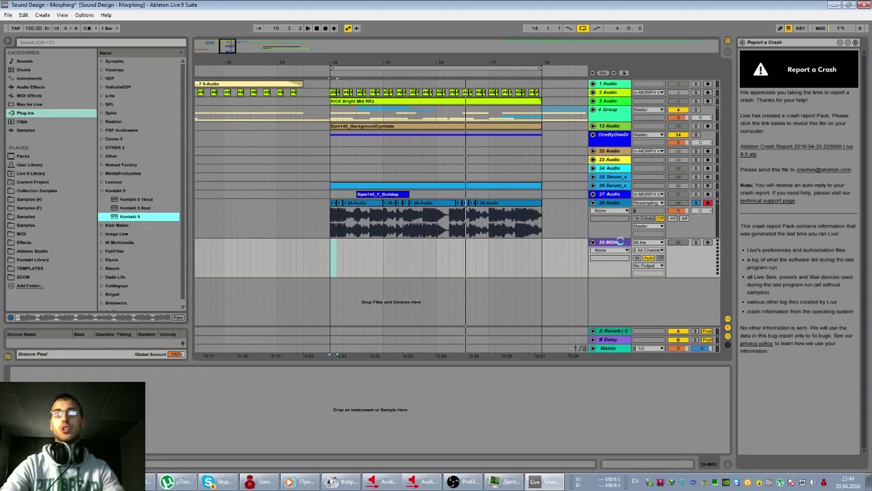
Step: Switch to Open Broadcaster Software to check the stream and recording status, and return to Ableton Live
{"action": "left_click", "coordinate": [459, 483]}
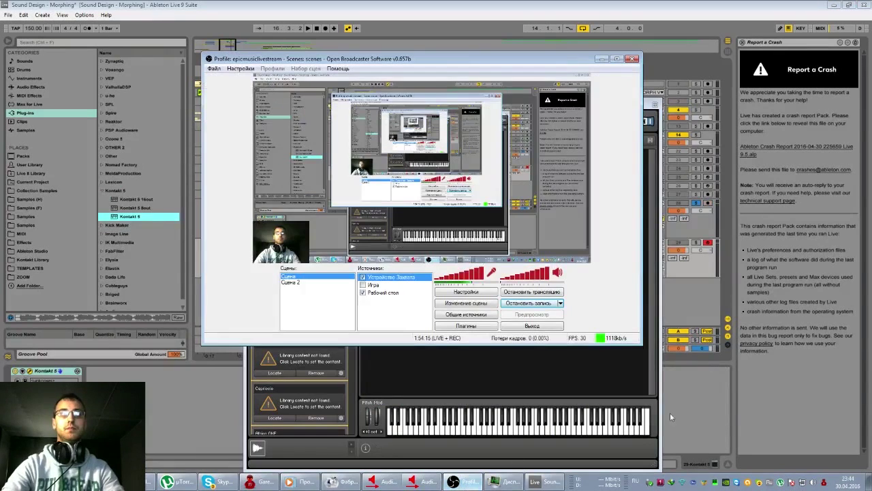
{"action": "left_click", "coordinate": [698, 406]}
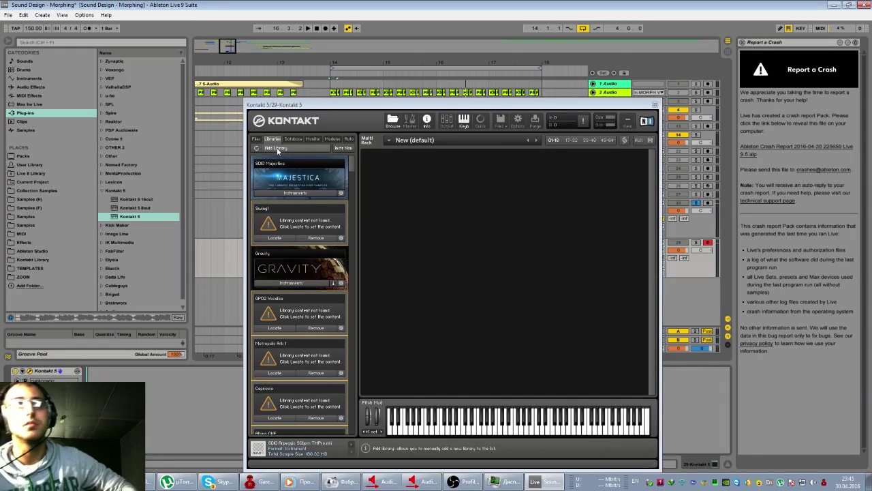
Step: Close the Kontakt 5 window and play the 28 Audio loop from bar 14
{"action": "left_click", "coordinate": [654, 104]}
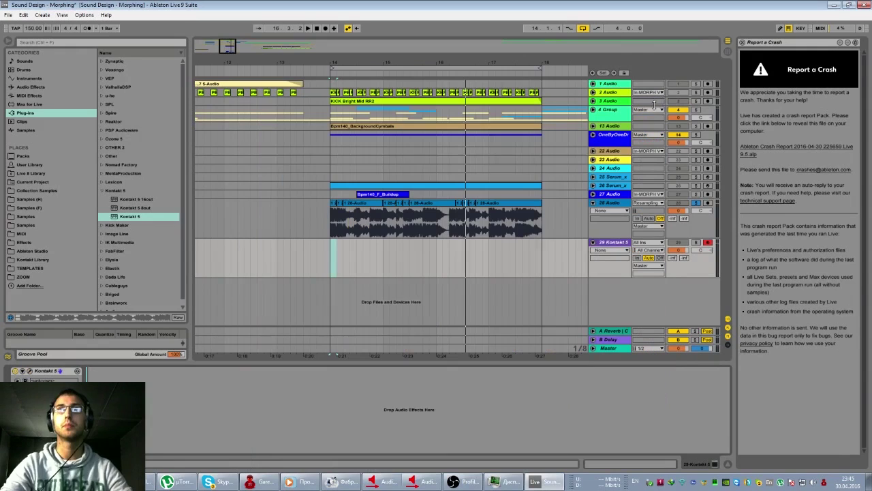
{"action": "left_click_drag", "start_coordinate": [231, 42], "coordinate": [233, 47]}
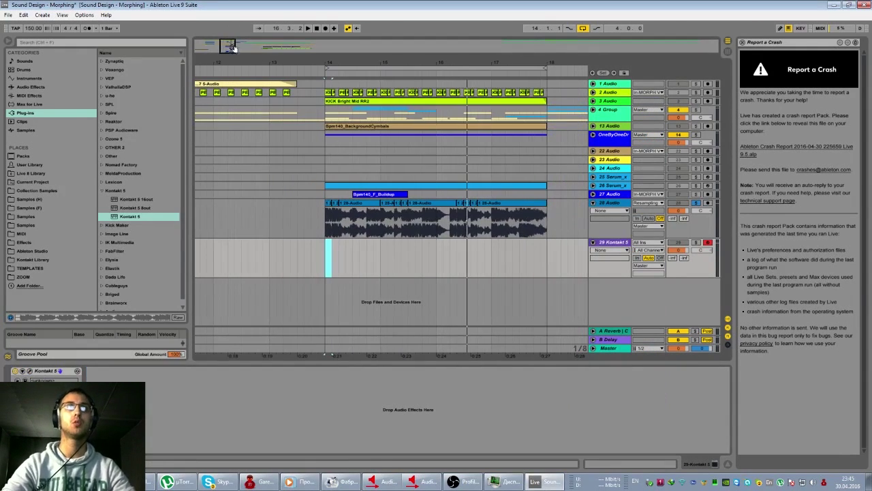
{"action": "left_click", "coordinate": [330, 208]}
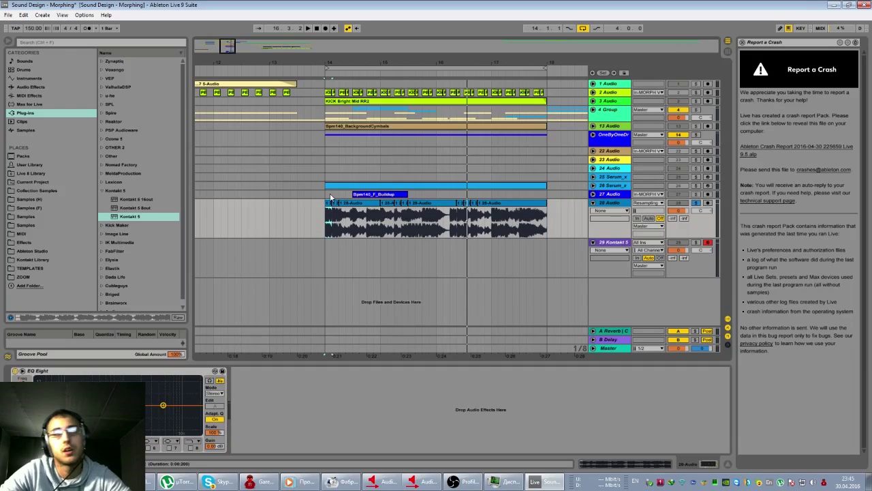
{"action": "key", "text": "space"}
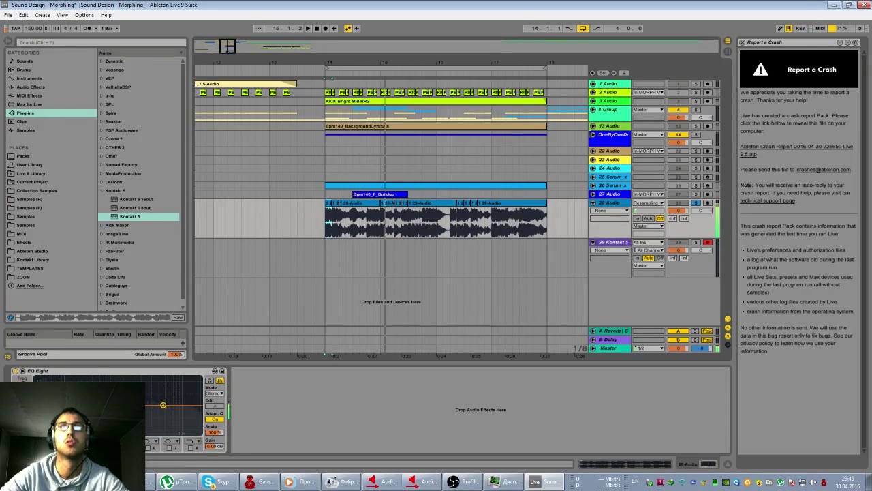
Step: Unfold the 13 Audio track, solo it to hear the cymbals, and return the solo to 28 Audio
{"action": "left_click", "coordinate": [592, 126]}
{"action": "left_click", "coordinate": [695, 126]}
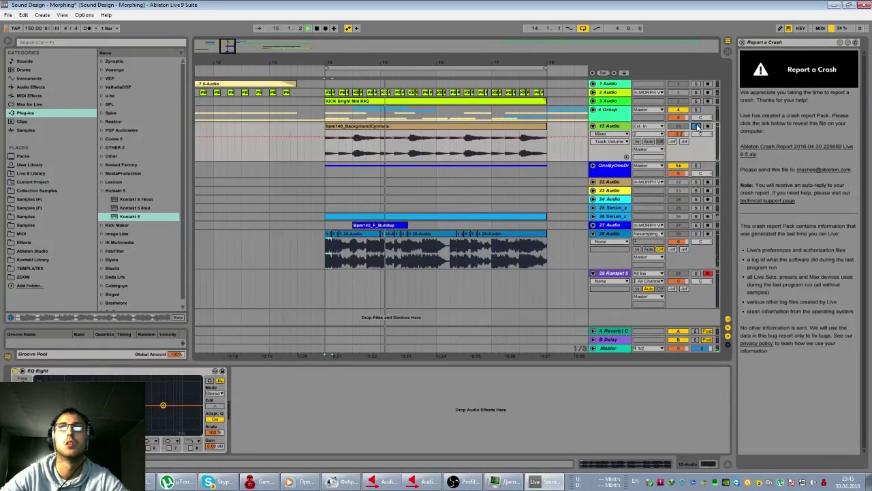
{"action": "left_click", "coordinate": [696, 234]}
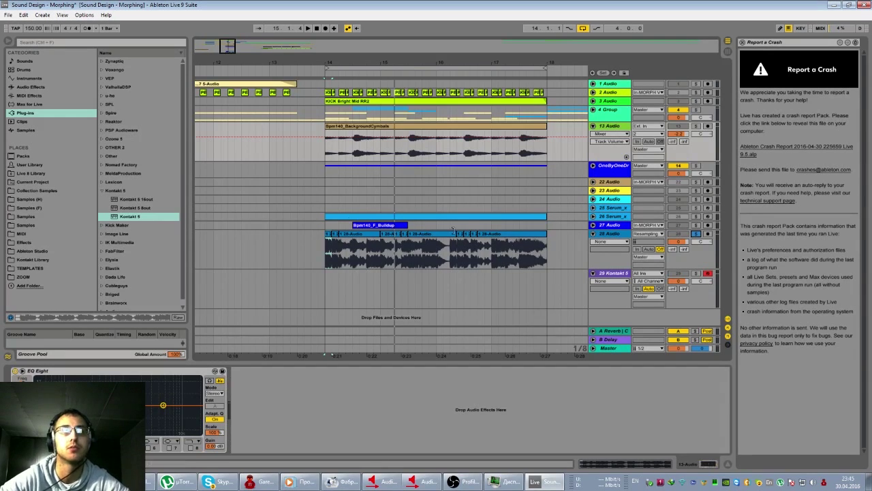
Step: Reopen Kontakt 5 on the 29 Kontakt 5 track and browse to the Kontakt Library folder on the Seagate Expansion Drive
{"action": "left_click", "coordinate": [474, 275]}
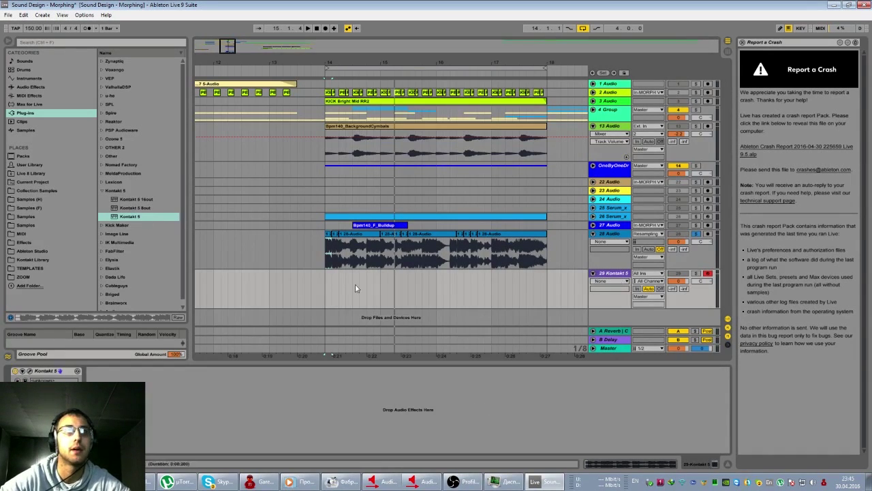
{"action": "left_click", "coordinate": [29, 372]}
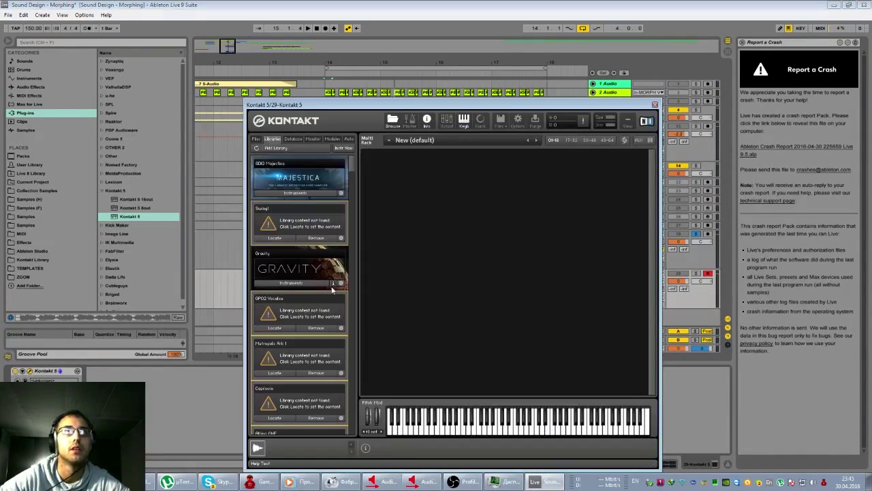
{"action": "left_click", "coordinate": [255, 138]}
{"action": "scroll", "coordinate": [308, 206], "scroll_direction": "up", "scroll_amount": 4}
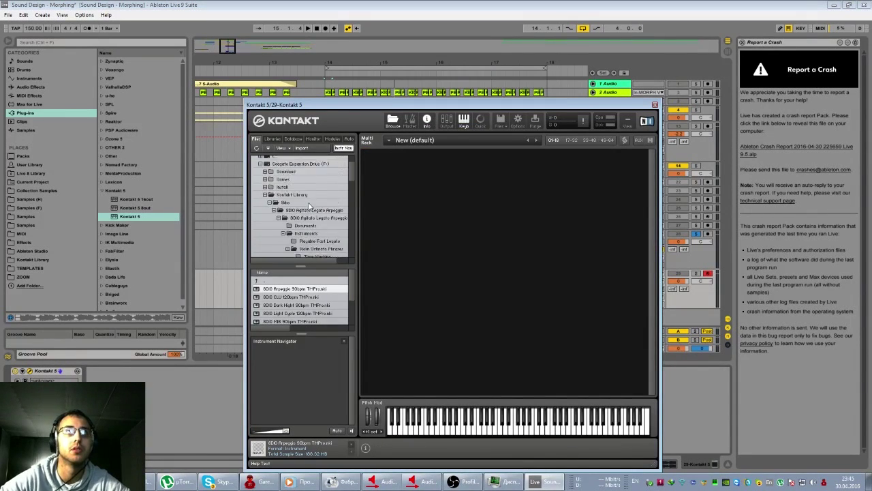
{"action": "left_click", "coordinate": [265, 229]}
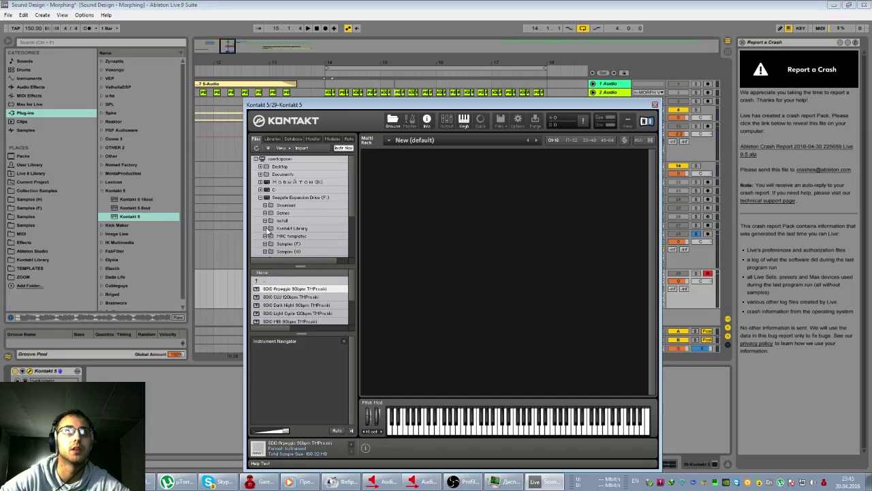
{"action": "scroll", "coordinate": [288, 225], "scroll_direction": "down", "scroll_amount": 1}
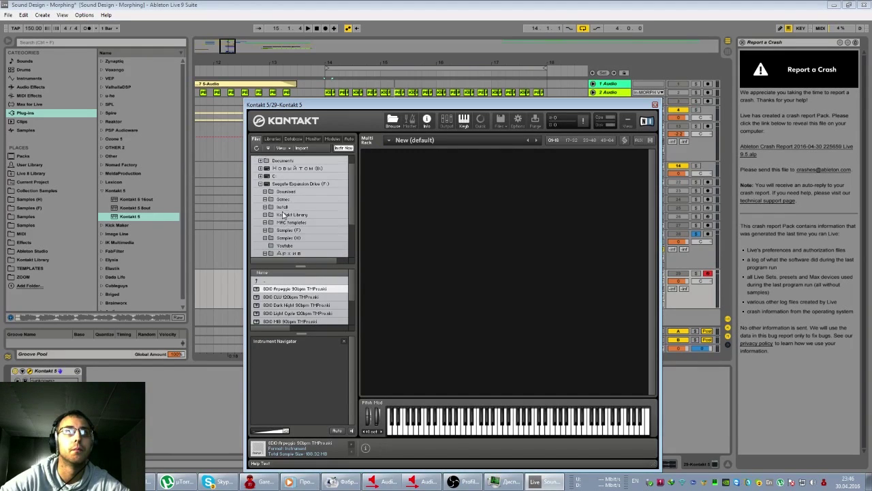
{"action": "scroll", "coordinate": [288, 192], "scroll_direction": "up", "scroll_amount": 2}
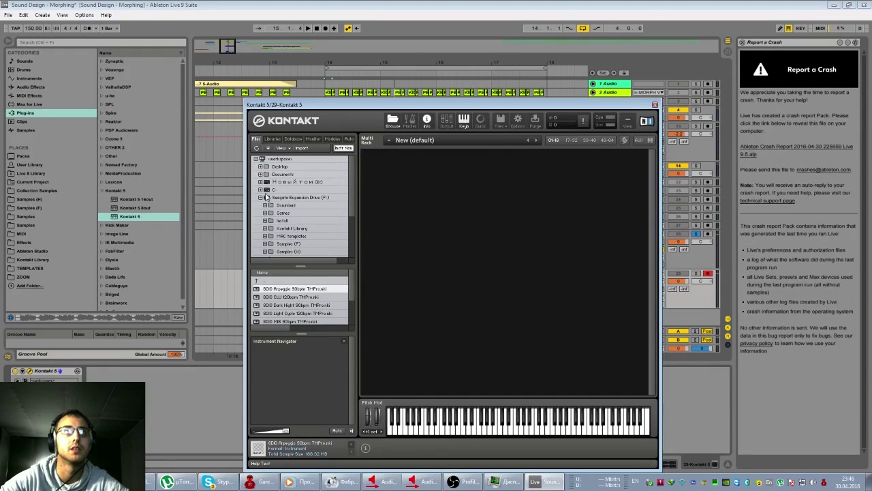
{"action": "left_click", "coordinate": [311, 229]}
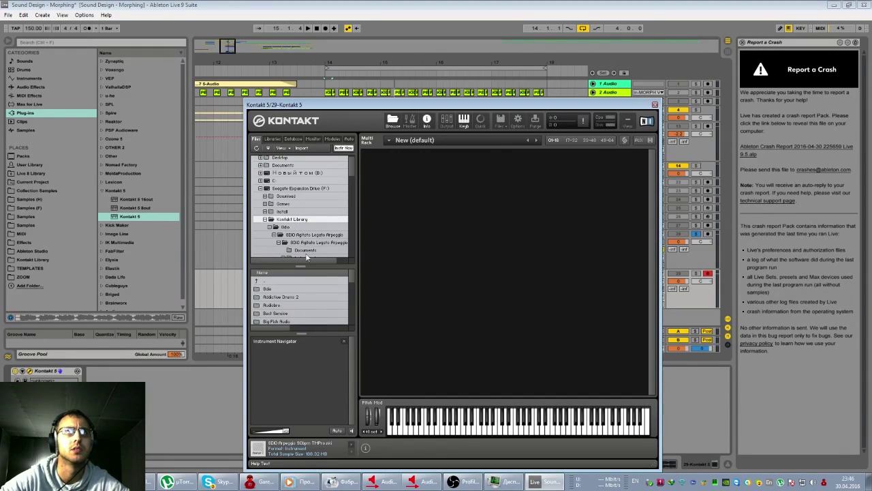
Step: Open the Instruments folder of Soundiron Voices of Rage inside the 8dio folder
{"action": "scroll", "coordinate": [306, 308], "scroll_direction": "up", "scroll_amount": 2}
{"action": "double_click", "coordinate": [274, 275]}
{"action": "scroll", "coordinate": [295, 284], "scroll_direction": "down", "scroll_amount": 3}
{"action": "scroll", "coordinate": [294, 287], "scroll_direction": "down", "scroll_amount": 1}
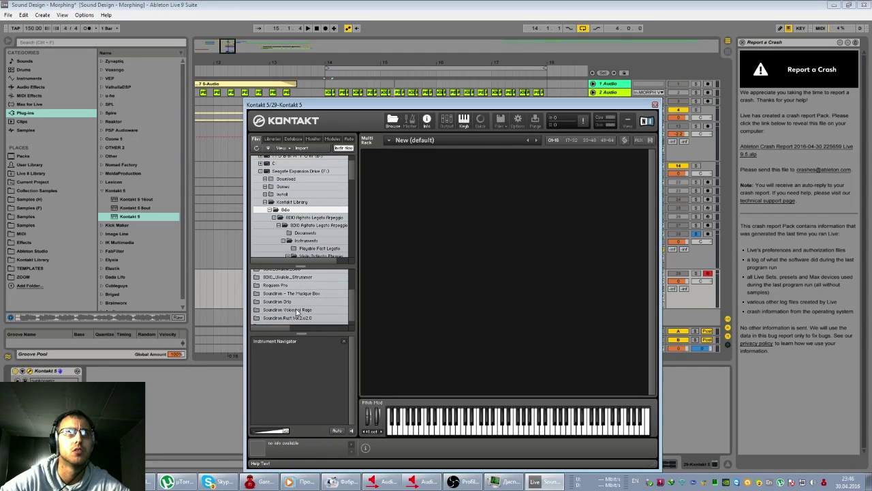
{"action": "double_click", "coordinate": [297, 310]}
{"action": "double_click", "coordinate": [276, 297]}
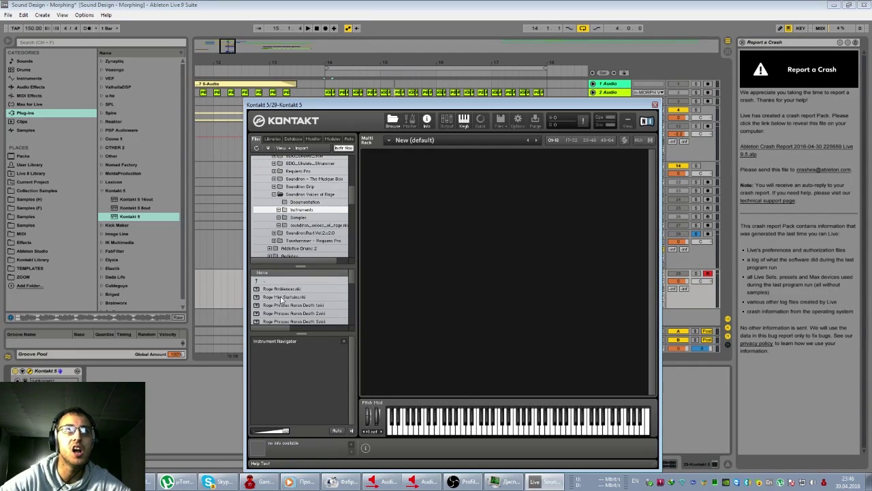
Step: Find Rage Phrases Mixi Sing.nki among the Voices of Rage instruments and load it into the Kontakt rack
{"action": "scroll", "coordinate": [295, 298], "scroll_direction": "down", "scroll_amount": 1}
{"action": "scroll", "coordinate": [295, 295], "scroll_direction": "down", "scroll_amount": 1}
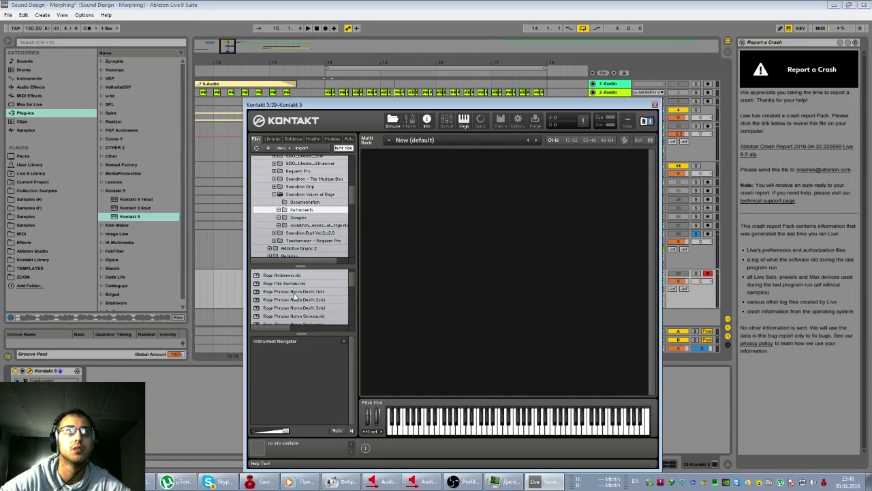
{"action": "scroll", "coordinate": [298, 295], "scroll_direction": "down", "scroll_amount": 6}
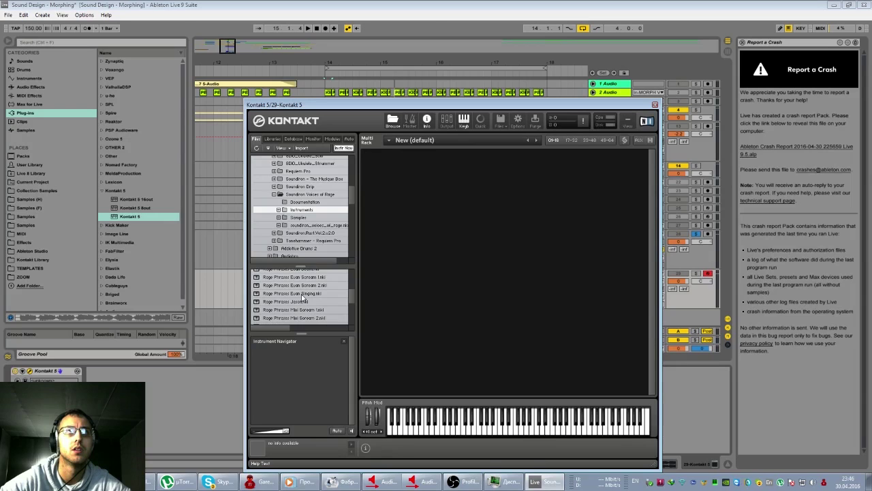
{"action": "scroll", "coordinate": [311, 300], "scroll_direction": "down", "scroll_amount": 2}
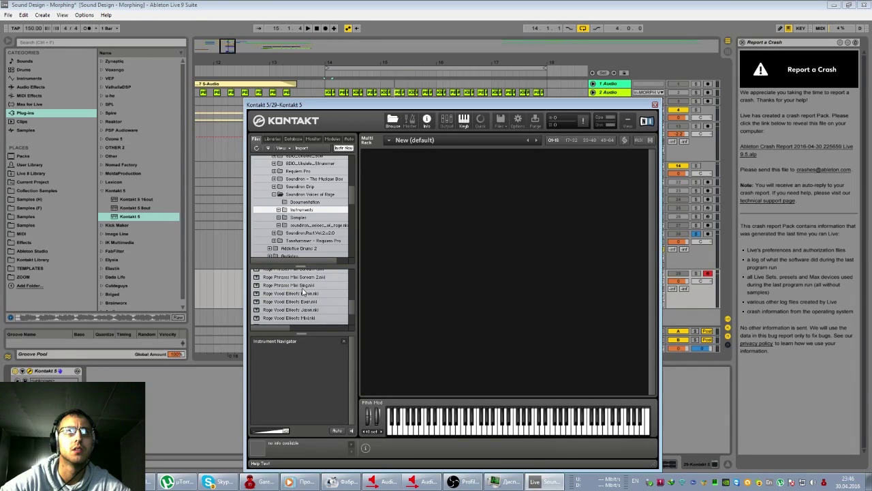
{"action": "left_click_drag", "start_coordinate": [302, 286], "coordinate": [301, 285]}
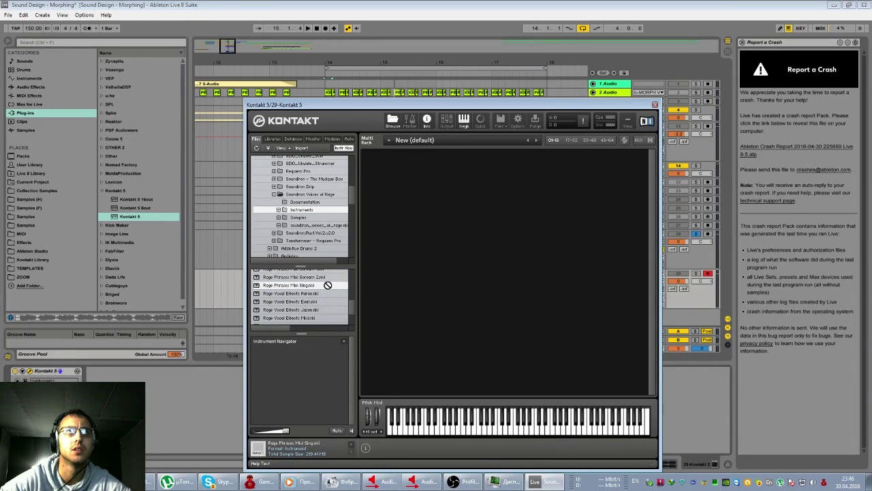
{"action": "scroll", "coordinate": [323, 290], "scroll_direction": "down", "scroll_amount": 2}
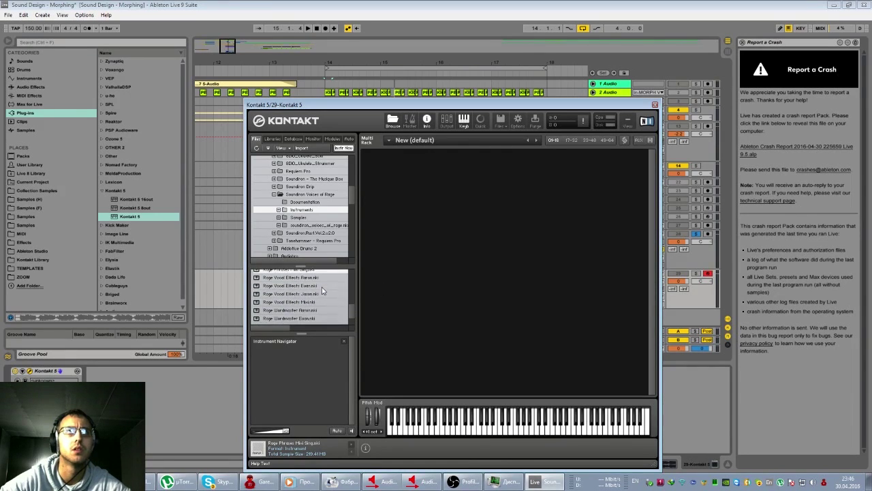
{"action": "scroll", "coordinate": [323, 290], "scroll_direction": "up", "scroll_amount": 2}
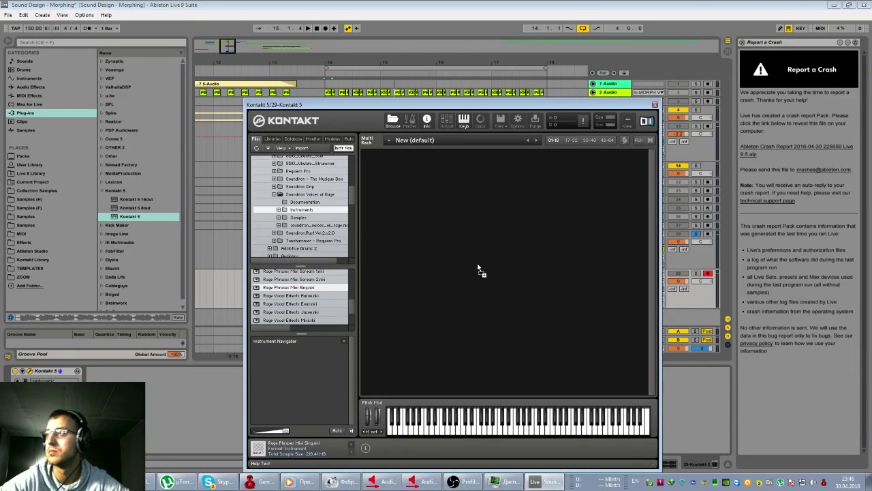
{"action": "left_click_drag", "start_coordinate": [478, 267], "coordinate": [478, 268]}
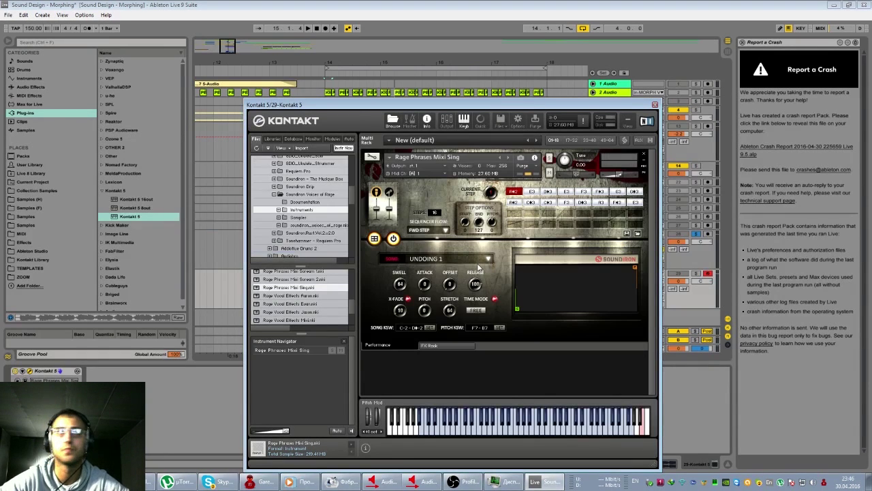
Step: Audition the Rage Phrases Mixi Sing vocal phrases on several notes of the Kontakt keyboard
{"action": "left_click", "coordinate": [513, 433]}
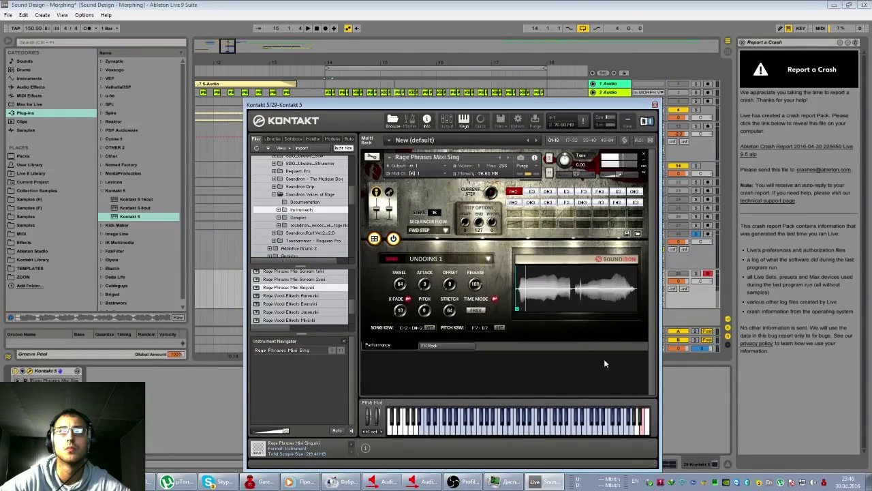
{"action": "left_click", "coordinate": [514, 433]}
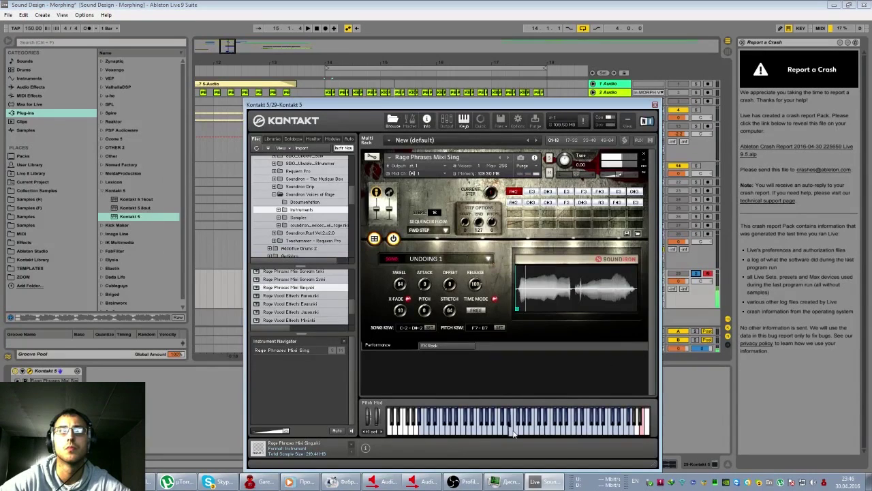
{"action": "left_click", "coordinate": [468, 430]}
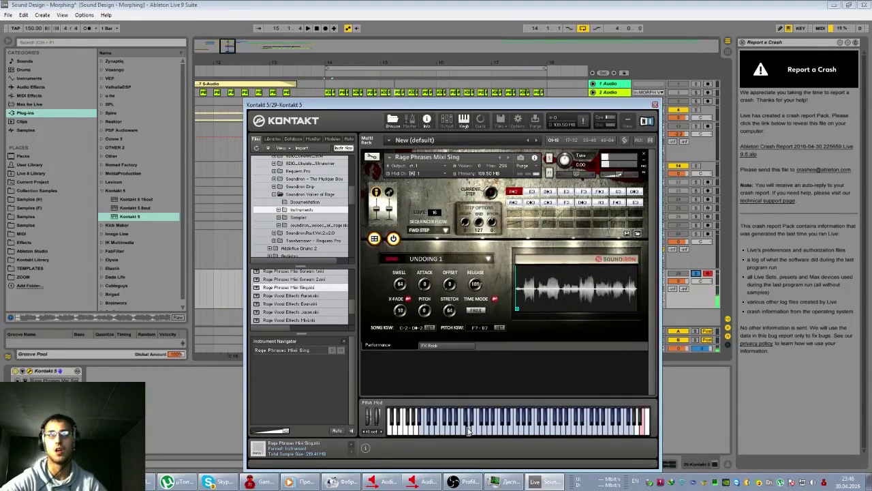
Step: Add a Compressor after Kontakt 5 on the 29 Kontakt 5 track and set its detection mode to RMS
{"action": "left_click", "coordinate": [30, 88]}
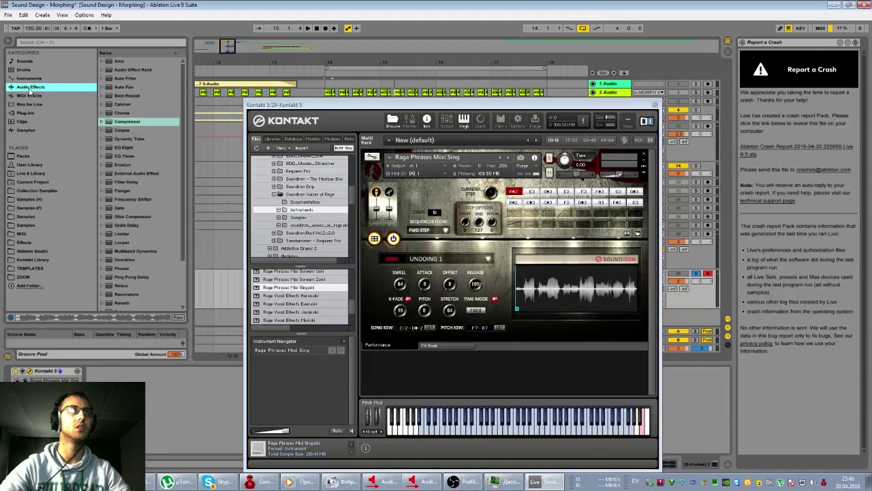
{"action": "left_click_drag", "start_coordinate": [136, 122], "coordinate": [136, 128]}
{"action": "left_click_drag", "start_coordinate": [177, 388], "coordinate": [165, 401]}
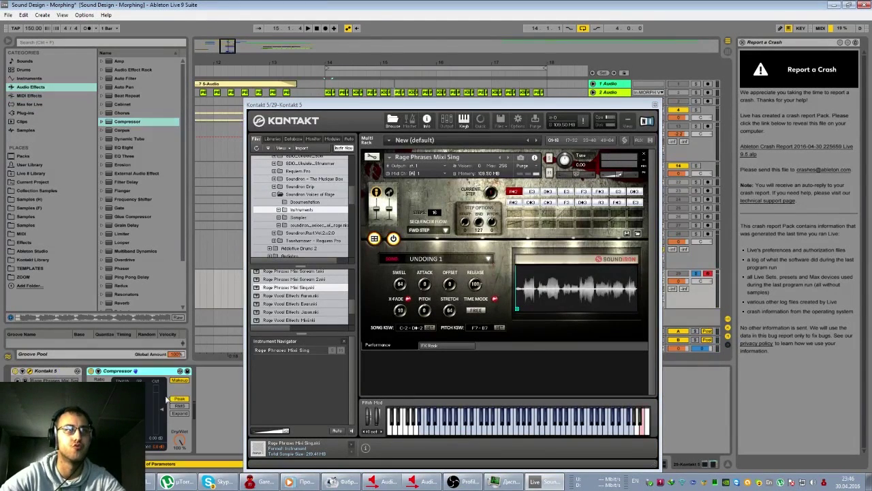
{"action": "left_click", "coordinate": [179, 406]}
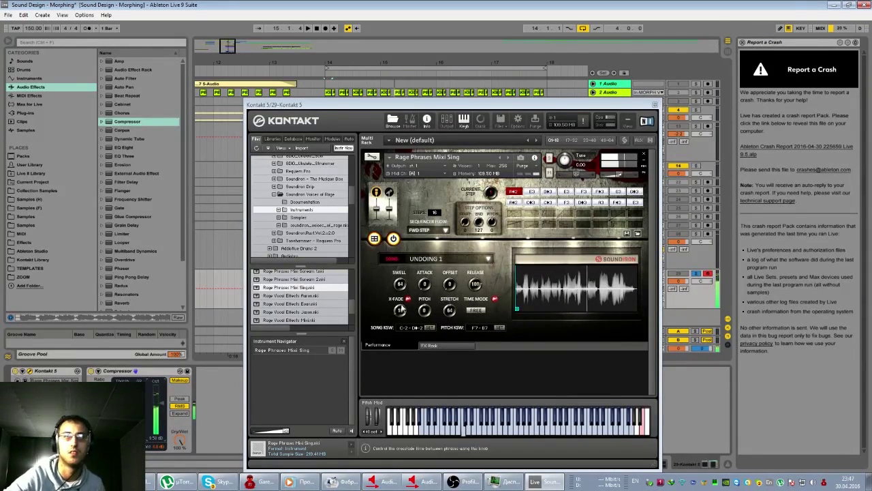
Step: Move the Kontakt window clear of the arrangement, solo 28 Audio, and play the loop together with the vocal phrases
{"action": "left_click_drag", "start_coordinate": [546, 105], "coordinate": [520, 335]}
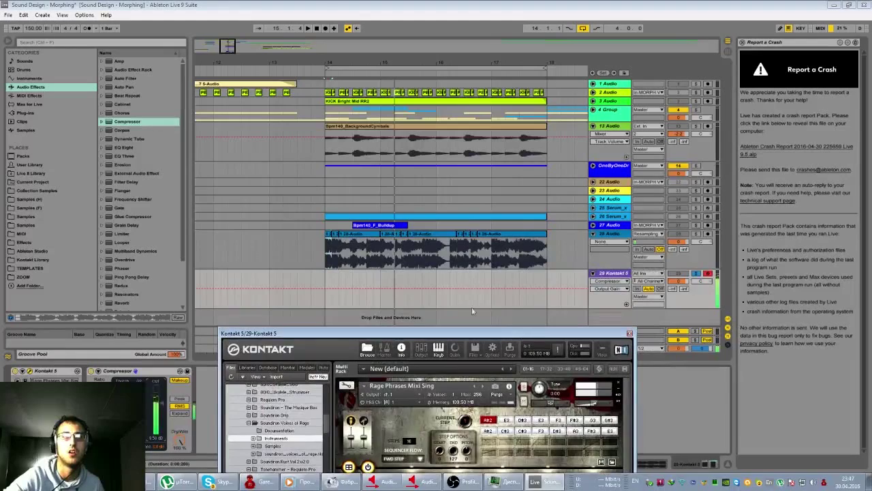
{"action": "left_click_drag", "start_coordinate": [490, 333], "coordinate": [490, 290]}
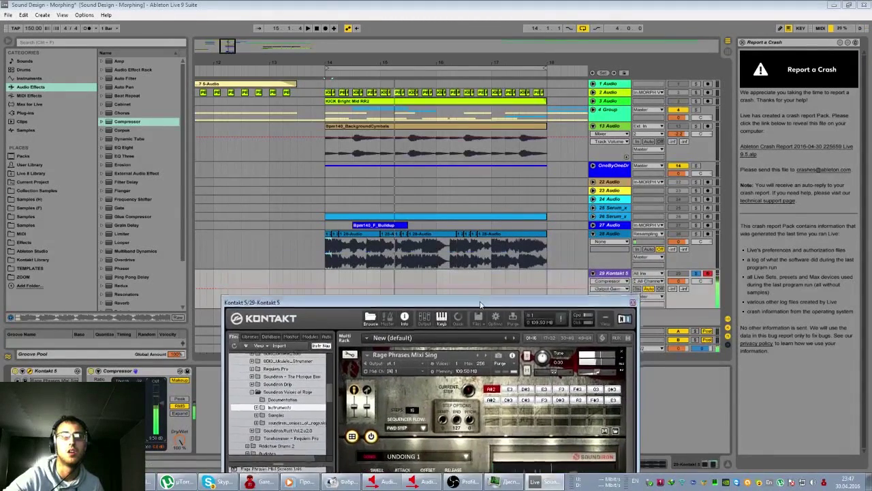
{"action": "left_click", "coordinate": [696, 236]}
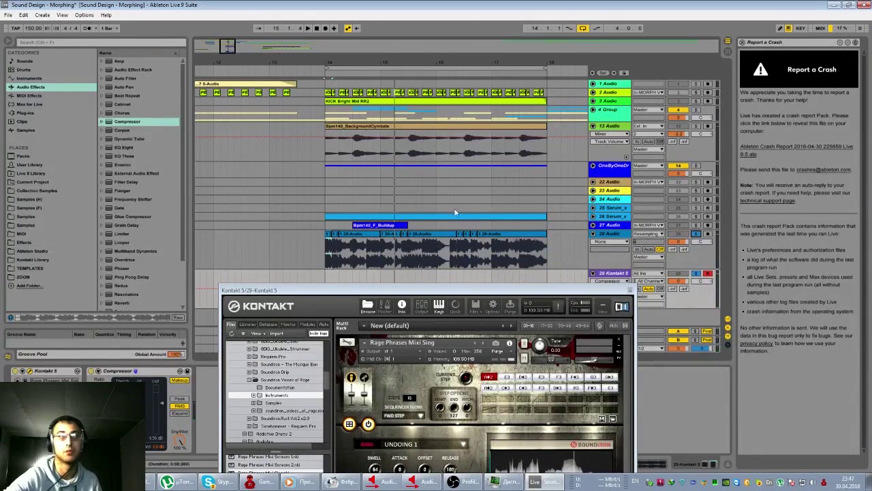
{"action": "left_click", "coordinate": [307, 29]}
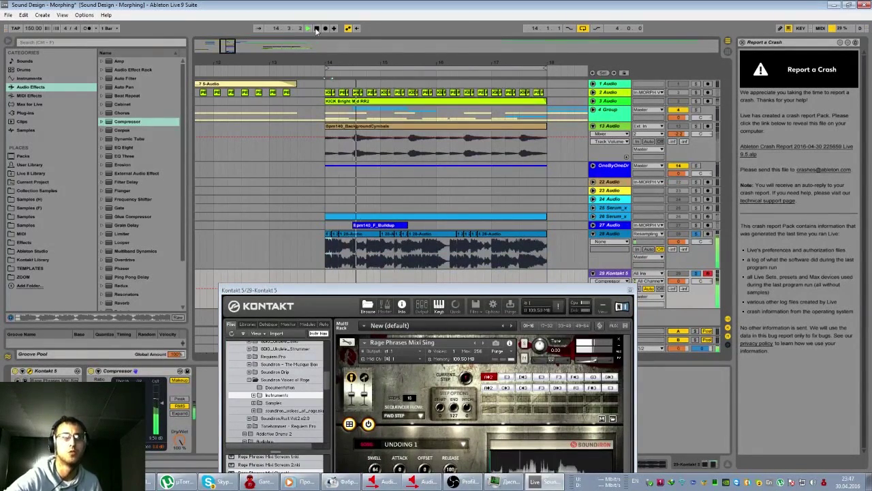
{"action": "left_click", "coordinate": [317, 28]}
Step: Move the Kontakt window back up and load Rage Phrases Mixi Scream 1.nki into the rack
{"action": "left_click_drag", "start_coordinate": [417, 289], "coordinate": [446, 207]}
{"action": "scroll", "coordinate": [321, 395], "scroll_direction": "up", "scroll_amount": 1}
{"action": "left_click", "coordinate": [311, 388]}
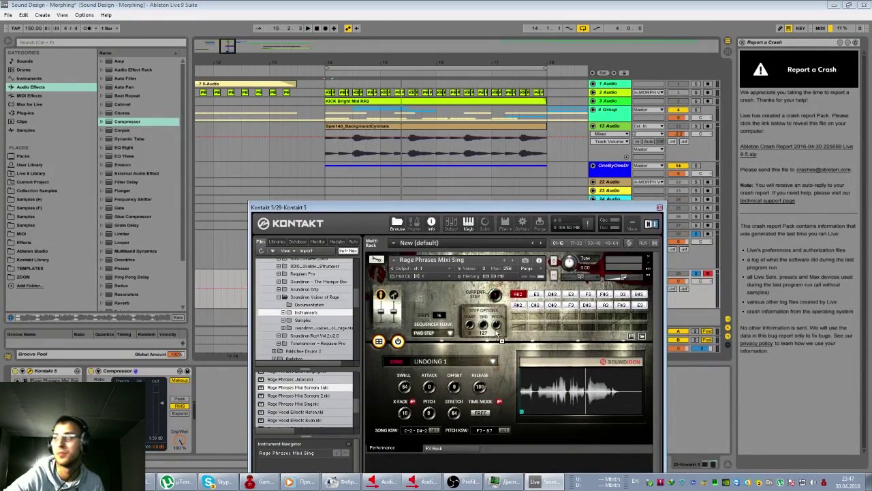
Step: Switch to the web browser and open the VK message list
{"action": "key", "text": "alt+Tab"}
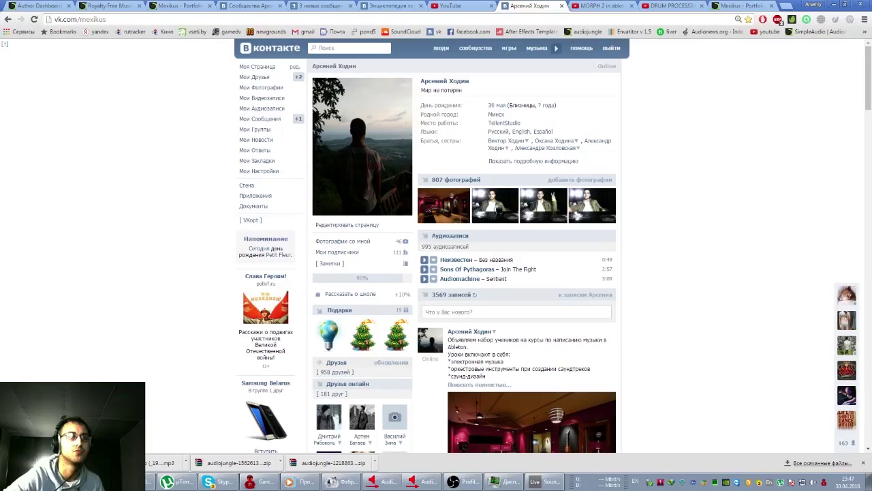
{"action": "left_click", "coordinate": [261, 119]}
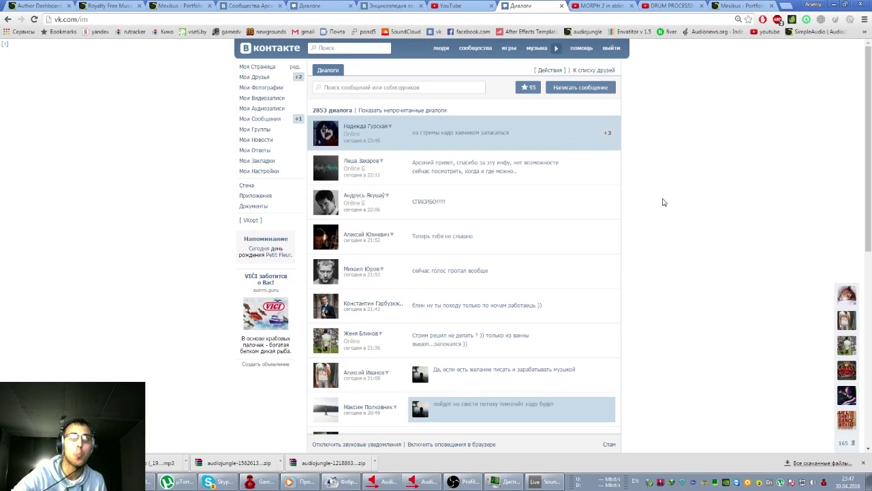
Step: Check the stream in the Open Broadcaster Software window, return to Ableton Live, and audition a Mixi Scream phrase
{"action": "left_click", "coordinate": [463, 482]}
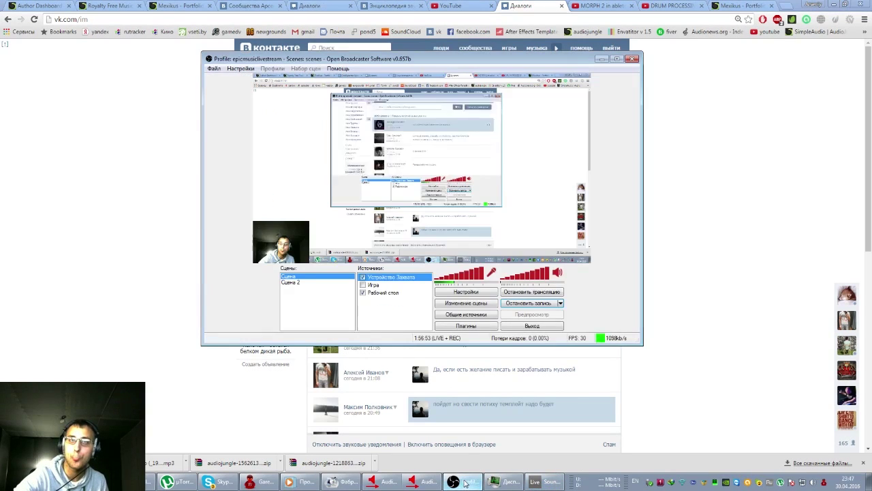
{"action": "left_click", "coordinate": [545, 484]}
{"action": "key", "text": "a"}
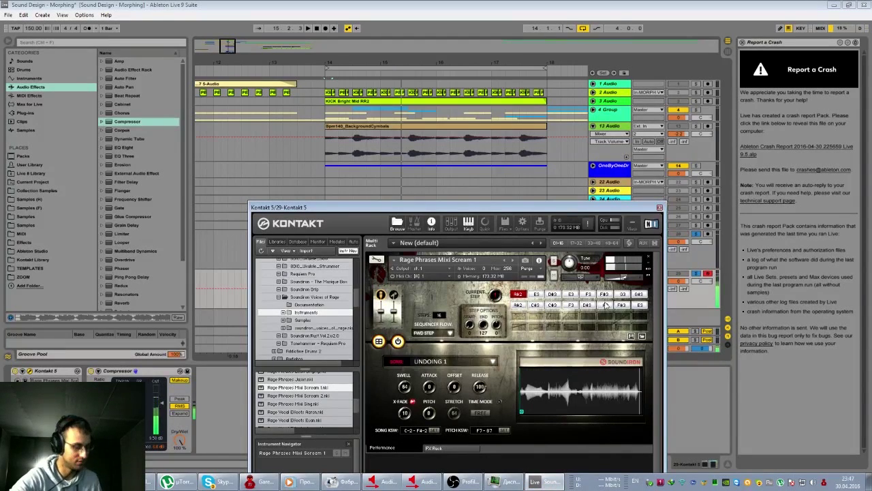
Step: Close the Kontakt window and play the loop with 28 Audio and the vocal phrases
{"action": "left_click", "coordinate": [659, 207]}
{"action": "left_click", "coordinate": [308, 28]}
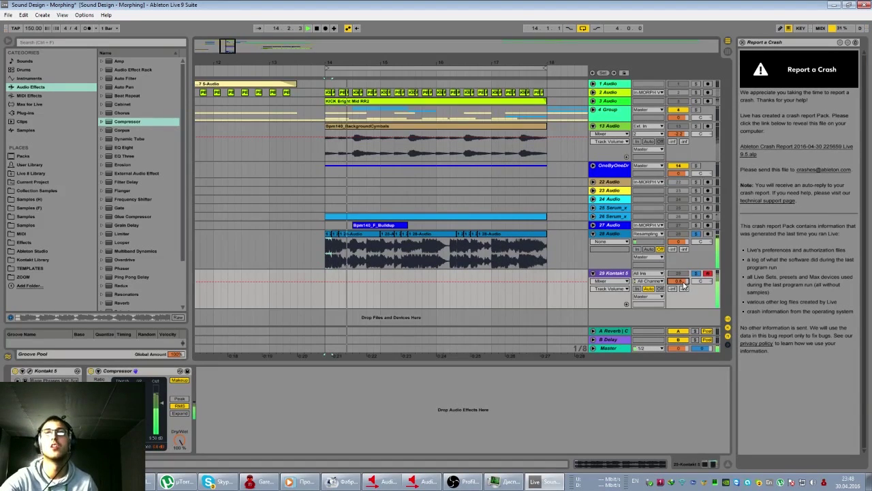
{"action": "key", "text": "space"}
Step: Reopen Kontakt on the 29 Kontakt 5 track, load Rage Phrases Aaron Death 3.nki into the rack, and close its window
{"action": "left_click", "coordinate": [620, 274]}
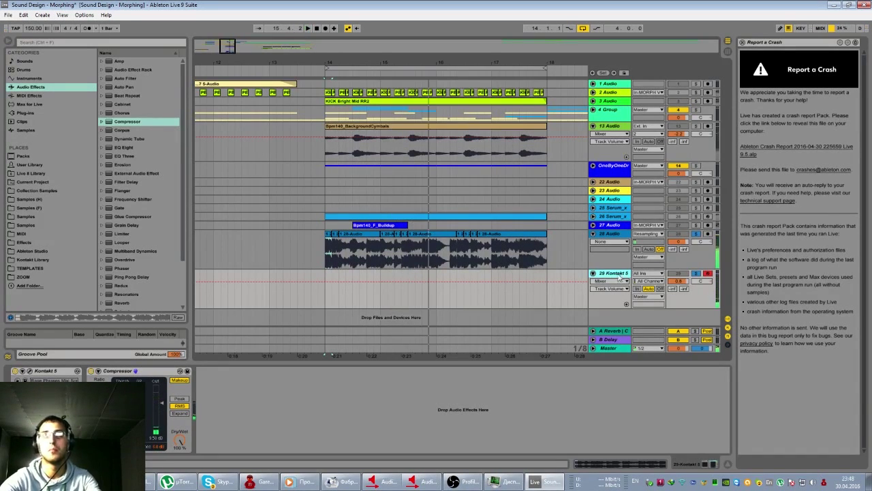
{"action": "left_click", "coordinate": [29, 371]}
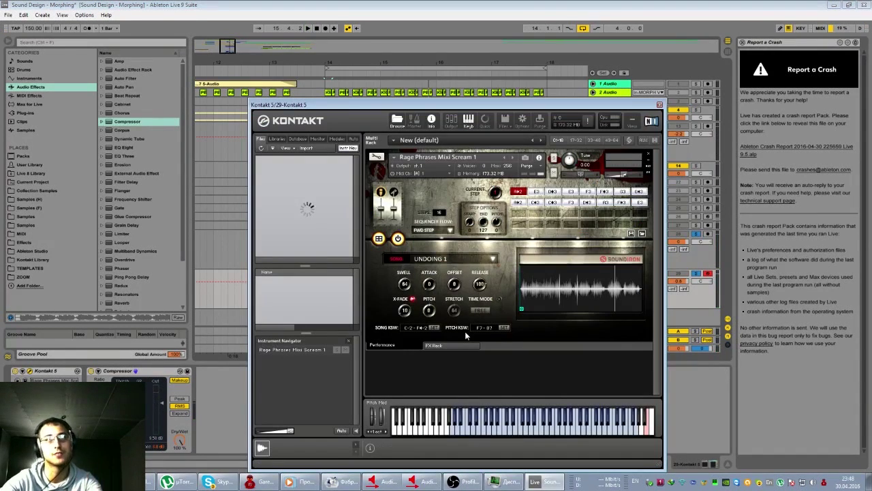
{"action": "scroll", "coordinate": [317, 302], "scroll_direction": "down", "scroll_amount": 1}
{"action": "left_click", "coordinate": [317, 306]}
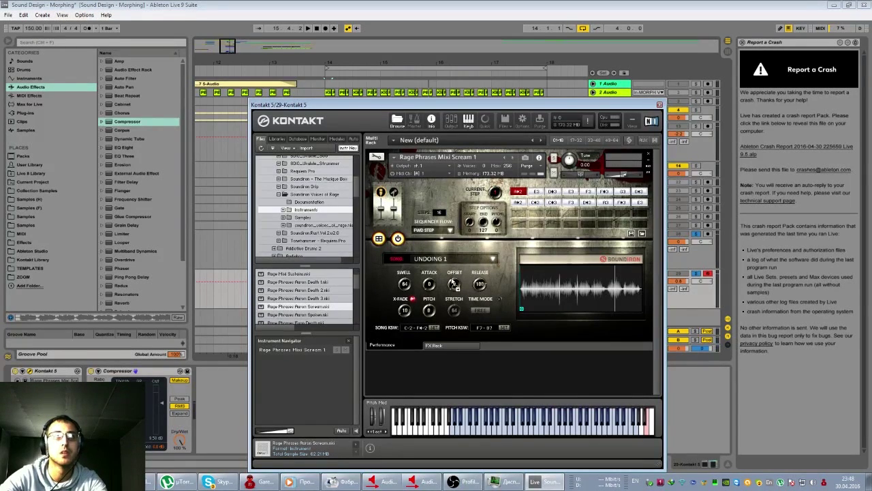
{"action": "left_click", "coordinate": [317, 299]}
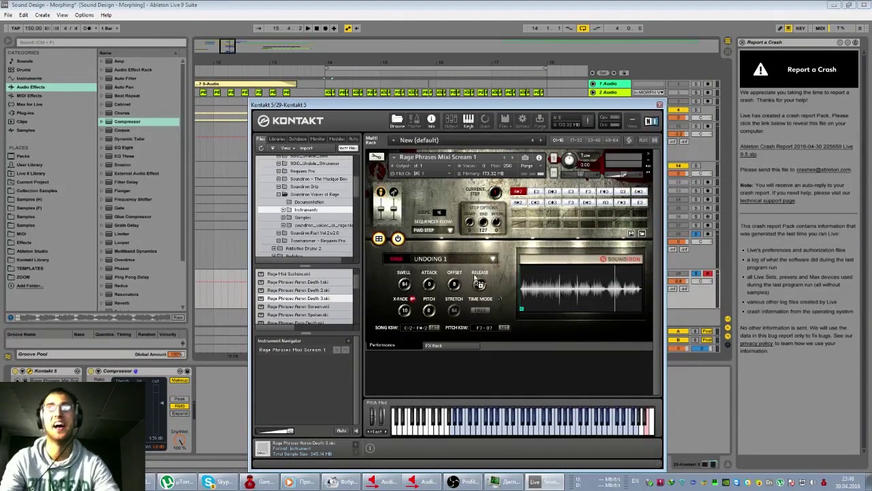
{"action": "left_click_drag", "start_coordinate": [475, 278], "coordinate": [525, 259]}
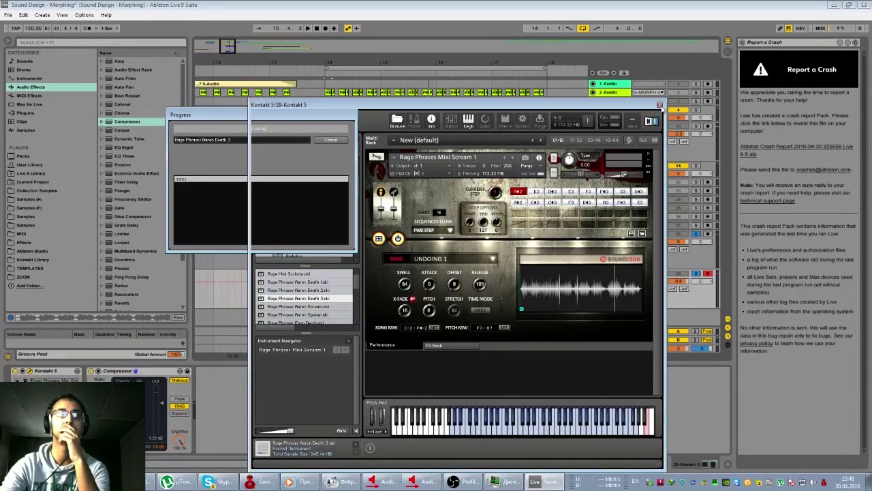
{"action": "left_click", "coordinate": [659, 106]}
Step: Insert an empty MIDI clip on the 29 Kontakt 5 track spanning bars 14 to 18
{"action": "left_click_drag", "start_coordinate": [547, 289], "coordinate": [323, 289]}
{"action": "right_click", "coordinate": [325, 275]}
{"action": "left_click", "coordinate": [368, 328]}
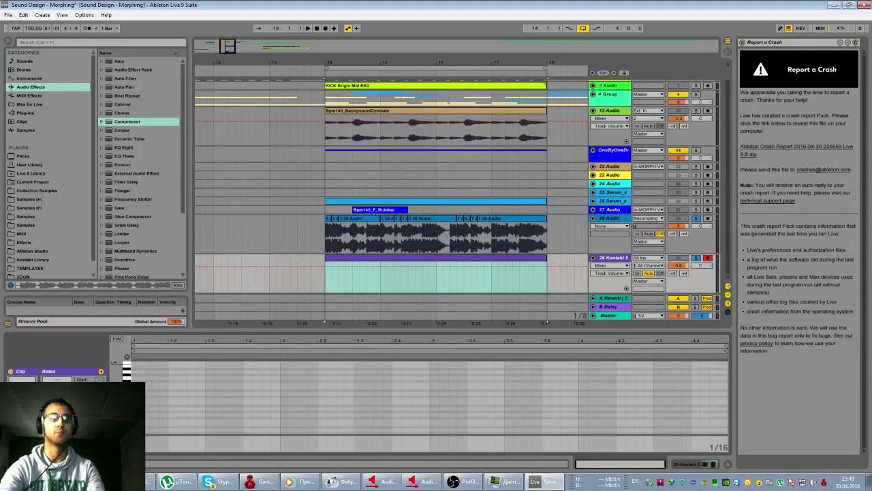
Step: Audition vocal phrases at different pitches in the new MIDI clip, settling on a B2 note held across its full four bars
{"action": "key", "text": "space"}
{"action": "left_click_drag", "start_coordinate": [161, 402], "coordinate": [724, 418]}
{"action": "key", "text": "space"}
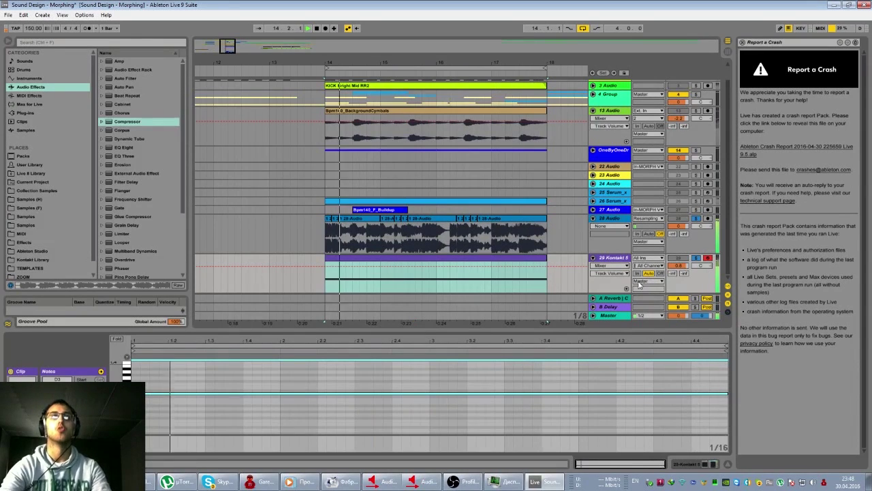
{"action": "key", "text": "space"}
{"action": "left_click_drag", "start_coordinate": [728, 393], "coordinate": [202, 389]}
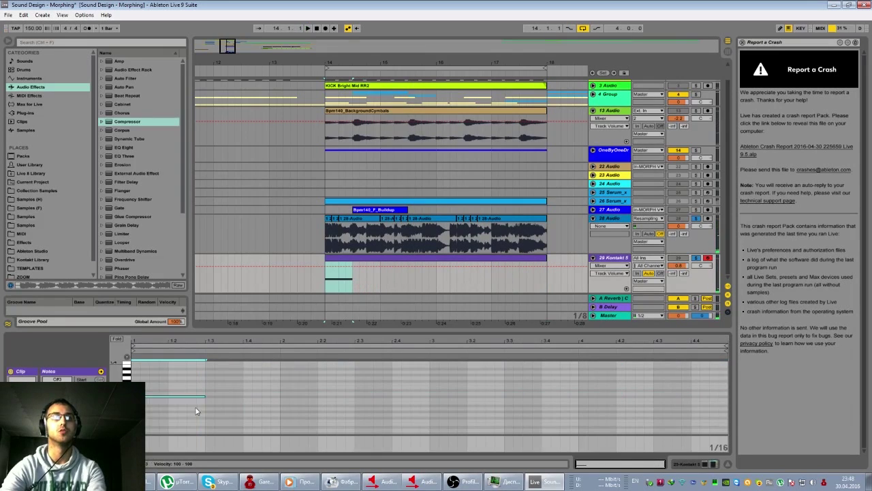
{"action": "key", "text": "space"}
{"action": "left_click_drag", "start_coordinate": [204, 405], "coordinate": [722, 408]}
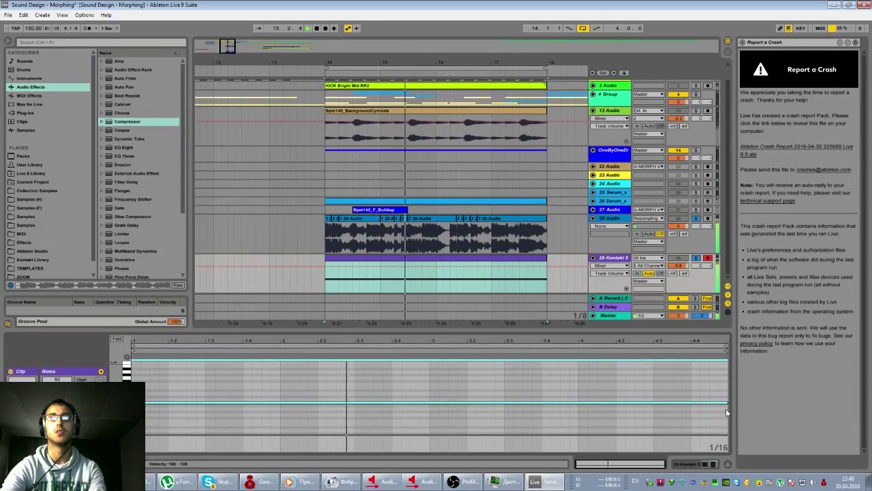
Step: Duplicate the 29 Kontakt 5 track, and freeze and flatten the original track to audio
{"action": "right_click", "coordinate": [626, 259]}
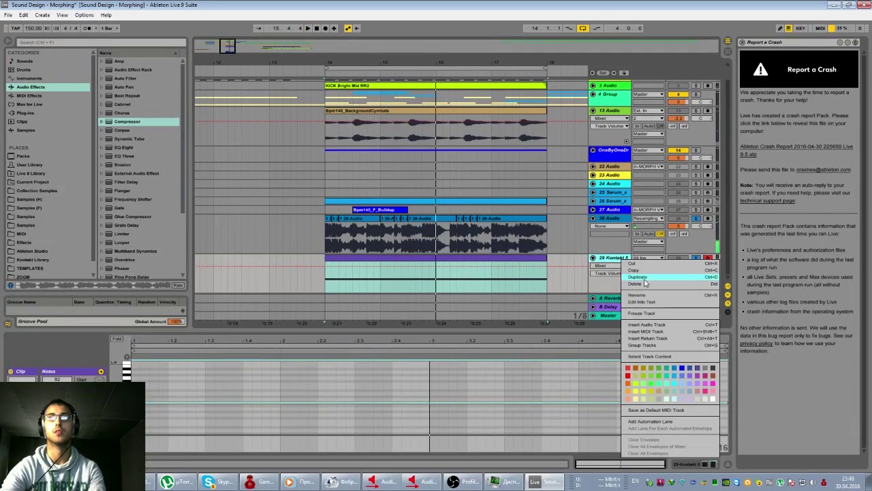
{"action": "left_click", "coordinate": [640, 278]}
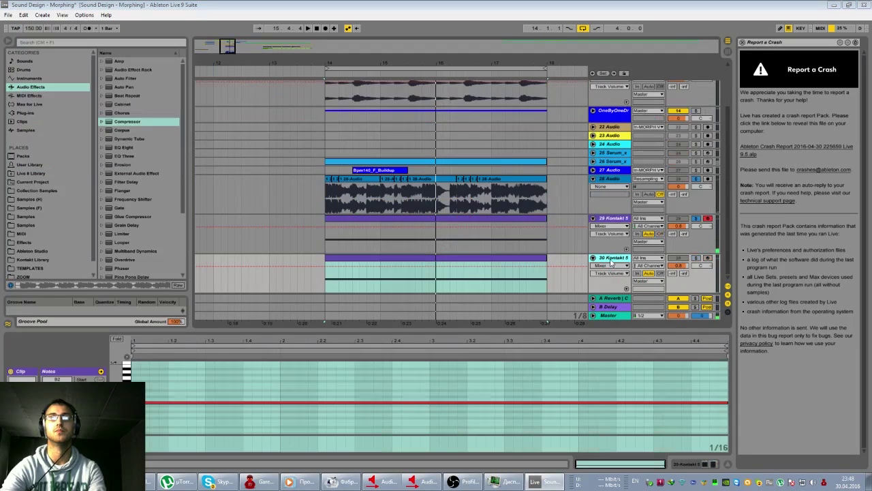
{"action": "right_click", "coordinate": [618, 224]}
{"action": "left_click", "coordinate": [628, 267]}
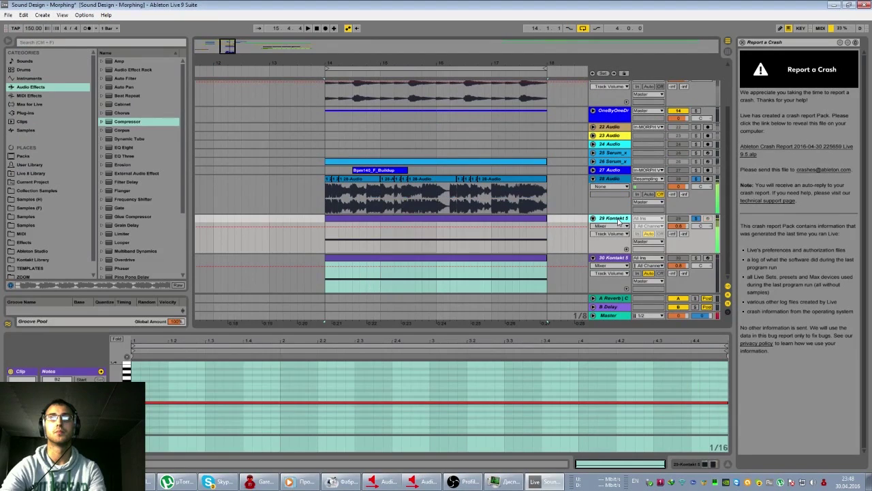
{"action": "right_click", "coordinate": [618, 221]}
{"action": "key", "text": "Return"}
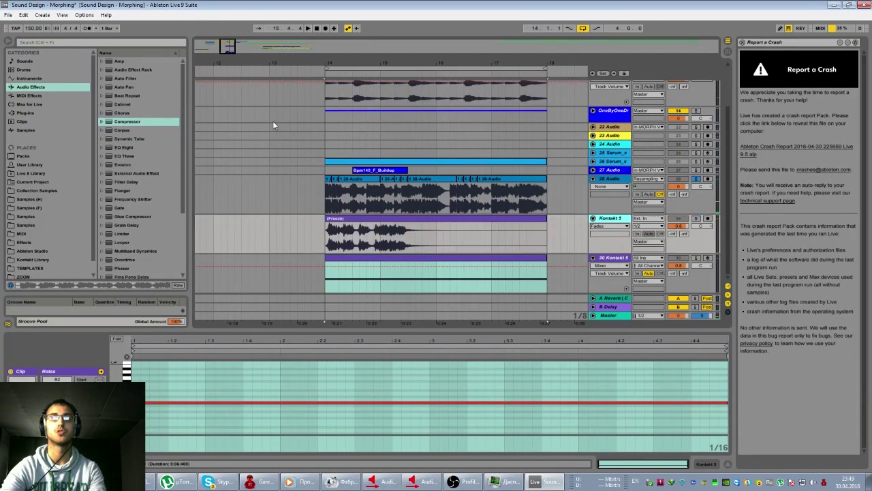
Step: Shift the flattened Kontakt 5 vocal clip to start slightly before bar 14
{"action": "left_click_drag", "start_coordinate": [230, 46], "coordinate": [229, 90]}
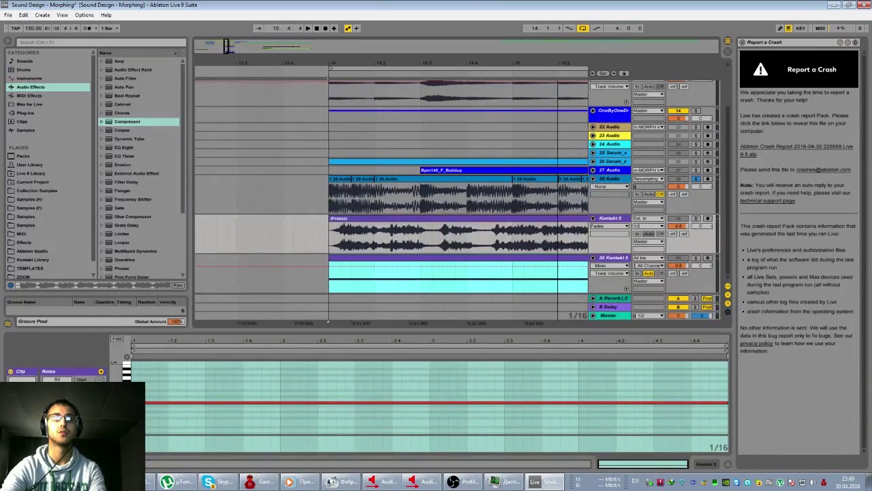
{"action": "left_click", "coordinate": [354, 222]}
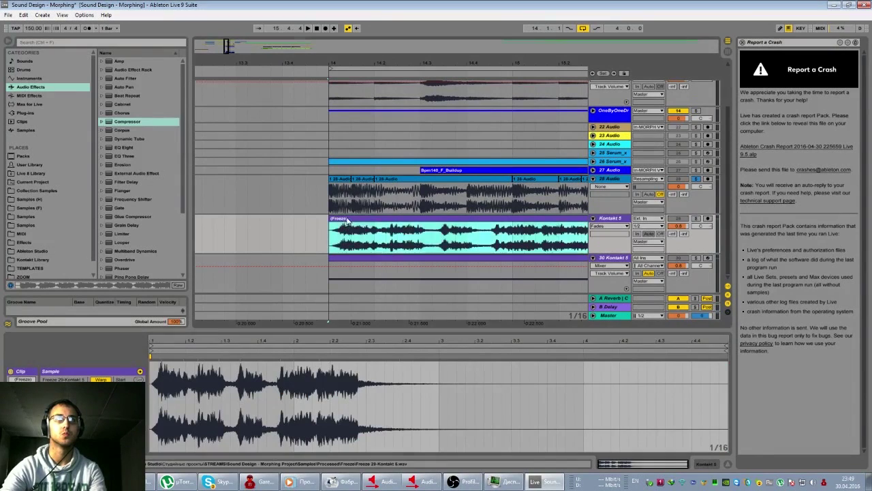
{"action": "left_click_drag", "start_coordinate": [339, 244], "coordinate": [326, 246]}
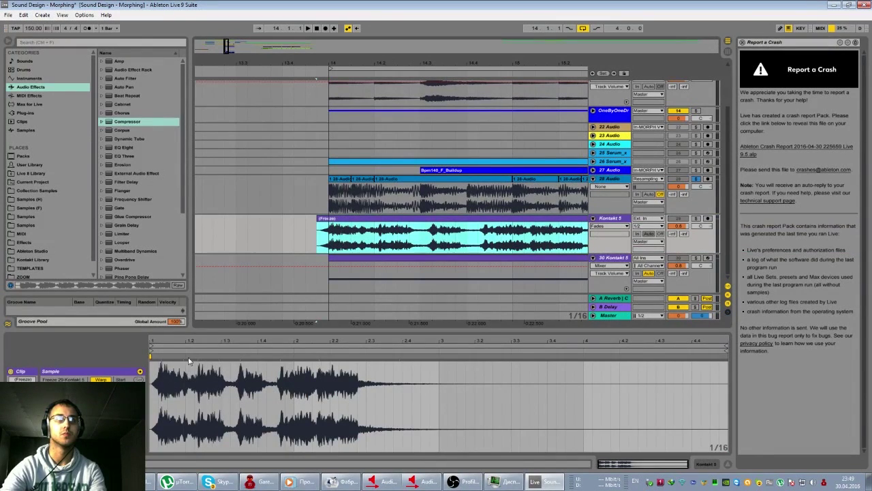
Step: Solo the flattened Kontakt 5 track alongside 28 Audio and play the two together to check the vocal timing
{"action": "key", "text": "space"}
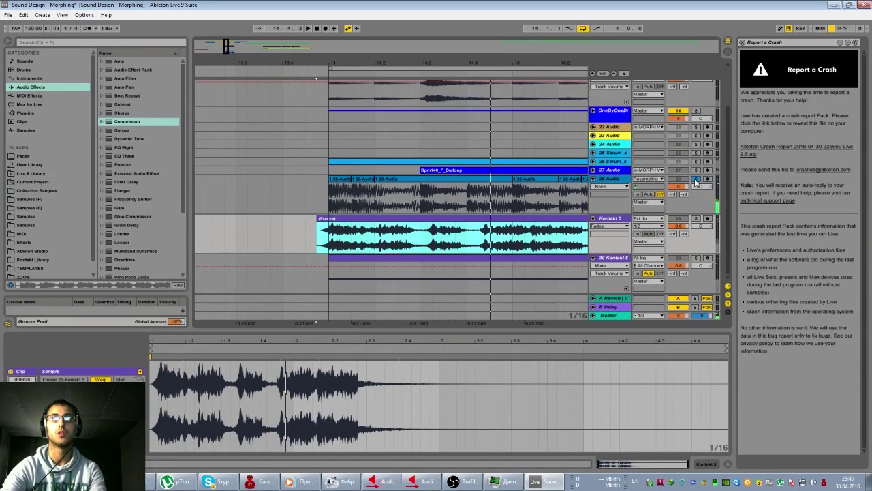
{"action": "left_click", "coordinate": [695, 218]}
{"action": "key", "text": "space"}
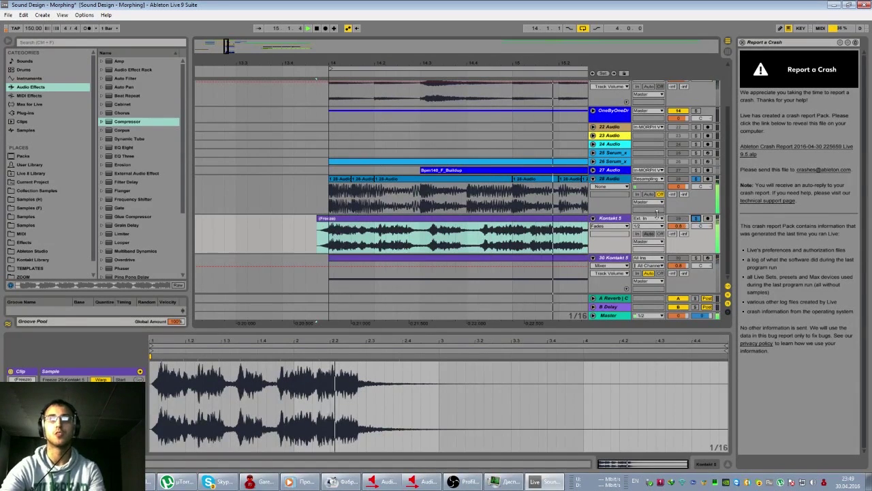
{"action": "key", "text": "space"}
{"action": "left_click", "coordinate": [391, 242]}
{"action": "key", "text": "space"}
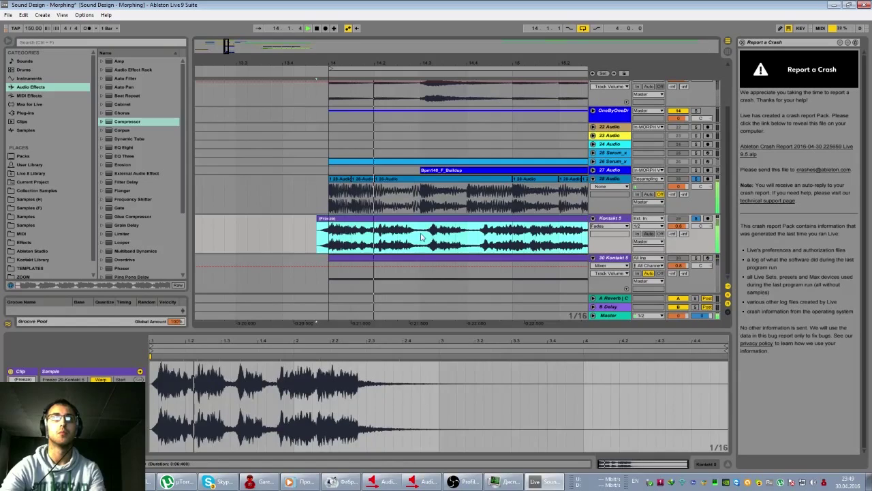
{"action": "key", "text": "space"}
{"action": "key", "text": "space"}
Step: Add warp markers to the flattened vocal clip, aligning its transients to beats 1.2, 1.3, 1.4 and 2
{"action": "left_click", "coordinate": [198, 358]}
{"action": "left_click_drag", "start_coordinate": [198, 357], "coordinate": [185, 357]}
{"action": "key", "text": "space"}
{"action": "left_click_drag", "start_coordinate": [228, 357], "coordinate": [258, 357]}
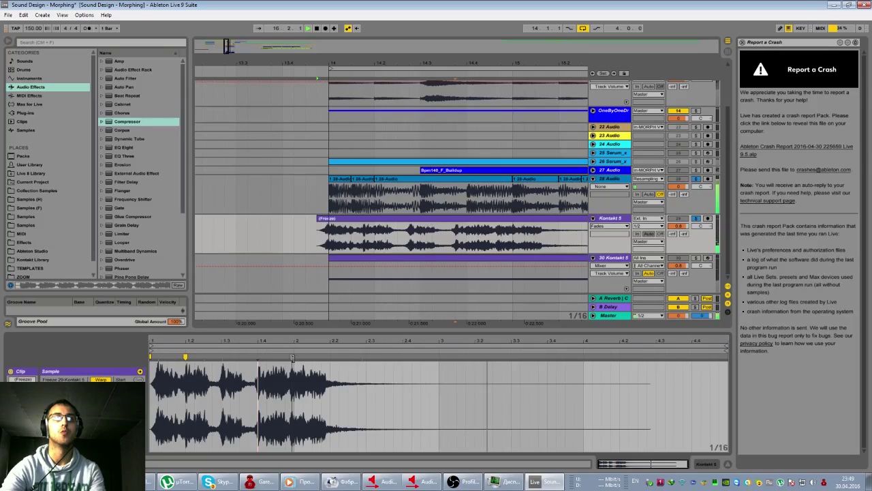
{"action": "left_click_drag", "start_coordinate": [259, 357], "coordinate": [294, 357]}
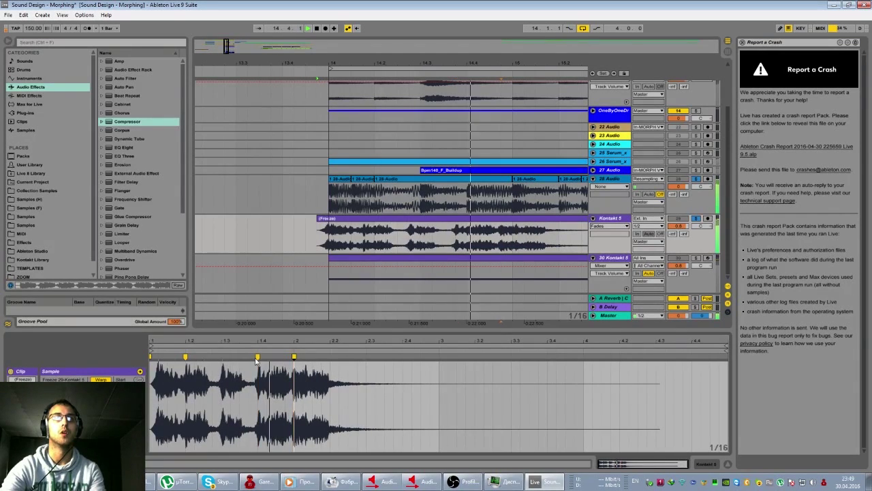
{"action": "double_click", "coordinate": [221, 357]}
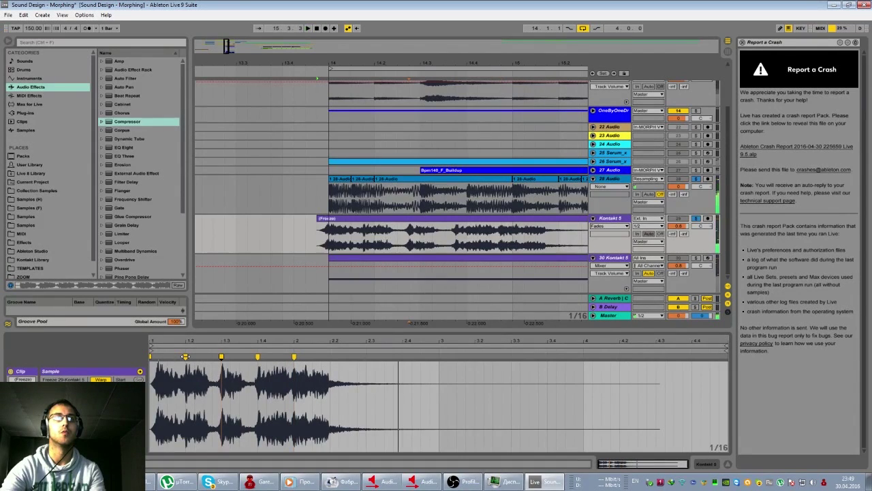
Step: Realign the warped vocal clip to start exactly at bar 14 and play it against 28 Audio
{"action": "left_click", "coordinate": [391, 229]}
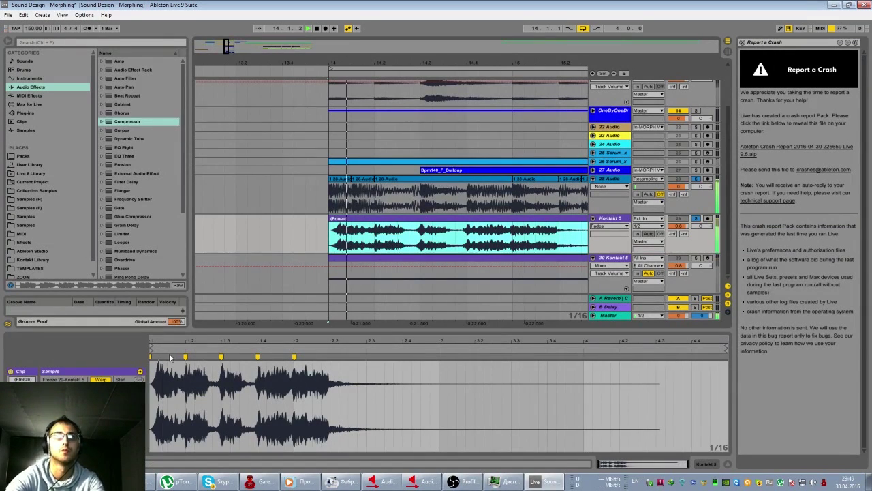
{"action": "left_click", "coordinate": [376, 213]}
{"action": "left_click", "coordinate": [439, 217]}
{"action": "key", "text": "space"}
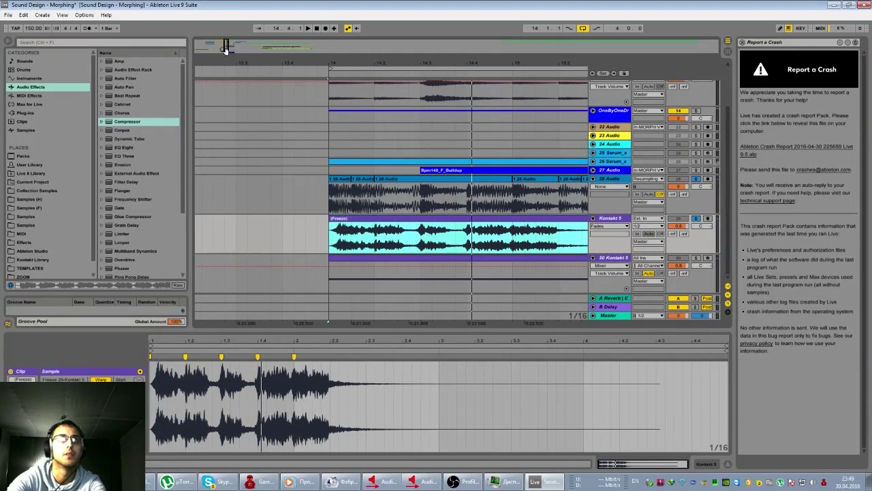
Step: Place a warp marker on the vocal clip's first transient, just after its start, and play the loop
{"action": "key", "text": "plus"}
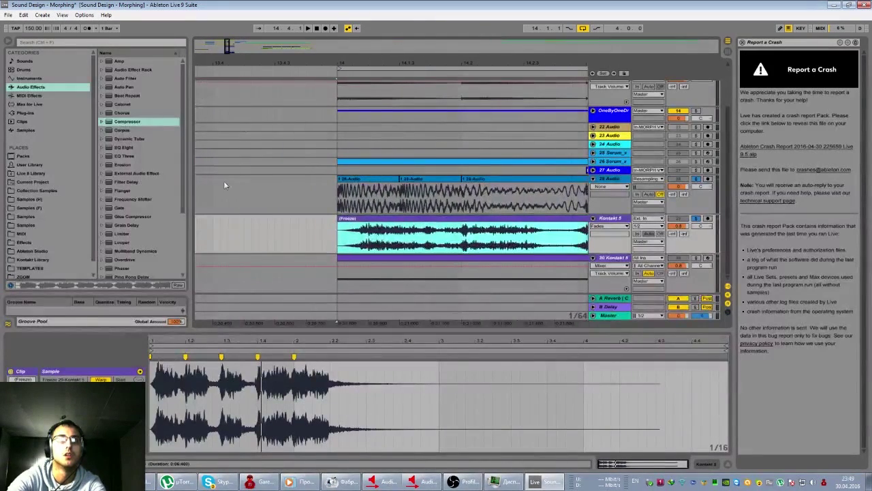
{"action": "mouse_move", "coordinate": [168, 341]}
{"action": "left_mouse_down"}
{"action": "mouse_move", "coordinate": [171, 368]}
{"action": "mouse_move", "coordinate": [164, 357]}
{"action": "left_mouse_up"}
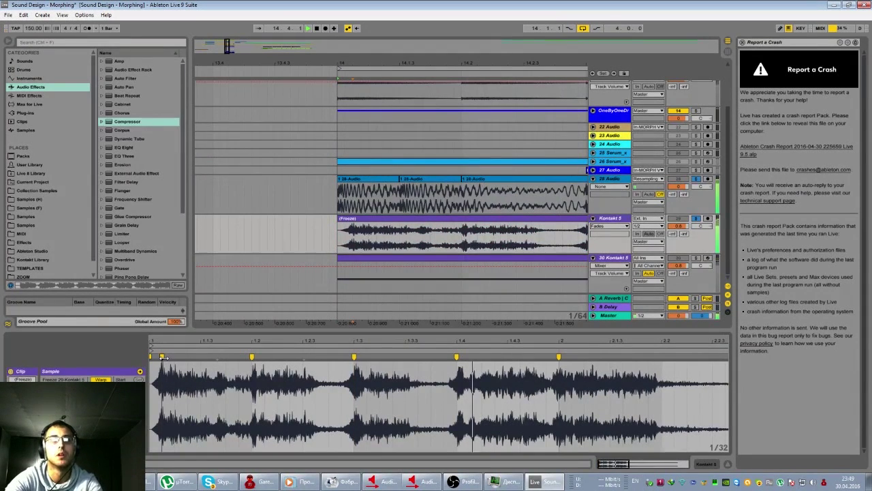
{"action": "left_click_drag", "start_coordinate": [231, 50], "coordinate": [229, 41]}
{"action": "key", "text": "space"}
Step: Search the plug-ins for "nectar" and add iZotope Nectar 2 to the flattened Kontakt 5 track
{"action": "double_click", "coordinate": [617, 220]}
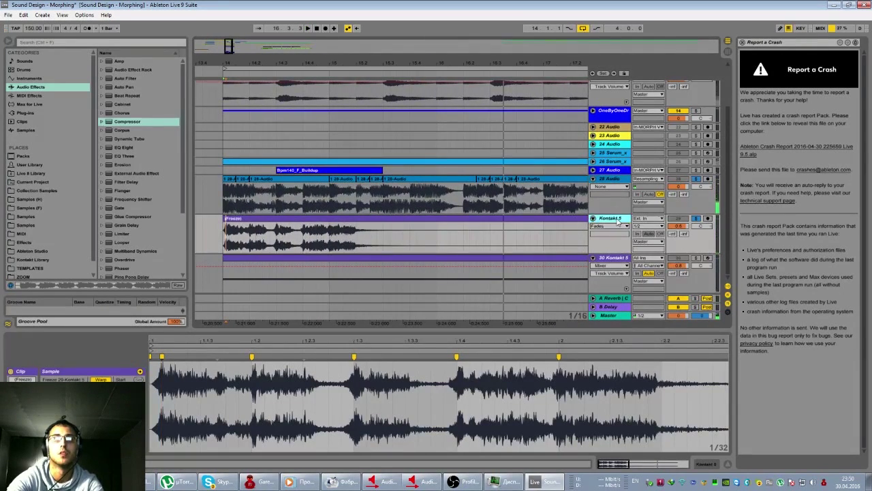
{"action": "left_click", "coordinate": [611, 258]}
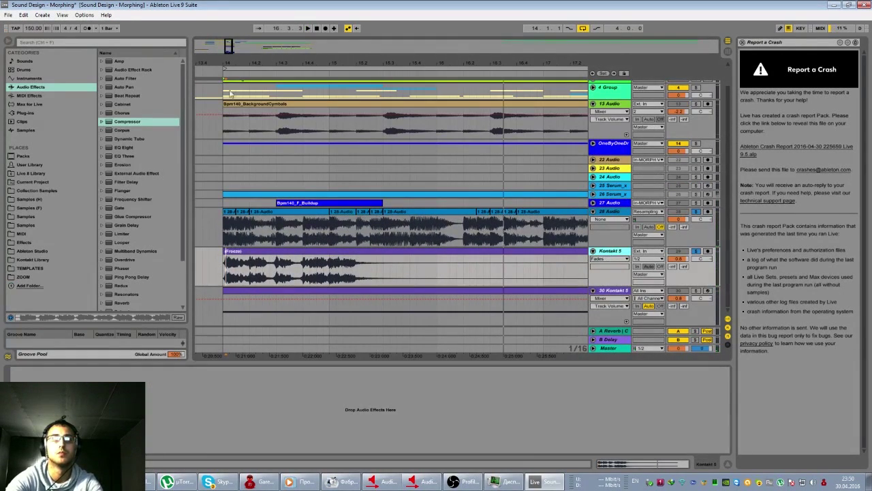
{"action": "left_click", "coordinate": [65, 42]}
{"action": "type", "text": "nectar"}
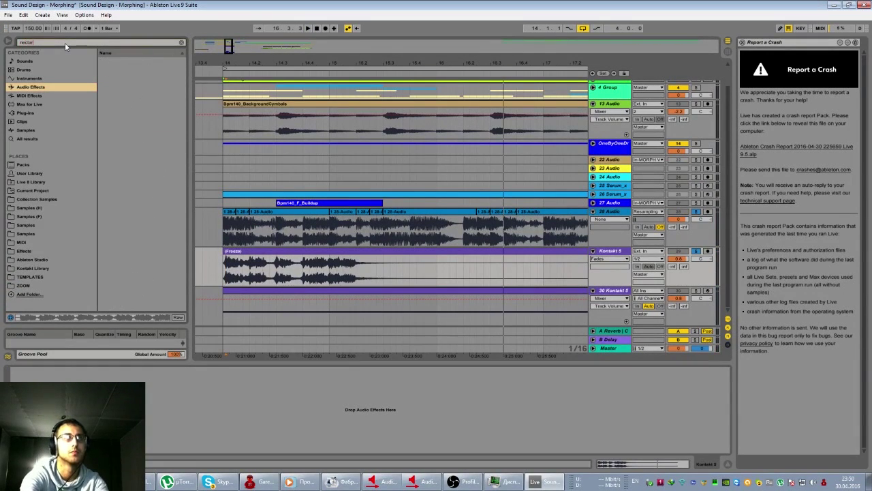
{"action": "left_click", "coordinate": [43, 111]}
{"action": "left_click", "coordinate": [101, 62]}
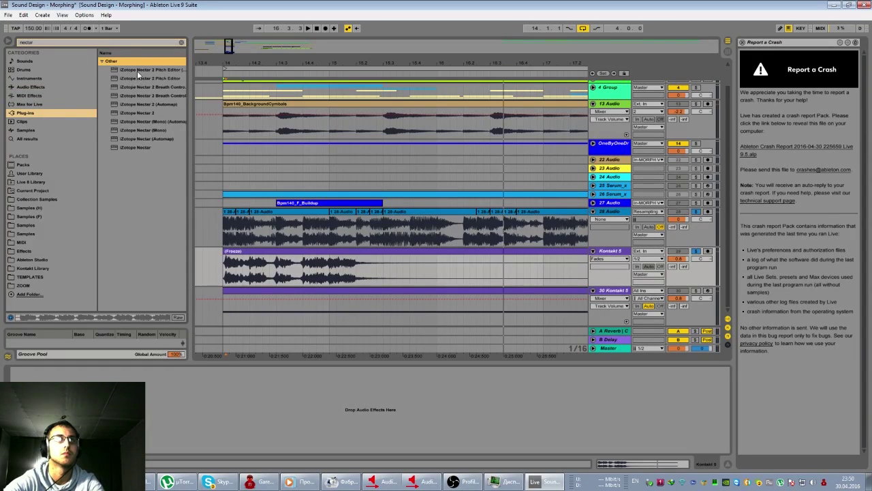
{"action": "left_click", "coordinate": [141, 113]}
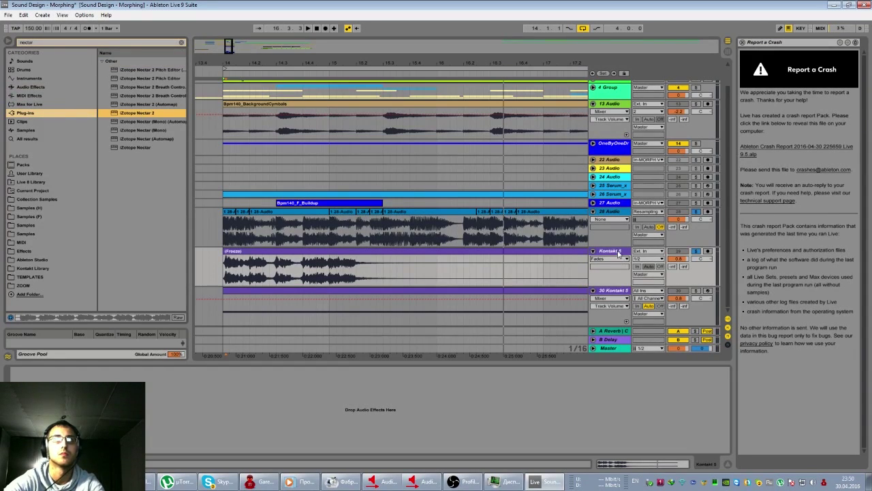
{"action": "left_click_drag", "start_coordinate": [618, 254], "coordinate": [619, 253]}
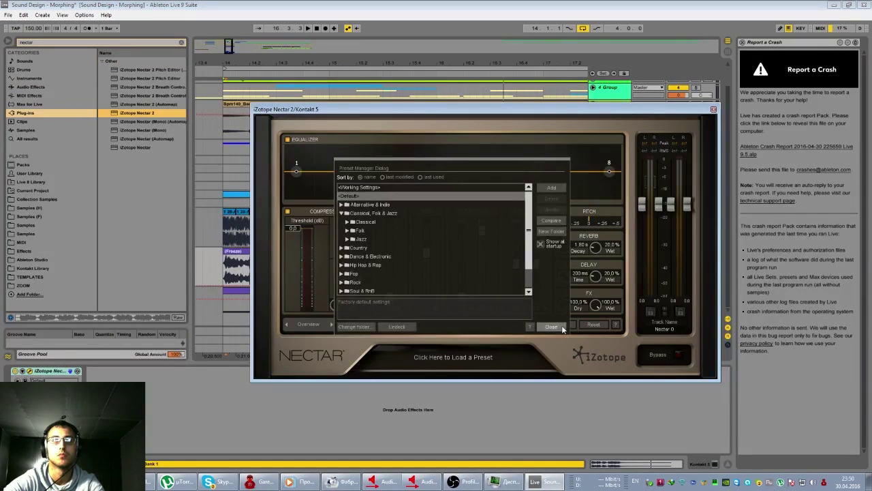
Step: Load the Rock preset Airy Space in Nectar 2 and audition it with the loop
{"action": "left_click", "coordinate": [560, 327]}
{"action": "left_click", "coordinate": [449, 357]}
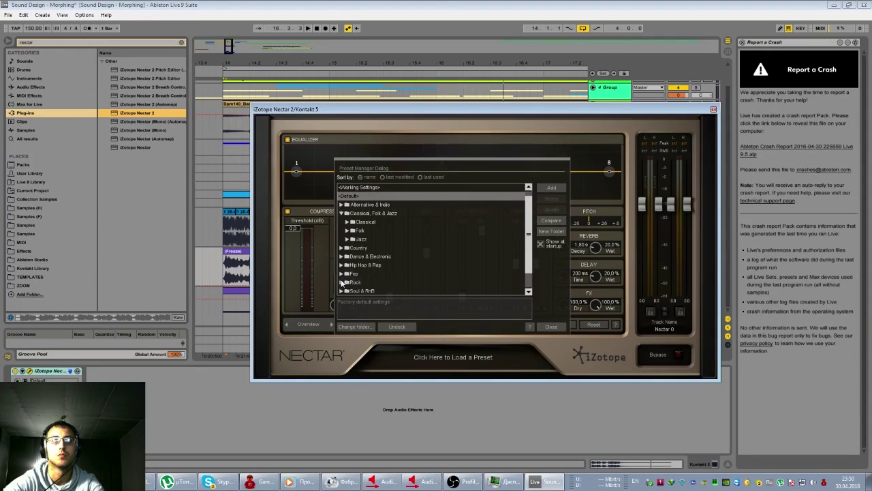
{"action": "left_click", "coordinate": [342, 282]}
{"action": "scroll", "coordinate": [353, 283], "scroll_direction": "down", "scroll_amount": 1}
{"action": "left_click", "coordinate": [400, 282]}
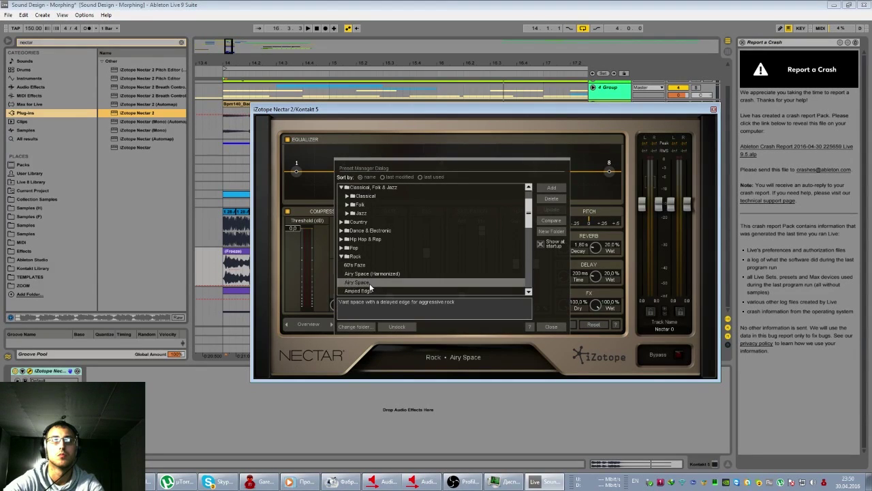
{"action": "key", "text": "space"}
{"action": "key", "text": "space"}
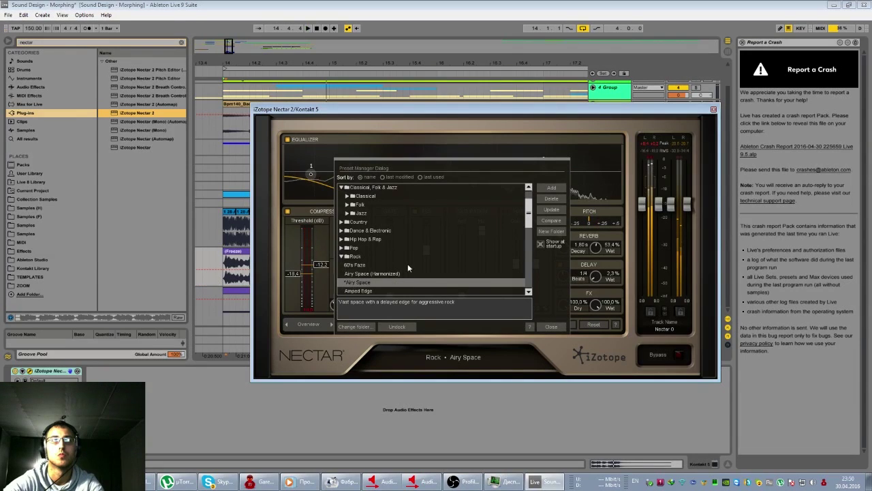
Step: Switch Nectar 2 to the Rock preset Backed-up Width and play the loop with the plug-in window closed
{"action": "scroll", "coordinate": [353, 284], "scroll_direction": "down", "scroll_amount": 1}
{"action": "scroll", "coordinate": [355, 281], "scroll_direction": "down", "scroll_amount": 1}
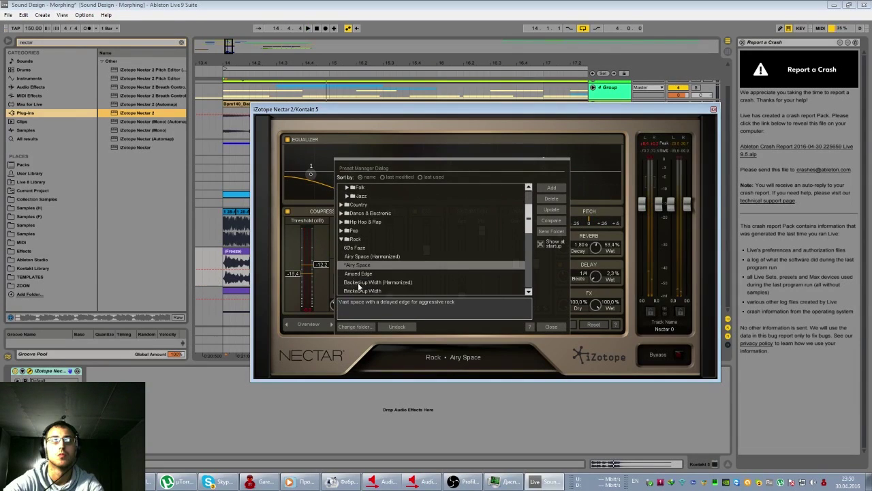
{"action": "left_click", "coordinate": [358, 282]}
{"action": "scroll", "coordinate": [357, 282], "scroll_direction": "down", "scroll_amount": 2}
{"action": "left_click", "coordinate": [360, 275]}
{"action": "key", "text": "space"}
{"action": "scroll", "coordinate": [361, 279], "scroll_direction": "down", "scroll_amount": 3}
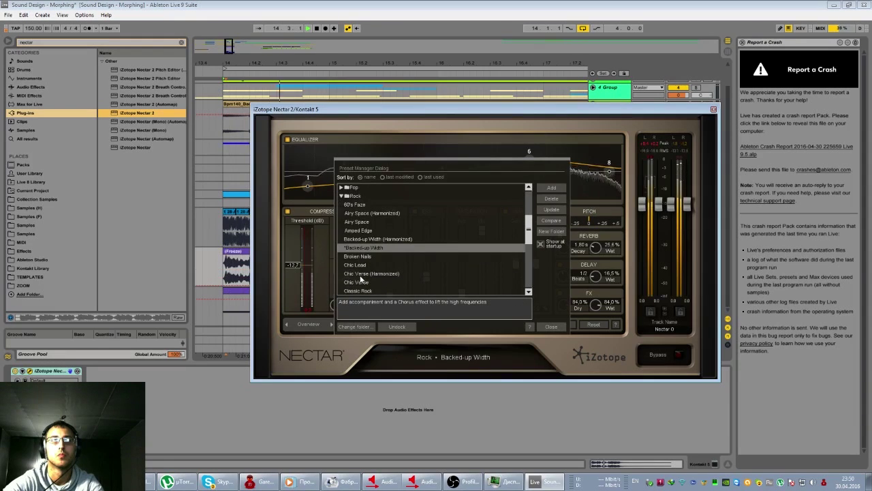
{"action": "left_click", "coordinate": [713, 109]}
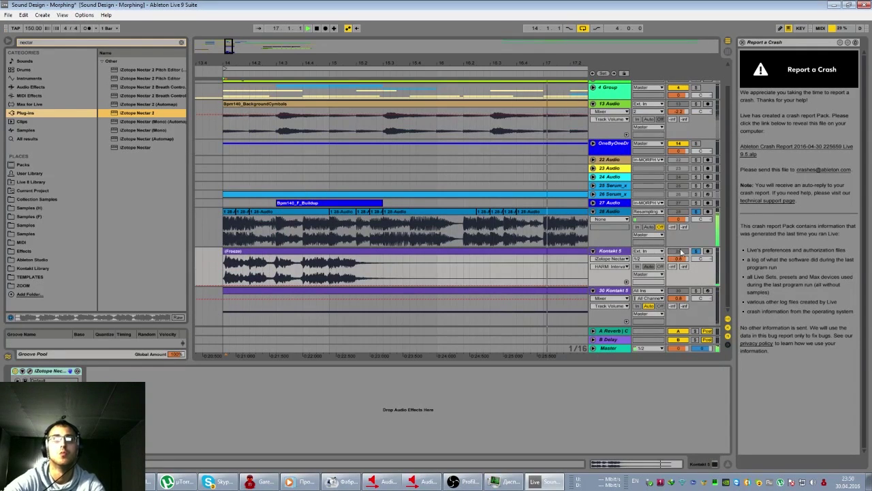
{"action": "left_click_drag", "start_coordinate": [230, 47], "coordinate": [231, 47]}
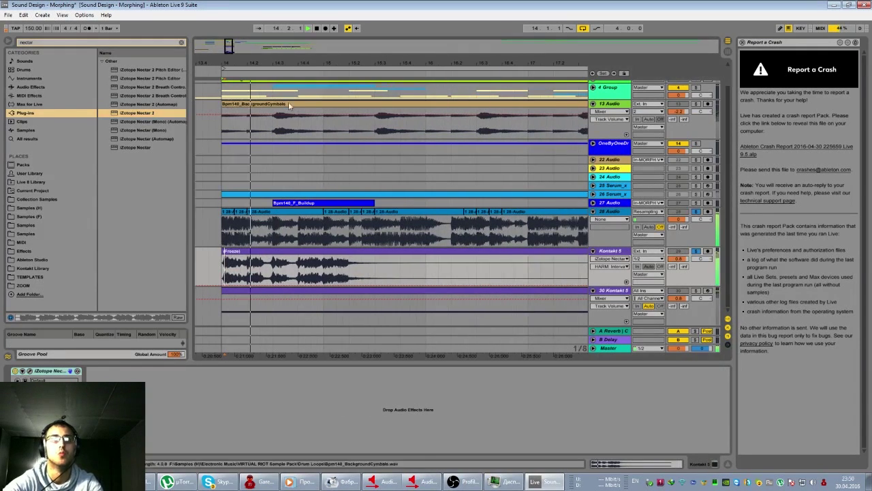
{"action": "key", "text": "space"}
{"action": "left_click", "coordinate": [271, 264]}
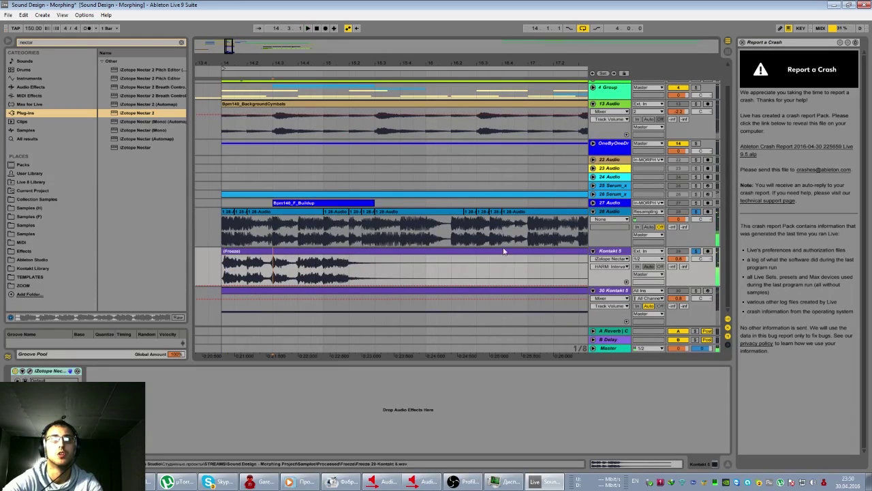
Step: Switch Nectar 2 on the Kontakt 5 track to the Rock preset Broken Nails and play the loop
{"action": "left_click", "coordinate": [30, 372]}
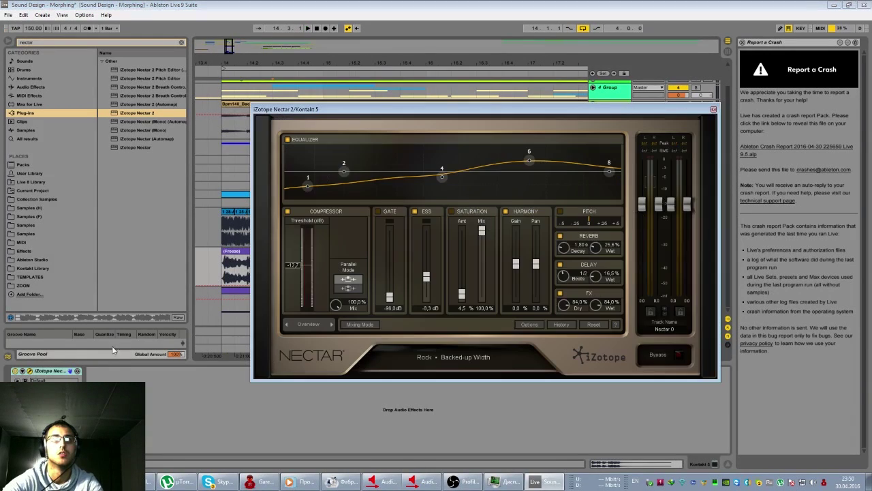
{"action": "left_click", "coordinate": [494, 355]}
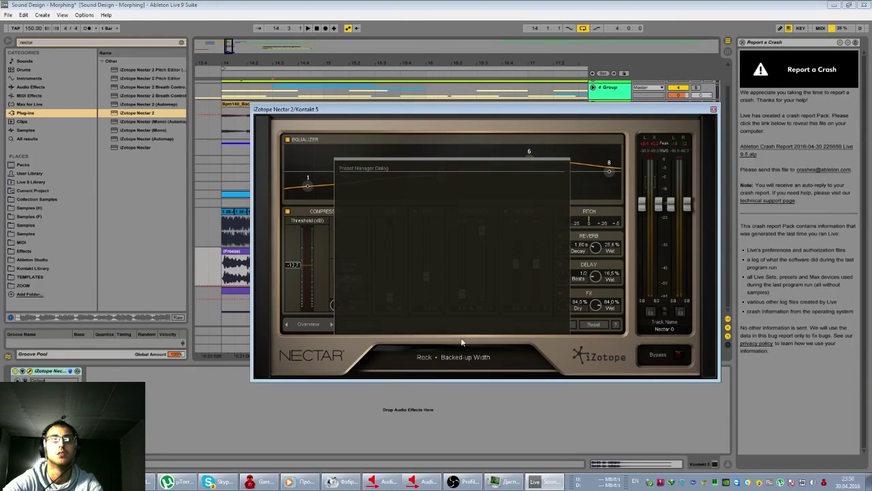
{"action": "left_click", "coordinate": [365, 290]}
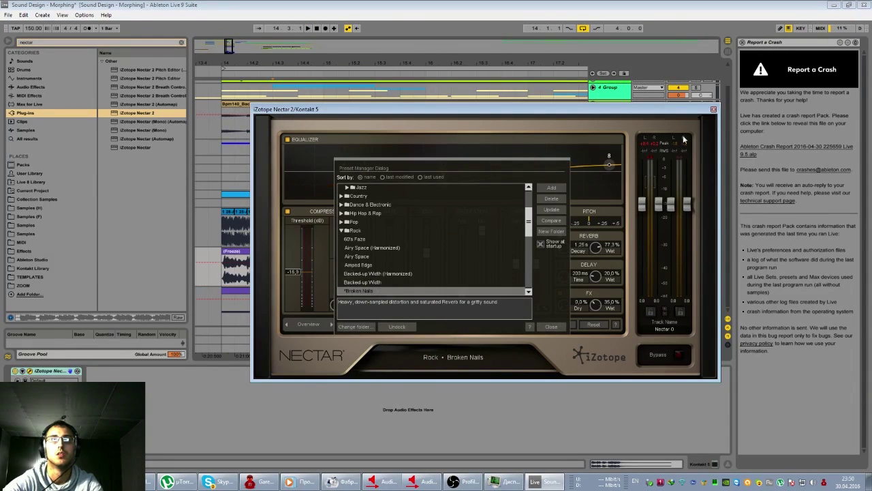
{"action": "left_click", "coordinate": [713, 110]}
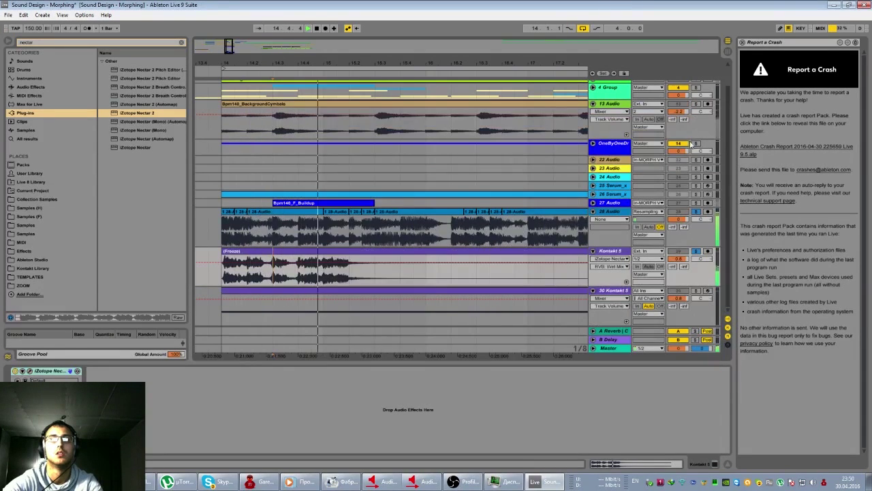
{"action": "left_click", "coordinate": [315, 250]}
{"action": "key", "text": "space"}
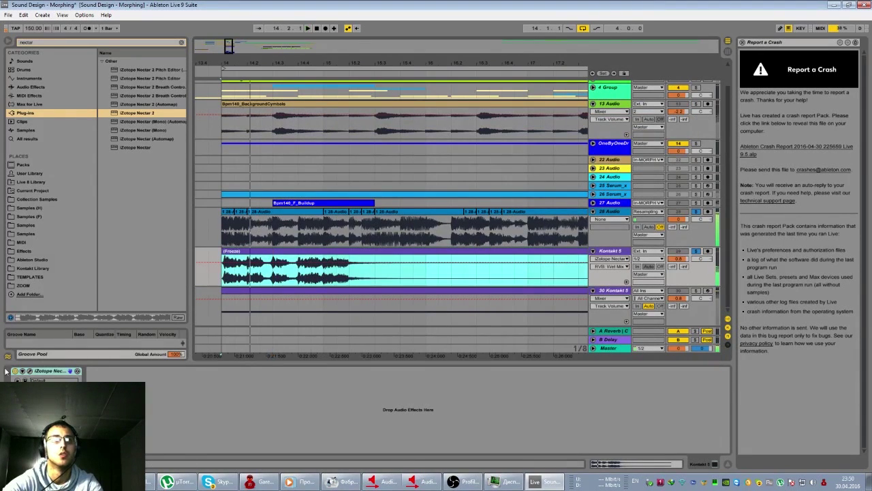
Step: Load the Rock preset Chic Verse in Nectar 2 and audition it with the loop
{"action": "key", "text": "ctrl+alt+p"}
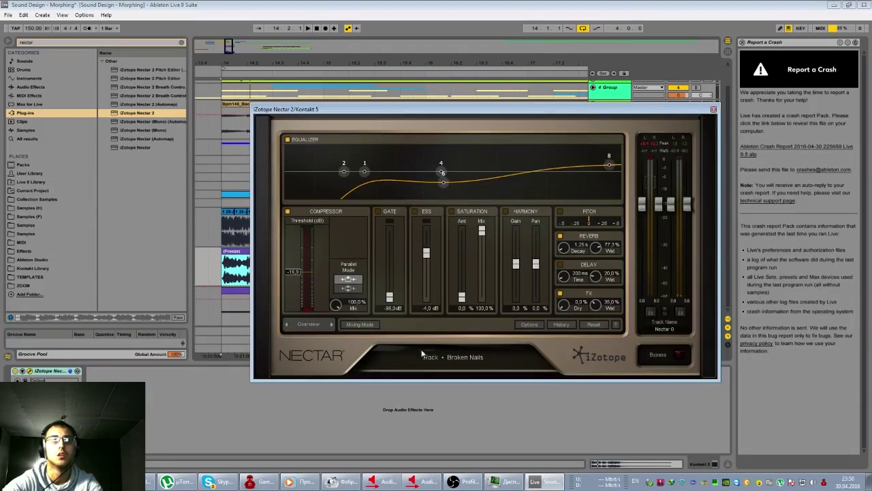
{"action": "left_click", "coordinate": [469, 360]}
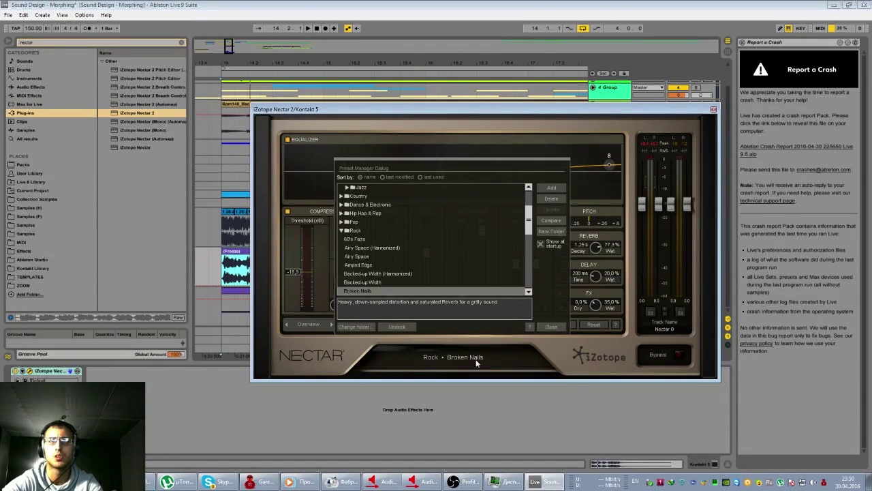
{"action": "scroll", "coordinate": [418, 248], "scroll_direction": "down", "scroll_amount": 2}
{"action": "left_click", "coordinate": [353, 273]}
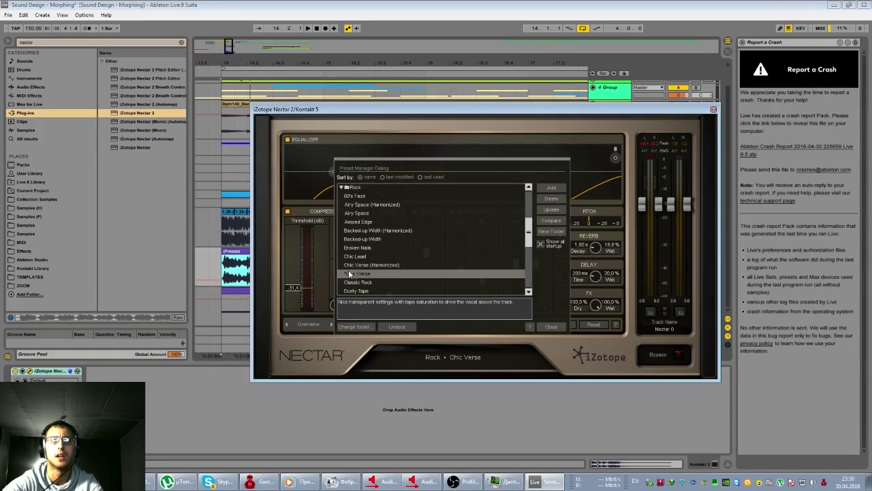
{"action": "key", "text": "space"}
Step: Load the Rock preset Classic Rock in Nectar 2 and raise its compressor threshold
{"action": "scroll", "coordinate": [365, 278], "scroll_direction": "down", "scroll_amount": 1}
{"action": "left_click", "coordinate": [363, 274]}
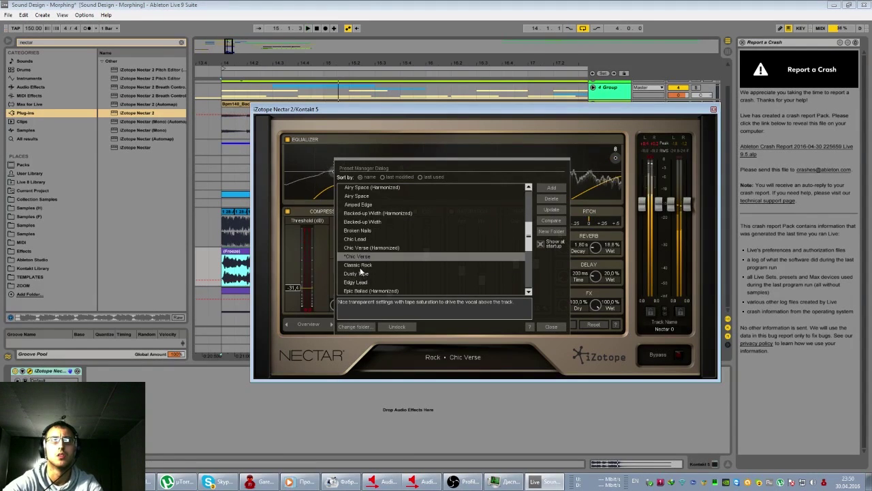
{"action": "left_click_drag", "start_coordinate": [293, 268], "coordinate": [293, 259]}
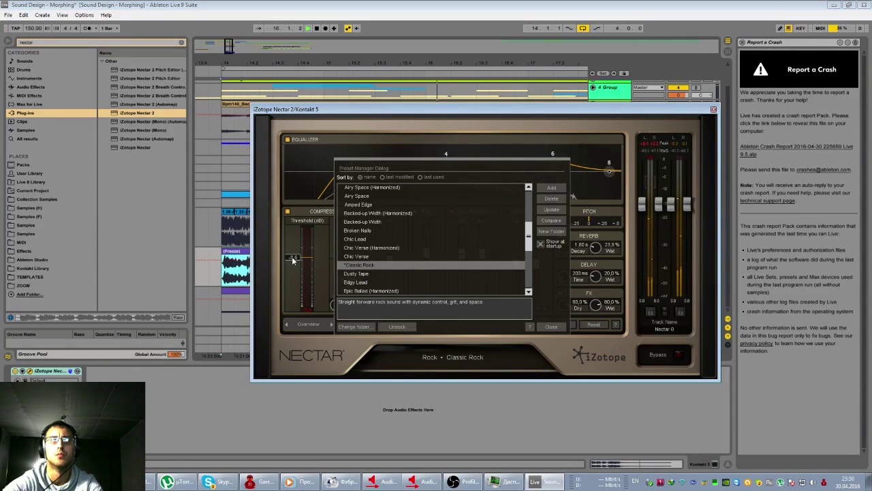
Step: Load the Rock preset Edgy Lead in Nectar 2, then close the plug-in and fold the Kontakt 5 track
{"action": "scroll", "coordinate": [364, 272], "scroll_direction": "down", "scroll_amount": 1}
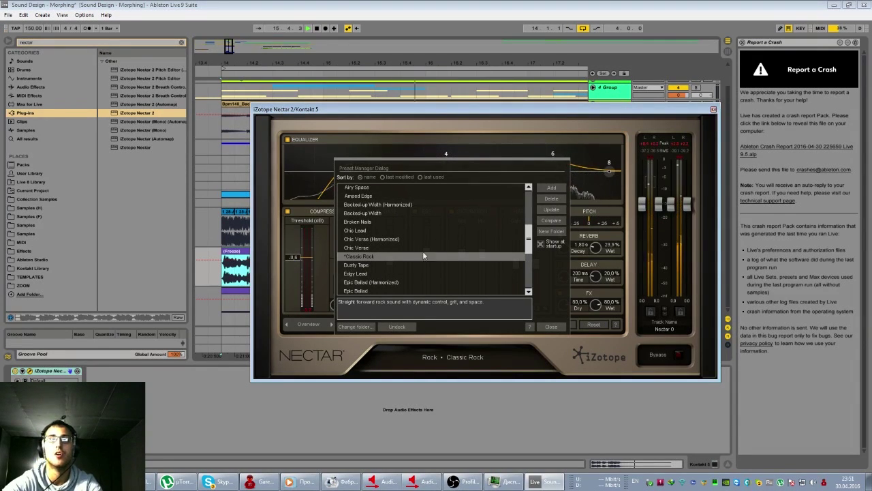
{"action": "left_click", "coordinate": [361, 273]}
{"action": "left_click", "coordinate": [713, 109]}
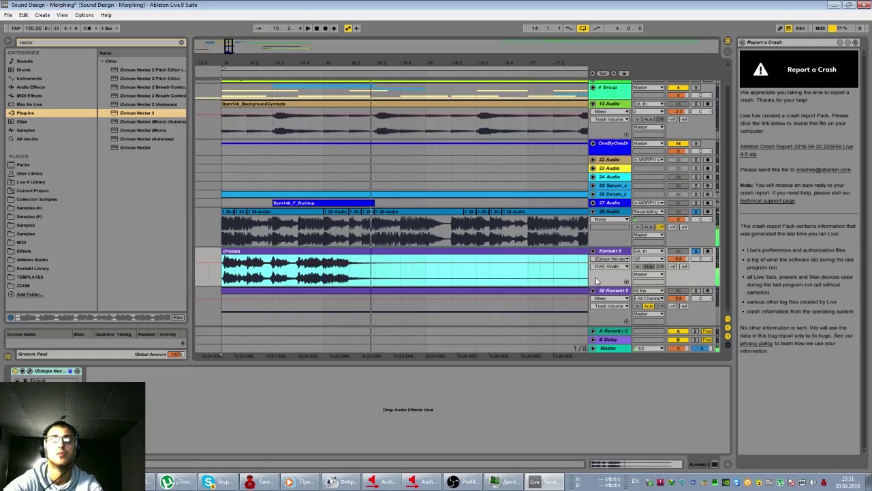
{"action": "left_click", "coordinate": [593, 251]}
Step: Load the AEON Melodic instrument Destroyer M-Arp into the Kontakt 5 instance on track 30 Kontakt 5
{"action": "left_click", "coordinate": [615, 282]}
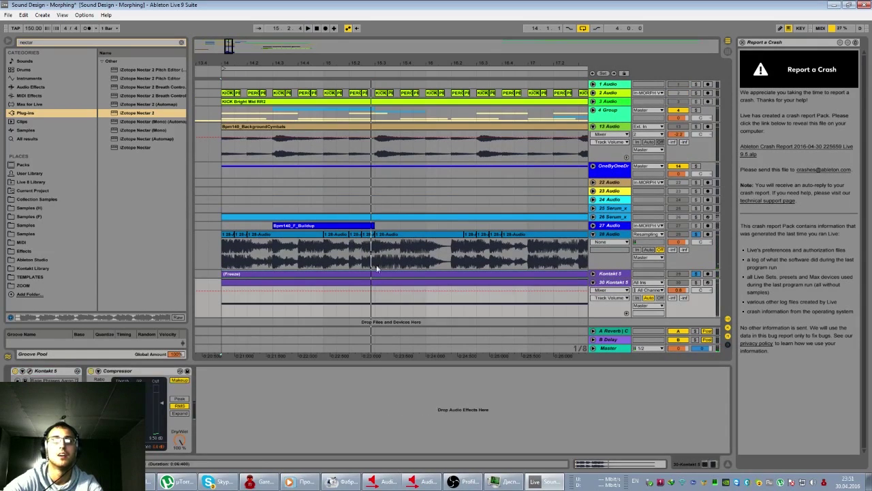
{"action": "left_click", "coordinate": [30, 371]}
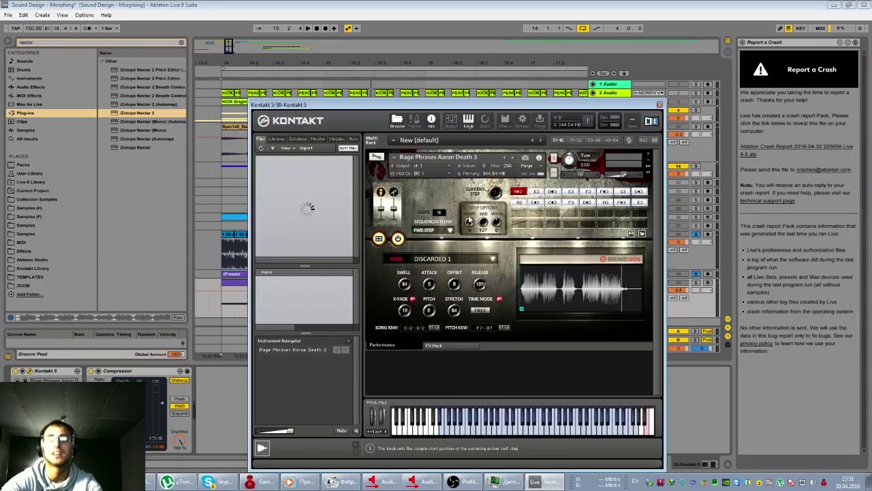
{"action": "left_click_drag", "start_coordinate": [357, 170], "coordinate": [345, 298]}
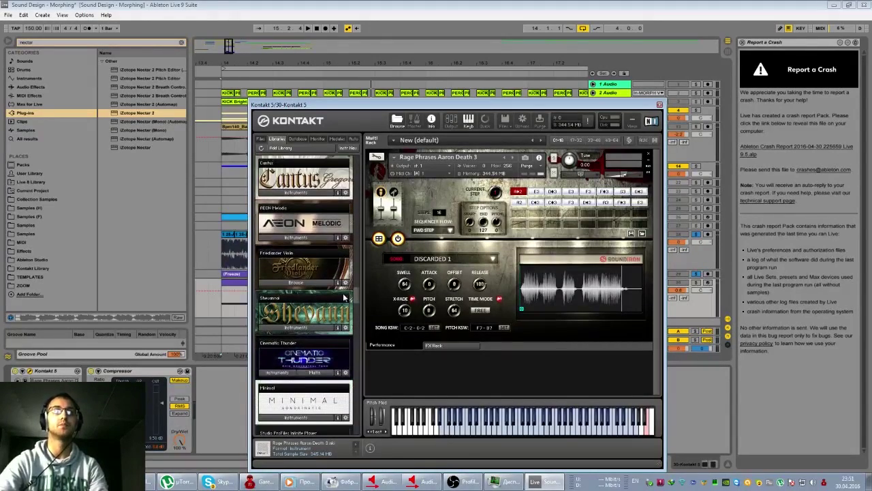
{"action": "left_click", "coordinate": [325, 237]}
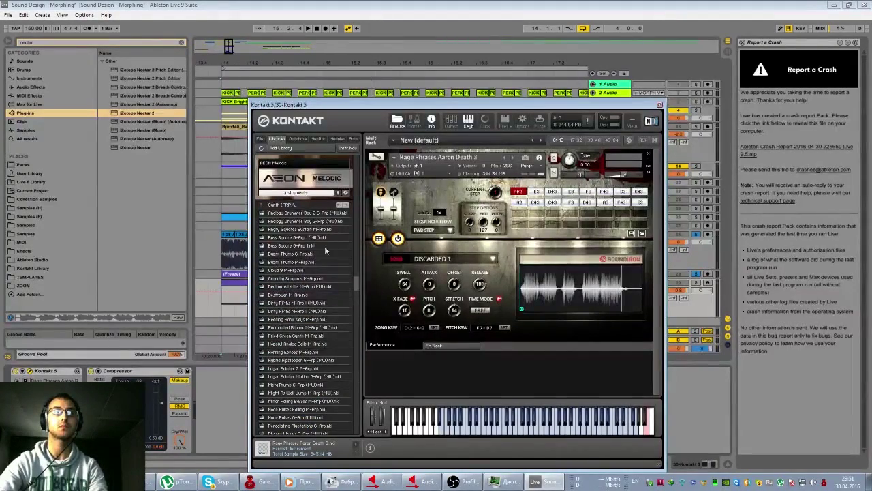
{"action": "left_click", "coordinate": [291, 295]}
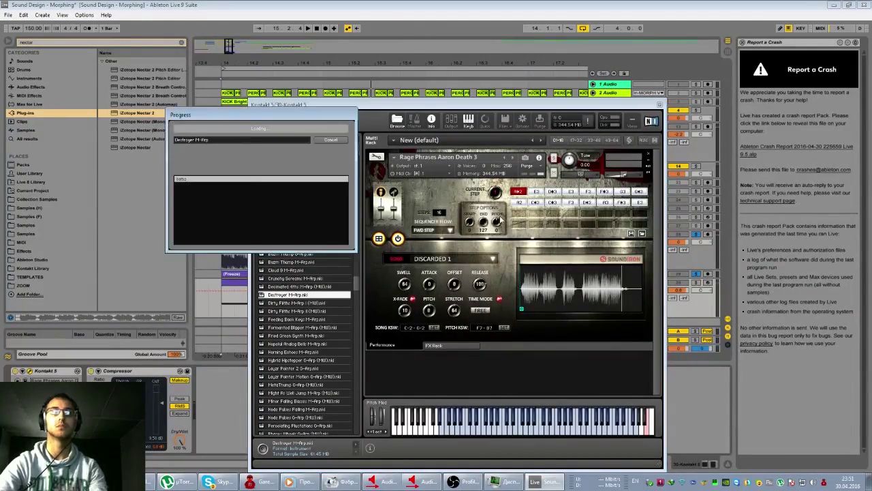
{"action": "left_click", "coordinate": [659, 106]}
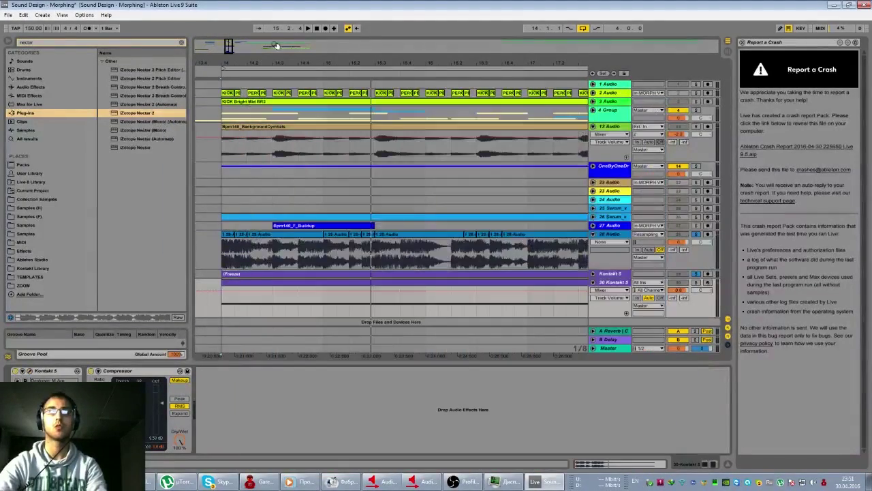
Step: Open the MIDI clip on track 30 Kontakt 5 and transpose its sustained note up to F3
{"action": "left_click_drag", "start_coordinate": [232, 48], "coordinate": [233, 23]}
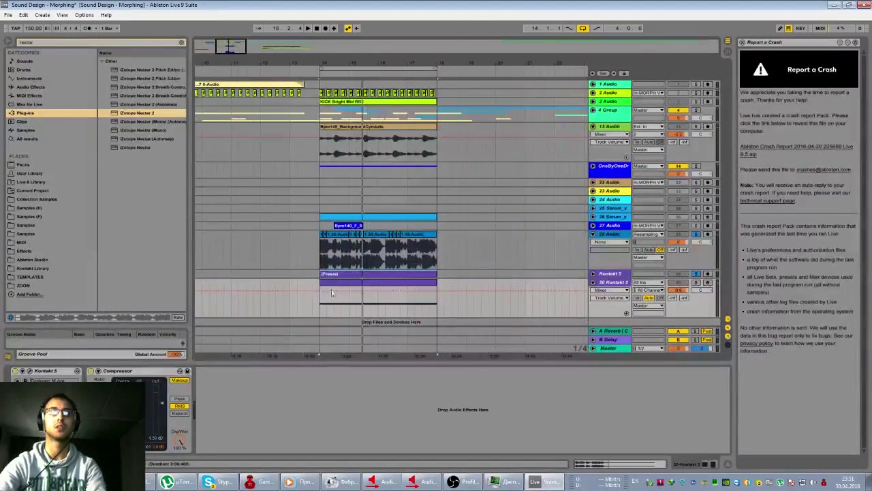
{"action": "double_click", "coordinate": [342, 284]}
{"action": "left_click_drag", "start_coordinate": [297, 364], "coordinate": [269, 421]}
{"action": "key", "text": "Up"}
{"action": "key", "text": "Up"}
{"action": "key", "text": "Up"}
{"action": "key", "text": "Up"}
{"action": "key", "text": "Up"}
{"action": "key", "text": "Up"}
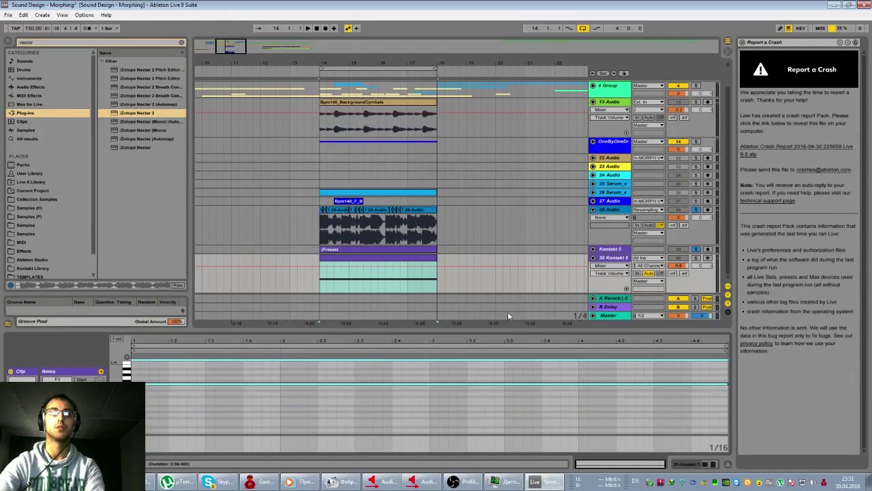
Step: Audition the Destroyer M-Arp in the loop, switching off the Compressor on 30 Kontakt 5 and lowering the track's volume to -6.3 dB
{"action": "left_click", "coordinate": [610, 258]}
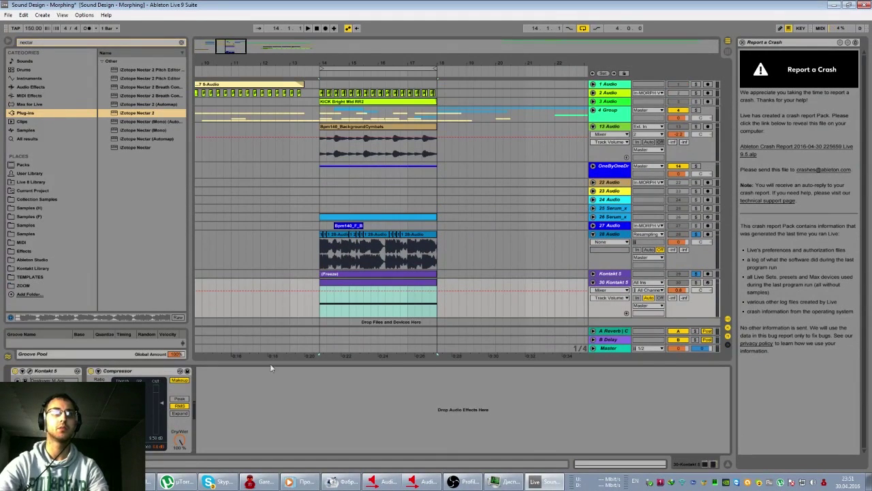
{"action": "left_click", "coordinate": [29, 371]}
{"action": "key", "text": "space"}
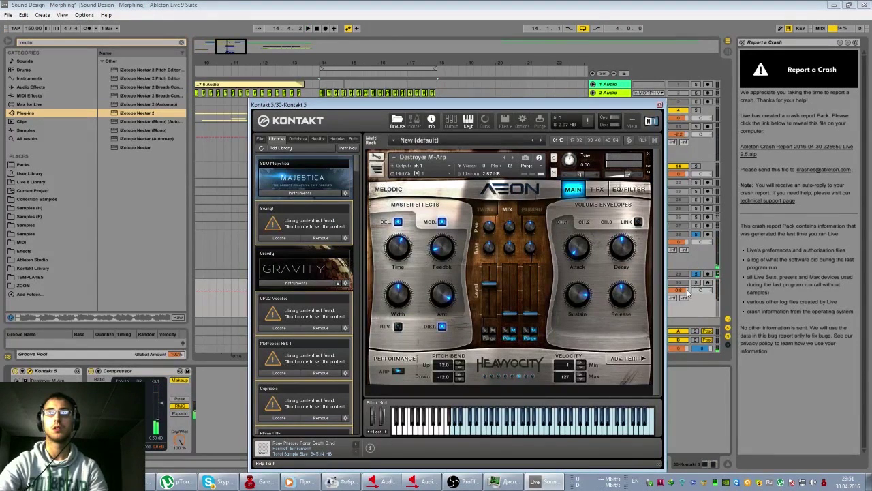
{"action": "left_click_drag", "start_coordinate": [682, 290], "coordinate": [682, 301]}
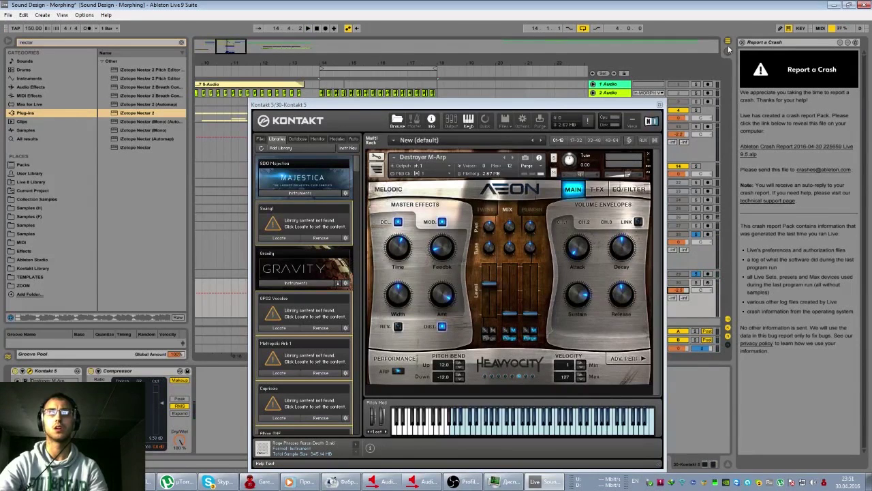
{"action": "left_click", "coordinate": [91, 370]}
{"action": "key", "text": "space"}
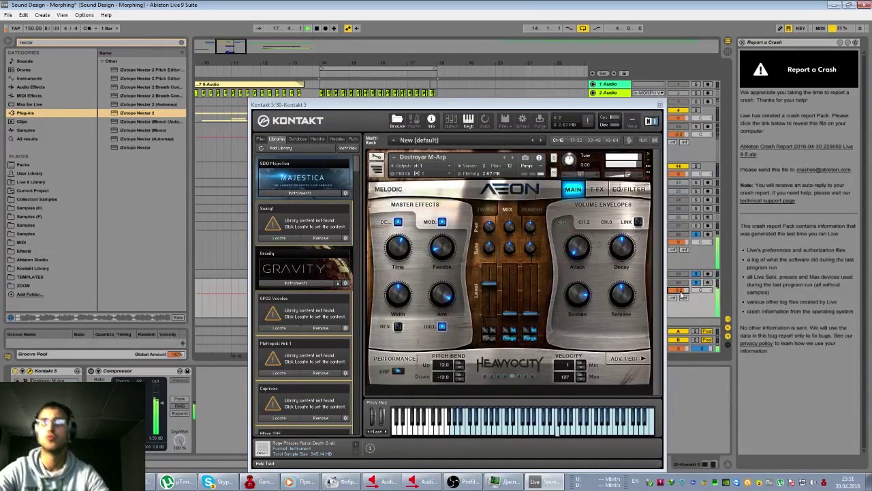
{"action": "left_click", "coordinate": [659, 105]}
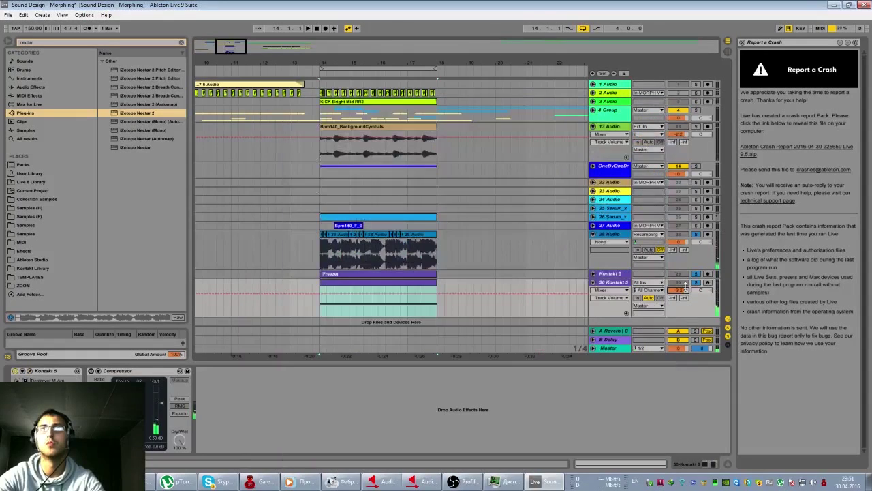
{"action": "key", "text": "space"}
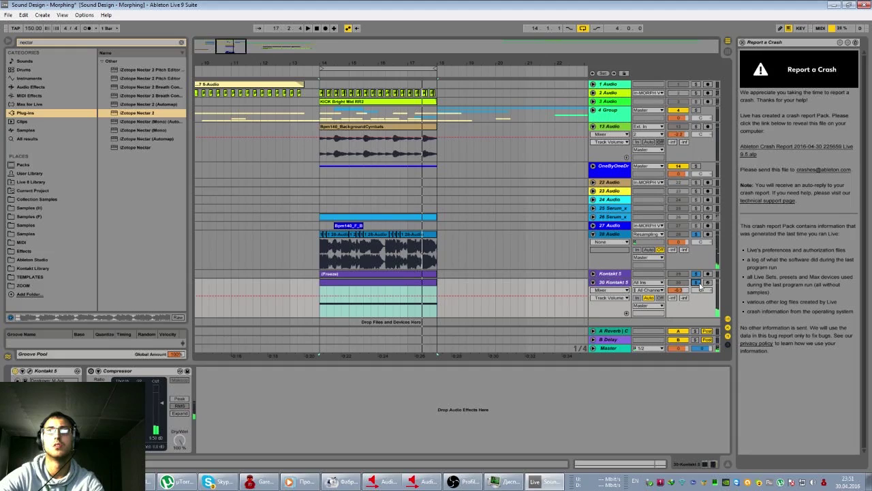
Step: Clear the solo on the soloed tracks and deactivate the 28 Audio track
{"action": "left_click", "coordinate": [696, 281]}
{"action": "left_click", "coordinate": [684, 236]}
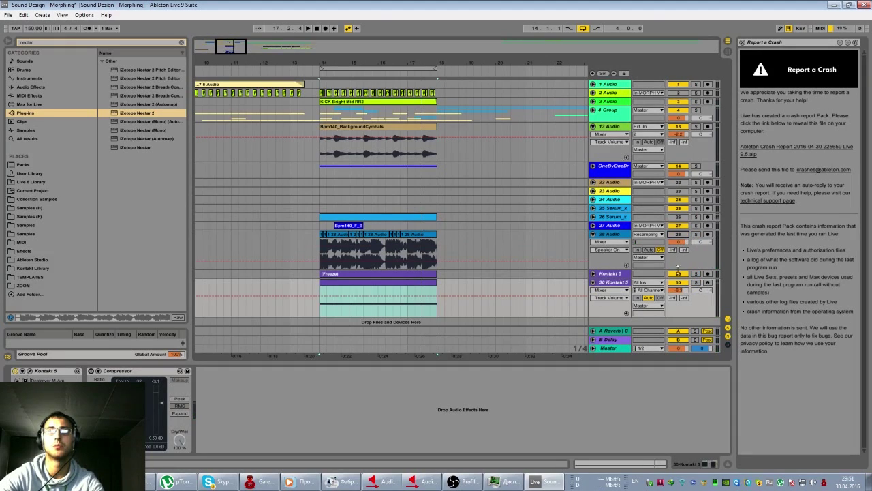
Step: Solo track 30 Kontakt 5 and add a second Compressor to its device chain from the Audio Effects
{"action": "left_click", "coordinate": [697, 282]}
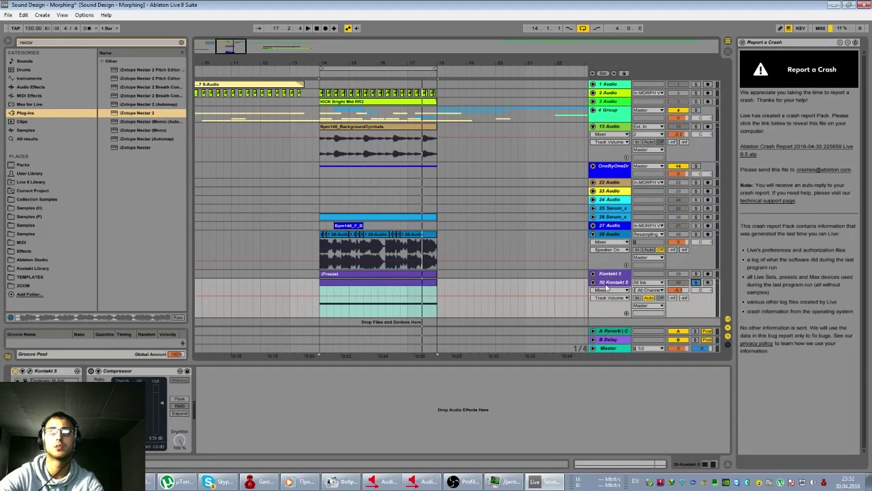
{"action": "left_click", "coordinate": [618, 168]}
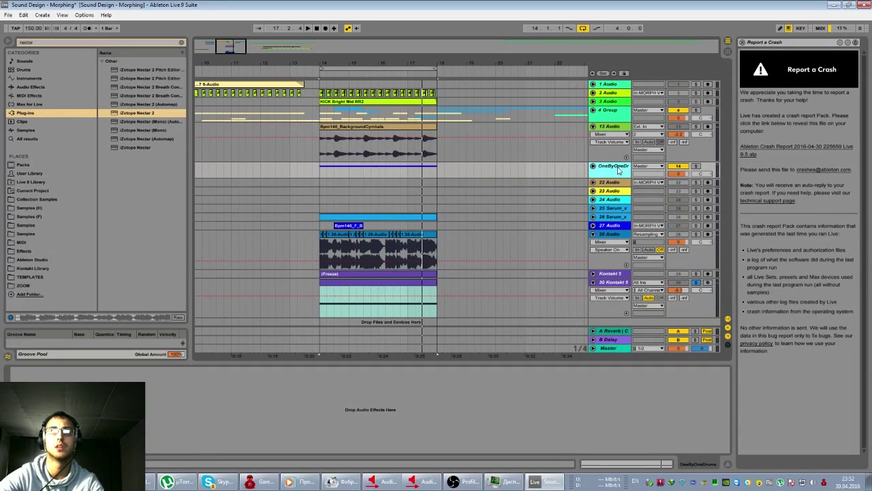
{"action": "left_click", "coordinate": [619, 285]}
{"action": "left_click", "coordinate": [55, 46]}
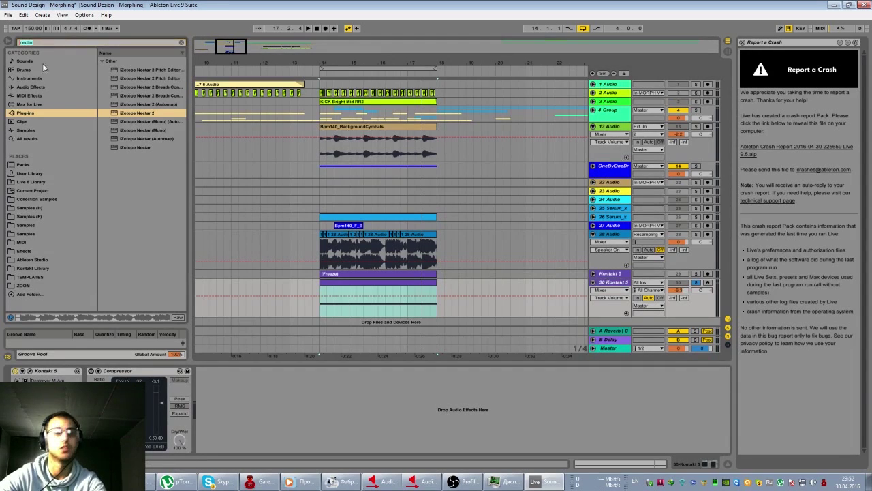
{"action": "left_click", "coordinate": [27, 104]}
{"action": "left_click", "coordinate": [27, 95]}
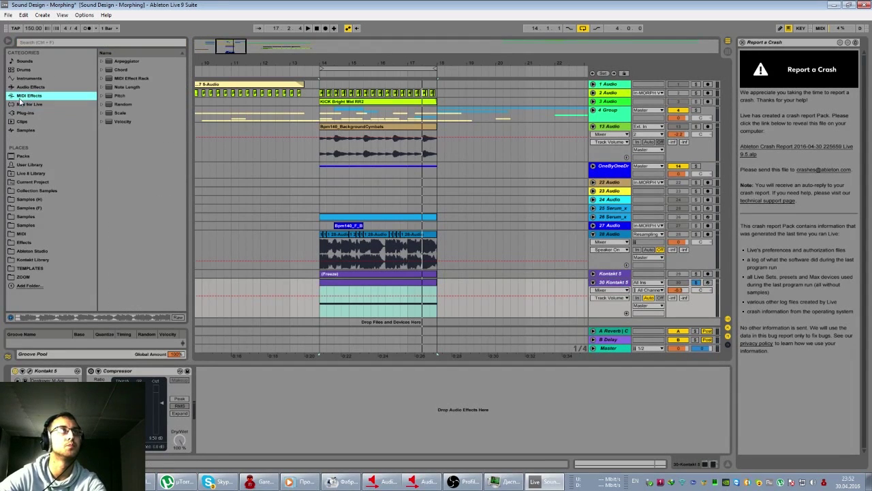
{"action": "left_click", "coordinate": [29, 87]}
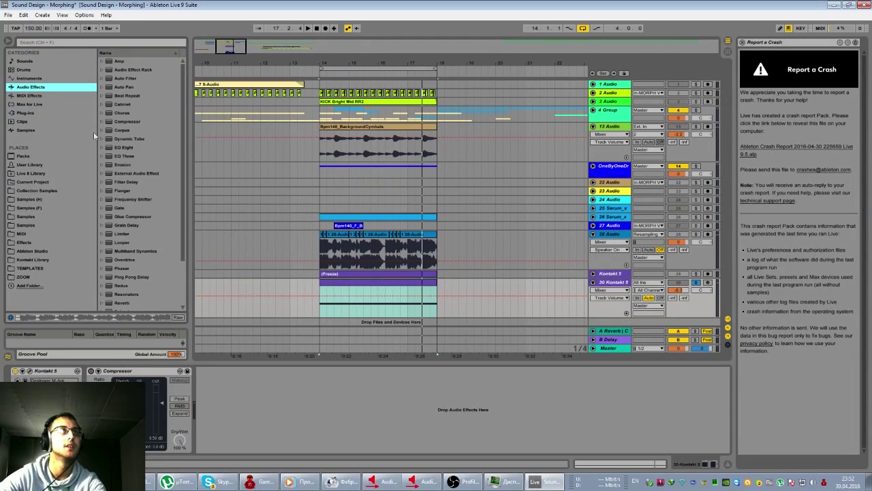
{"action": "left_click", "coordinate": [128, 122]}
{"action": "key", "text": "Return"}
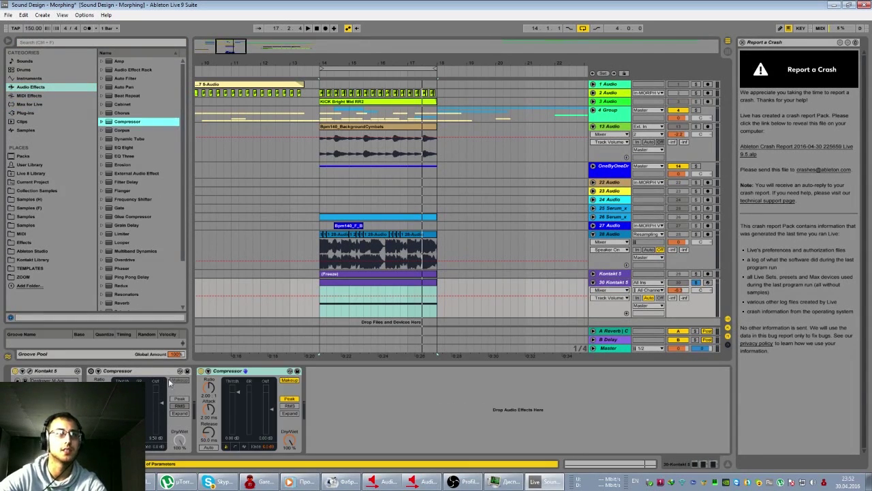
Step: Enable the new Compressor's sidechain from OneByOneDrums, using RMS detection, a threshold of about -22 dB and a 1.00 ms release
{"action": "left_click", "coordinate": [208, 372]}
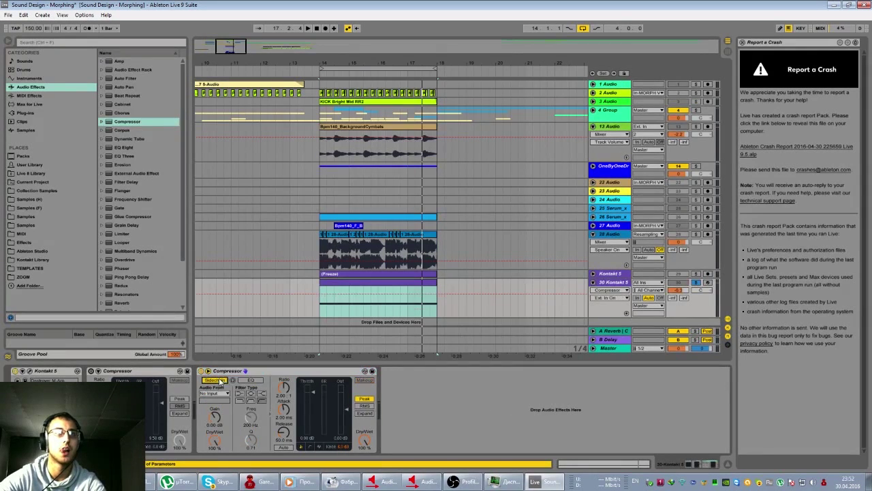
{"action": "left_click", "coordinate": [366, 406]}
{"action": "left_click_drag", "start_coordinate": [312, 395], "coordinate": [313, 416]}
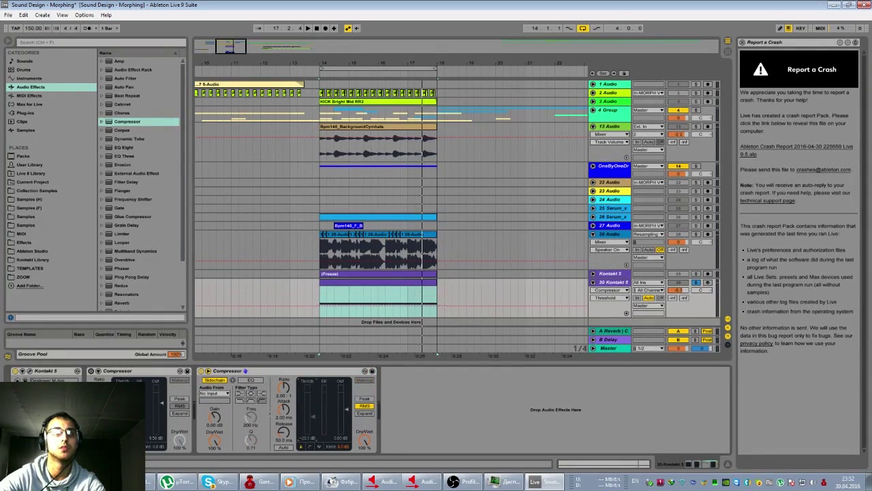
{"action": "left_click", "coordinate": [209, 394]}
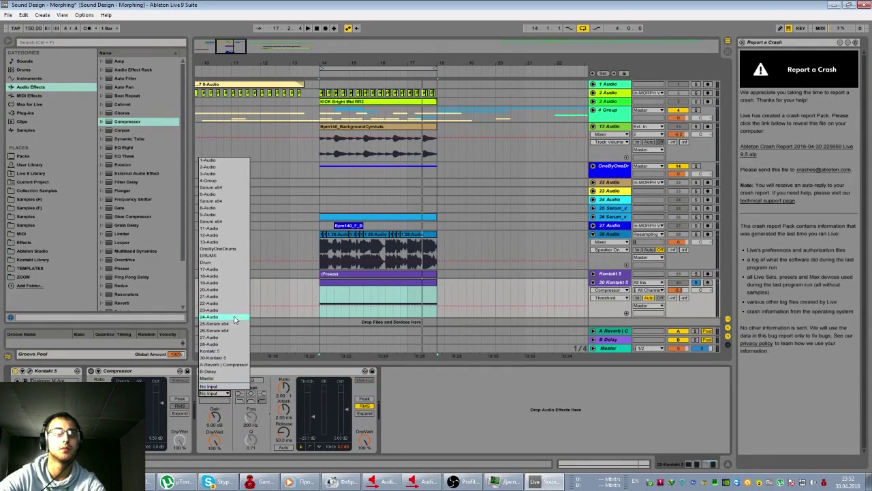
{"action": "left_click", "coordinate": [230, 249]}
{"action": "left_click_drag", "start_coordinate": [284, 431], "coordinate": [284, 459]}
{"action": "key", "text": "space"}
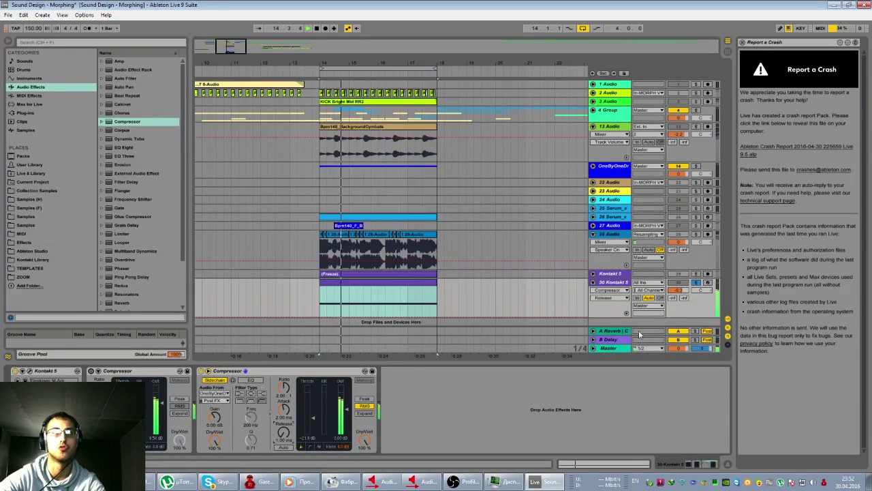
Step: Add EQ Eight after the Compressor on 30 Kontakt 5 and shape band 1 as a low cut at about 93.2 Hz
{"action": "left_click", "coordinate": [690, 290]}
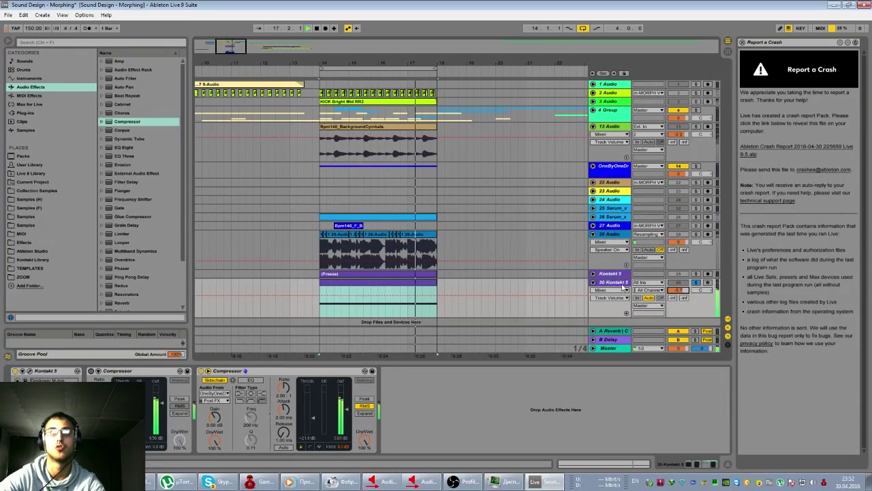
{"action": "left_click_drag", "start_coordinate": [123, 147], "coordinate": [432, 401]}
{"action": "left_click", "coordinate": [414, 441]}
{"action": "left_click", "coordinate": [412, 389]}
{"action": "left_click_drag", "start_coordinate": [407, 411], "coordinate": [433, 417]}
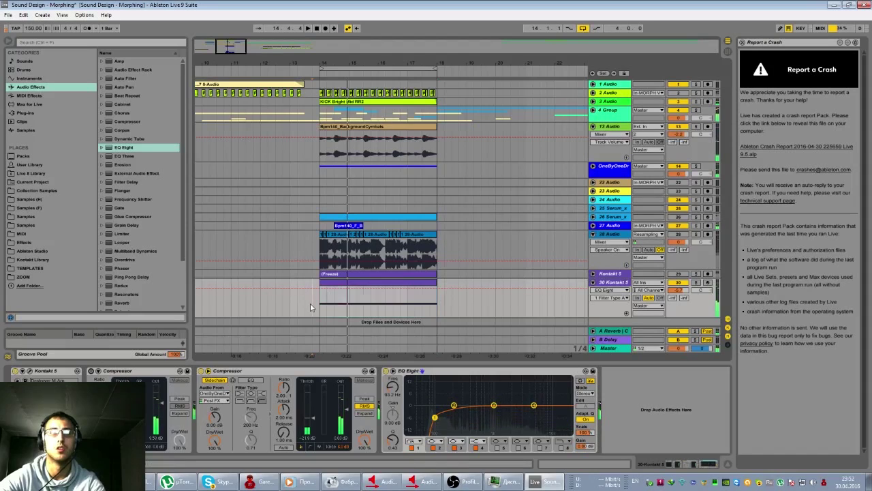
Step: Lower the volume of track 30 Kontakt 5 slightly and duplicate the track
{"action": "left_click_drag", "start_coordinate": [678, 291], "coordinate": [678, 295]}
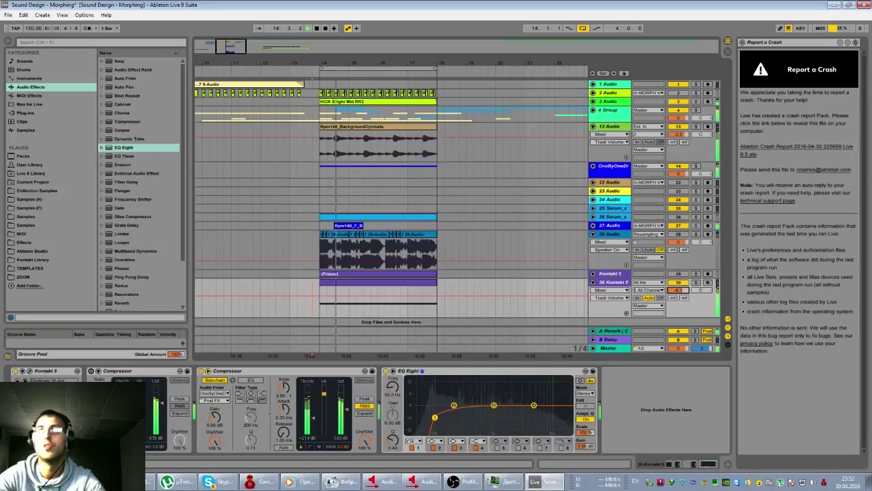
{"action": "right_click", "coordinate": [617, 284]}
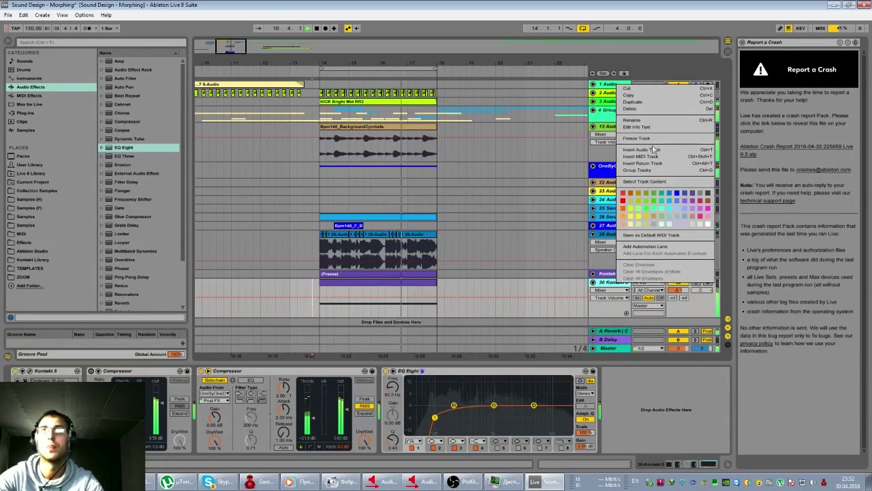
{"action": "left_click", "coordinate": [646, 104]}
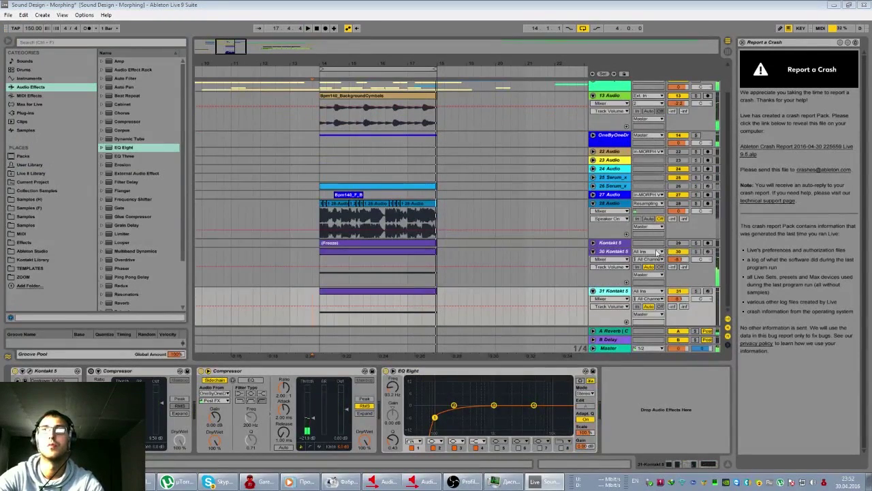
Step: Try to freeze track 30 Kontakt 5, both with the Compressor's sidechain enabled and with it switched off
{"action": "right_click", "coordinate": [620, 250]}
{"action": "left_click", "coordinate": [650, 306]}
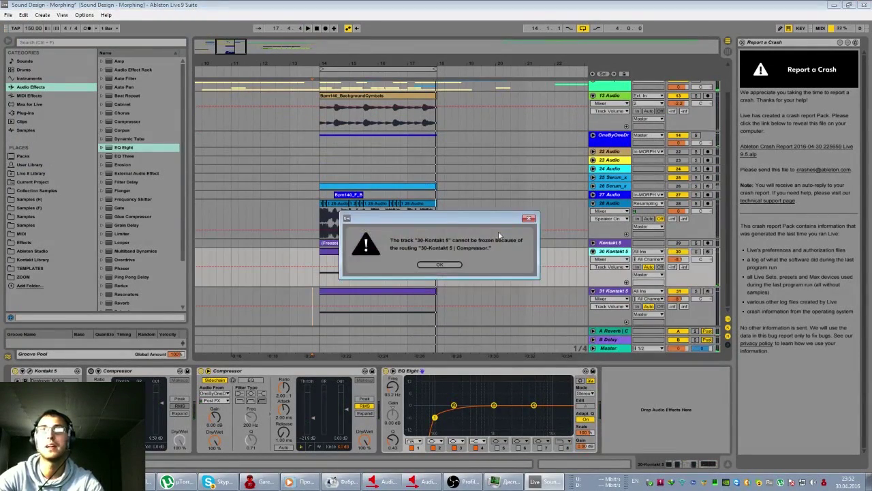
{"action": "left_click", "coordinate": [528, 220]}
{"action": "left_click", "coordinate": [592, 251]}
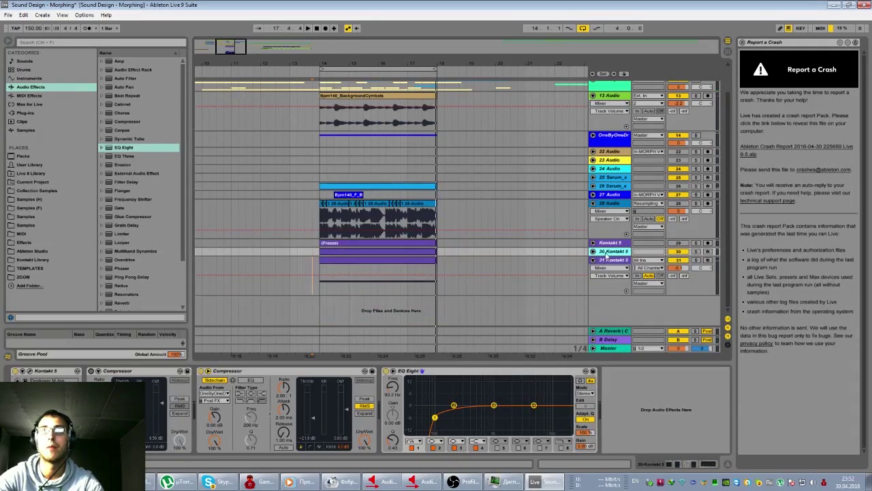
{"action": "left_click", "coordinate": [220, 381]}
{"action": "right_click", "coordinate": [612, 252]}
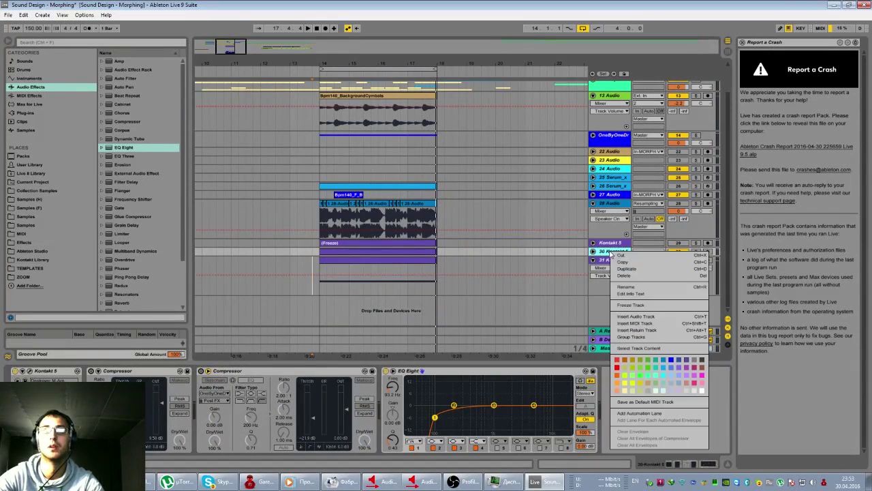
{"action": "left_click", "coordinate": [630, 308]}
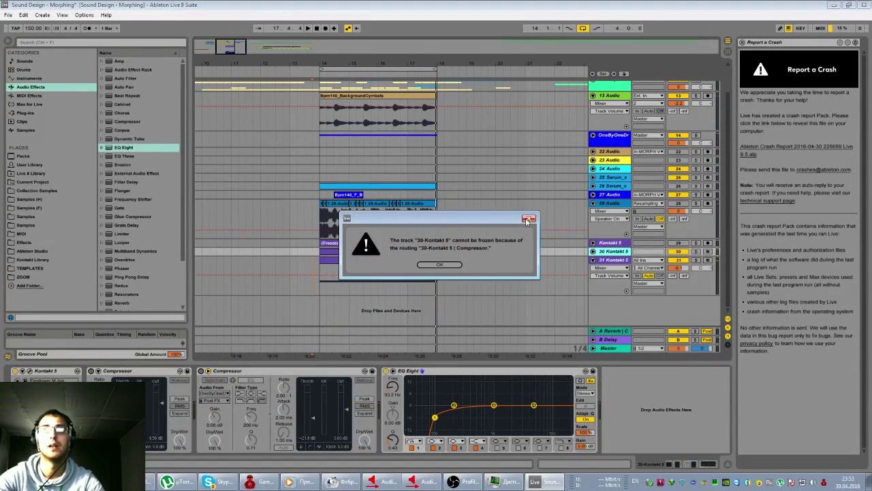
{"action": "left_click", "coordinate": [528, 220]}
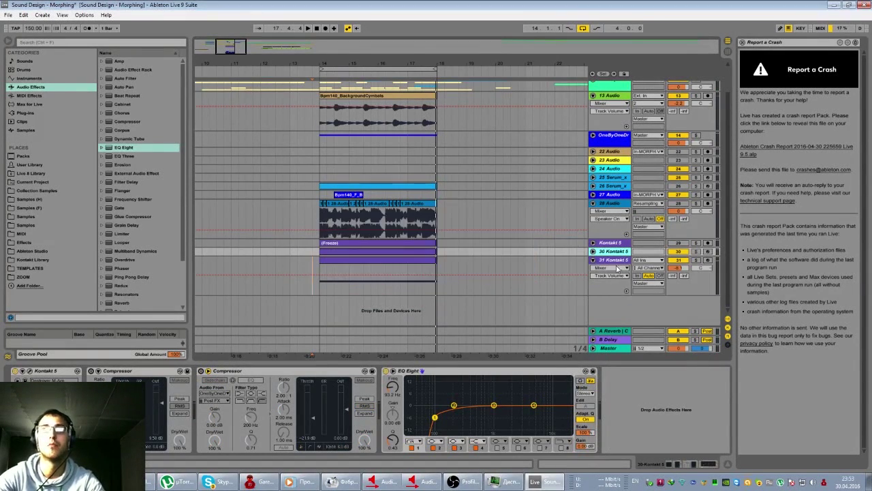
Step: Delete the sidechained Compressor from 30 Kontakt 5, freeze the track and flatten it to audio
{"action": "left_click", "coordinate": [344, 382]}
{"action": "key", "text": "Delete"}
{"action": "right_click", "coordinate": [618, 252]}
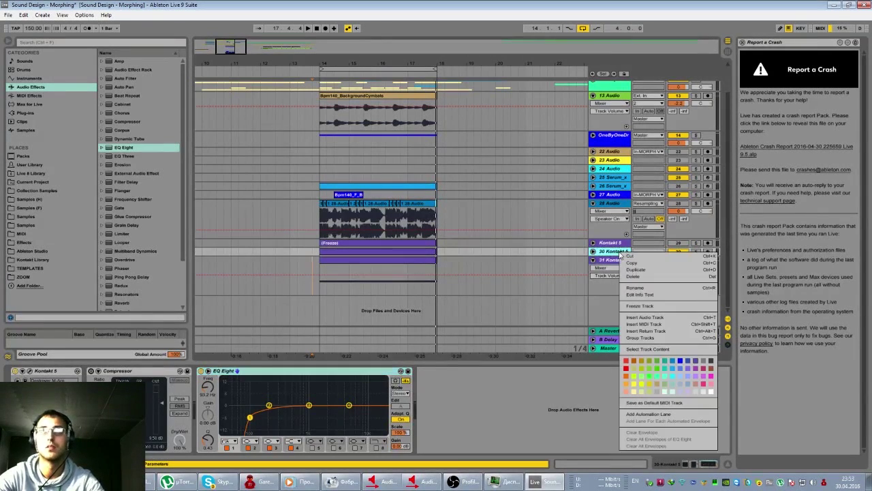
{"action": "left_click", "coordinate": [640, 305]}
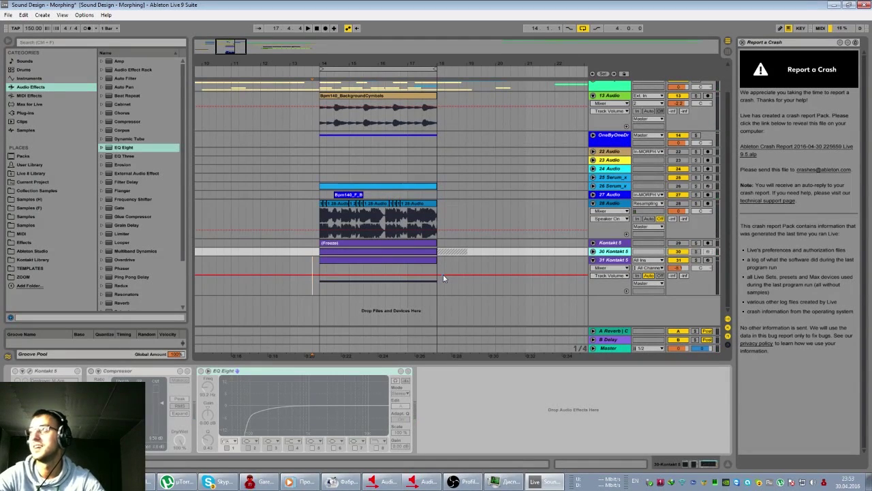
{"action": "right_click", "coordinate": [617, 251]}
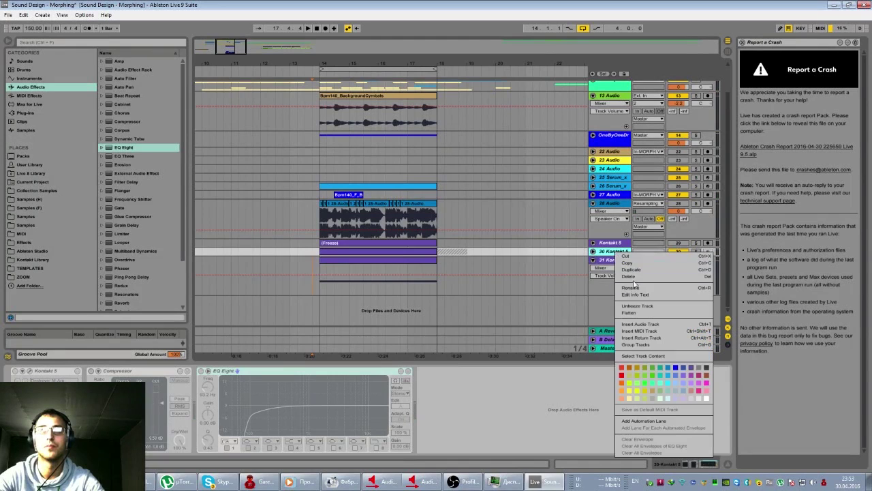
{"action": "left_click", "coordinate": [634, 312]}
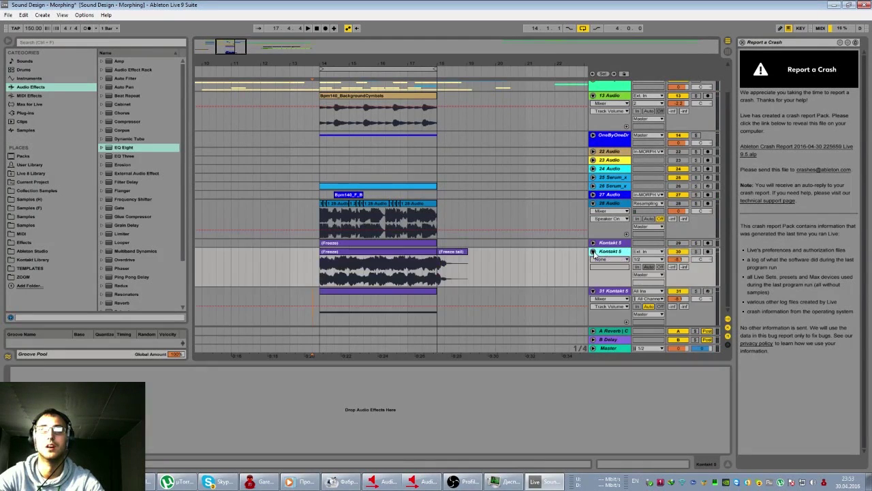
Step: Copy the sidechained Compressor from 31 Kontakt 5 to the flattened Kontakt 5 track and adjust its threshold and release
{"action": "key", "text": "space"}
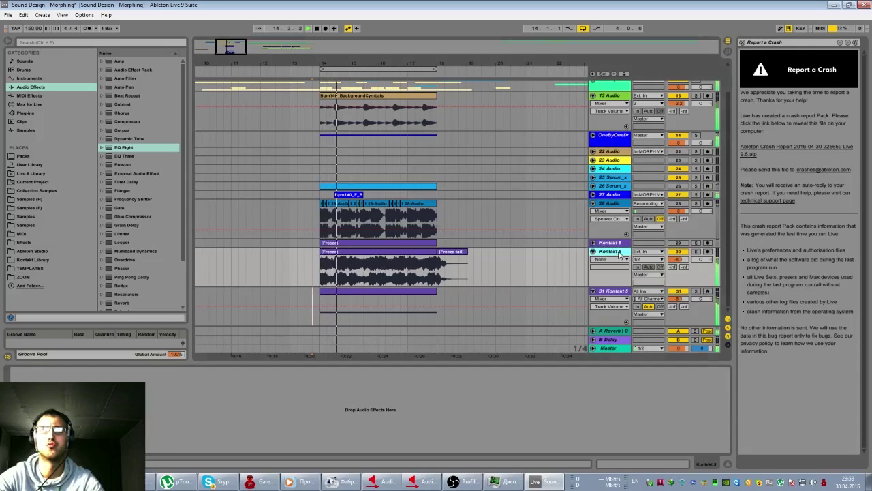
{"action": "left_click", "coordinate": [610, 294]}
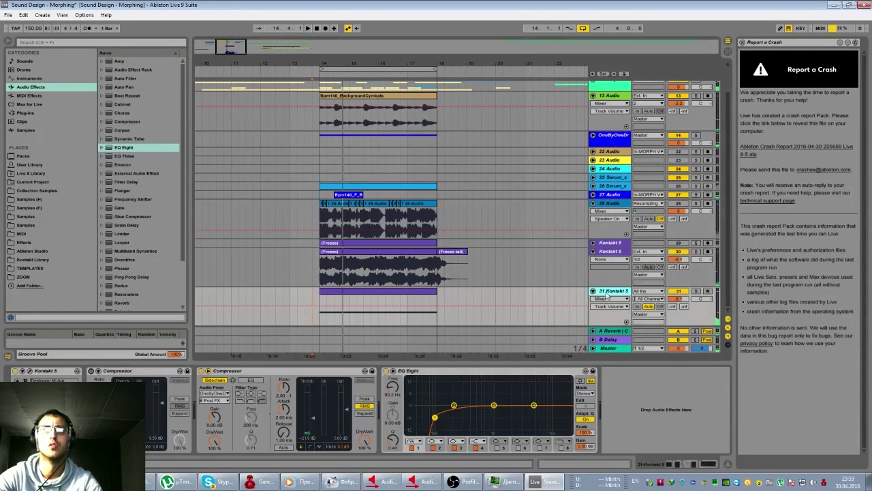
{"action": "left_click", "coordinate": [326, 370]}
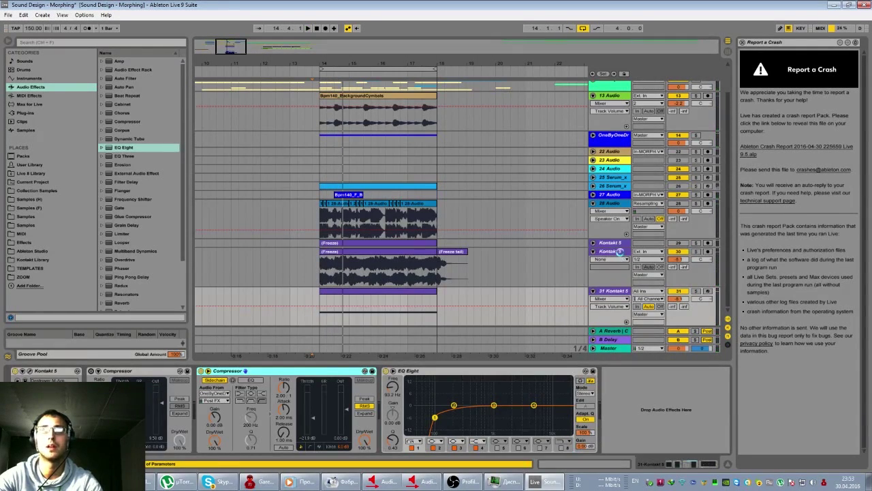
{"action": "left_click", "coordinate": [616, 254]}
{"action": "left_click", "coordinate": [155, 426]}
{"action": "left_click", "coordinate": [99, 432]}
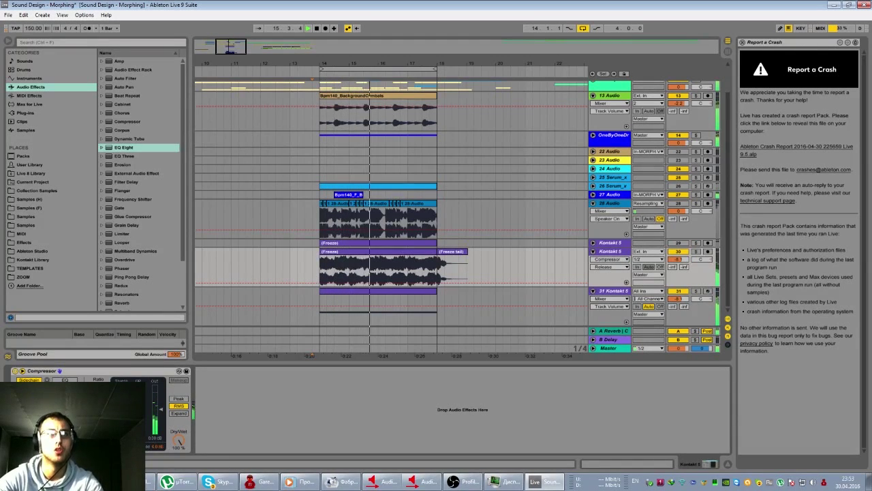
Step: Audition the flattened Kontakt 5 track soloed, with OneByOneDrums and in the full mix, while fine-tuning the Compressor's threshold and release
{"action": "scroll", "coordinate": [676, 273], "scroll_direction": "down", "scroll_amount": 1}
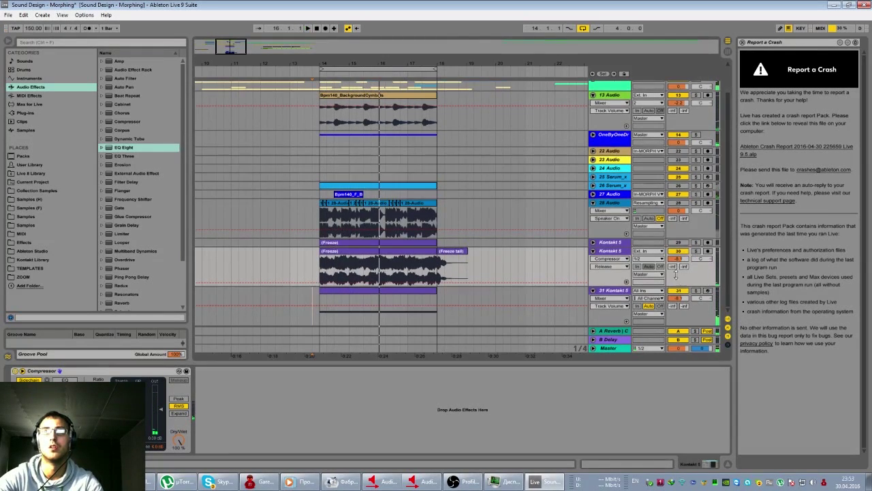
{"action": "left_click", "coordinate": [696, 250]}
{"action": "key", "text": "space"}
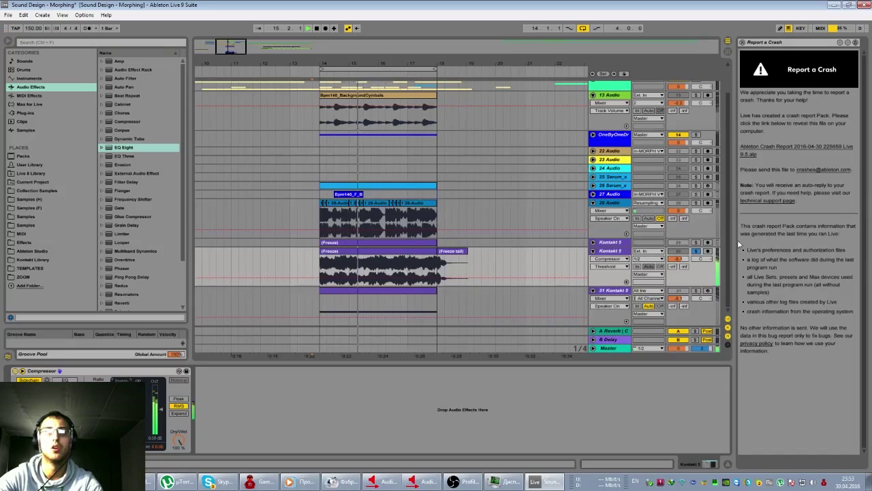
{"action": "left_click", "coordinate": [696, 135]}
{"action": "key", "text": "space"}
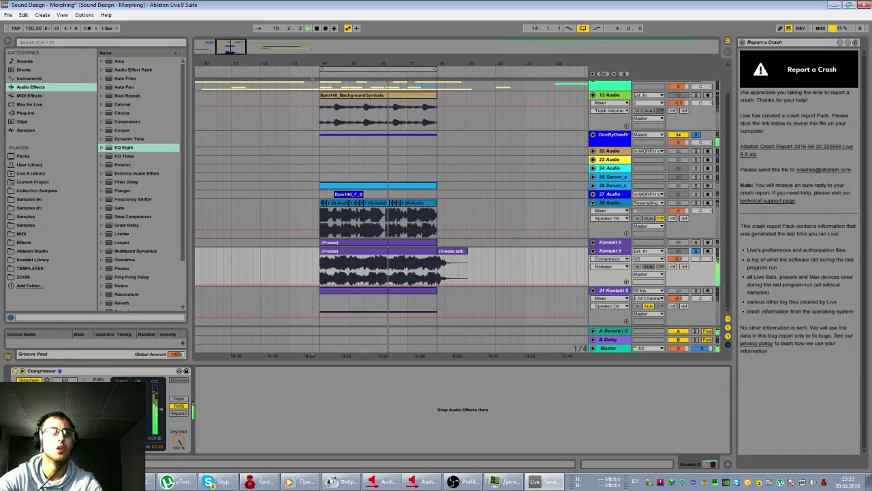
{"action": "key", "text": "space"}
{"action": "key", "text": "space"}
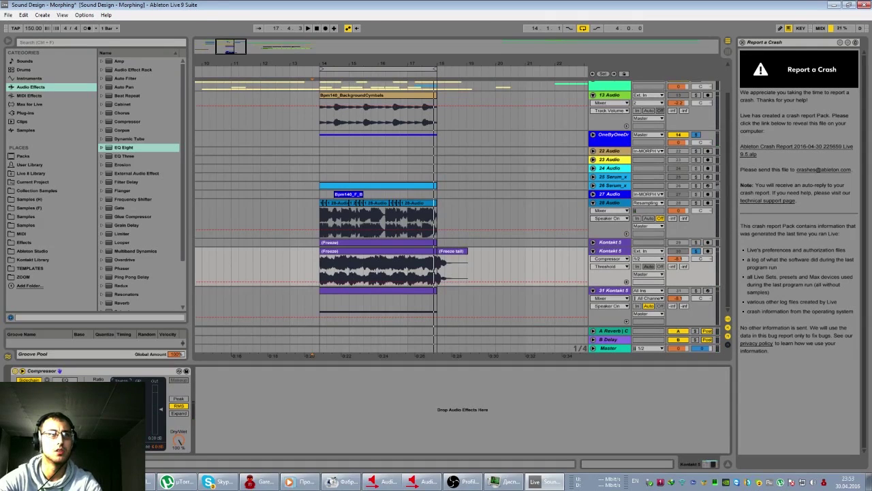
{"action": "key", "text": "space"}
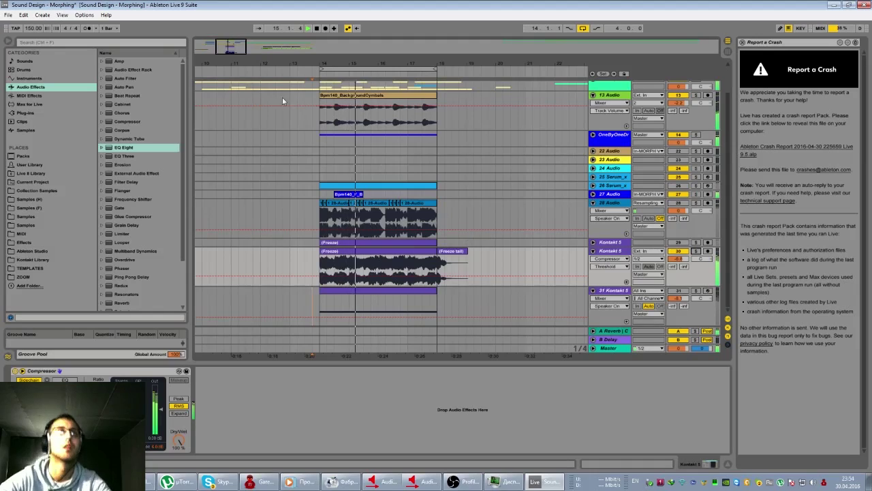
Step: Solo 31 Kontakt 5, play its arpeggio and inspect the MIDI clip's notes and the track's device chain
{"action": "left_click_drag", "start_coordinate": [235, 48], "coordinate": [232, 66]}
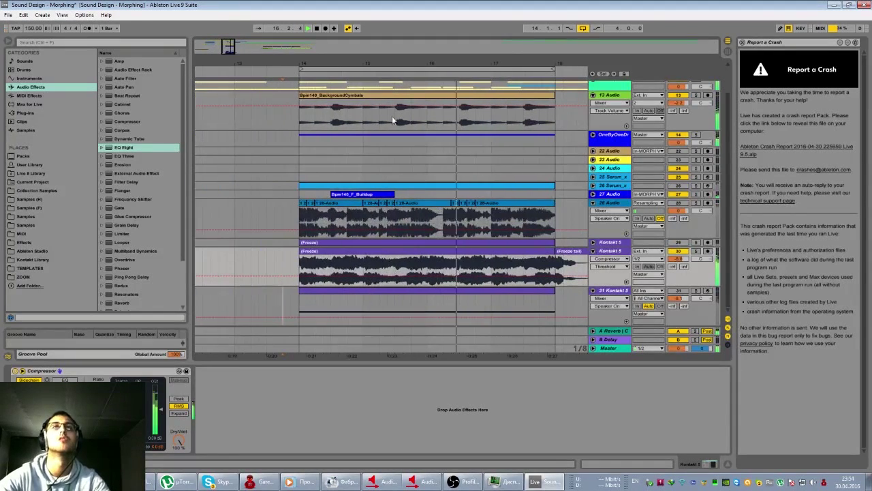
{"action": "key", "text": "space"}
{"action": "double_click", "coordinate": [527, 291]}
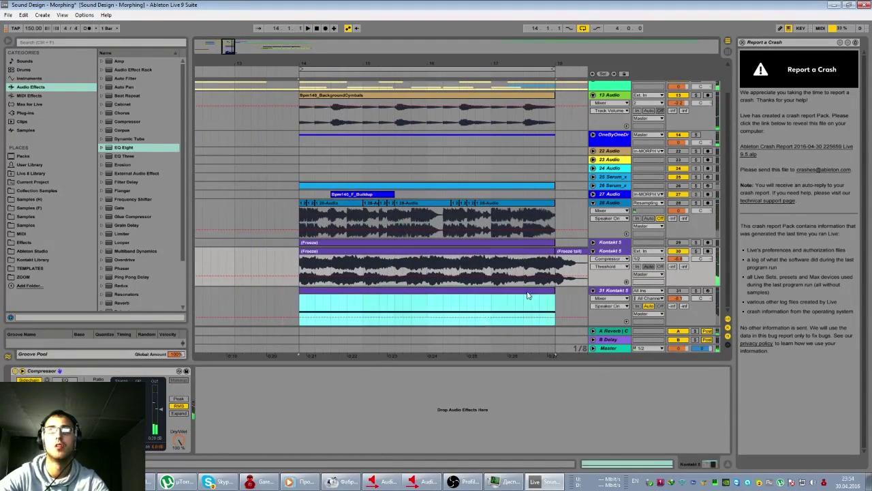
{"action": "left_click", "coordinate": [694, 259]}
{"action": "key", "text": "space"}
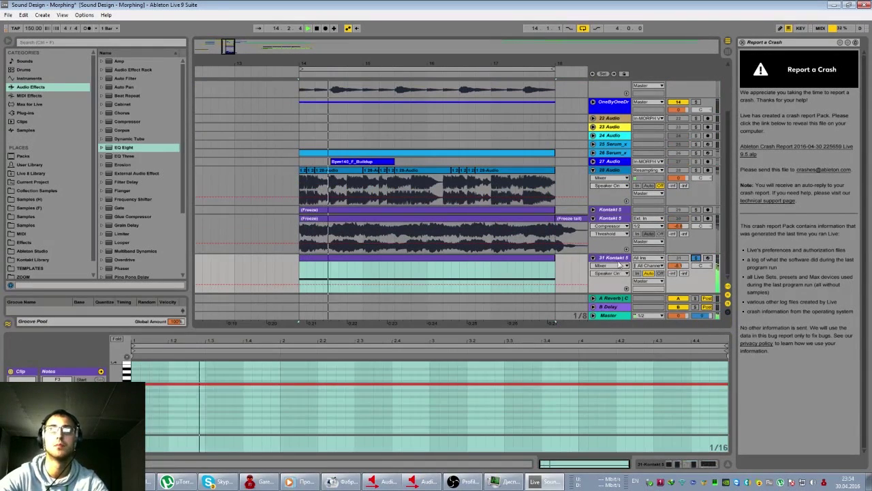
{"action": "double_click", "coordinate": [615, 258]}
{"action": "double_click", "coordinate": [377, 315]}
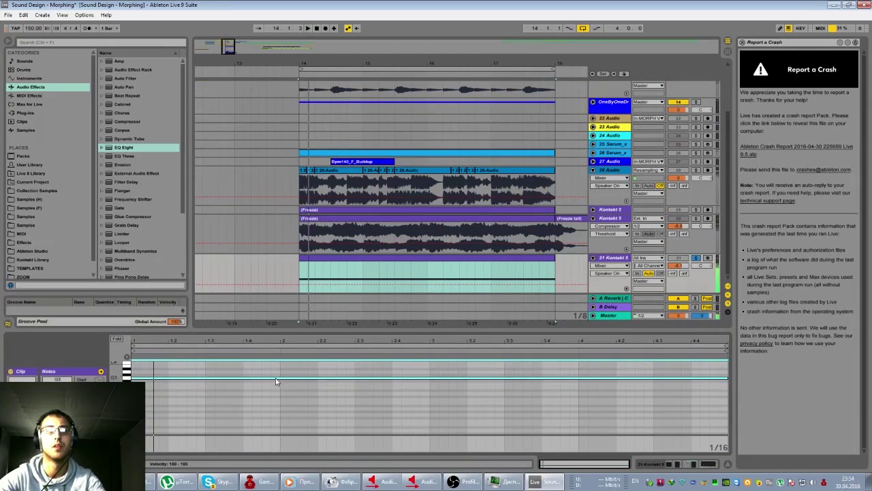
{"action": "left_click", "coordinate": [596, 264]}
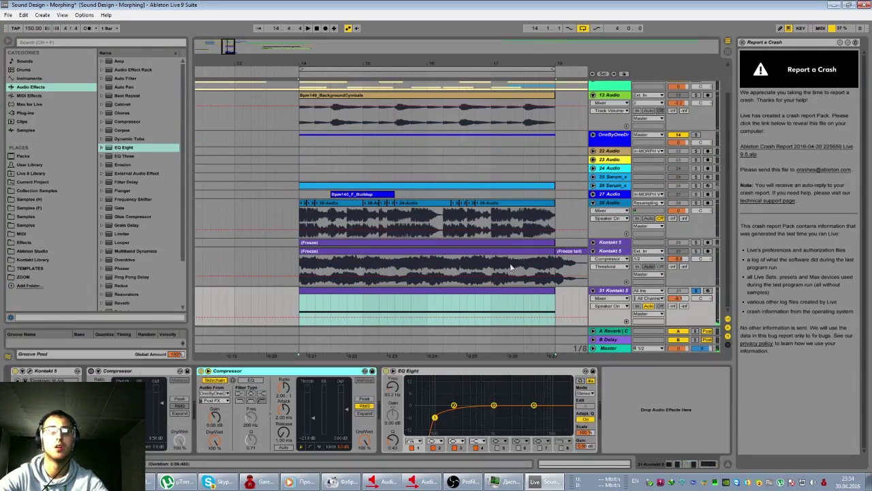
Step: Load the Dirty Fifths M-Arp I (MW) preset in the Kontakt instrument of track 31 and play it in the full mix
{"action": "left_click", "coordinate": [30, 372]}
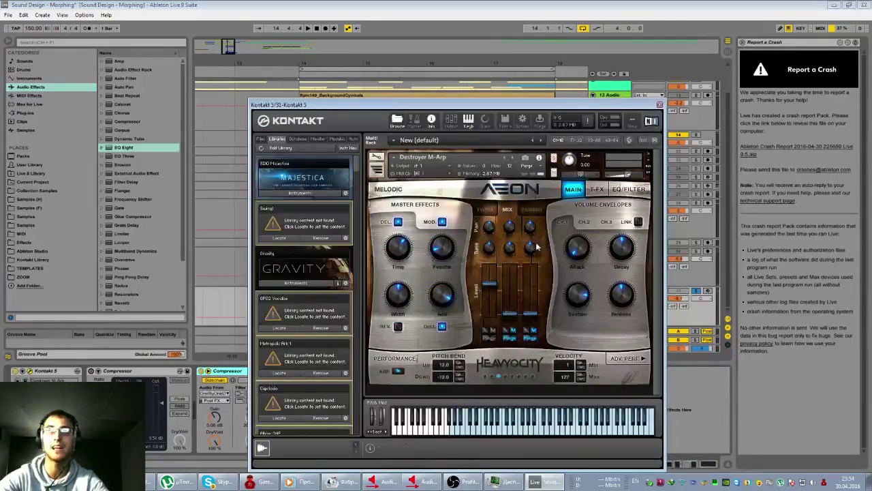
{"action": "left_click", "coordinate": [657, 101]}
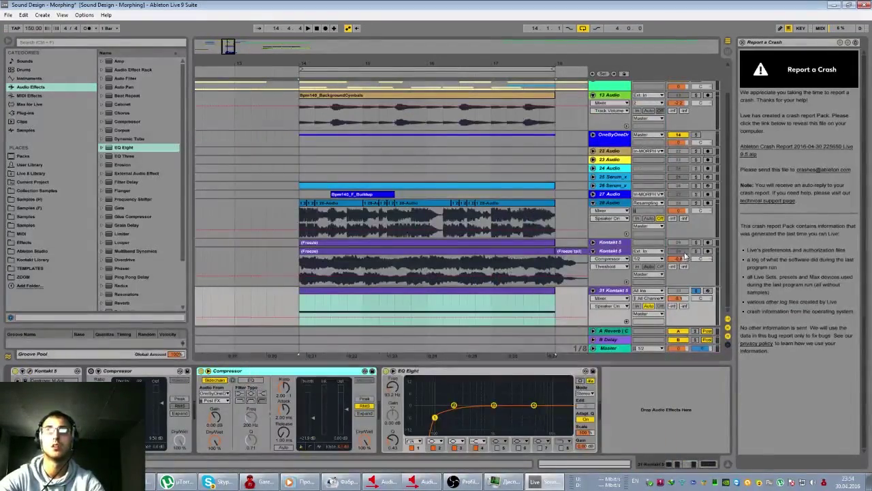
{"action": "double_click", "coordinate": [619, 292]}
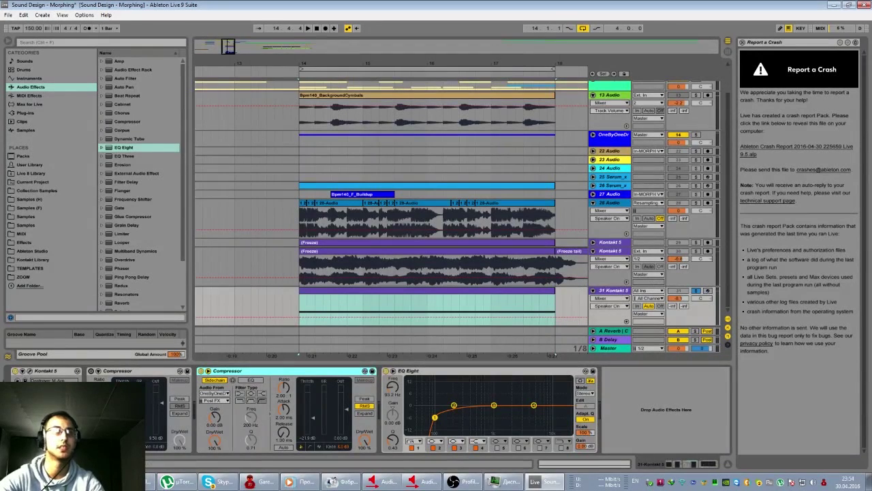
{"action": "left_click", "coordinate": [29, 371]}
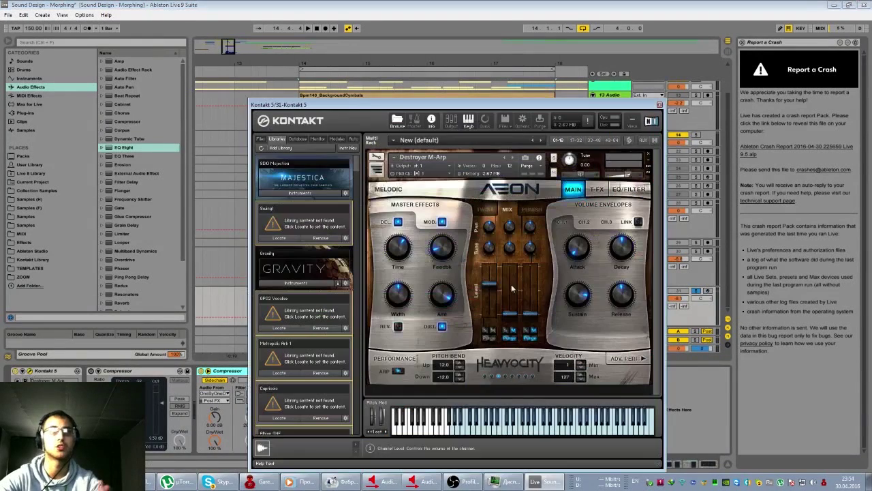
{"action": "left_click", "coordinate": [512, 158]}
{"action": "left_click_drag", "start_coordinate": [644, 106], "coordinate": [576, 228]}
{"action": "left_click", "coordinate": [696, 291]}
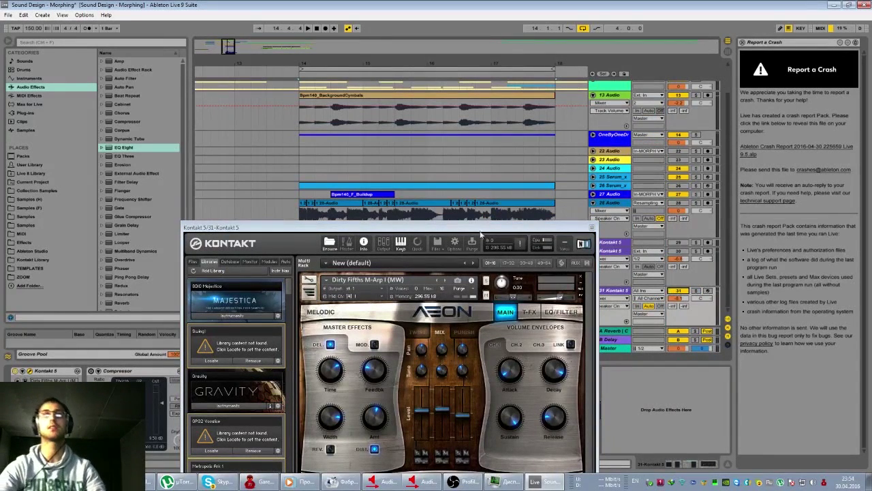
{"action": "key", "text": "space"}
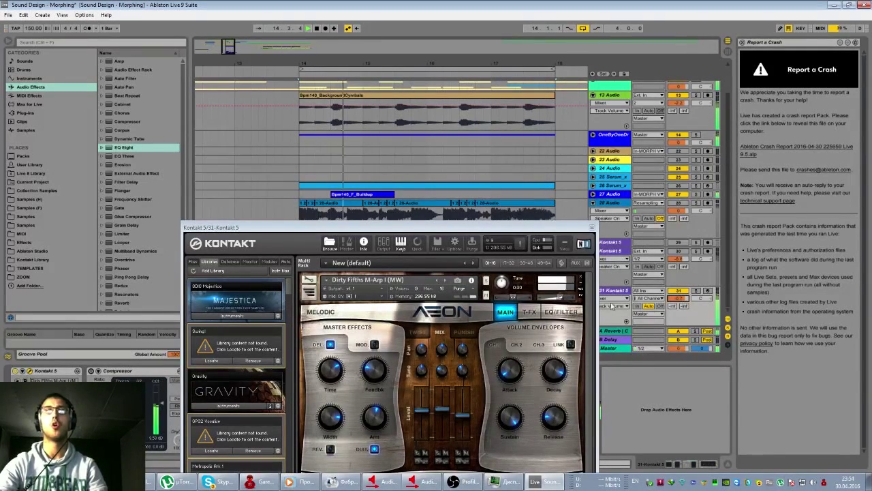
Step: Audition track 31 with its Compressor briefly toggled and try the Dirty Fifths M-Arp II (MW) preset in the mix
{"action": "left_click", "coordinate": [91, 370]}
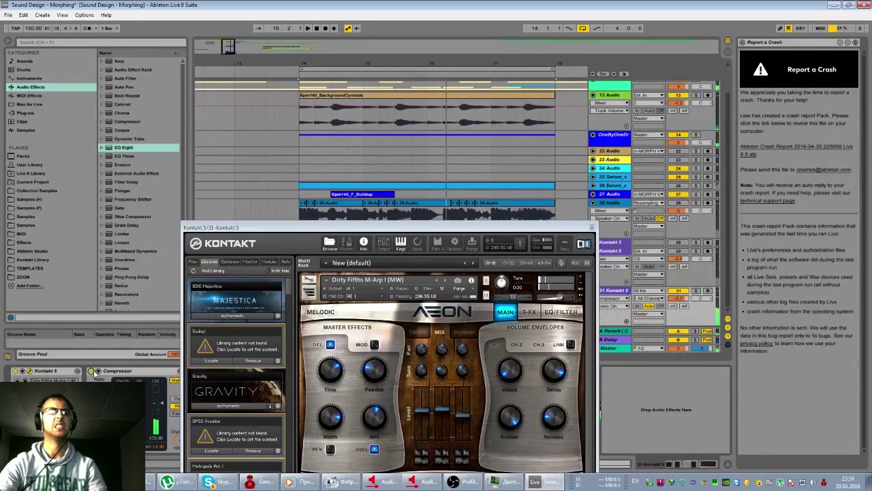
{"action": "left_click_drag", "start_coordinate": [362, 228], "coordinate": [539, 309]}
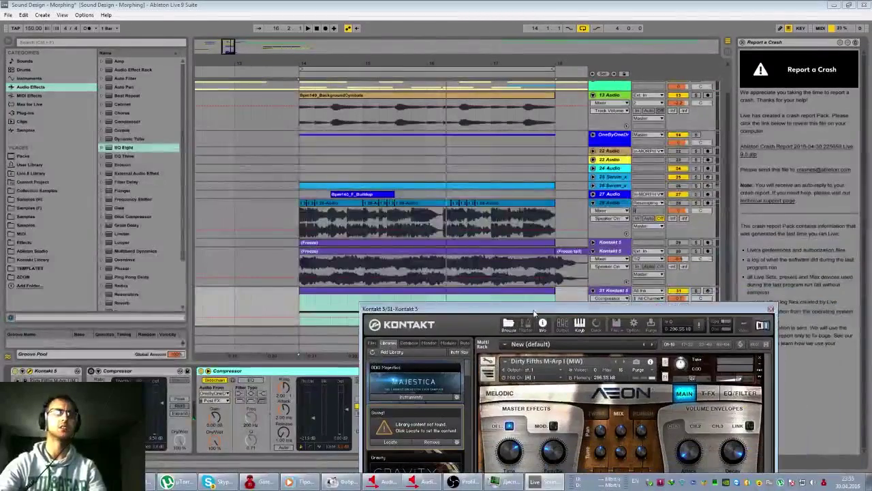
{"action": "key", "text": "space"}
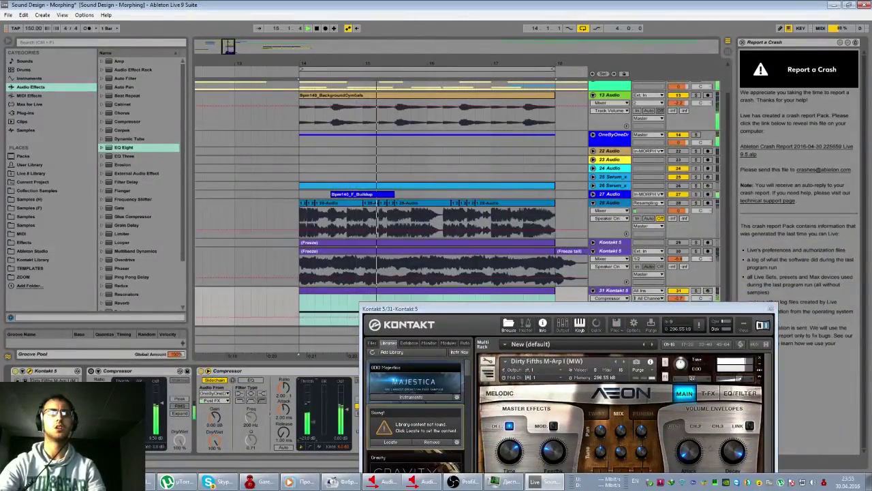
{"action": "left_click_drag", "start_coordinate": [494, 307], "coordinate": [394, 237]}
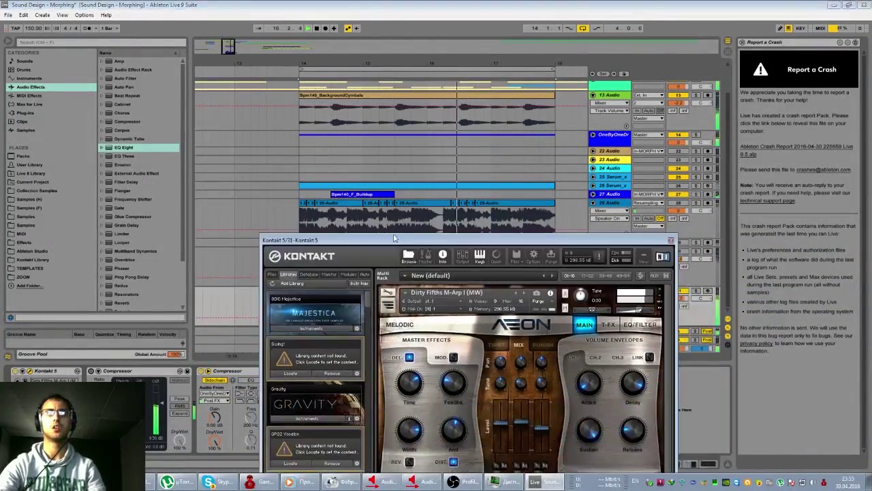
{"action": "key", "text": "space"}
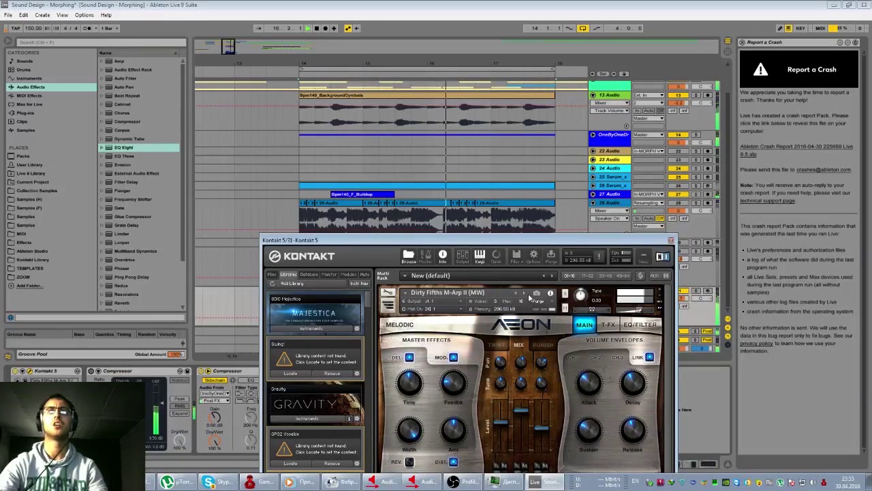
{"action": "left_click_drag", "start_coordinate": [524, 240], "coordinate": [510, 367]}
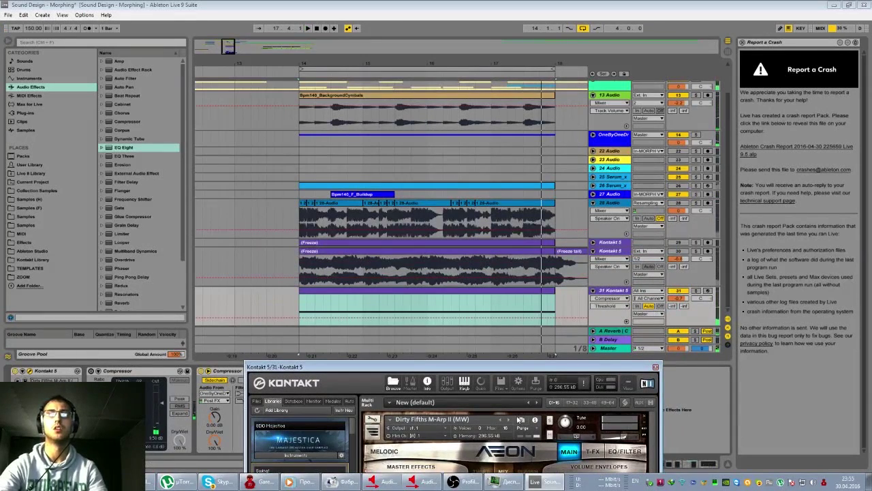
Step: Try the Feeding Back Keys, Formanted Blipper (MW), Fried Green Synth and Hopeful Analog Bells M-Arp presets, soloed and in the mix
{"action": "left_click", "coordinate": [508, 422]}
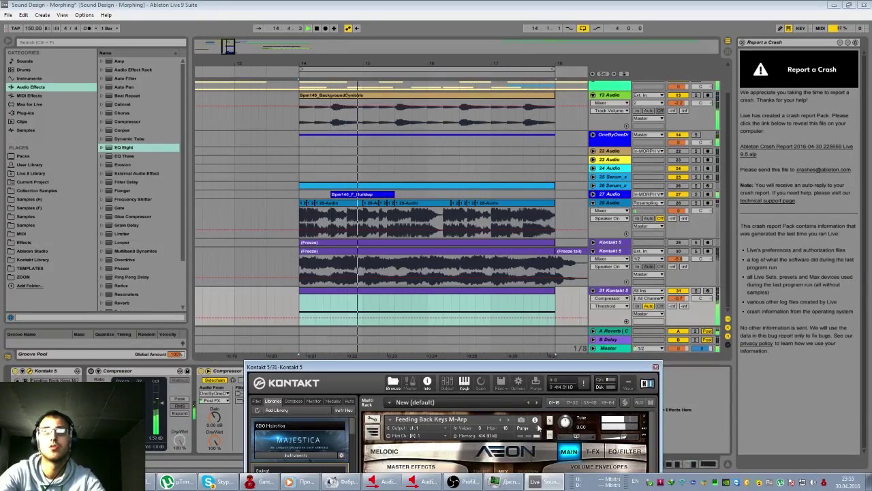
{"action": "left_click", "coordinate": [507, 423]}
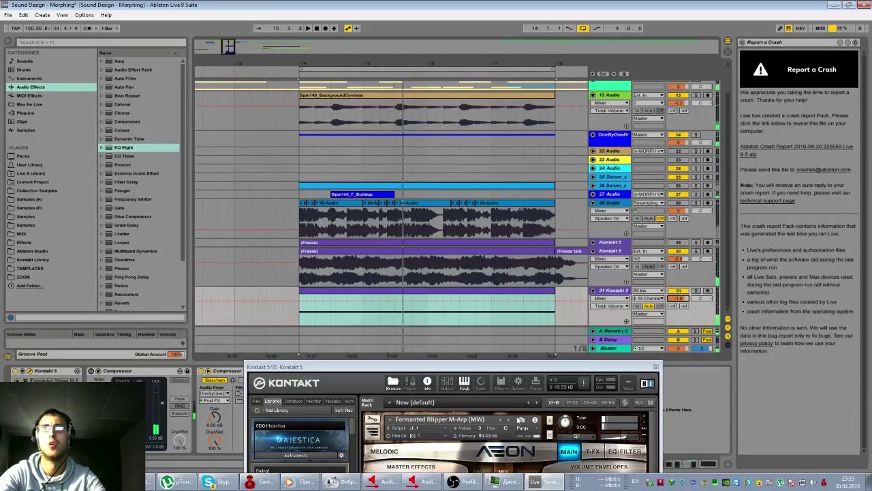
{"action": "left_click", "coordinate": [507, 419]}
{"action": "key", "text": "space"}
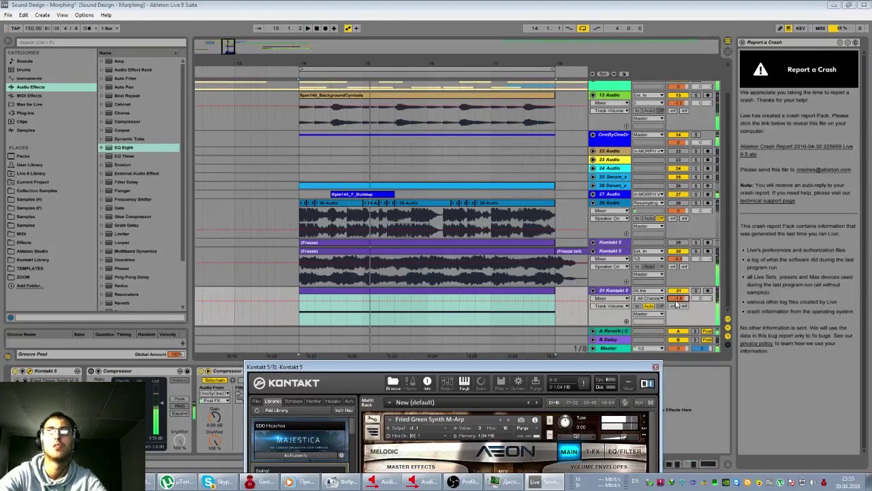
{"action": "key", "text": "space"}
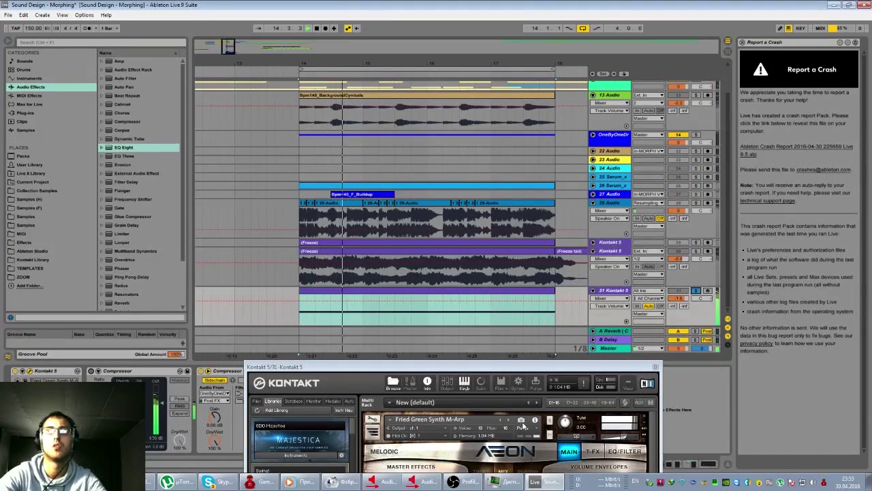
{"action": "left_click", "coordinate": [510, 421]}
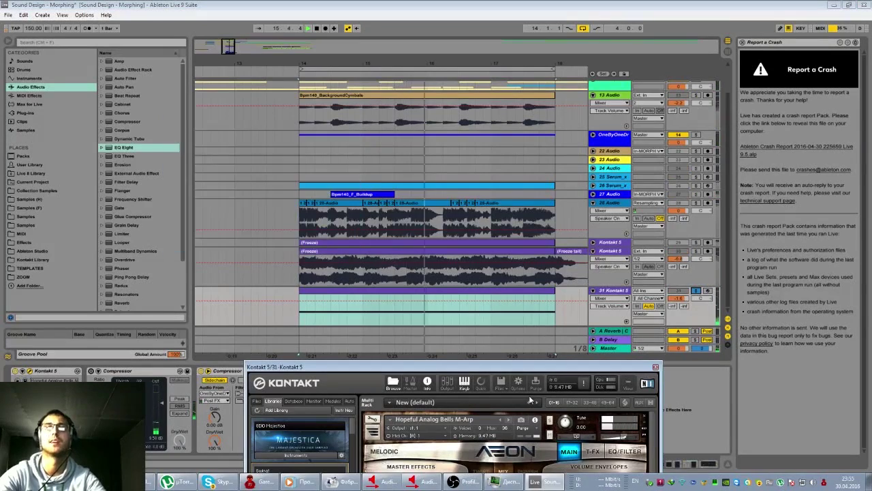
{"action": "key", "text": "space"}
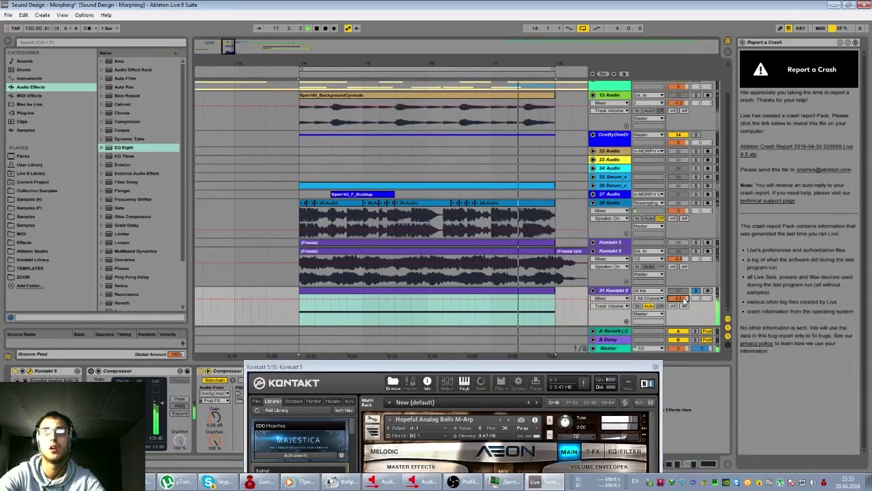
Step: Load the Horning Echoes M-Arp preset on 31 Kontakt 5 and set the EQ Eight low-cut frequency to 212 Hz
{"action": "left_click_drag", "start_coordinate": [522, 372], "coordinate": [544, 206]}
{"action": "left_click", "coordinate": [530, 245]}
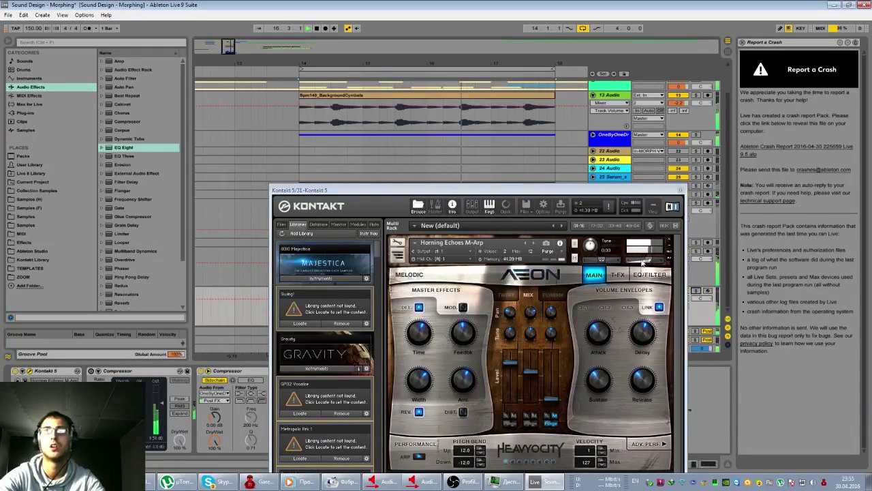
{"action": "left_click_drag", "start_coordinate": [628, 194], "coordinate": [543, 228]}
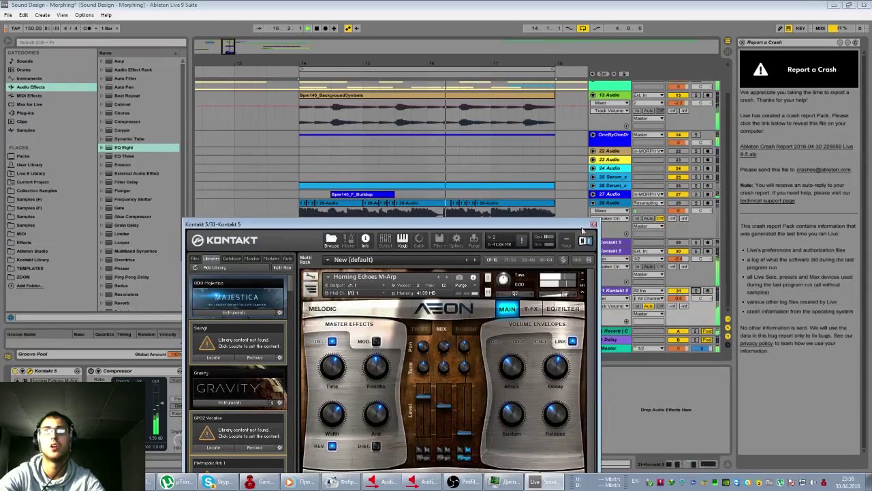
{"action": "left_click", "coordinate": [594, 224]}
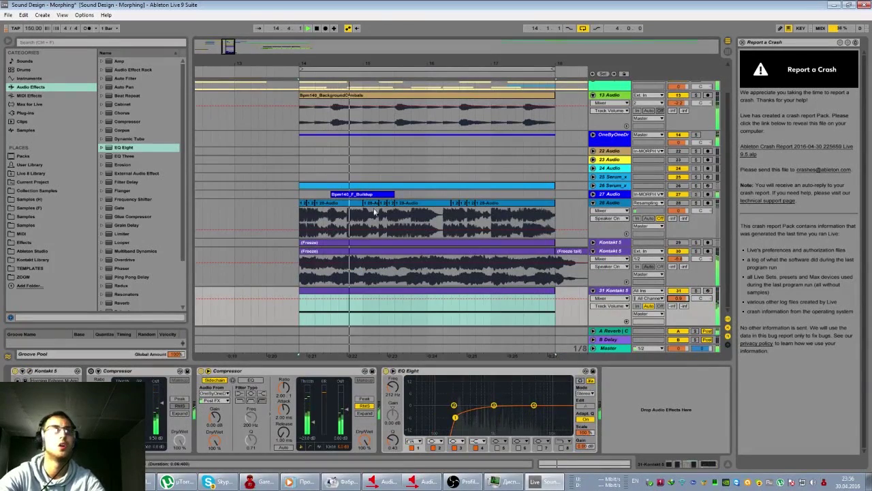
Step: Save the Live set, switch to Open Broadcaster Software to check the running recording, and return to Ableton Live
{"action": "left_click", "coordinate": [9, 14]}
{"action": "left_click", "coordinate": [34, 95]}
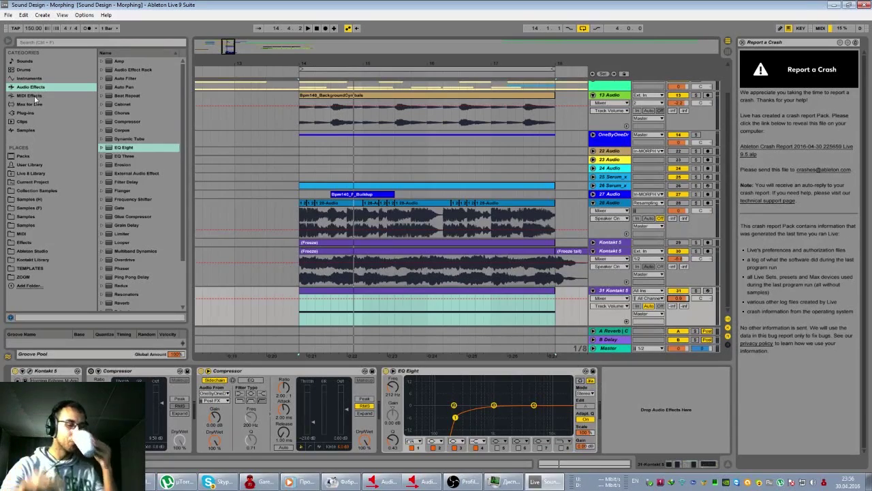
{"action": "left_click", "coordinate": [465, 482]}
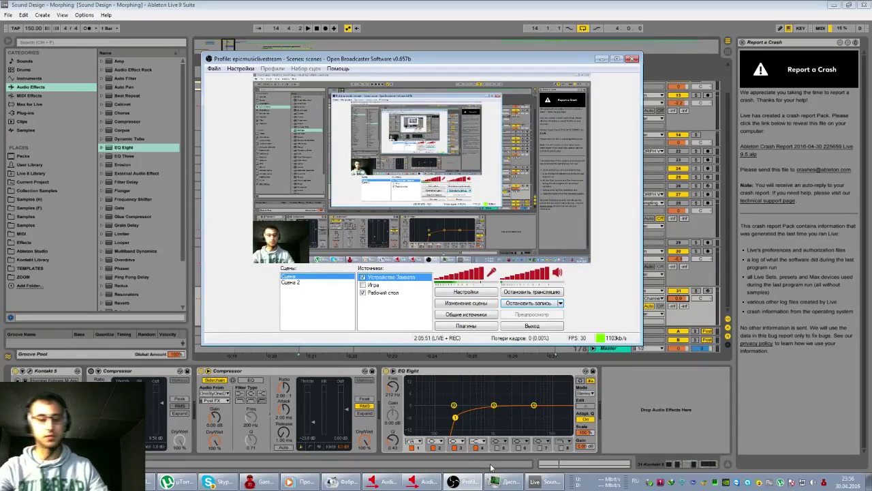
{"action": "left_click", "coordinate": [545, 482]}
Step: Play the full mix and audition the flattened Kontakt 5 track 30 soloed
{"action": "key", "text": "space"}
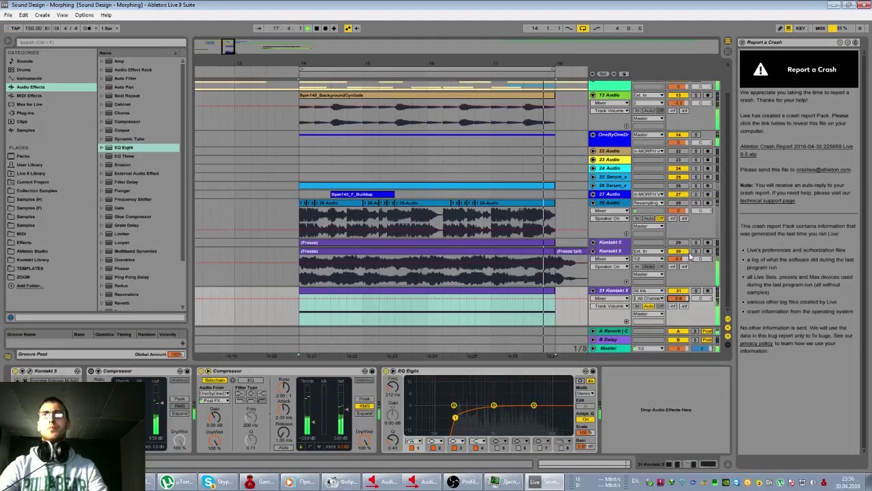
{"action": "left_click", "coordinate": [623, 252]}
{"action": "key", "text": "space"}
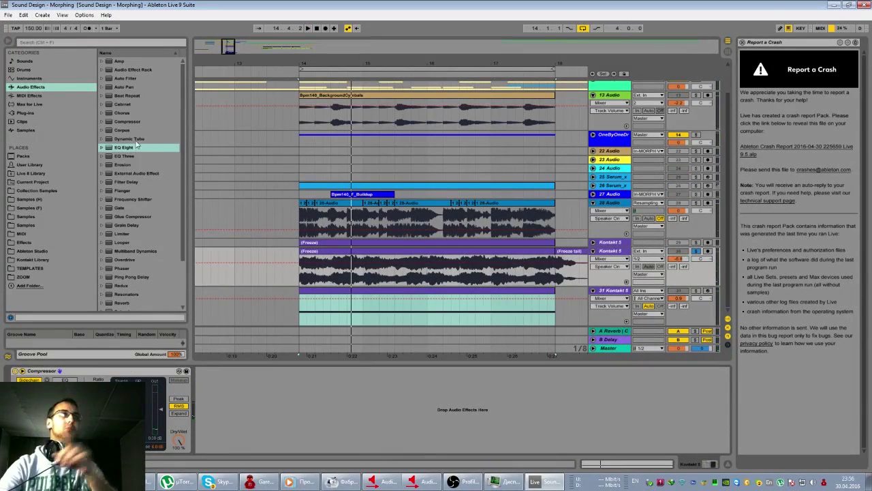
Step: Set the arrangement's fixed grid to 1/32 for editing the flattened Kontakt 5 clip around bar 14.4
{"action": "left_click_drag", "start_coordinate": [220, 43], "coordinate": [330, 196]}
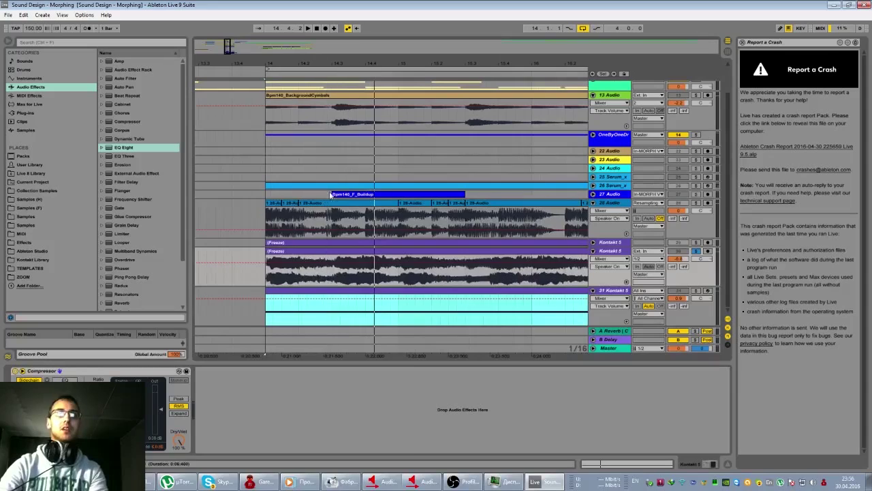
{"action": "right_click", "coordinate": [376, 278]}
{"action": "left_click", "coordinate": [436, 340]}
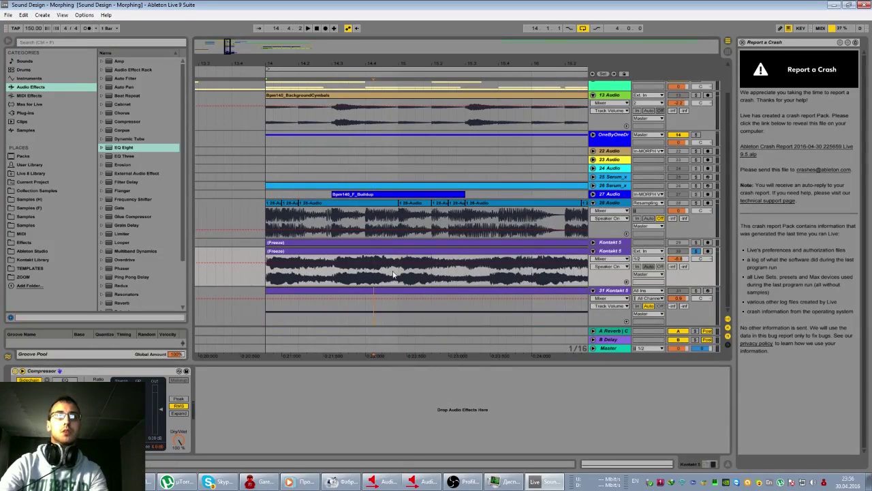
{"action": "right_click", "coordinate": [392, 272]}
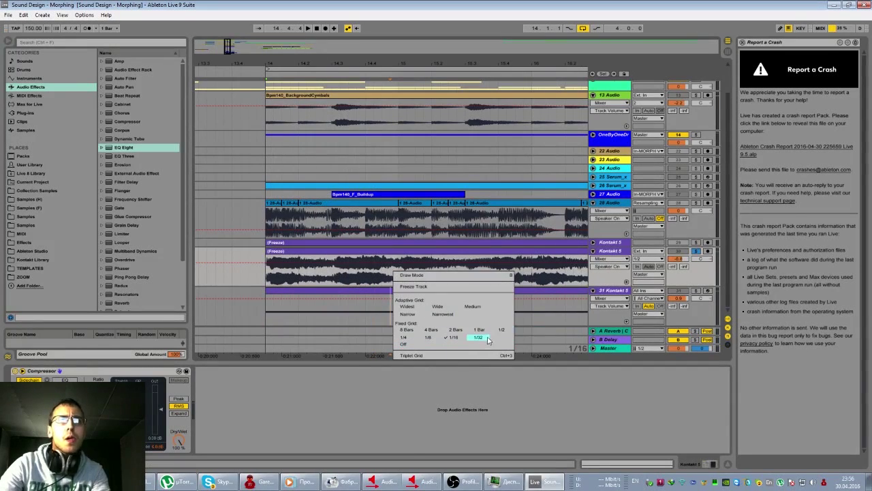
{"action": "left_click", "coordinate": [479, 337]}
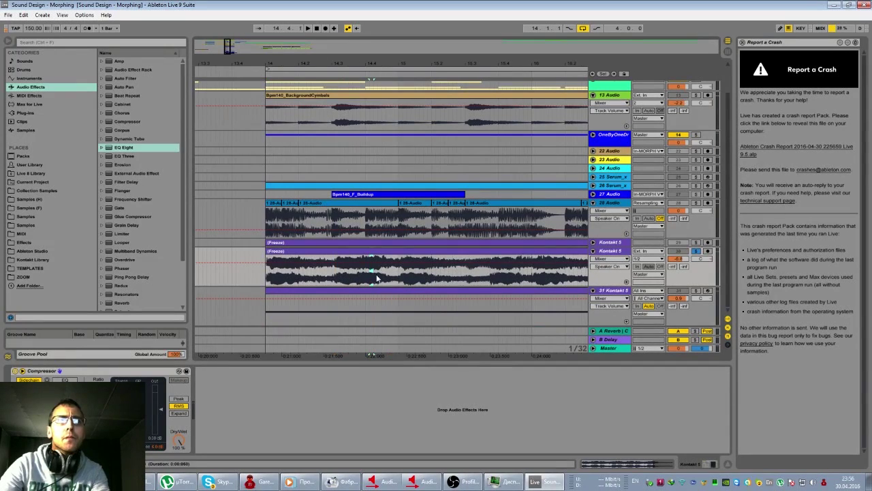
Step: Delete several short 1/32-note slices from the flattened Kontakt 5 clip just after 14.4 for a stutter, and play it back soloed
{"action": "key", "text": "Delete"}
{"action": "left_click_drag", "start_coordinate": [378, 278], "coordinate": [401, 278]}
{"action": "key", "text": "Delete"}
{"action": "left_click", "coordinate": [384, 278]}
{"action": "key", "text": "Delete"}
{"action": "key", "text": "Delete"}
{"action": "key", "text": "space"}
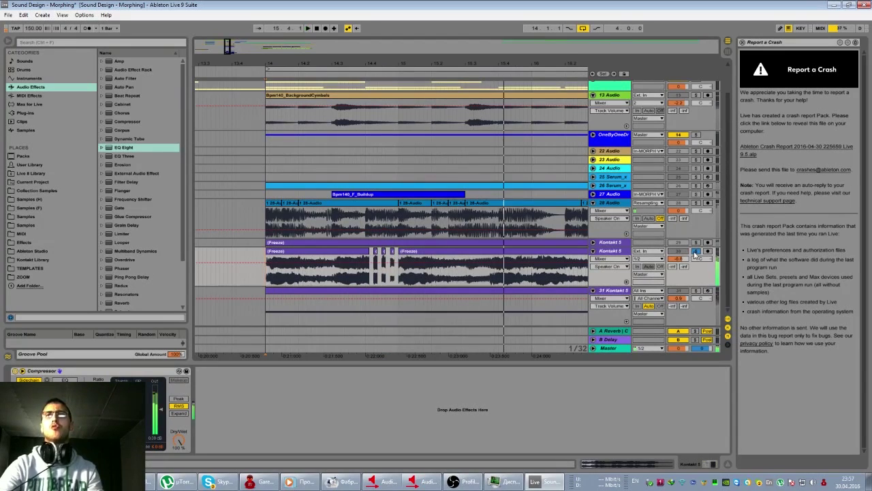
Step: Turn off the solo on the flattened Kontakt 5 track 30 and play the full mix
{"action": "key", "text": "space"}
{"action": "left_click", "coordinate": [695, 253]}
{"action": "key", "text": "space"}
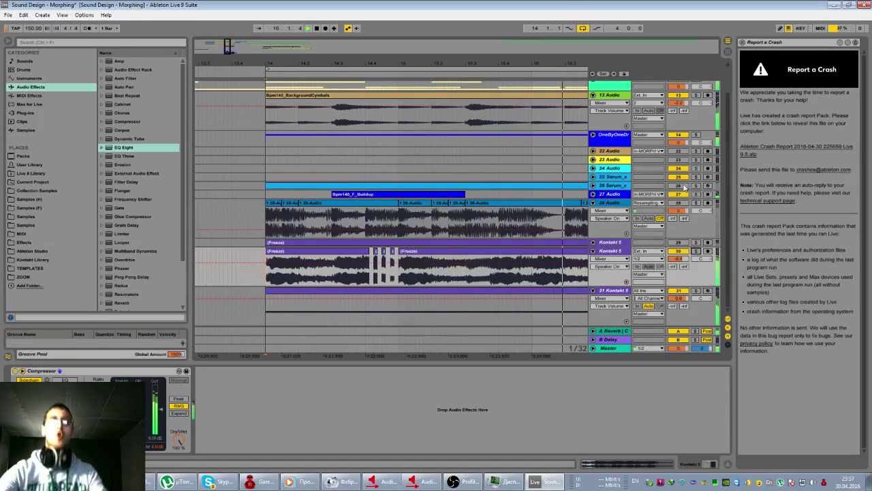
{"action": "left_click_drag", "start_coordinate": [443, 63], "coordinate": [229, 71]}
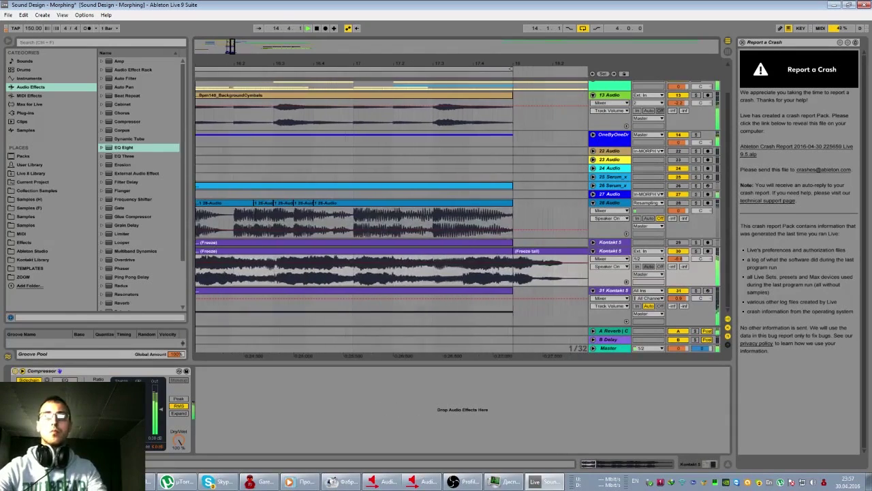
Step: Try a 1/16 fixed grid near the end of the flattened Kontakt 5 clip, and return it to 1/32
{"action": "right_click", "coordinate": [483, 289]}
{"action": "left_click", "coordinate": [546, 360]}
{"action": "right_click", "coordinate": [483, 296]}
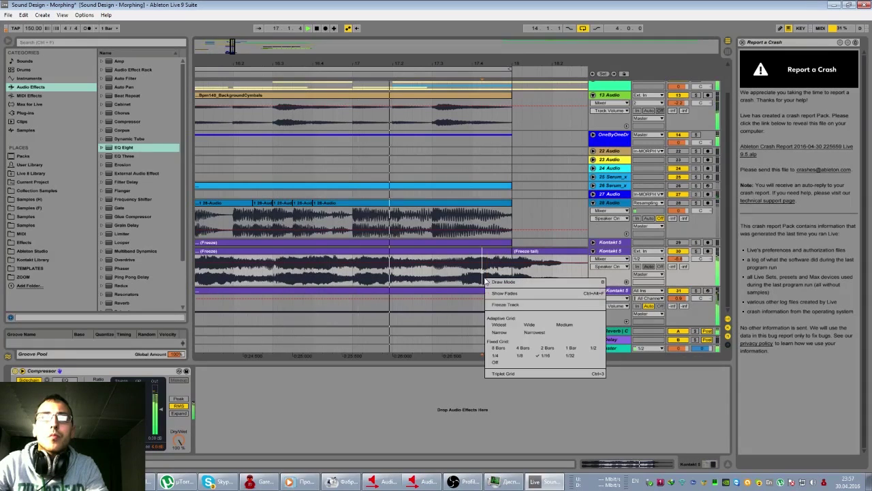
{"action": "left_click", "coordinate": [520, 356]}
{"action": "right_click", "coordinate": [503, 283]}
{"action": "left_click", "coordinate": [567, 359]}
{"action": "right_click", "coordinate": [497, 279]}
{"action": "left_click", "coordinate": [479, 282]}
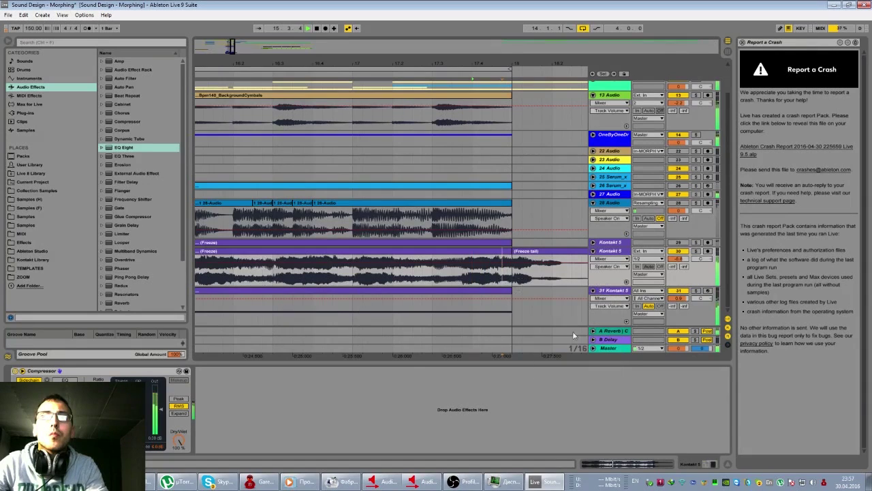
{"action": "right_click", "coordinate": [488, 275]}
{"action": "left_click", "coordinate": [574, 355]}
Step: Delete several 1/32-note slices from the flattened Kontakt 5 clip between 17.3 and just after 17.4
{"action": "left_click_drag", "start_coordinate": [438, 276], "coordinate": [492, 275]}
{"action": "key", "text": "Delete"}
{"action": "key", "text": "Delete"}
{"action": "key", "text": "Delete"}
{"action": "key", "text": "Delete"}
{"action": "key", "text": "Delete"}
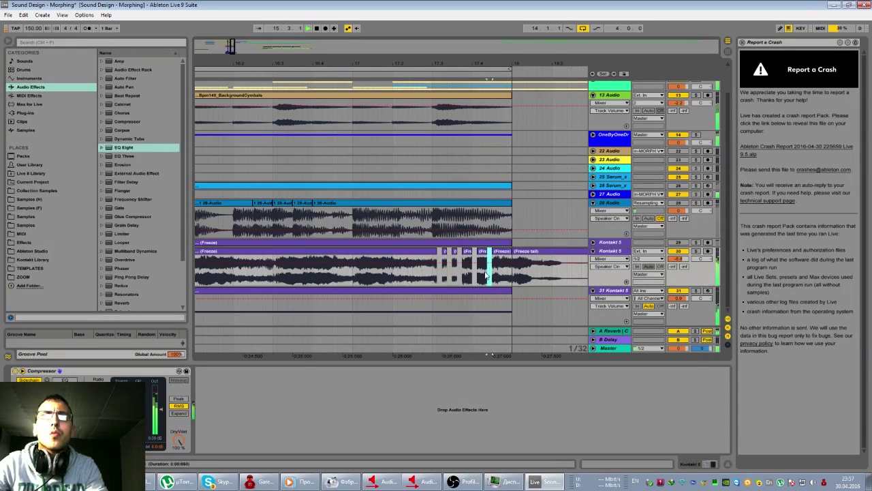
{"action": "left_click", "coordinate": [501, 252]}
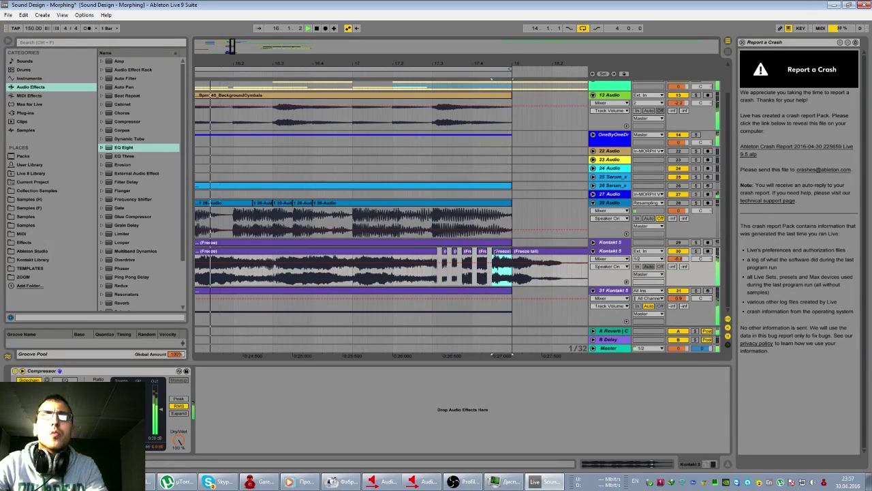
Step: Audition Kontakt 5 track 31 and the flattened Kontakt 5 track 30 soloed, and play the full mix
{"action": "left_click", "coordinate": [695, 291]}
{"action": "left_click", "coordinate": [481, 251]}
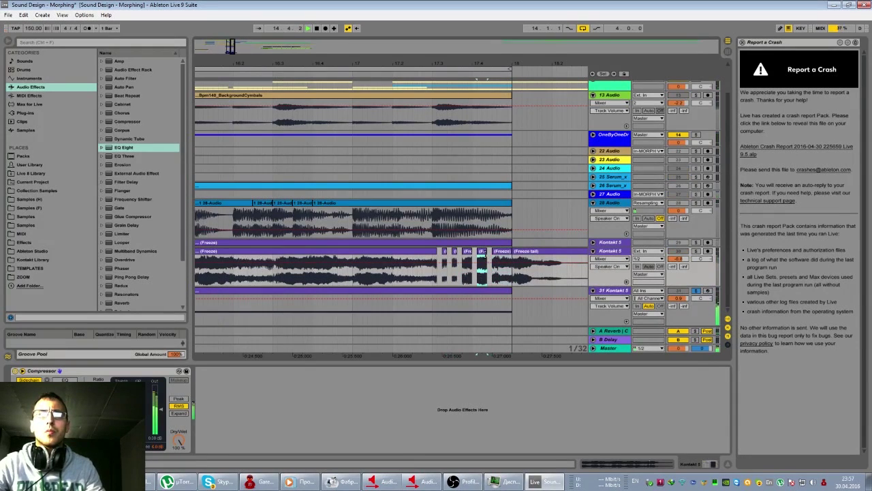
{"action": "left_click", "coordinate": [418, 265]}
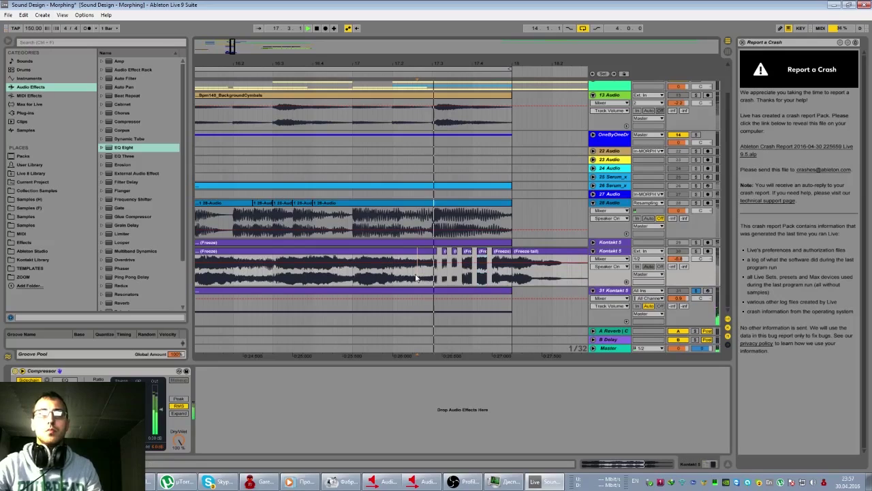
{"action": "left_click", "coordinate": [696, 251]}
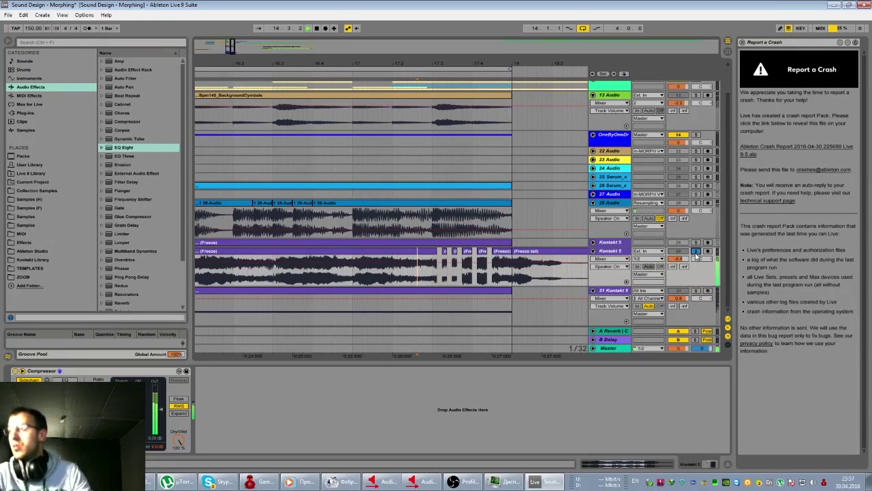
{"action": "left_click", "coordinate": [695, 251]}
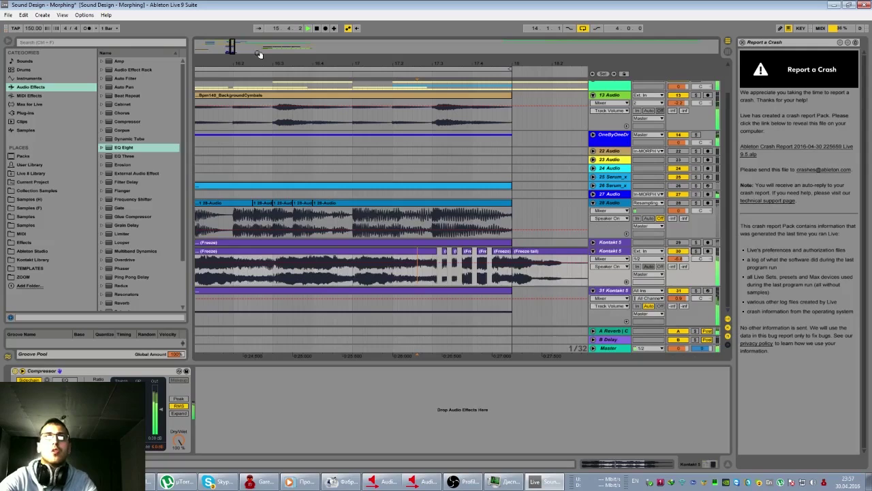
{"action": "left_click_drag", "start_coordinate": [234, 47], "coordinate": [231, 40]}
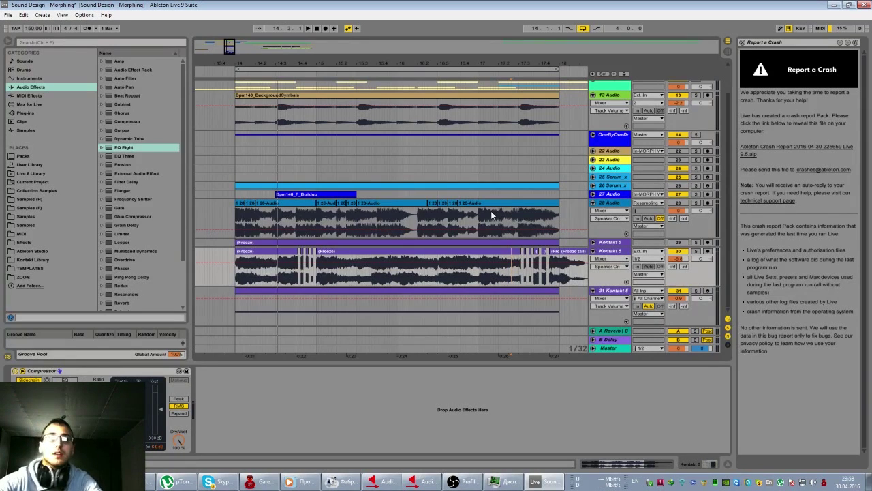
{"action": "key", "text": "space"}
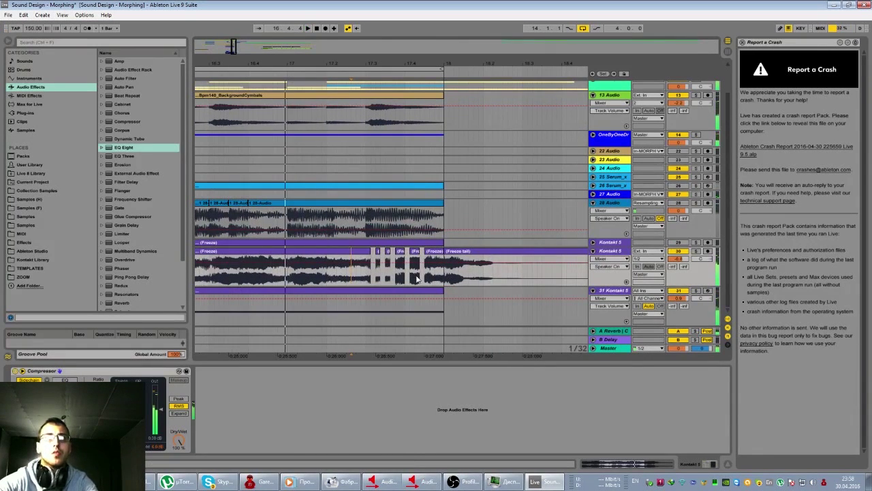
Step: Delete further 1/32-note slices from the flattened Kontakt 5 clip for an even stutter from 17.3 towards bar 18, and play it back
{"action": "left_click", "coordinate": [404, 257]}
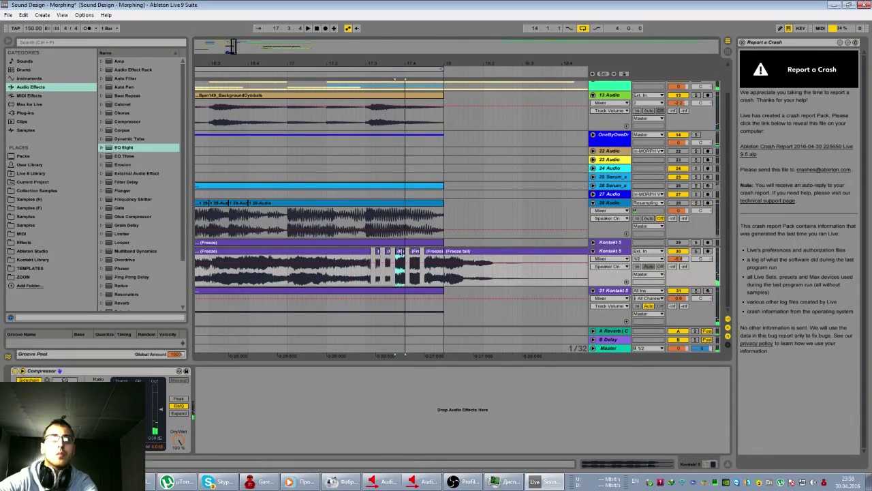
{"action": "left_click", "coordinate": [414, 257]}
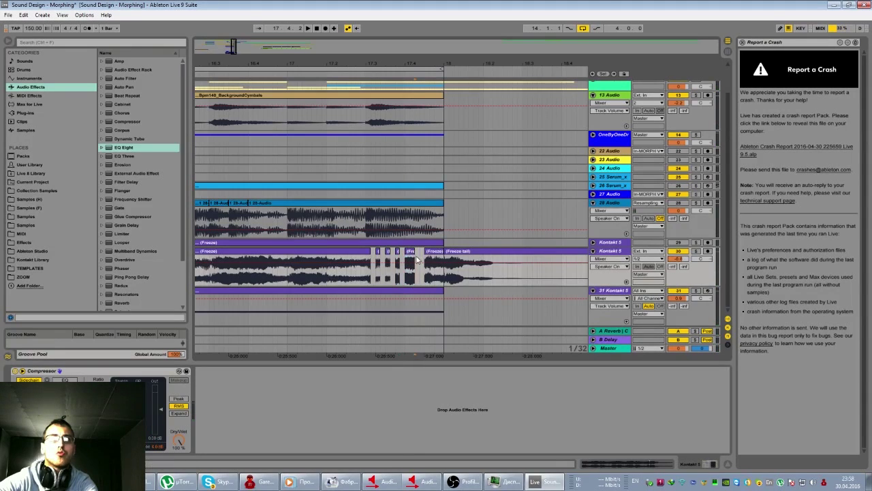
{"action": "key", "text": "Delete"}
{"action": "mouse_move", "coordinate": [425, 251]}
{"action": "left_mouse_down"}
{"action": "mouse_move", "coordinate": [410, 253]}
{"action": "mouse_move", "coordinate": [414, 260]}
{"action": "left_mouse_up"}
{"action": "key", "text": "Delete"}
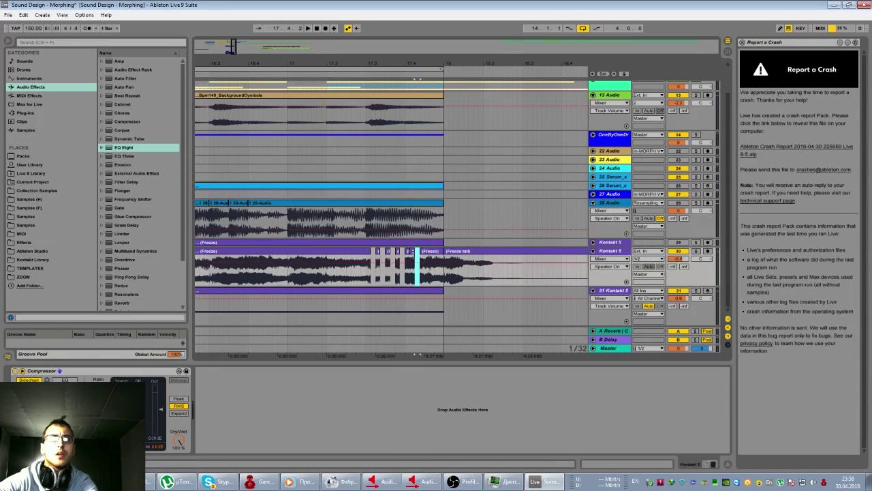
{"action": "left_click", "coordinate": [423, 254]}
{"action": "left_click", "coordinate": [425, 261]}
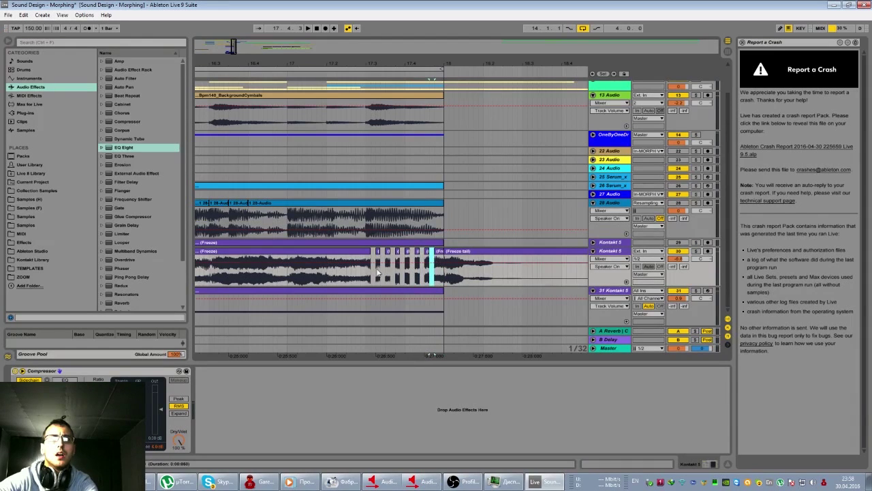
{"action": "key", "text": "space"}
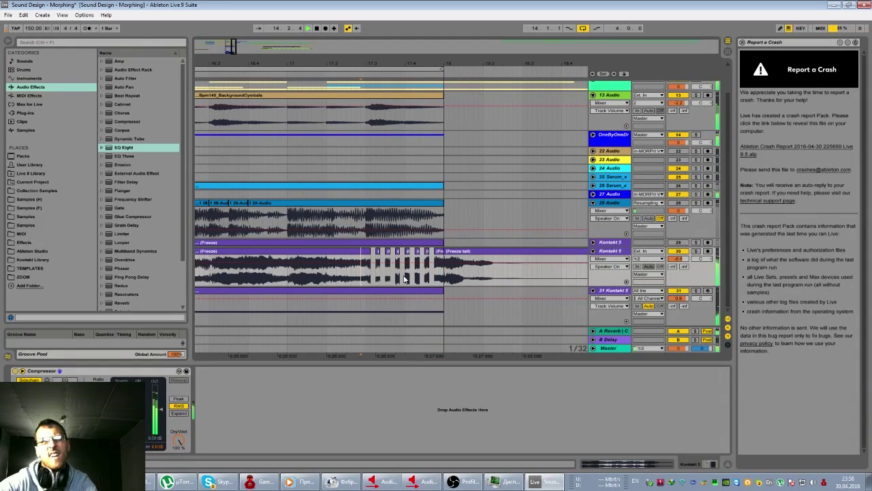
{"action": "left_click", "coordinate": [441, 273]}
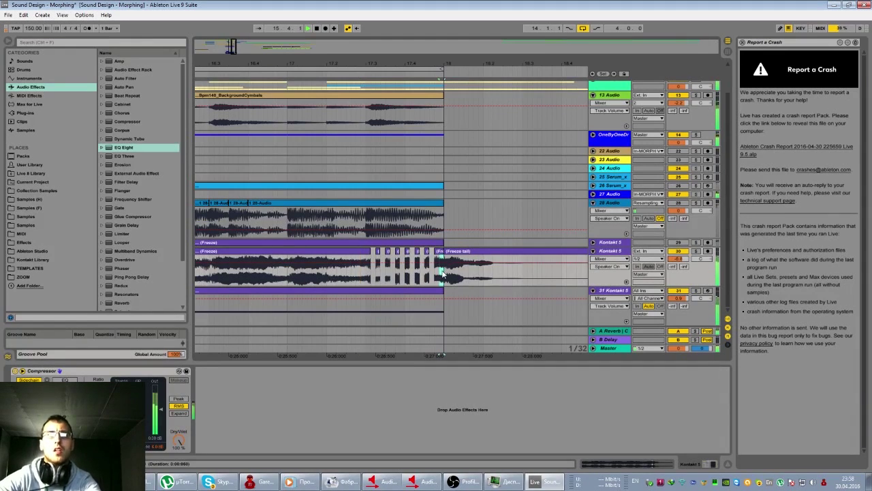
Step: Pan the flattened Kontakt 5 track 30 to 3R and Kontakt 5 track 31 to 11L
{"action": "left_click_drag", "start_coordinate": [236, 48], "coordinate": [236, 42]}
{"action": "left_click_drag", "start_coordinate": [701, 259], "coordinate": [701, 248]}
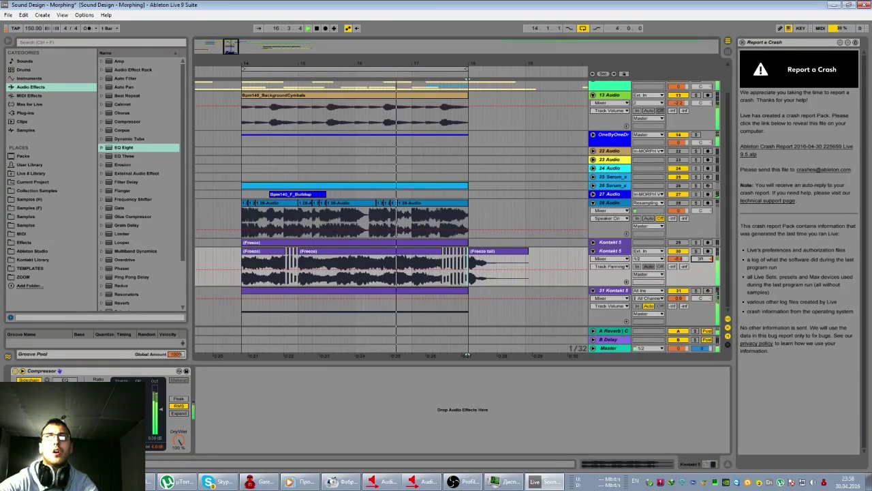
{"action": "left_click", "coordinate": [696, 291]}
{"action": "left_click_drag", "start_coordinate": [701, 299], "coordinate": [701, 306]}
Step: Load the Hybrid Hipstepper G-Arp (MW) preset in track 31's Kontakt 5, audition it in the mix, and close the plug-in
{"action": "left_click", "coordinate": [615, 291]}
{"action": "key", "text": "space"}
{"action": "left_click", "coordinate": [29, 370]}
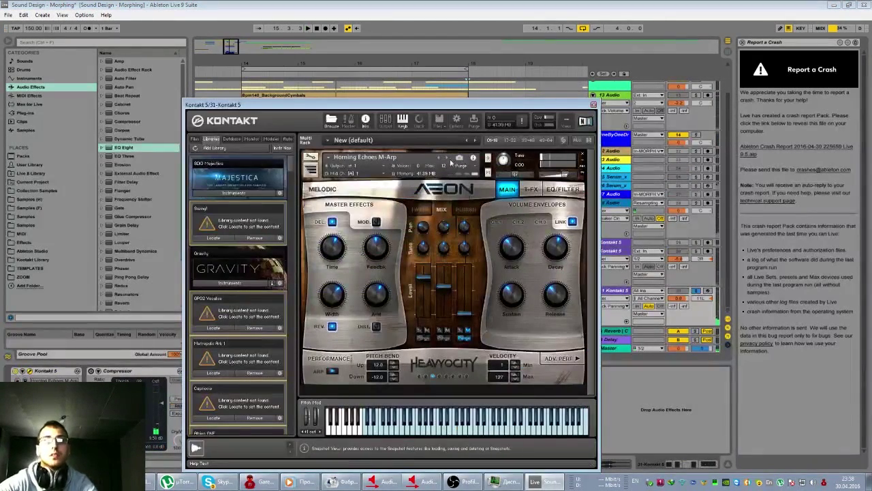
{"action": "key", "text": "space"}
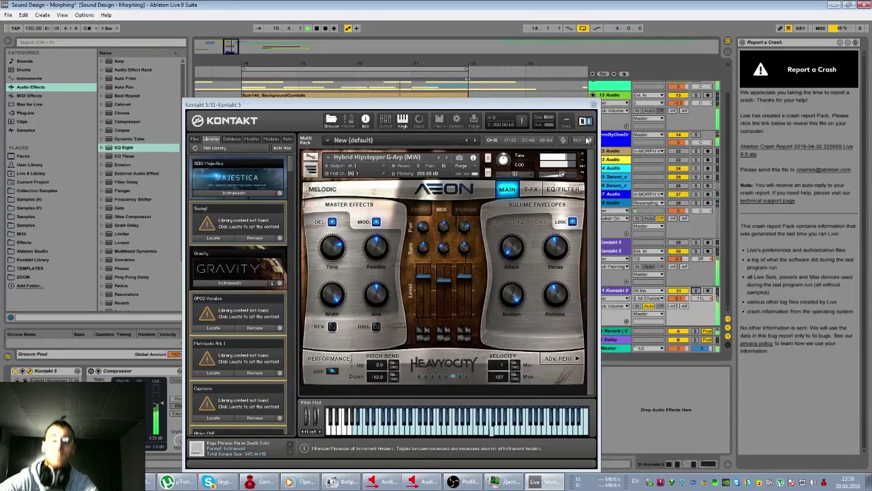
{"action": "left_click_drag", "start_coordinate": [584, 109], "coordinate": [574, 138]}
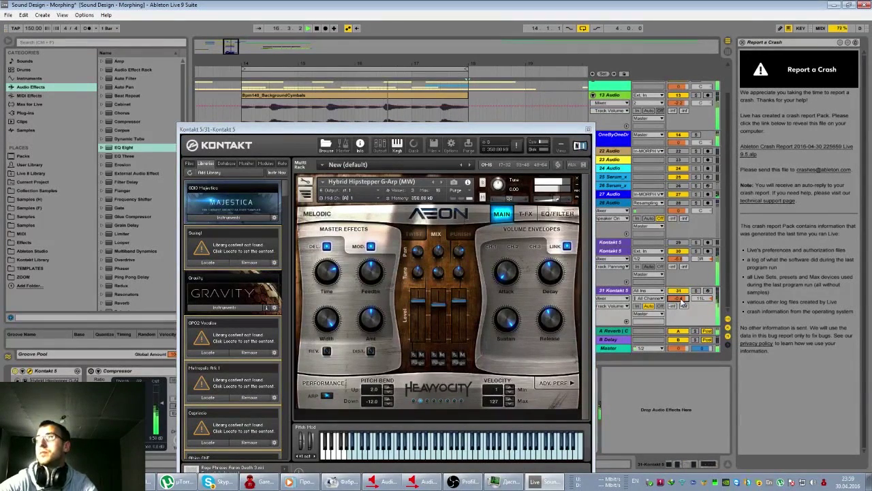
{"action": "left_click", "coordinate": [589, 130]}
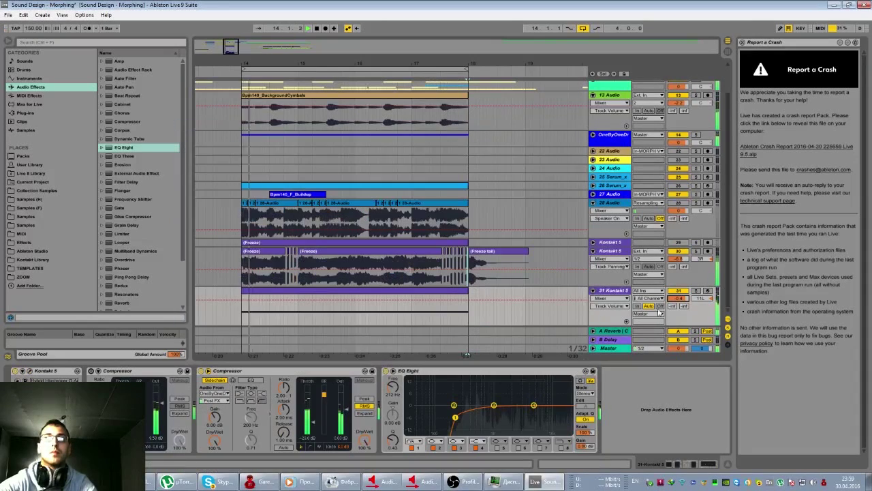
Step: Raise the low-cut frequency in Kontakt 5 track 31's EQ Eight, comparing the sound soloed and in the full mix
{"action": "left_click", "coordinate": [696, 291]}
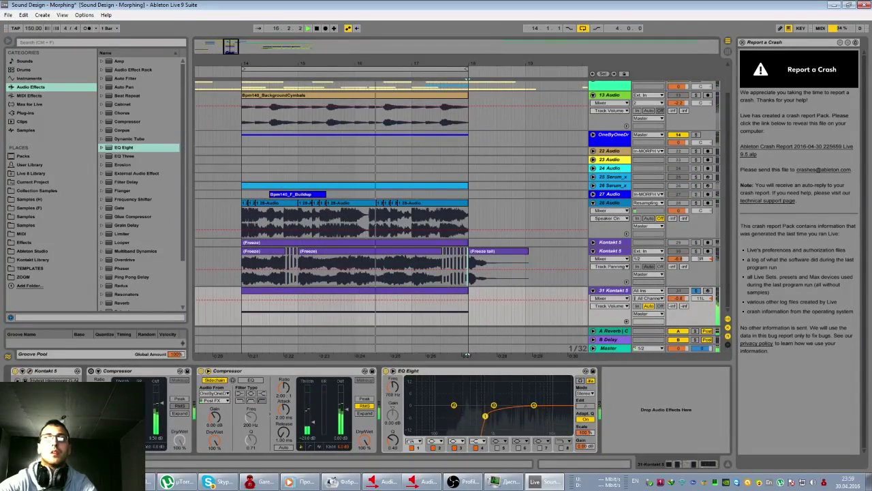
{"action": "left_click", "coordinate": [697, 291]}
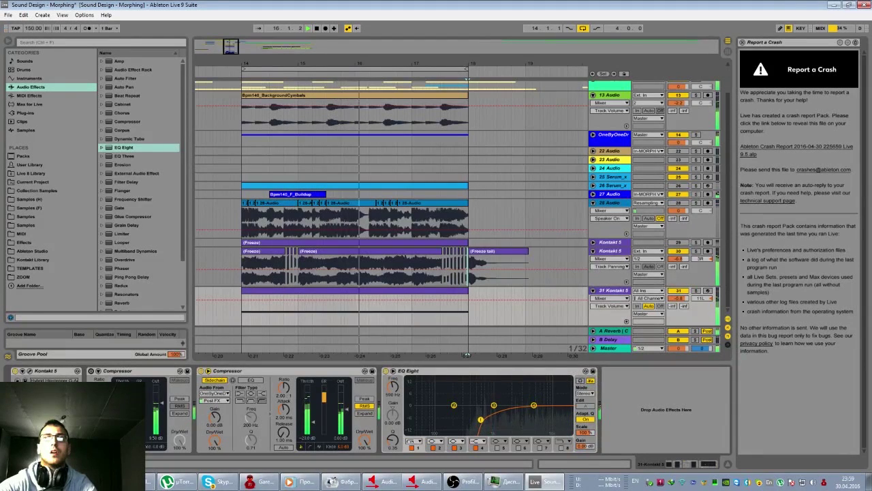
{"action": "left_click", "coordinate": [318, 68]}
{"action": "key", "text": "space"}
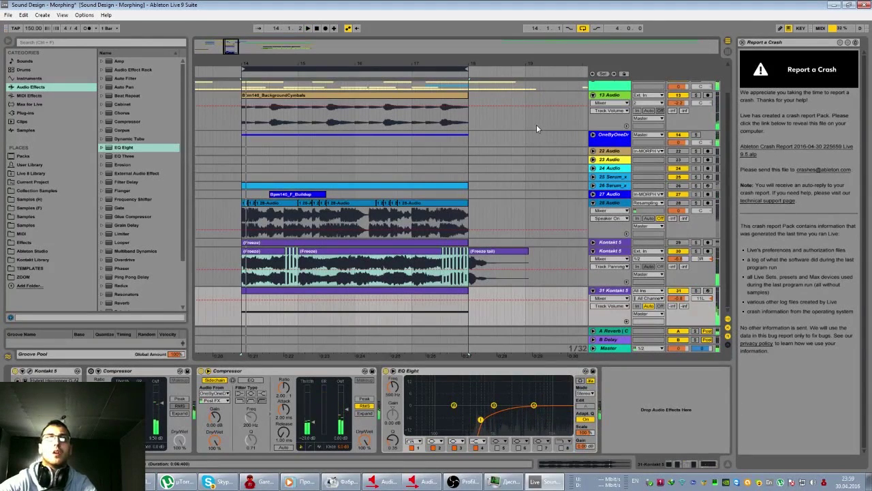
Step: Copy the 28-Audio clips spanning bars 14 to 18 to bar 10 on the same track
{"action": "left_click", "coordinate": [469, 215]}
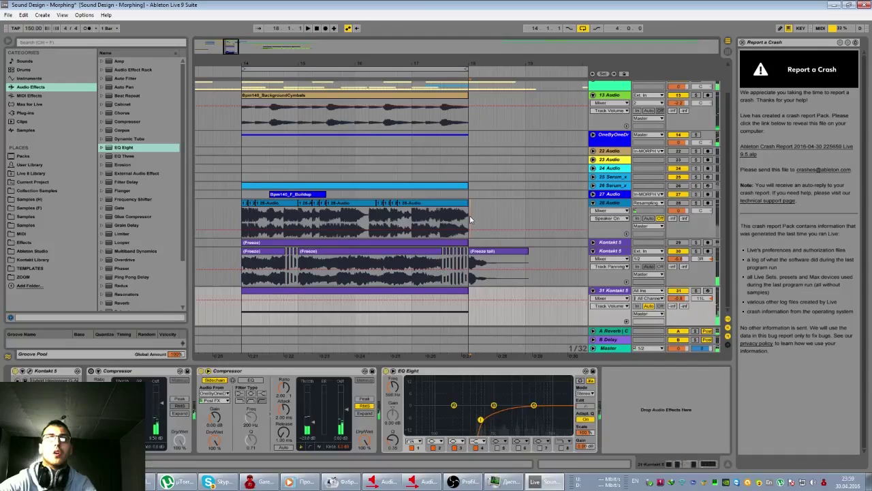
{"action": "left_click_drag", "start_coordinate": [469, 218], "coordinate": [244, 205]}
{"action": "left_click", "coordinate": [491, 210]}
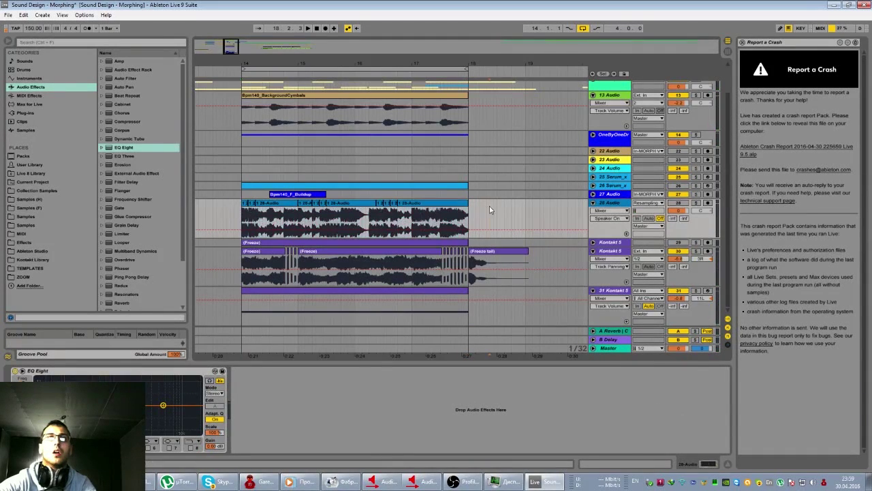
{"action": "left_click", "coordinate": [467, 217]}
{"action": "left_click_drag", "start_coordinate": [469, 217], "coordinate": [247, 212]}
{"action": "left_click_drag", "start_coordinate": [234, 50], "coordinate": [235, 32]}
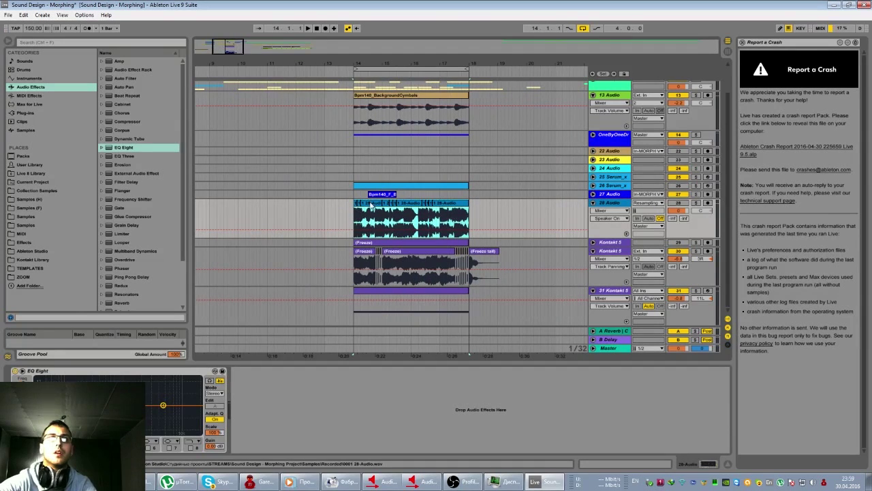
{"action": "left_click_drag", "start_coordinate": [371, 204], "coordinate": [258, 214]}
Step: Unfold 4 Group and move the 3 5-Audio clip at bar 10 on the 12 Audio track to the start of the arrangement
{"action": "scroll", "coordinate": [322, 173], "scroll_direction": "up", "scroll_amount": 2}
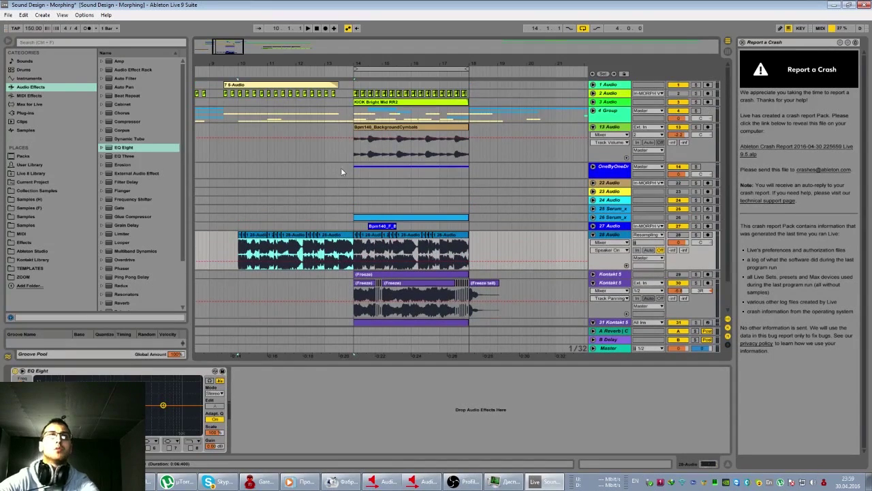
{"action": "left_click", "coordinate": [593, 110]}
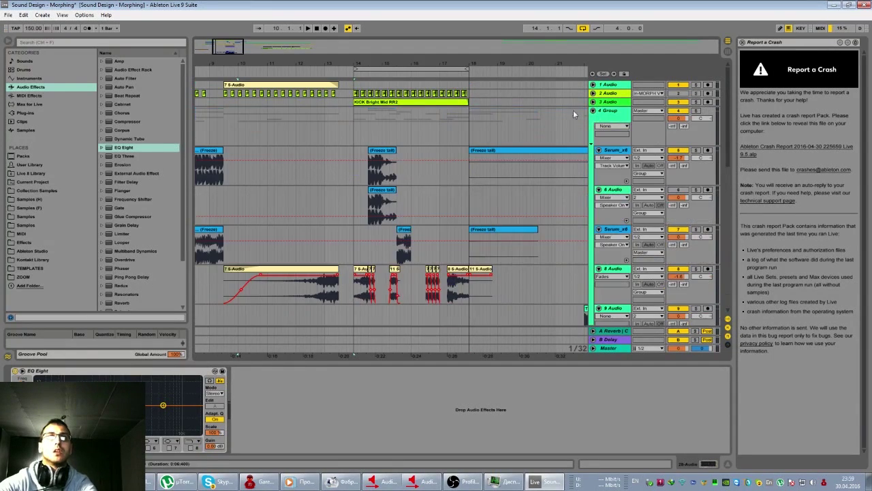
{"action": "scroll", "coordinate": [367, 219], "scroll_direction": "down", "scroll_amount": 1}
{"action": "scroll", "coordinate": [341, 215], "scroll_direction": "down", "scroll_amount": 4}
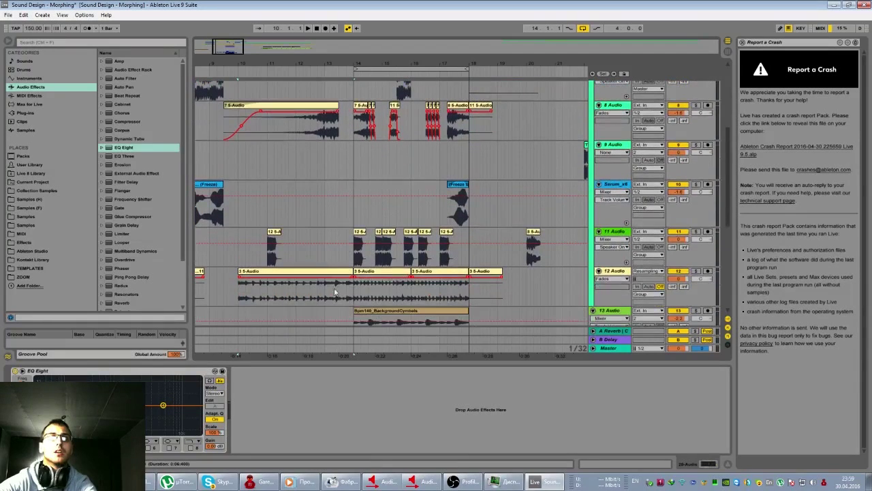
{"action": "left_click_drag", "start_coordinate": [342, 278], "coordinate": [238, 284]}
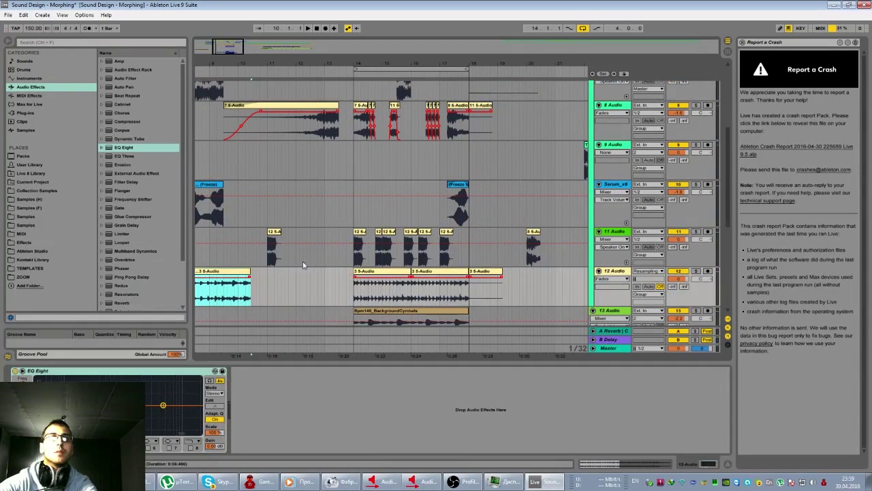
{"action": "left_click_drag", "start_coordinate": [325, 63], "coordinate": [325, 41]}
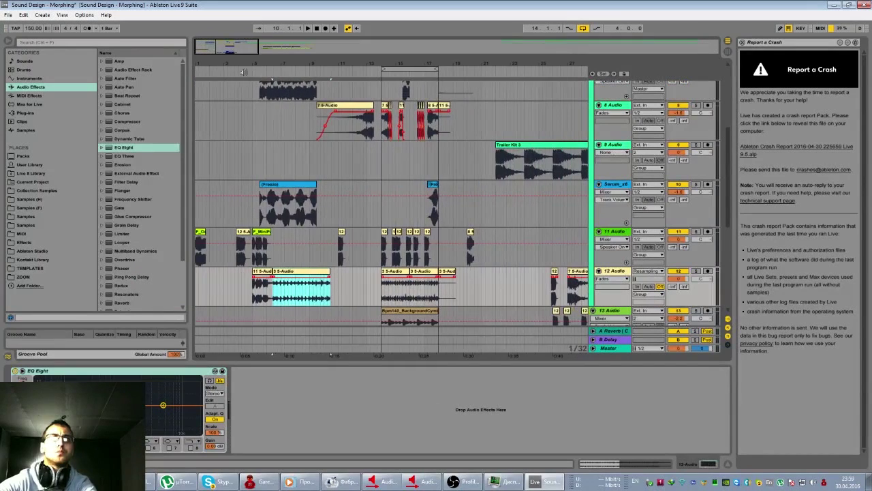
{"action": "left_click_drag", "start_coordinate": [302, 273], "coordinate": [224, 274]}
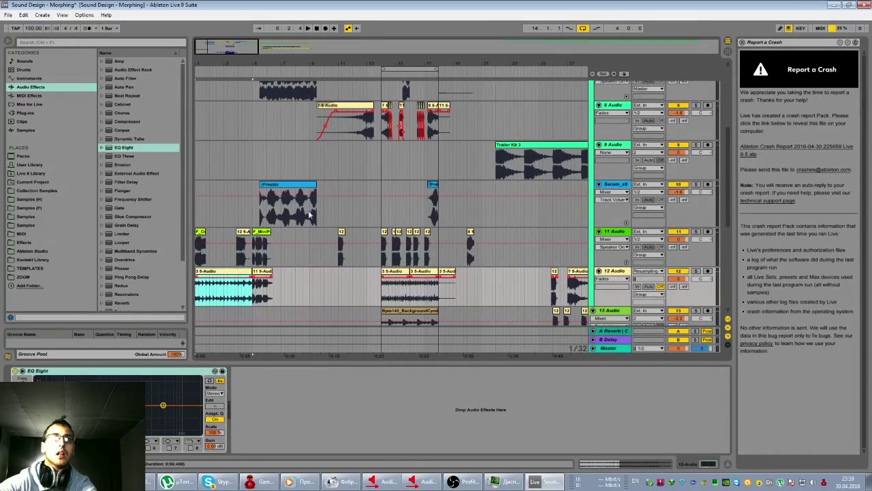
Step: Move the 7 8-Audio clip, track 10's first Freeze clip and the 11 Audio clip at bar 11 to the arrangement's opening bars
{"action": "left_click_drag", "start_coordinate": [353, 108], "coordinate": [239, 109]}
{"action": "left_click_drag", "start_coordinate": [289, 184], "coordinate": [225, 184]}
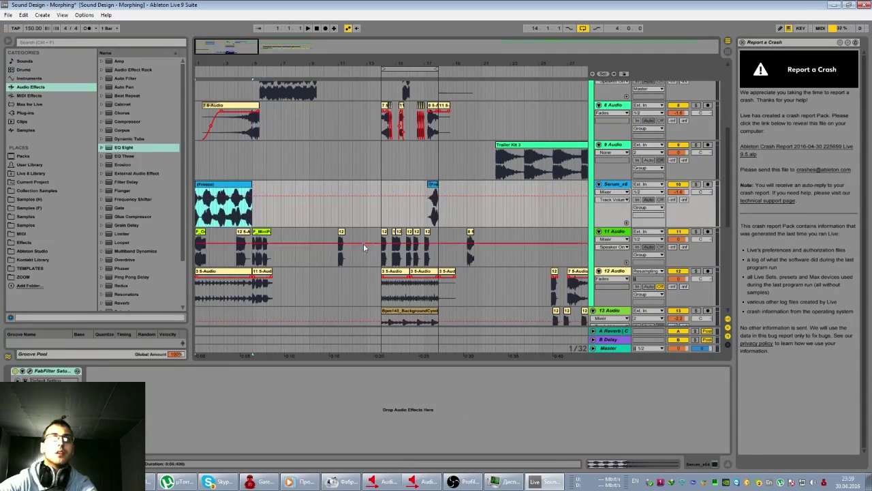
{"action": "left_click", "coordinate": [341, 237]}
{"action": "left_click_drag", "start_coordinate": [341, 237], "coordinate": [214, 238]}
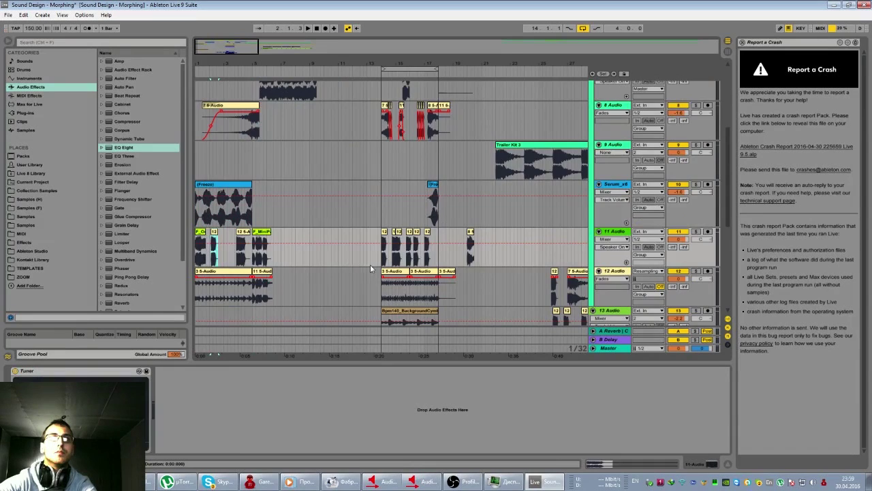
Step: Delete the original 28-Audio clips from bar 14 onward and play the arrangement from just before the remaining copy
{"action": "scroll", "coordinate": [369, 259], "scroll_direction": "down", "scroll_amount": 5}
{"action": "left_click_drag", "start_coordinate": [446, 260], "coordinate": [386, 263]}
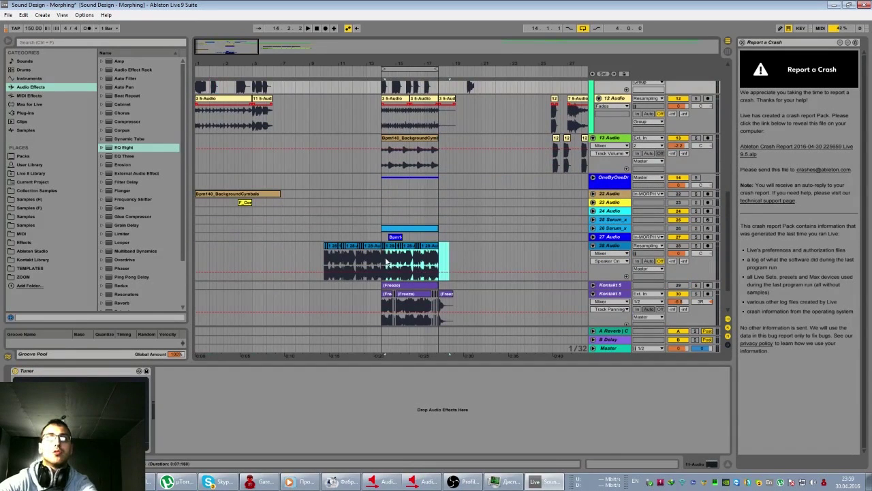
{"action": "key", "text": "Delete"}
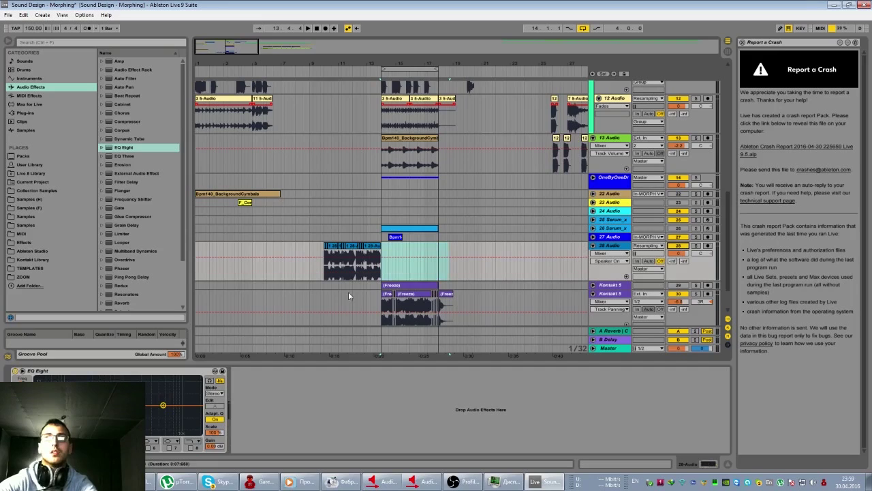
{"action": "left_click", "coordinate": [321, 271]}
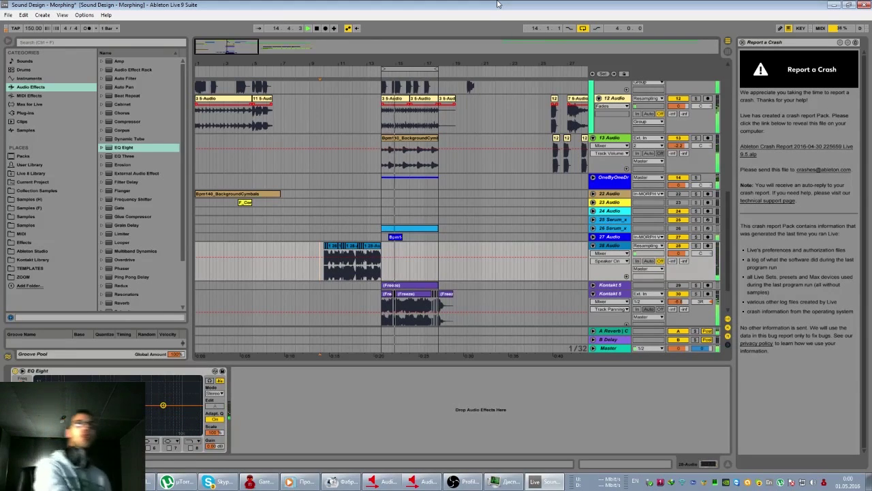
Step: Add EQ Eight to Kontakt 5 track 30 and set its first band to a low cut at about 75 Hz
{"action": "scroll", "coordinate": [457, 204], "scroll_direction": "down", "scroll_amount": 2}
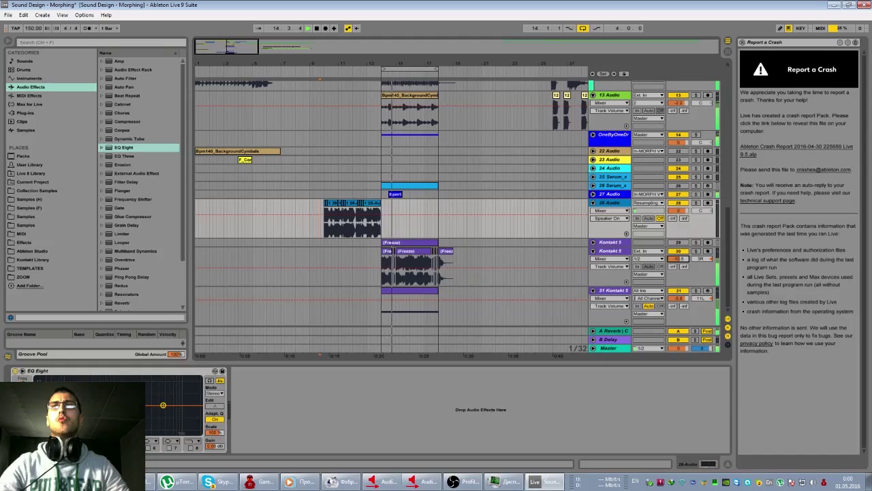
{"action": "left_click", "coordinate": [613, 252]}
{"action": "left_click_drag", "start_coordinate": [136, 154], "coordinate": [249, 377]}
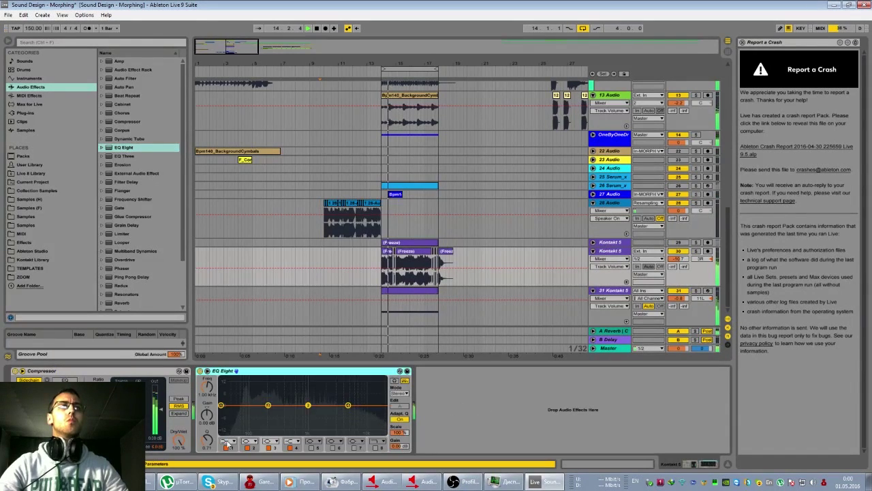
{"action": "left_click", "coordinate": [229, 442]}
{"action": "left_click", "coordinate": [228, 387]}
{"action": "left_click_drag", "start_coordinate": [221, 411], "coordinate": [245, 417]}
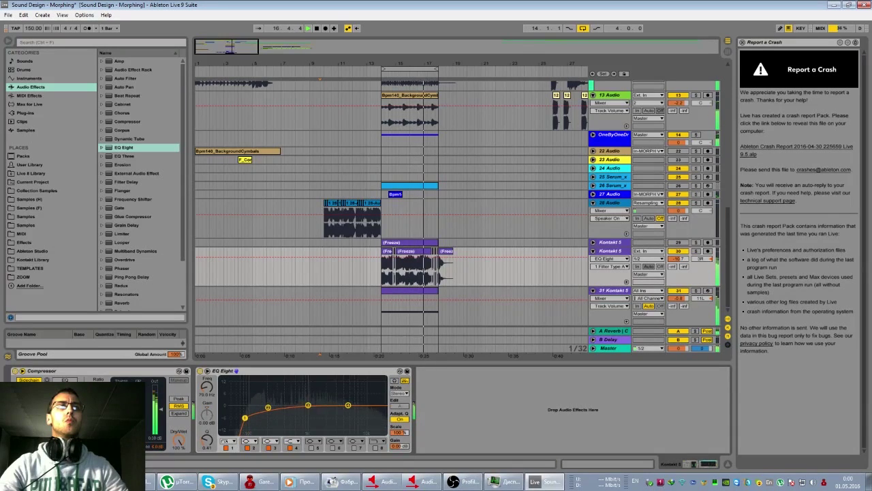
Step: Duplicate Kontakt 5 track 31, solo the copy during loop playback, and open its Kontakt 5 plug-in
{"action": "right_click", "coordinate": [617, 291]}
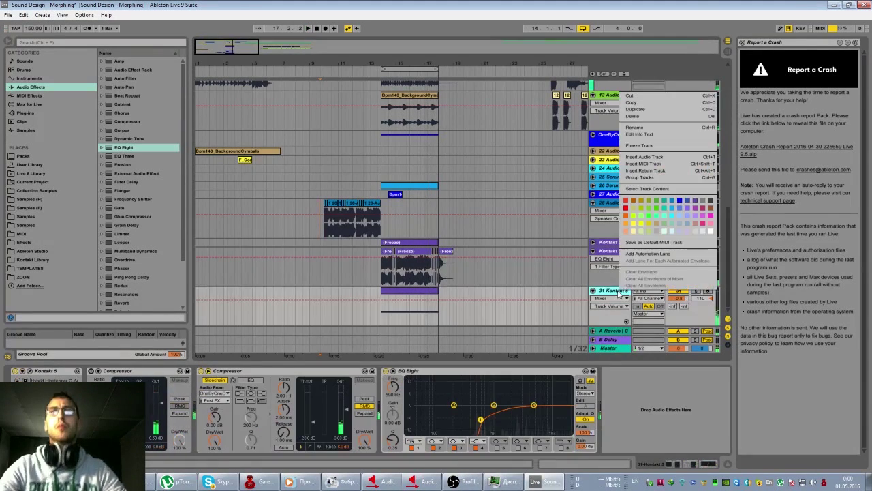
{"action": "left_click", "coordinate": [635, 109]}
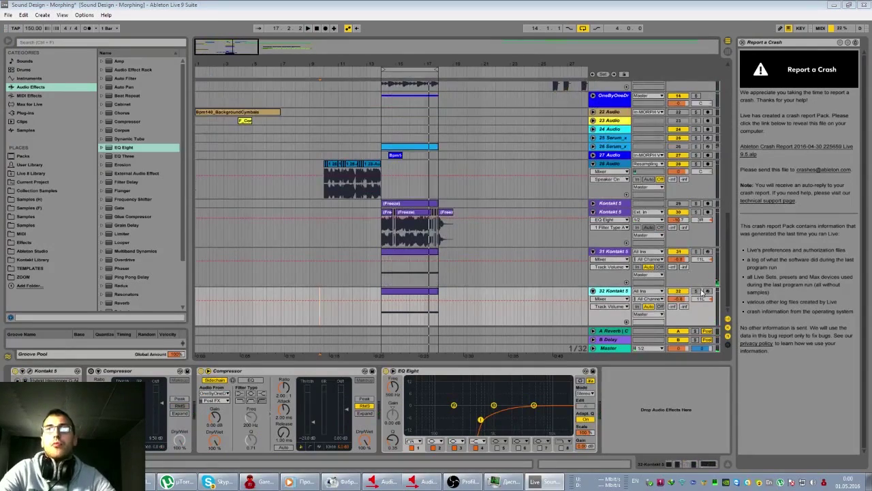
{"action": "left_click", "coordinate": [412, 304]}
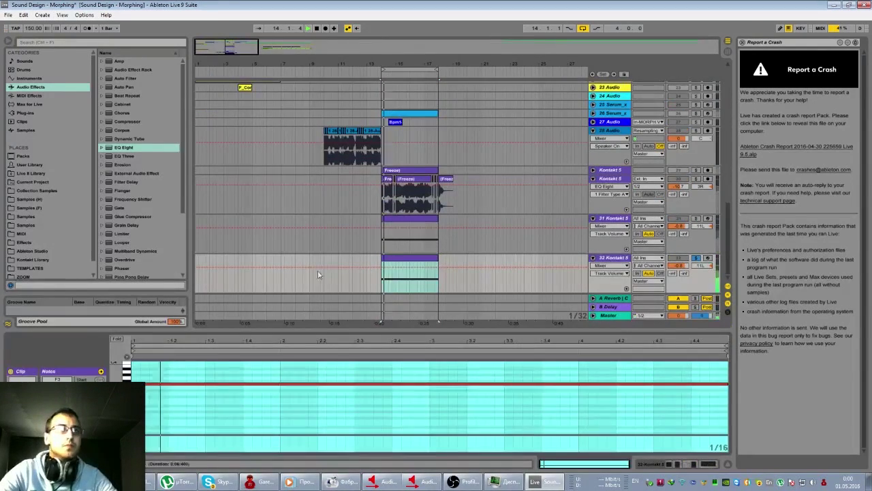
{"action": "left_click", "coordinate": [603, 261]}
{"action": "scroll", "coordinate": [366, 274], "scroll_direction": "up", "scroll_amount": 2}
{"action": "left_click", "coordinate": [30, 372]}
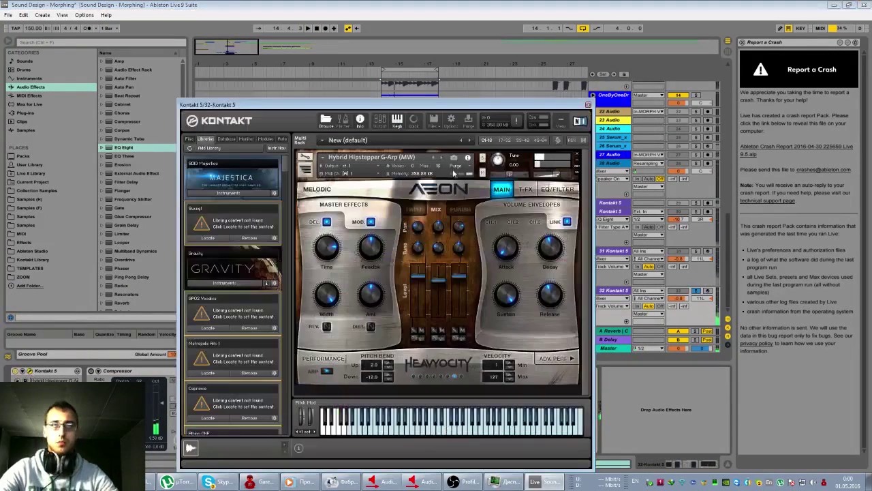
Step: Audition successive AEON arp presets on track 32, load Node Pulses Falling M-Arp, check it in the full mix, and close the plug-in
{"action": "left_click", "coordinate": [442, 159]}
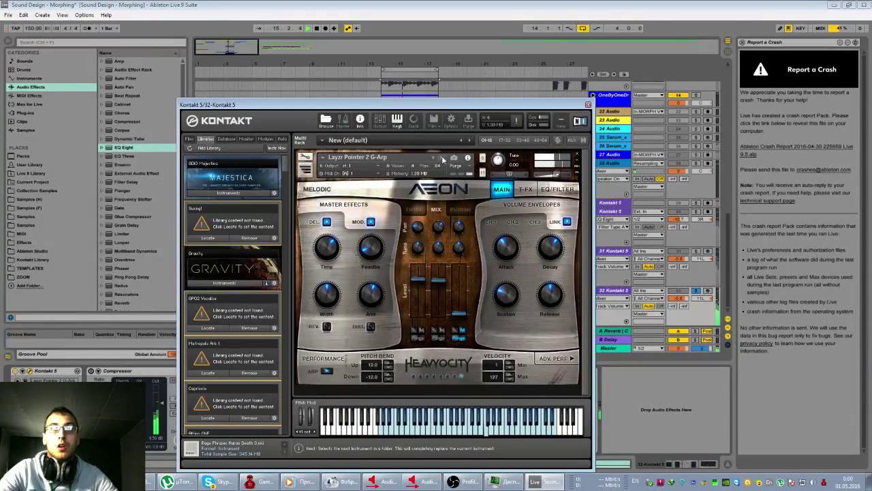
{"action": "left_click", "coordinate": [442, 159]}
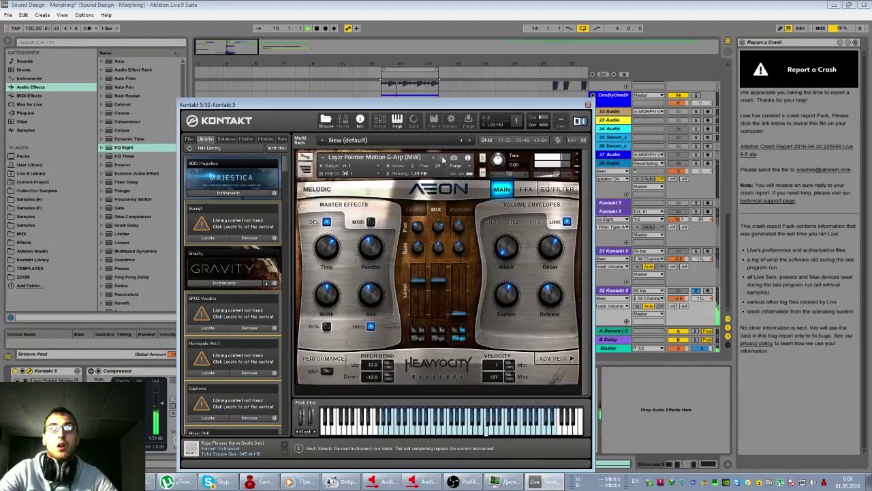
{"action": "left_click", "coordinate": [442, 158]}
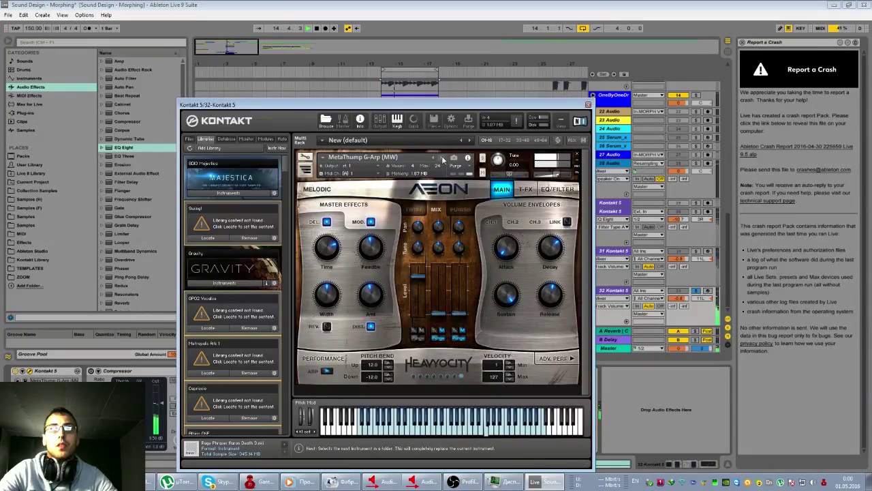
{"action": "left_click", "coordinate": [442, 159]}
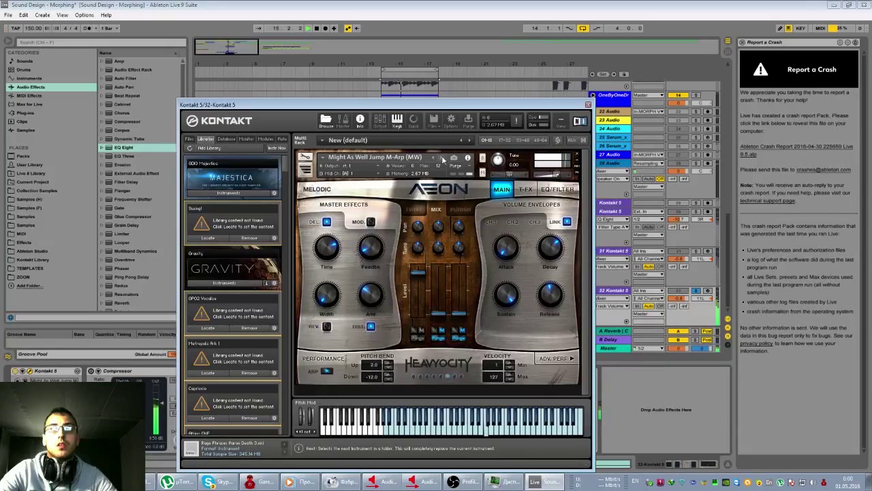
{"action": "left_click", "coordinate": [442, 159]}
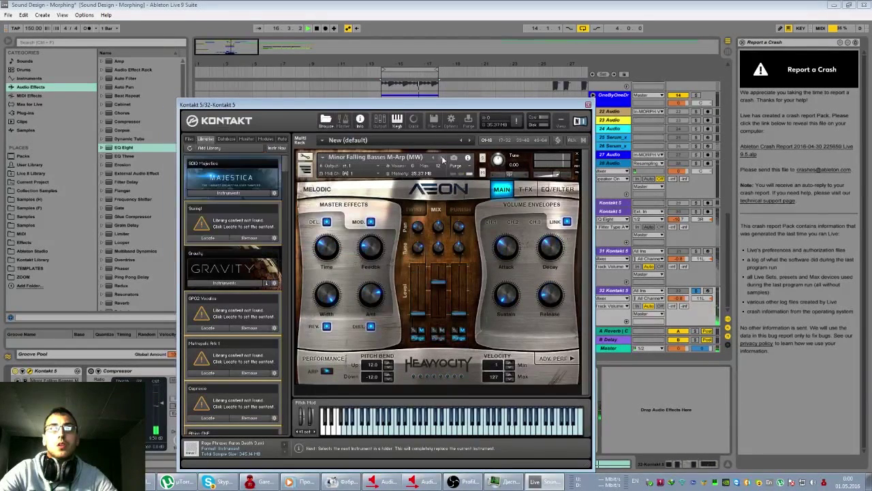
{"action": "left_click", "coordinate": [442, 158]}
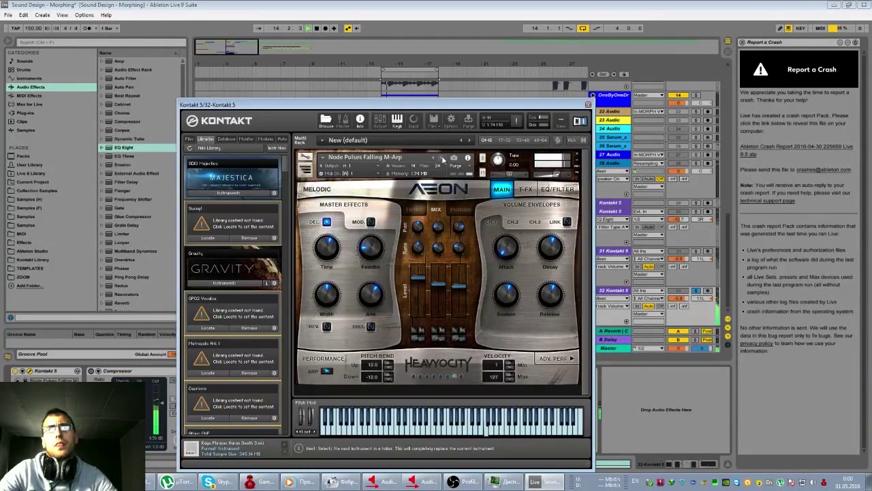
{"action": "left_click", "coordinate": [695, 291]}
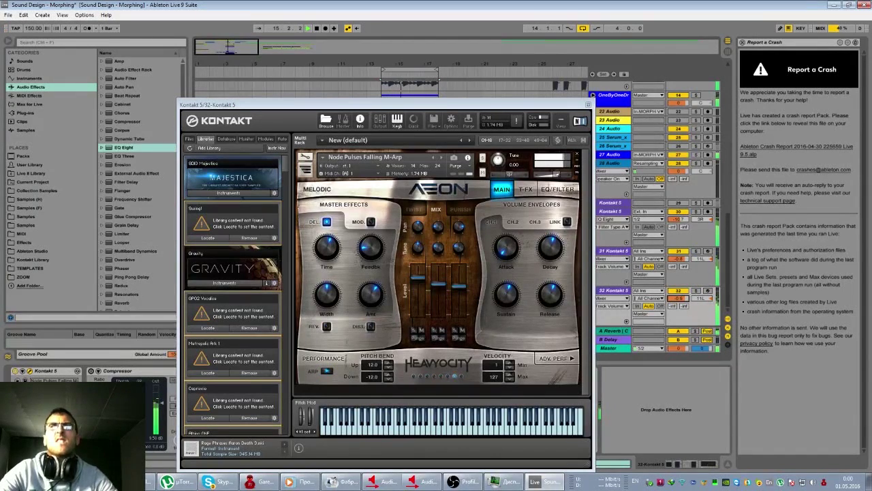
{"action": "left_click", "coordinate": [588, 104]}
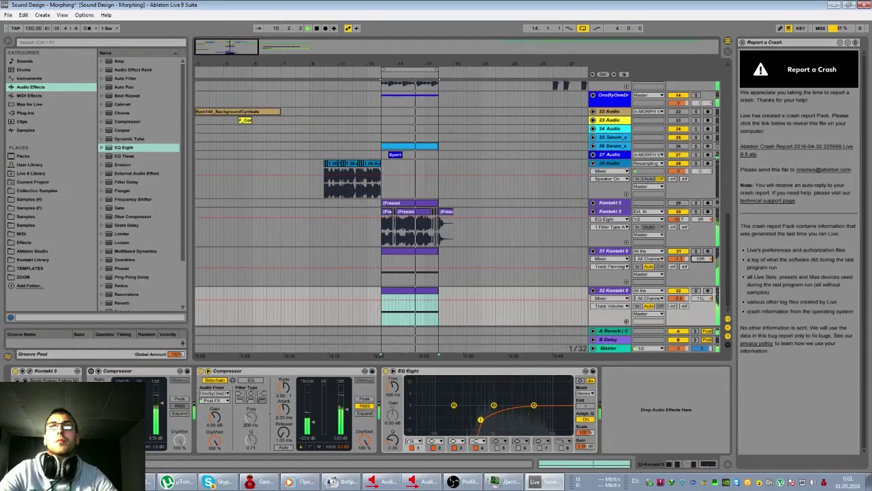
Step: Balance Kontakt 5 track 31 soloed and in the mix, panning it to 7R and lowering its volume to -4.8 dB
{"action": "left_click", "coordinate": [696, 252]}
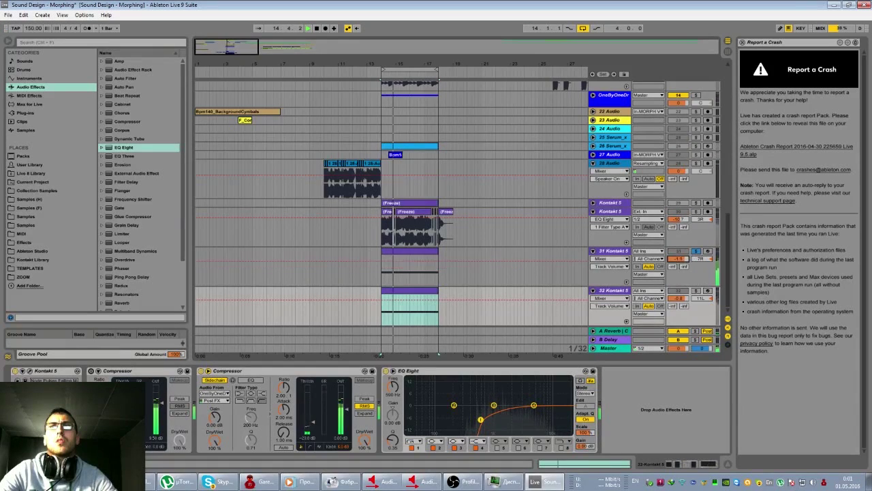
{"action": "left_click", "coordinate": [695, 252]}
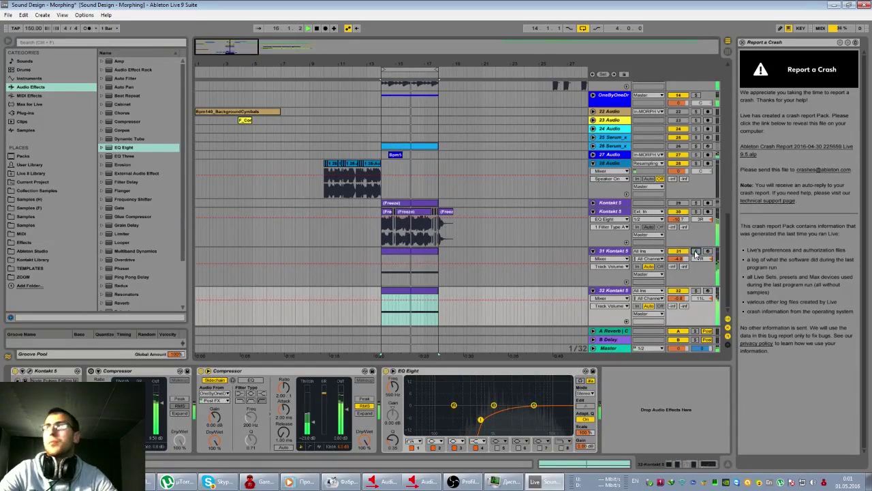
{"action": "left_click", "coordinate": [617, 348]}
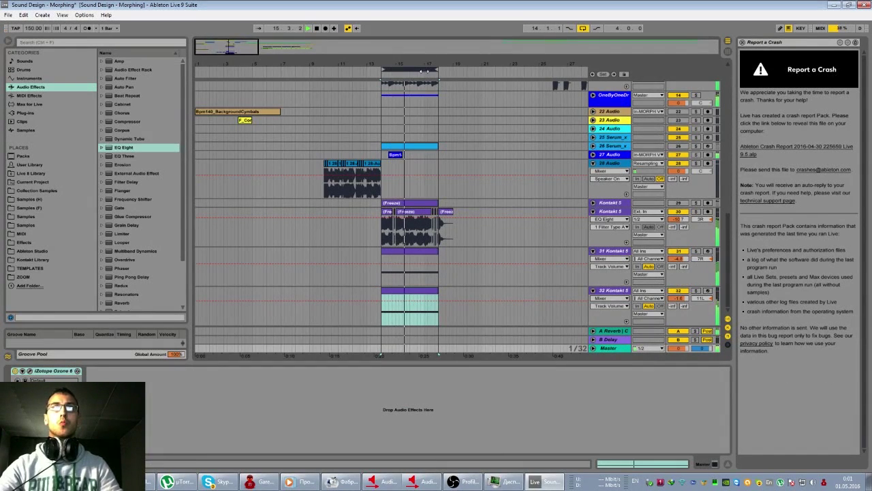
Step: Duplicate the looped section from bars 14 to 18 across all tracks to bar 18, undoing the extra repeat
{"action": "left_click", "coordinate": [418, 70]}
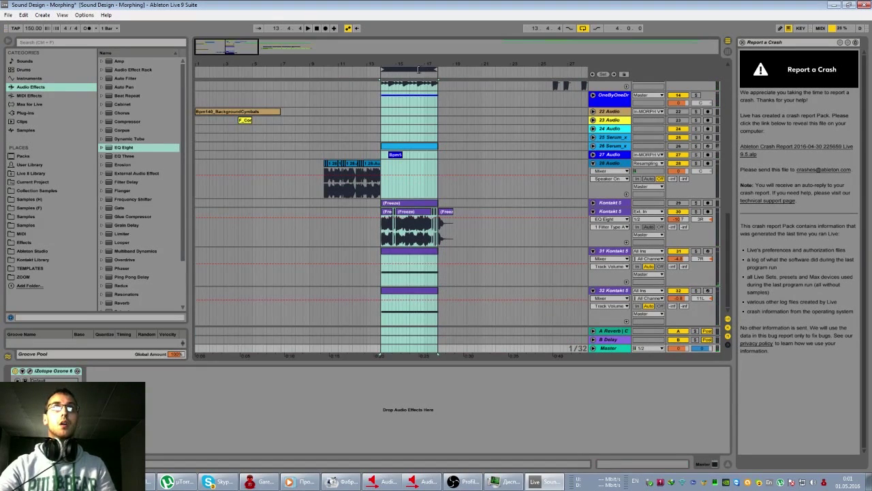
{"action": "left_click_drag", "start_coordinate": [201, 49], "coordinate": [216, 60]}
{"action": "left_click_drag", "start_coordinate": [396, 70], "coordinate": [398, 70]}
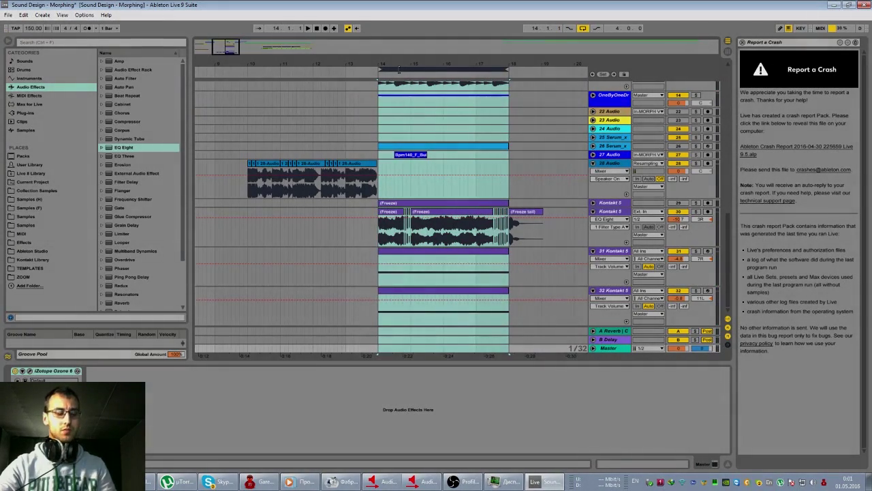
{"action": "key", "text": "ctrl+d"}
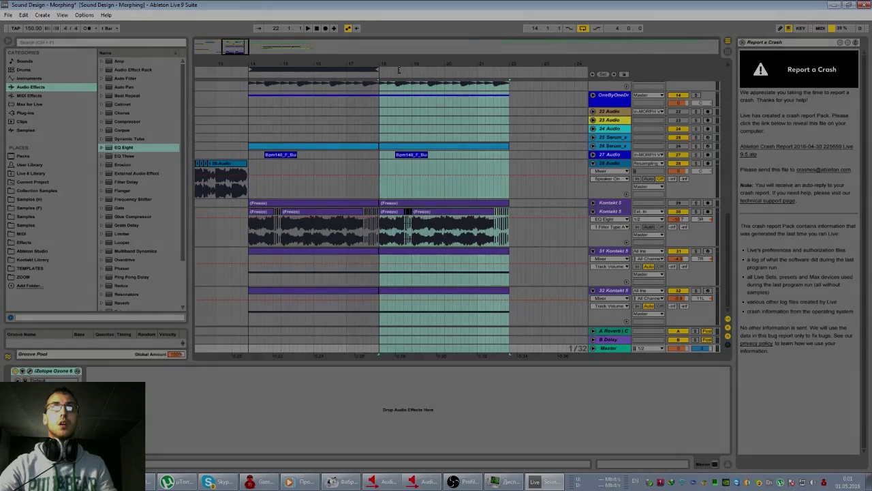
{"action": "key", "text": "ctrl+d"}
{"action": "key", "text": "ctrl+z"}
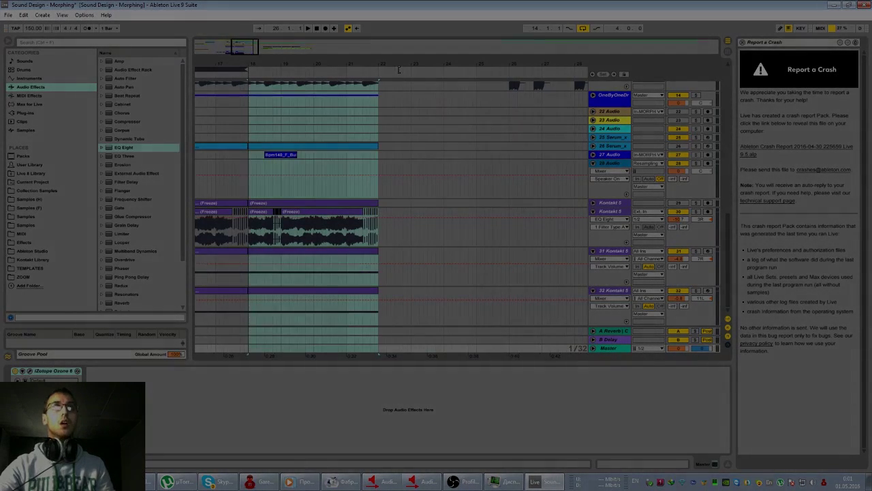